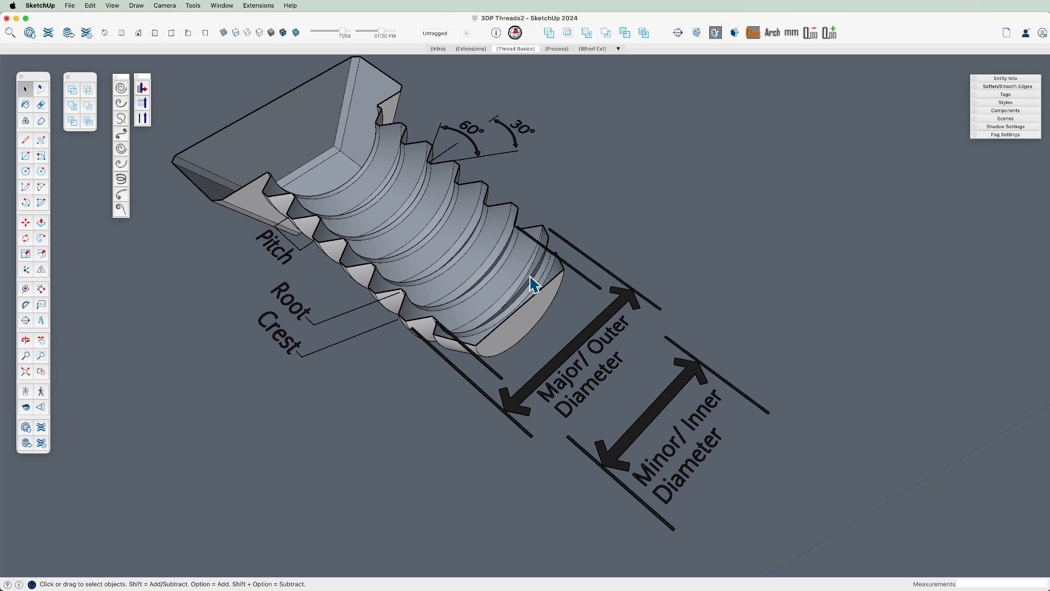
- Examine the pitch, root and crest labels along the thread profile on the cut-away bolt
scroll(406, 300, "up", 2)
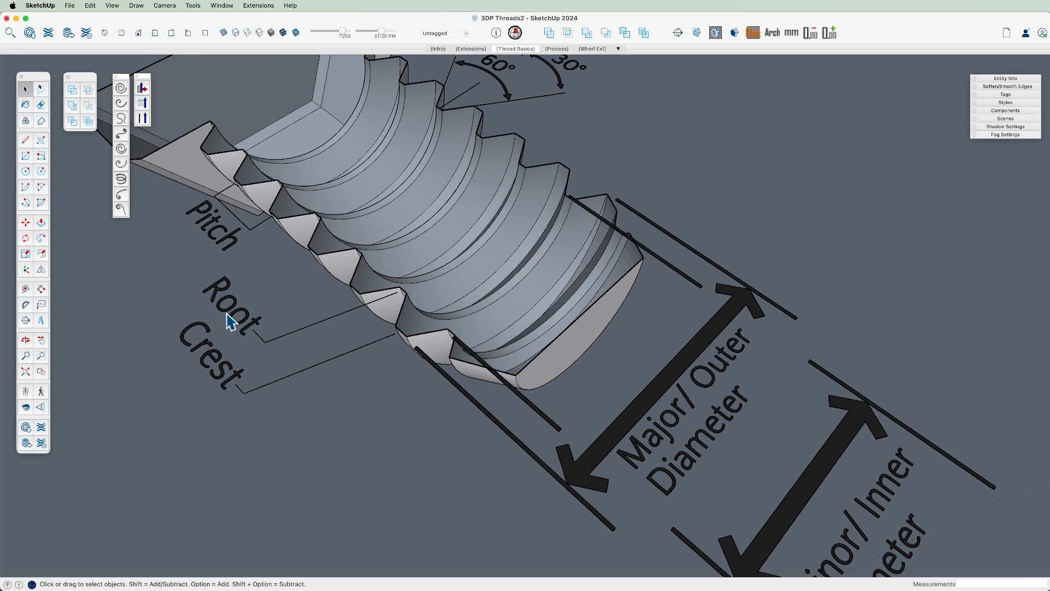
middle_click_drag(336, 344, 694, 377)
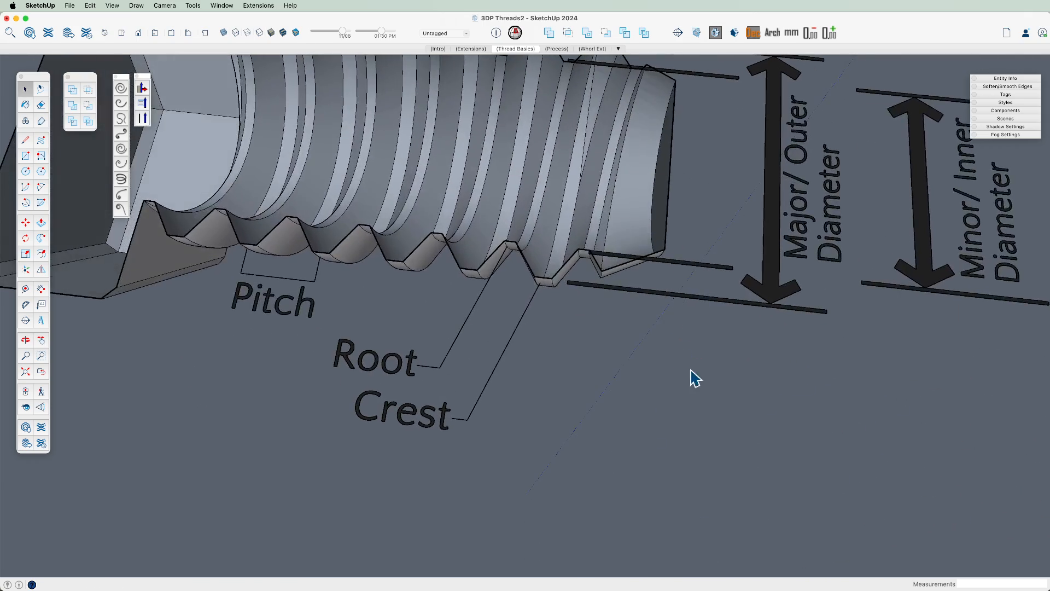
scroll(475, 293, "up", 1)
scroll(528, 243, "up", 1)
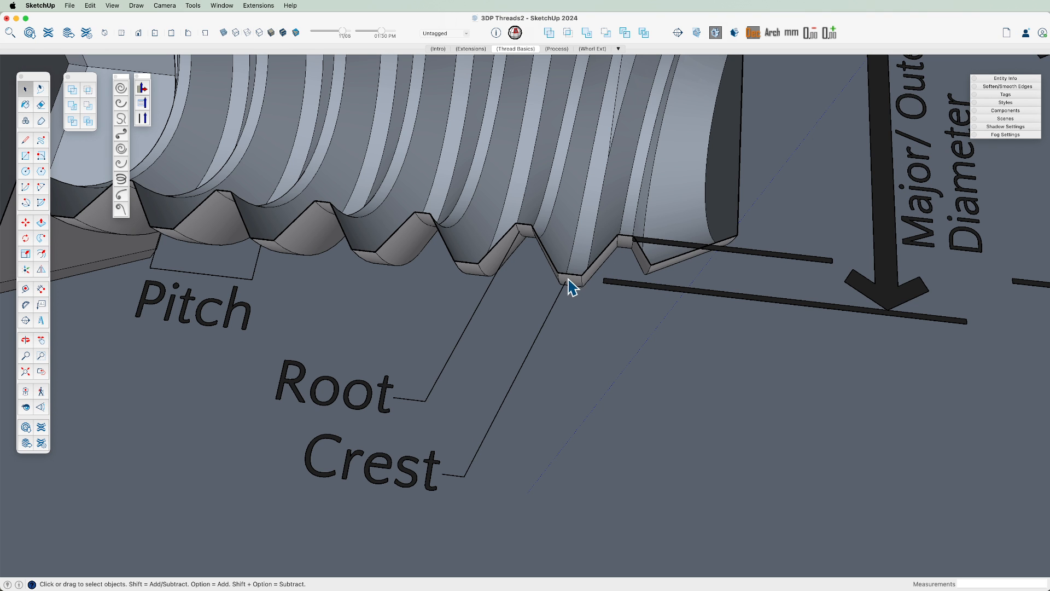
scroll(637, 343, "down", 1)
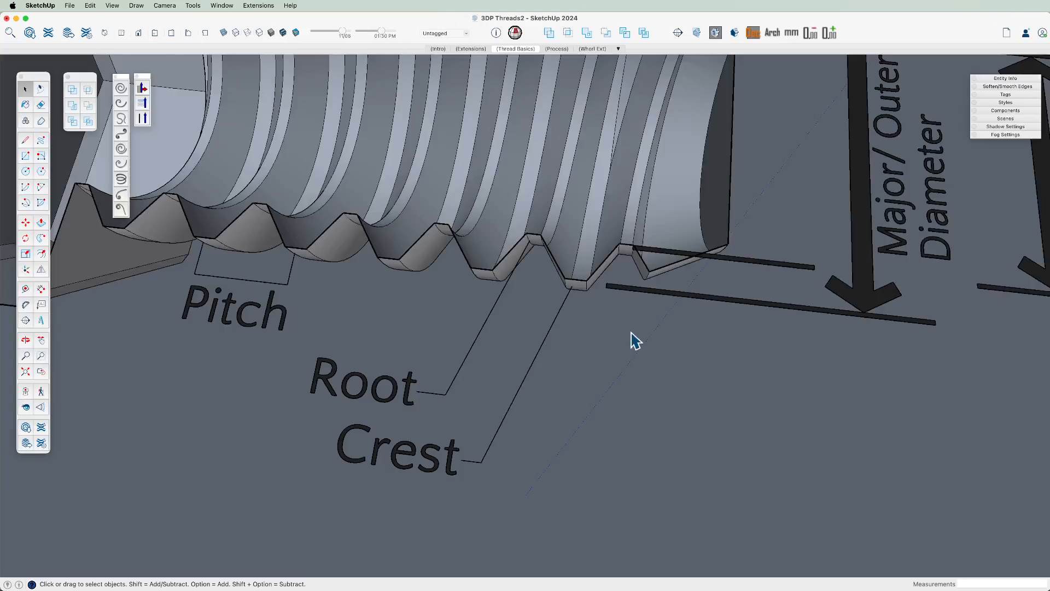
middle_click_drag(370, 320, 555, 316)
scroll(484, 315, "up", 2)
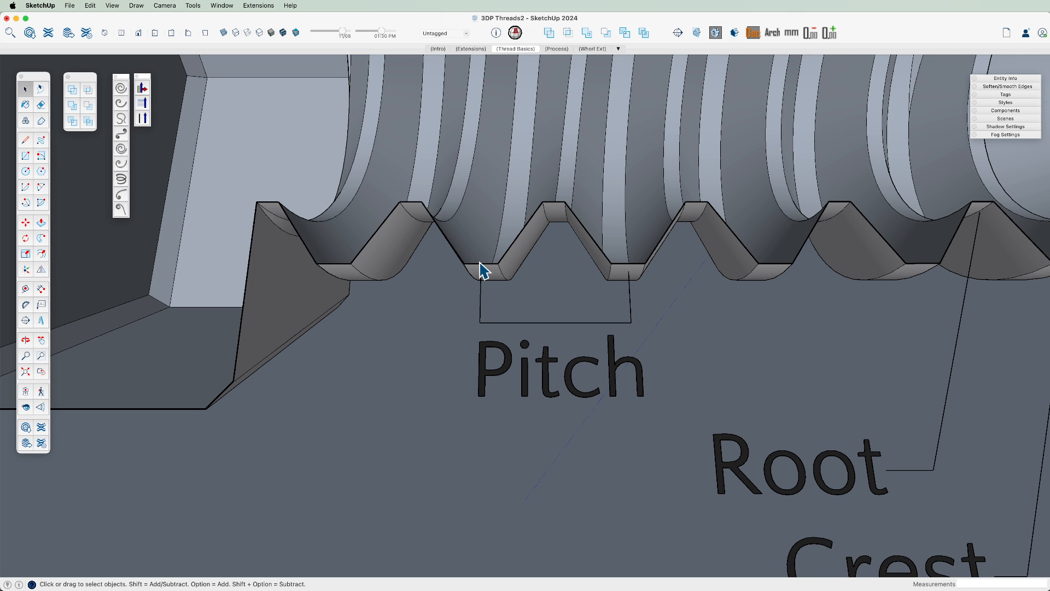
scroll(525, 350, "down", 5)
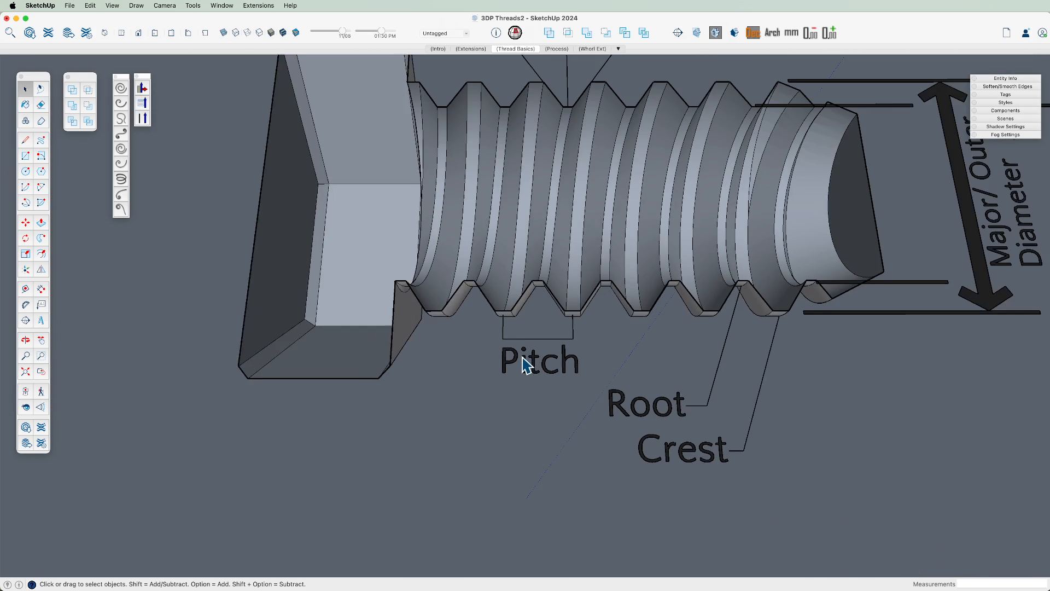
- Examine the 60° and 30° thread angles and the major and minor diameter annotations on the cut-away bolt
scroll(616, 385, "down", 2)
middle_click_drag(693, 361, 565, 417)
scroll(477, 424, "down", 2)
scroll(517, 211, "up", 2)
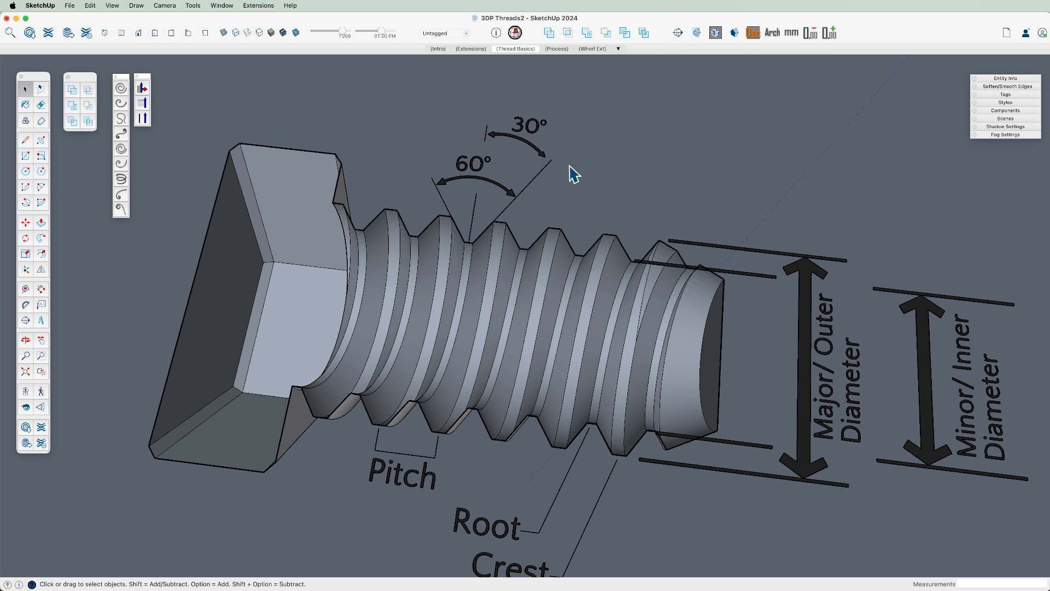
scroll(495, 180, "down", 2)
middle_click_drag(572, 297, 421, 277)
scroll(584, 167, "up", 3)
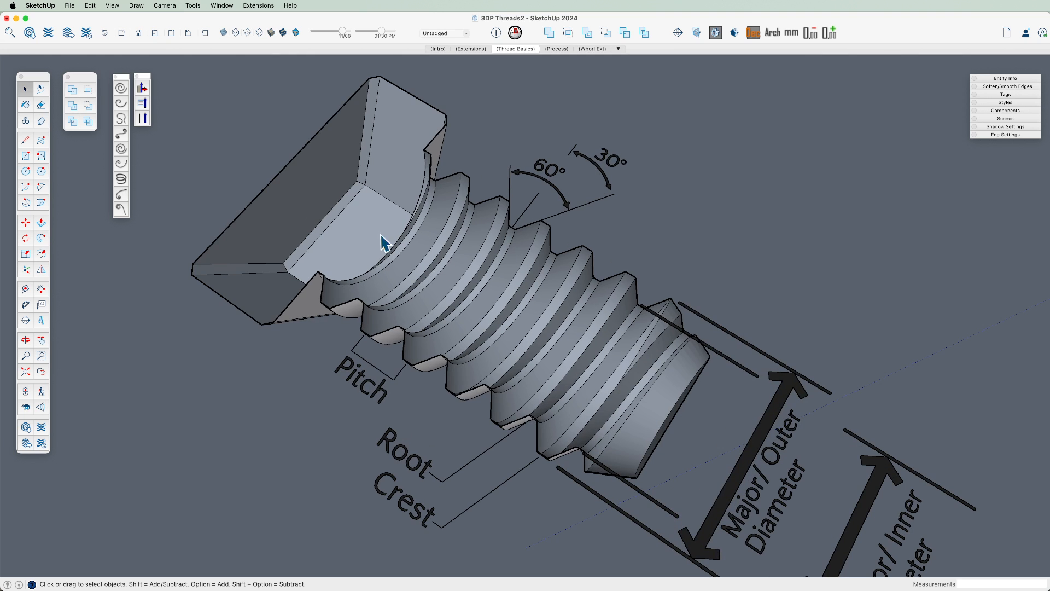
middle_click_drag(441, 223, 586, 277)
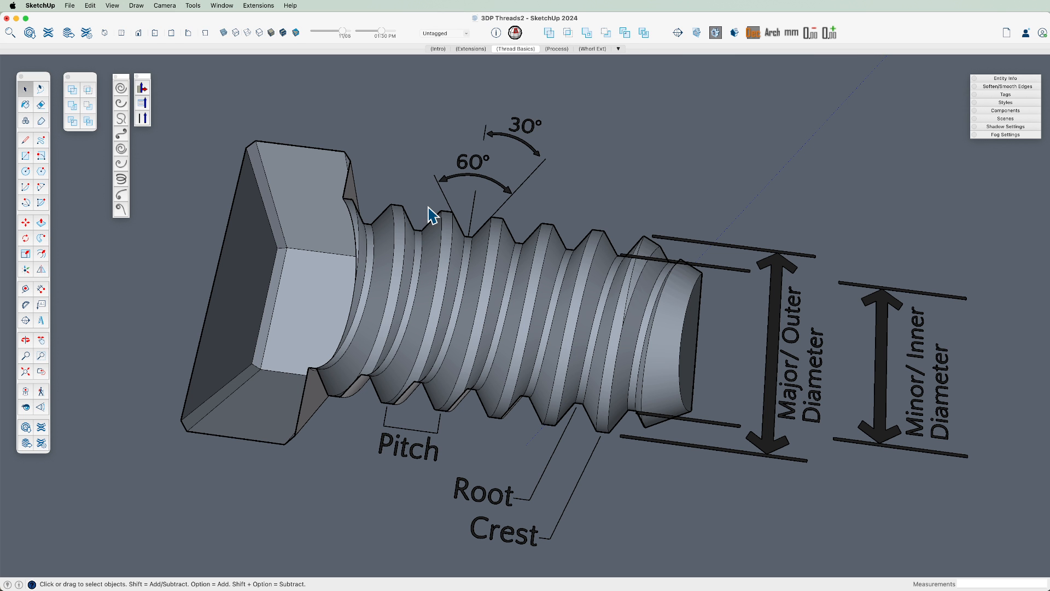
middle_click_drag(716, 390, 661, 274)
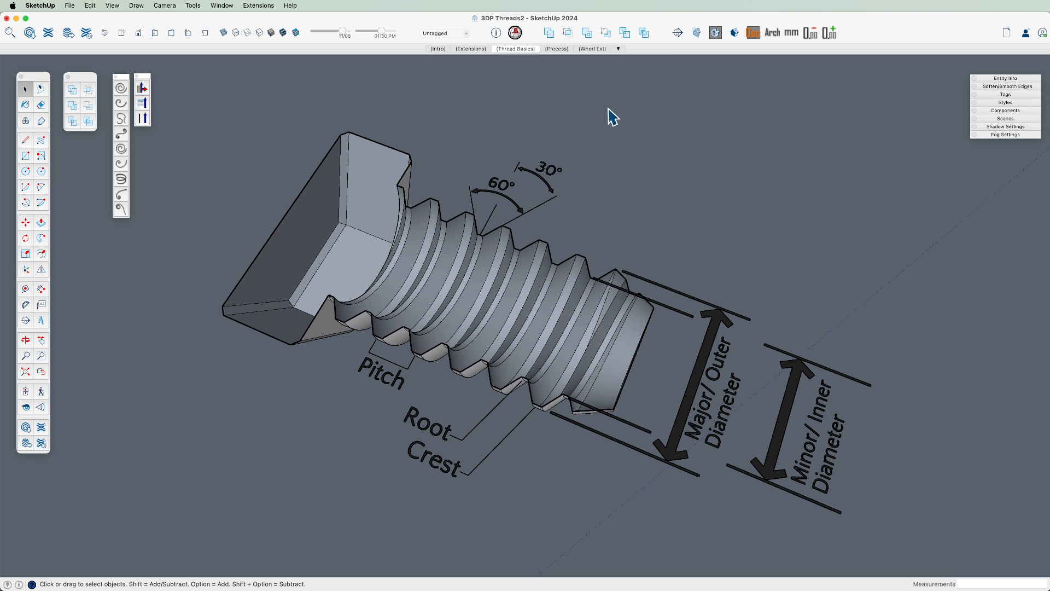
- Switch to the Process scene and examine the finished nut and bolt from the side and from above
left_click(557, 50)
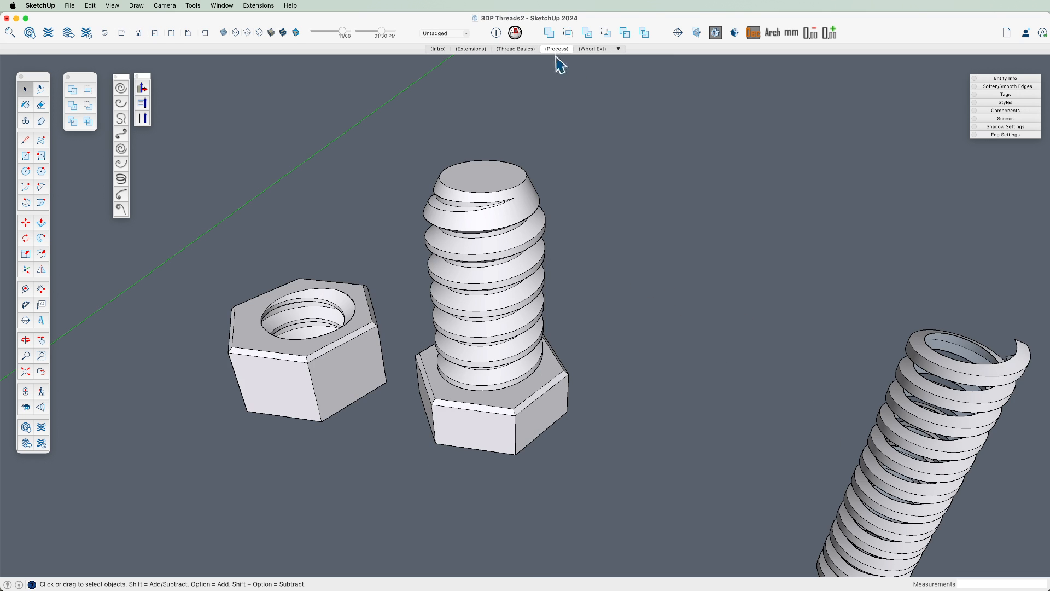
mouse_move(569, 287)
middle_mouse_down()
mouse_move(574, 326)
mouse_move(569, 287)
middle_mouse_up()
left_click_drag(569, 287, 596, 102)
key("space")
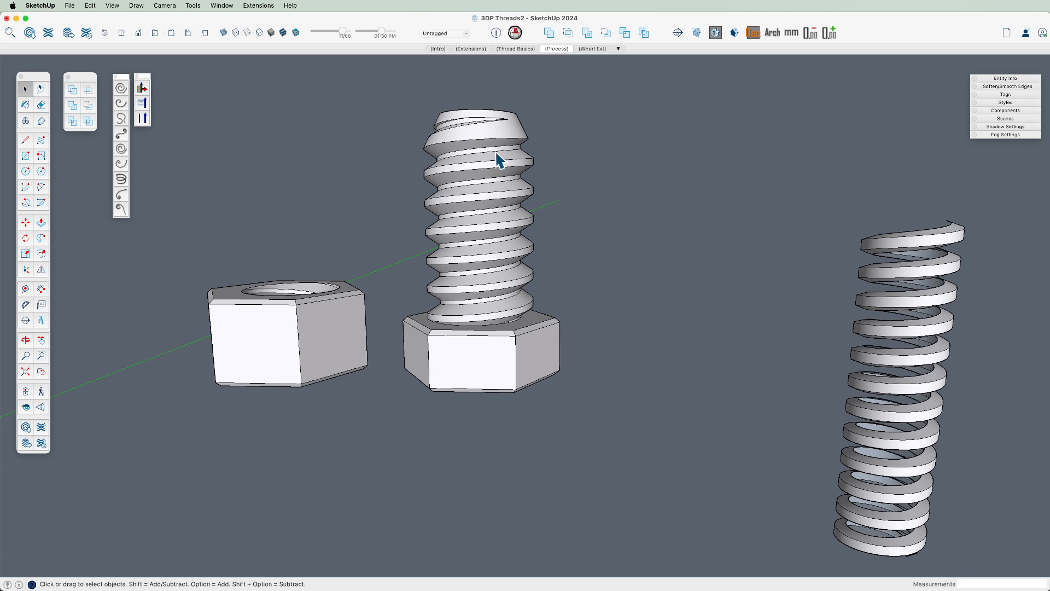
middle_click_drag(631, 267, 601, 383)
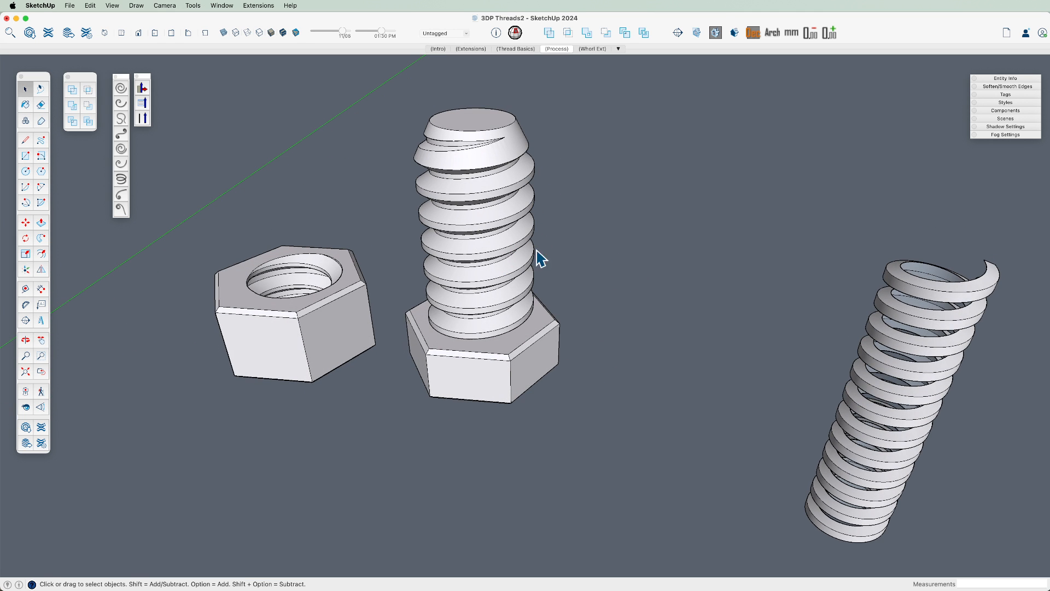
left_click(262, 297)
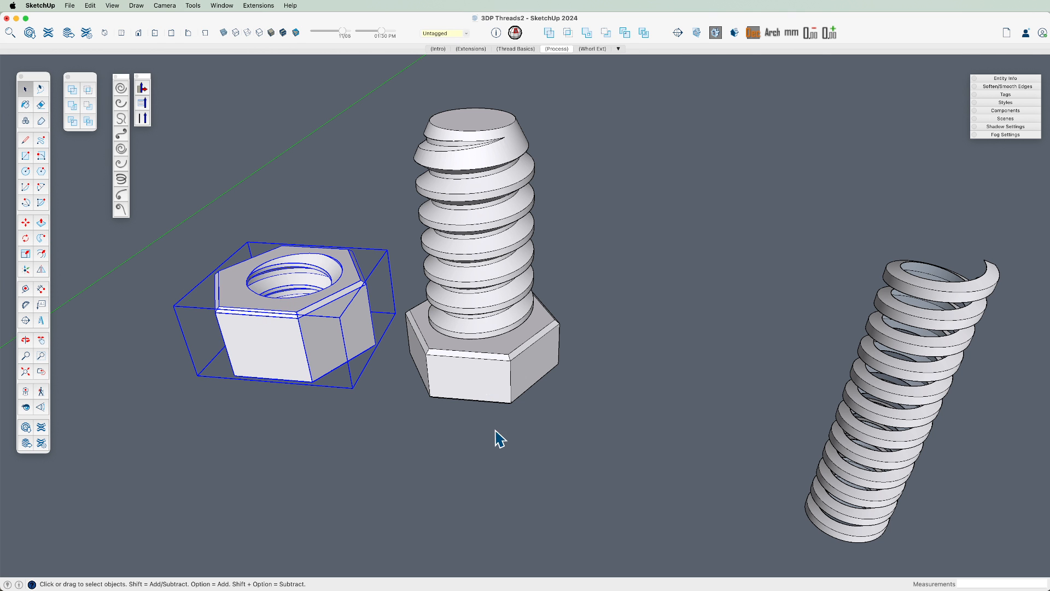
left_click(494, 452)
- Examine the row of thread-building stages, especially the open helical coil, from the side and from above
scroll(799, 433, "up", 1)
middle_click_drag(799, 433, 756, 435)
middle_click_drag(656, 239, 520, 301)
scroll(514, 297, "down", 3)
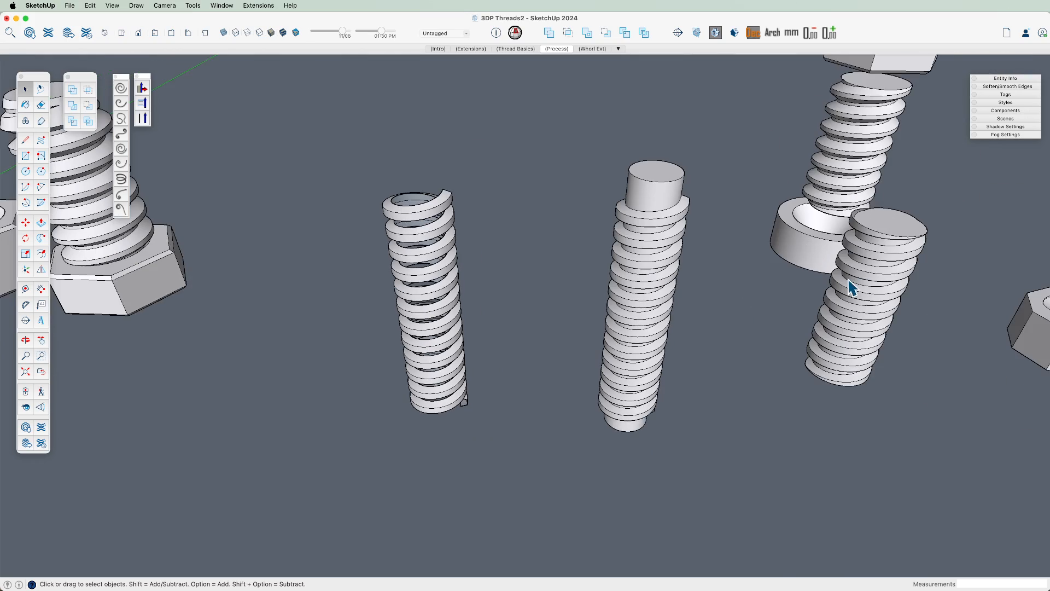
middle_click_drag(851, 281, 950, 280)
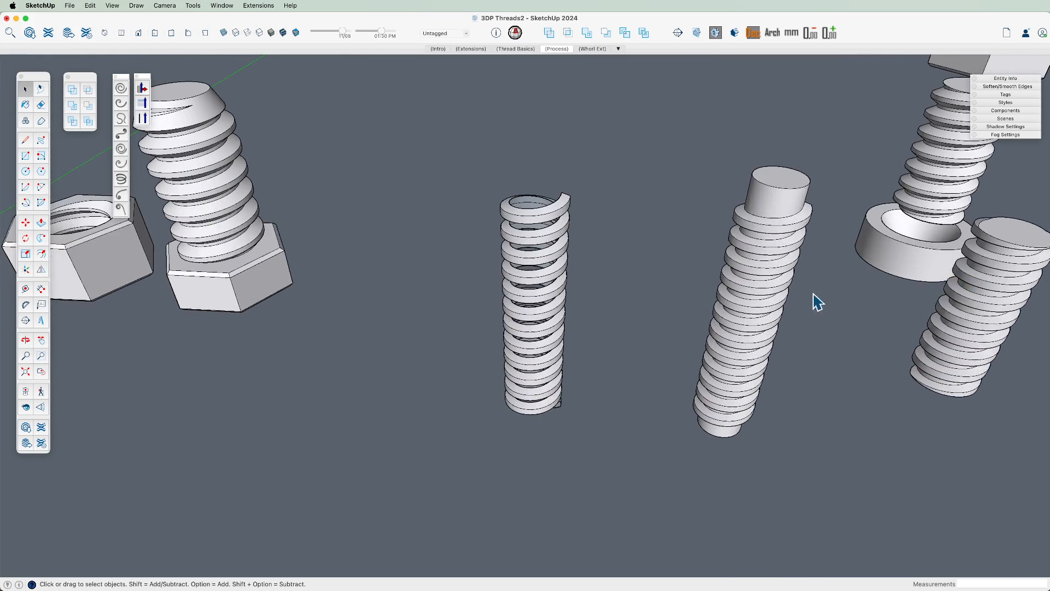
scroll(501, 265, "up", 2)
middle_click_drag(563, 292, 623, 291)
scroll(624, 291, "up", 1)
scroll(624, 293, "up", 1)
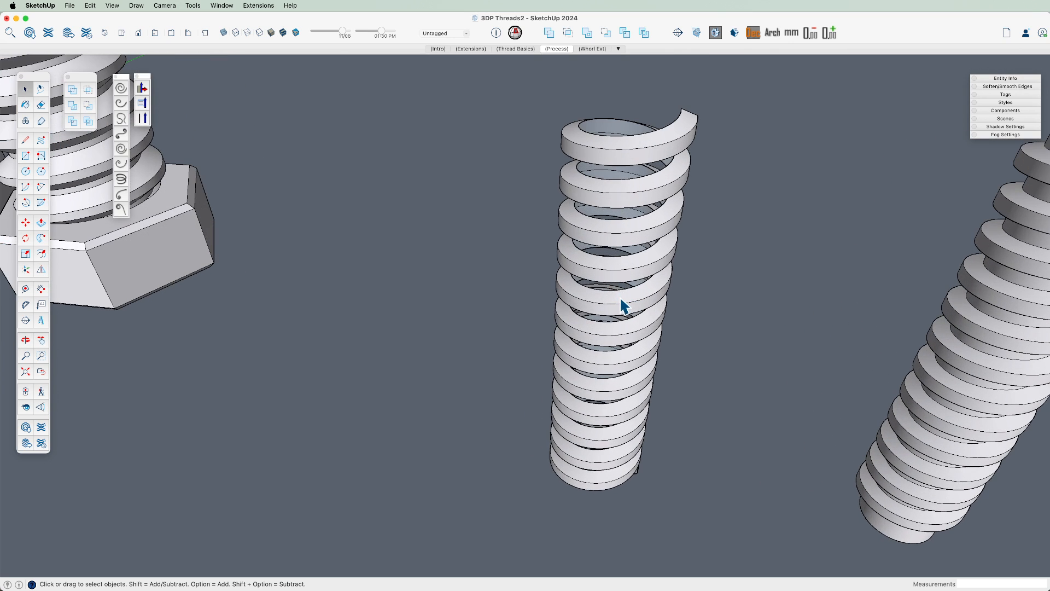
left_click(668, 181)
middle_click_drag(658, 223, 655, 393)
left_click(713, 400)
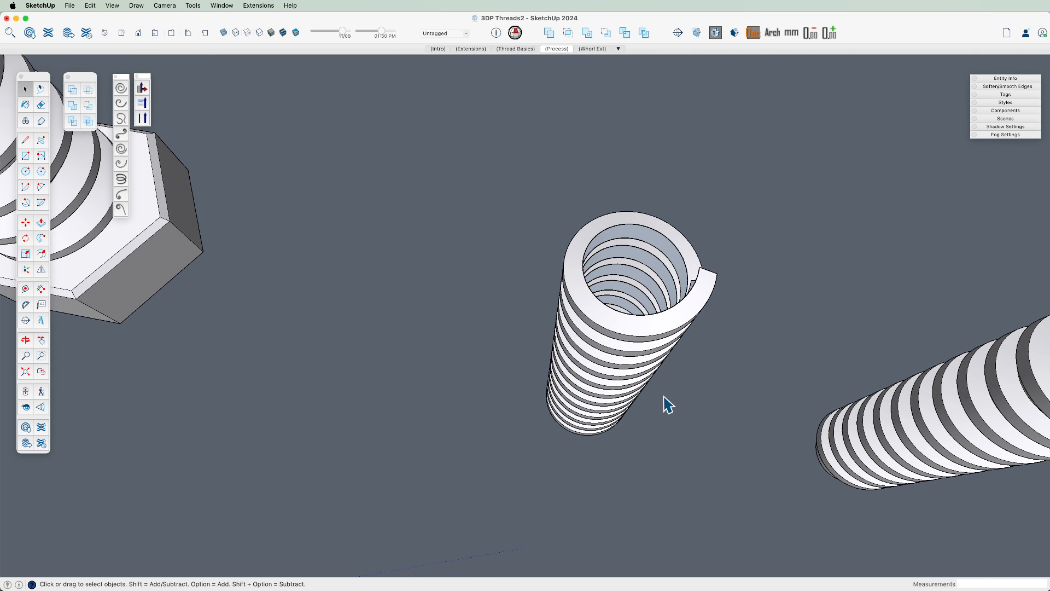
- Draw a freehand helix in the empty space between the finished bolt and the helical coil
left_click(121, 179)
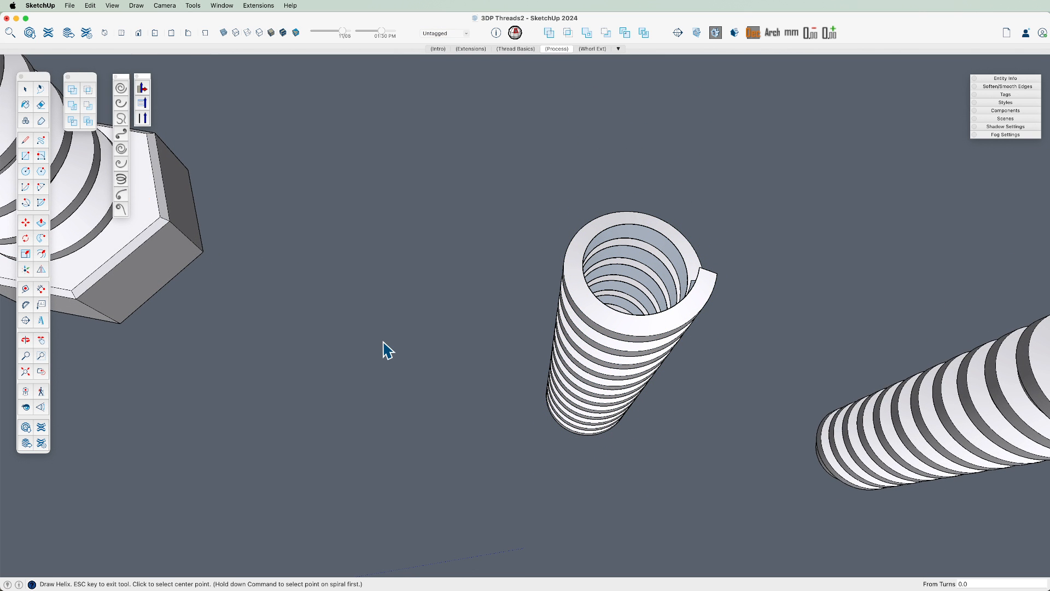
left_click(369, 311)
left_click(410, 342)
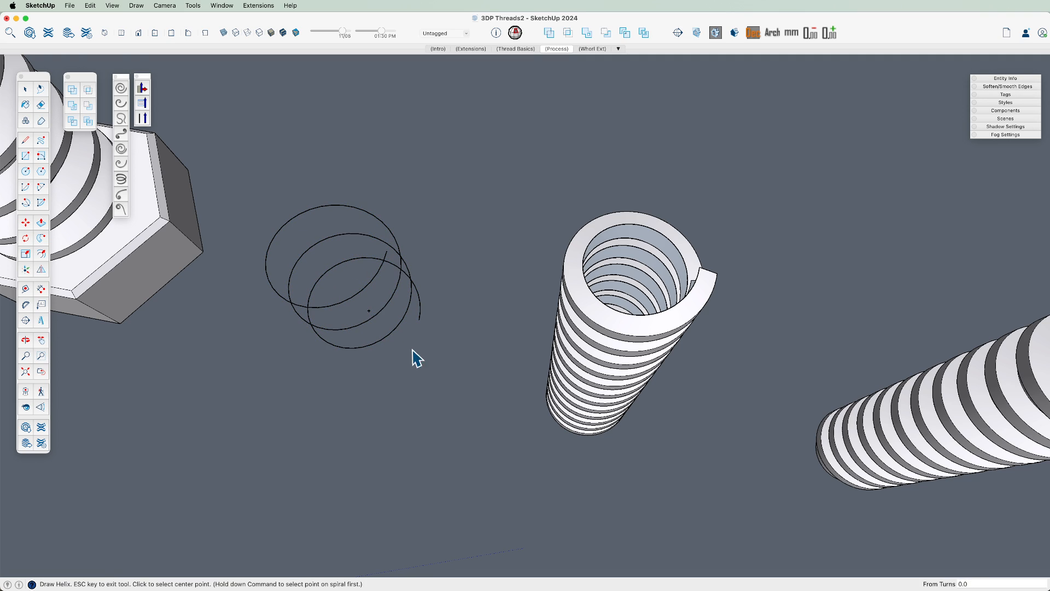
middle_click_drag(413, 352, 391, 195)
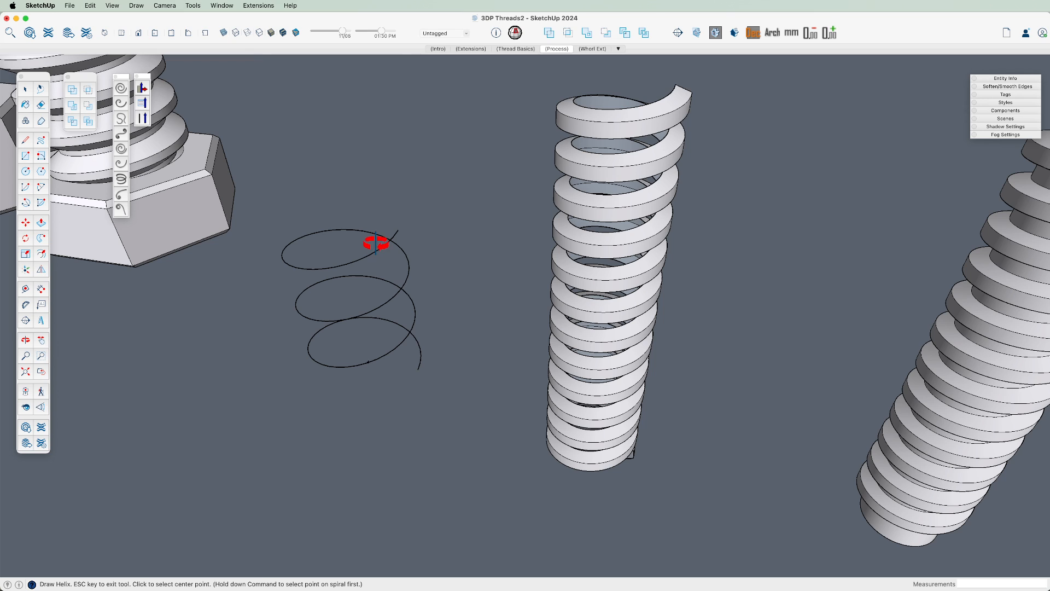
- Erase the freshly drawn helix beside the coil
key("e")
key("space")
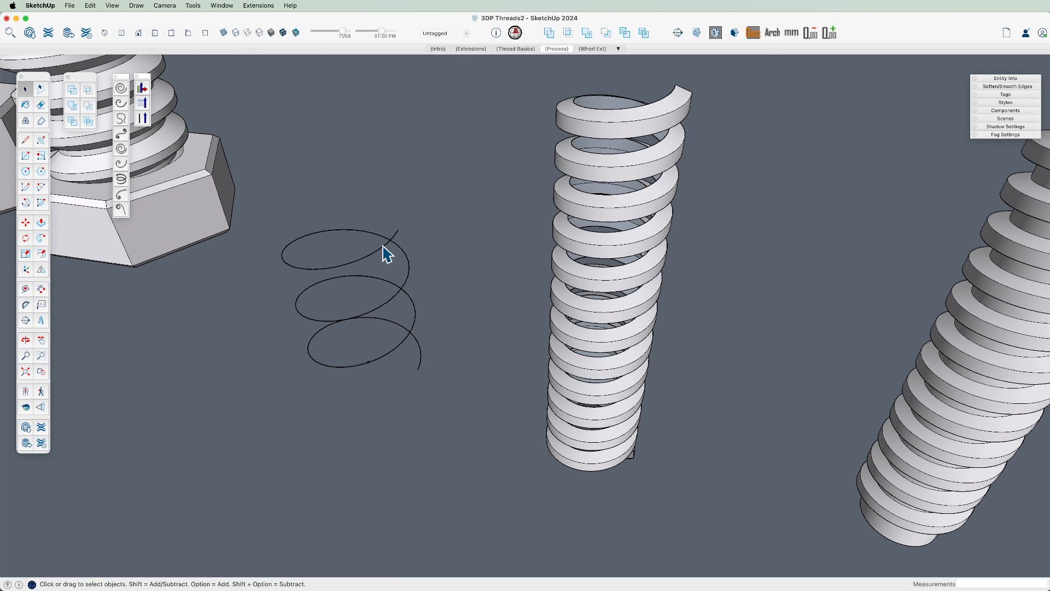
left_click(386, 241)
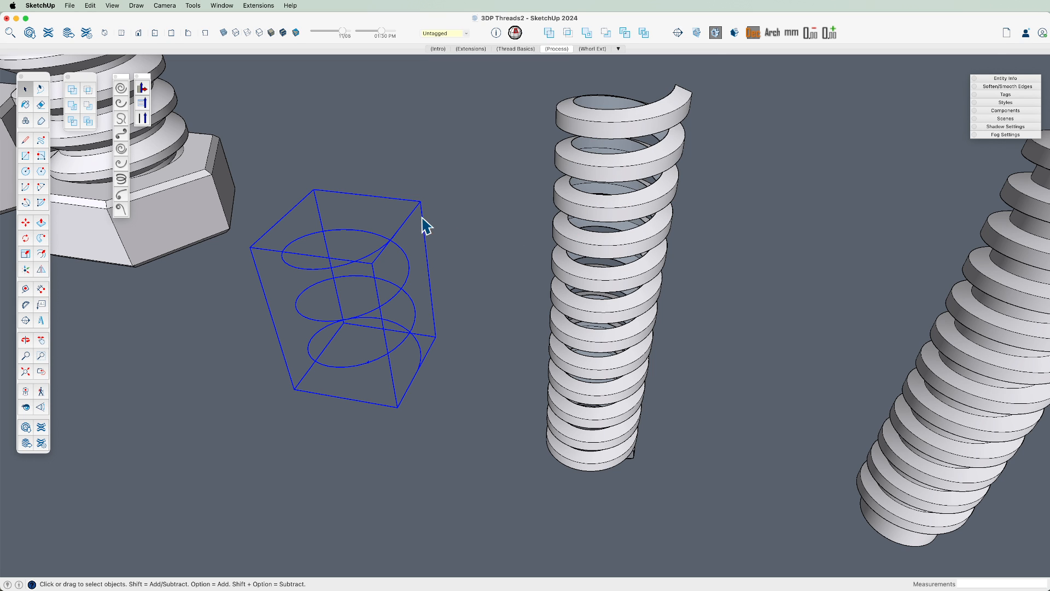
key("e")
left_click(390, 239)
- Examine the coil with its inner core, the trimmed threaded rod and the separated bolt parts
scroll(391, 264, "down", 3)
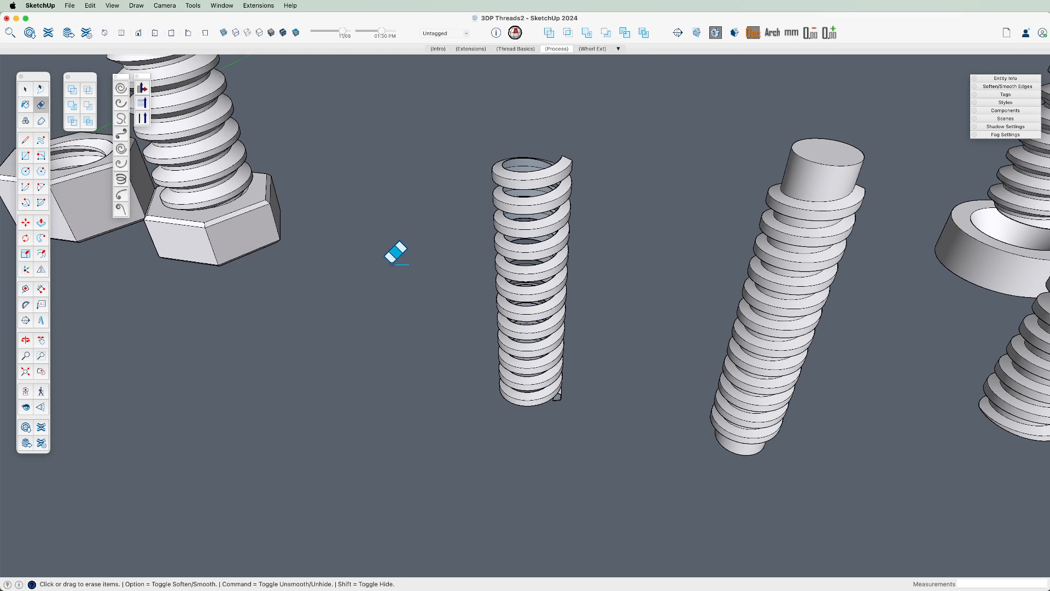
middle_click_drag(544, 265, 387, 247)
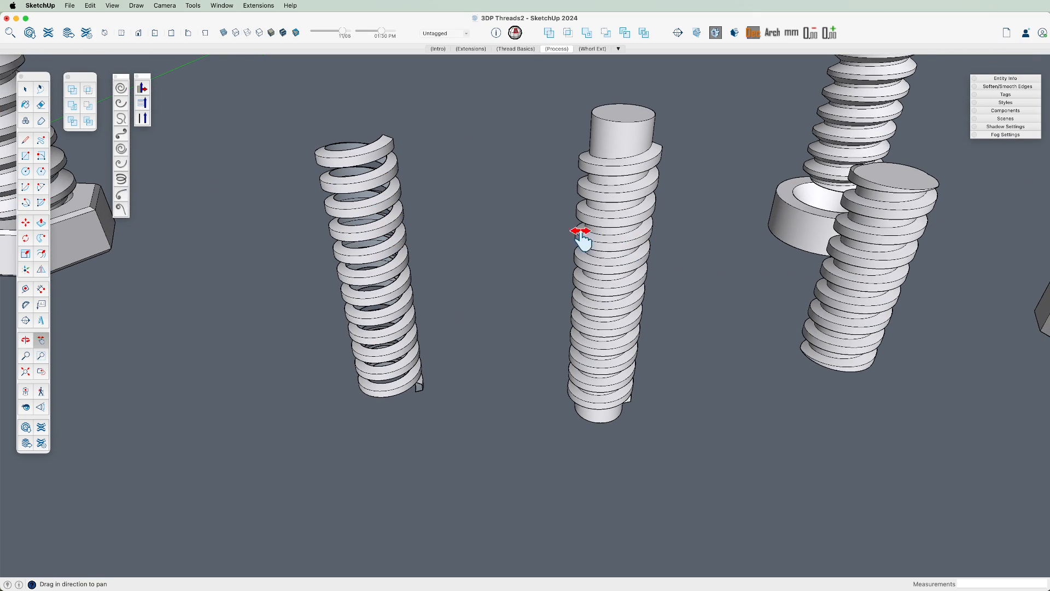
middle_click_drag(395, 204, 428, 300)
left_click(483, 157)
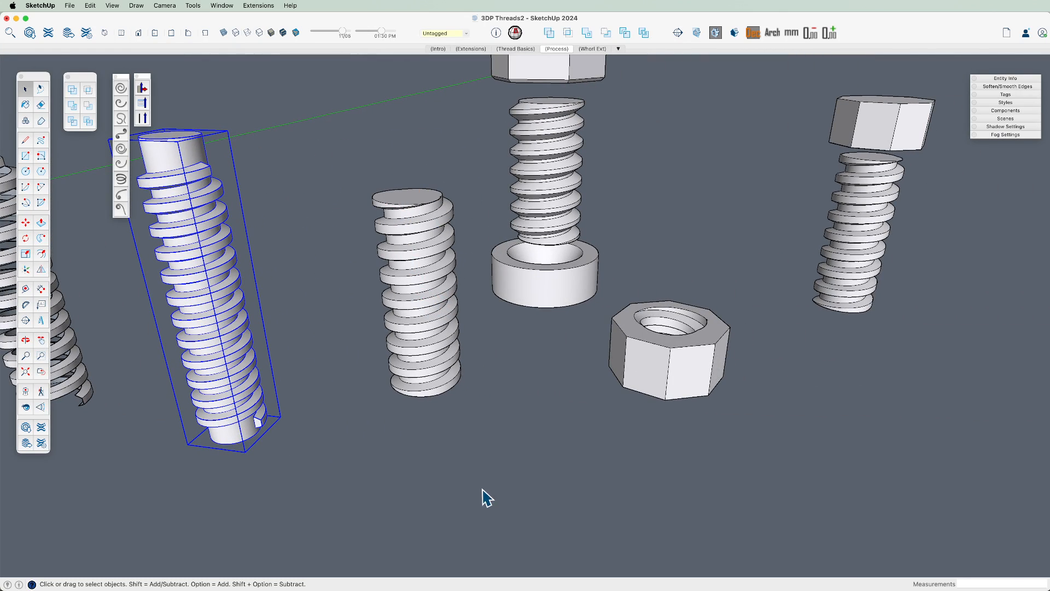
middle_click_drag(487, 497, 446, 389)
middle_click_drag(434, 169, 410, 340)
middle_click_drag(639, 375, 508, 363)
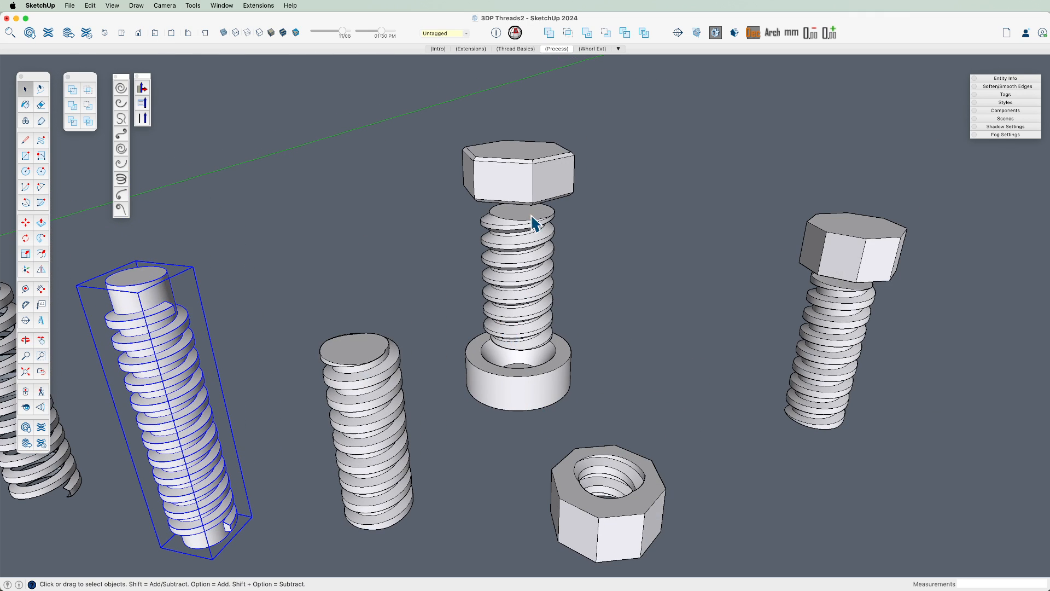
- Move the chamfered hex head vertically down onto the upper end of the threaded rod
left_click(539, 164)
scroll(525, 188, "up", 5)
key("m")
left_click(518, 181)
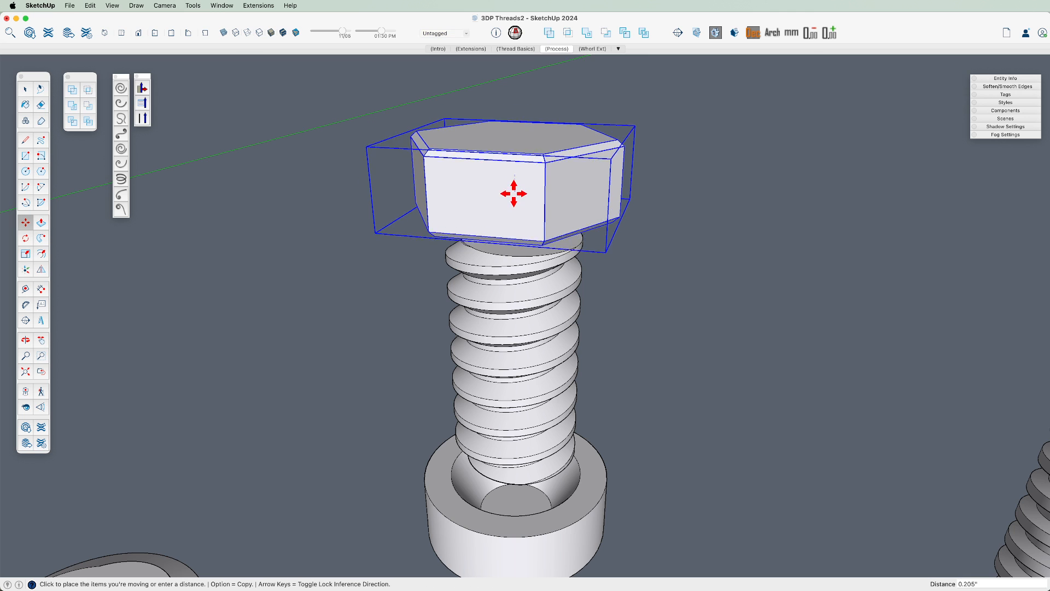
left_click(516, 217)
- Try to move the chamfering ring vertically up around the lower end of the threaded rod
middle_click_drag(513, 386, 499, 246, "shift")
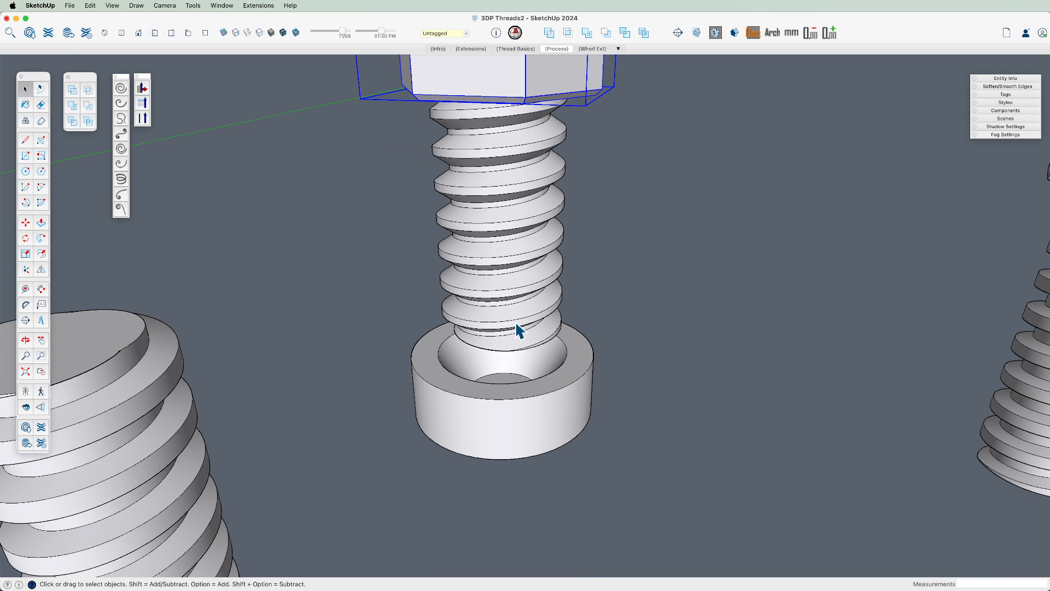
left_click(538, 367)
scroll(567, 379, "up", 4)
key("m")
left_click(583, 359)
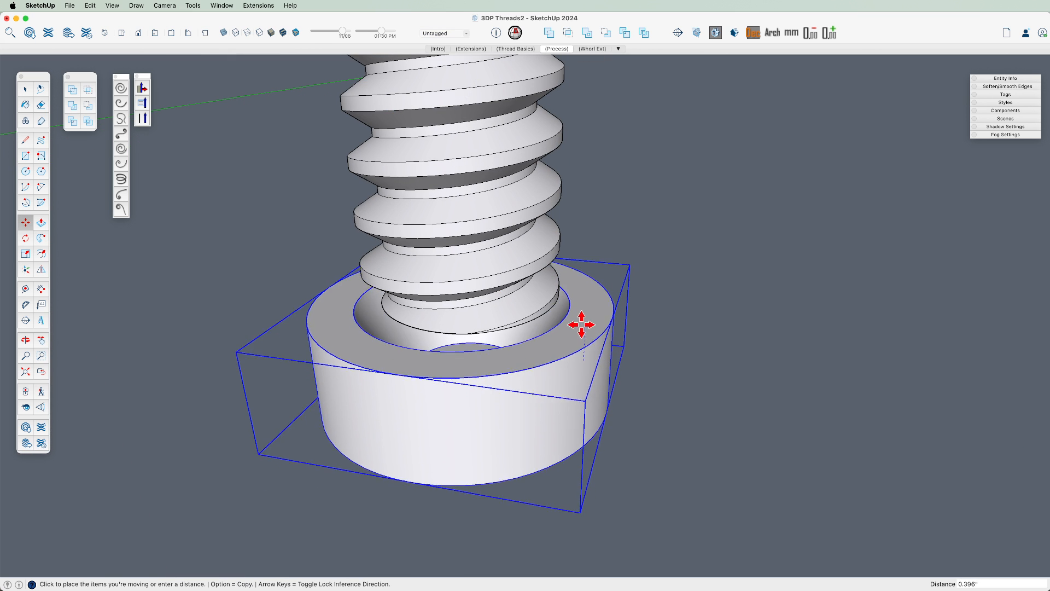
key("space")
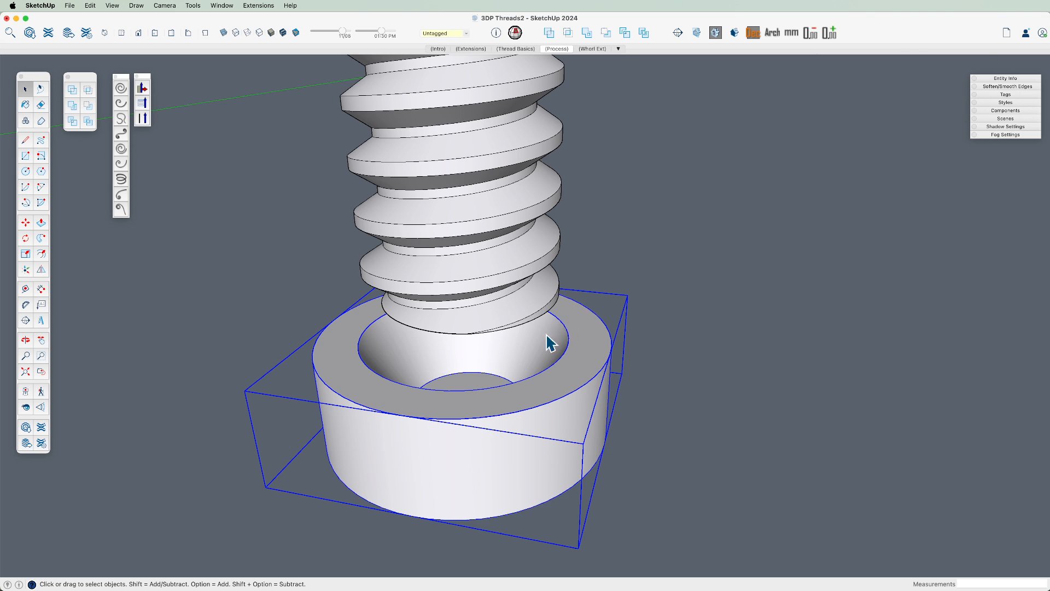
- Move the octagonal nut block down along its threaded rod so that it surrounds the middle of the thread
scroll(546, 335, "down", 6)
middle_click_drag(593, 405, 471, 417, "shift")
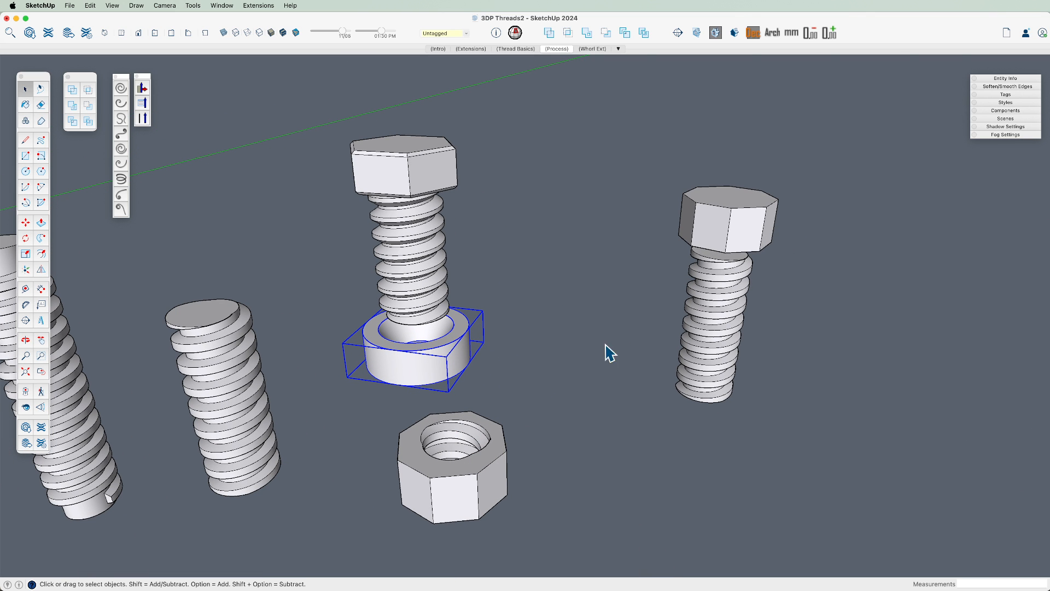
middle_click_drag(429, 440, 463, 400, "shift")
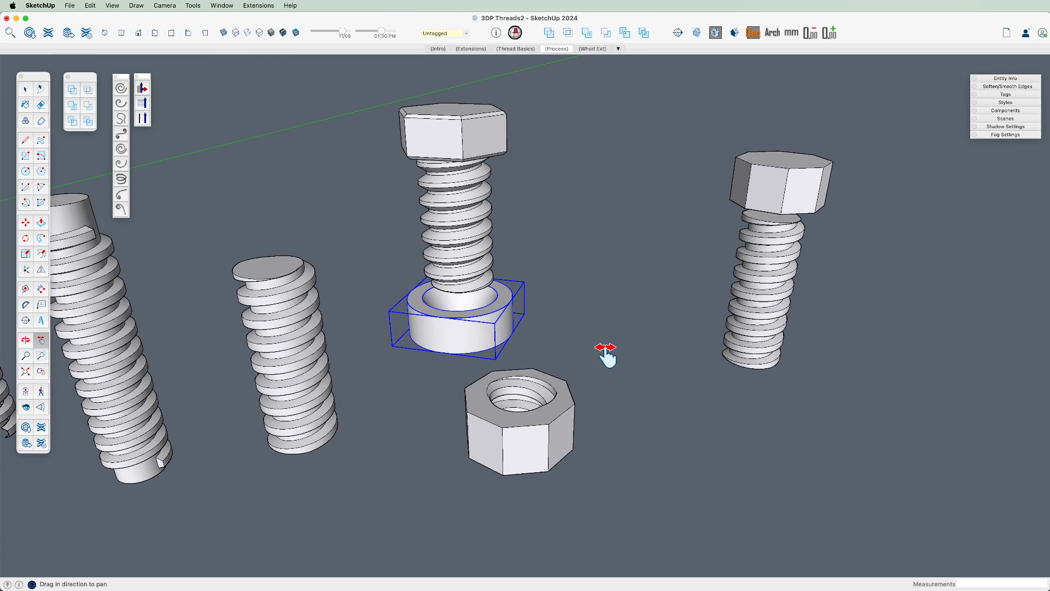
middle_click_drag(809, 199, 417, 347, "shift")
scroll(418, 346, "up", 4)
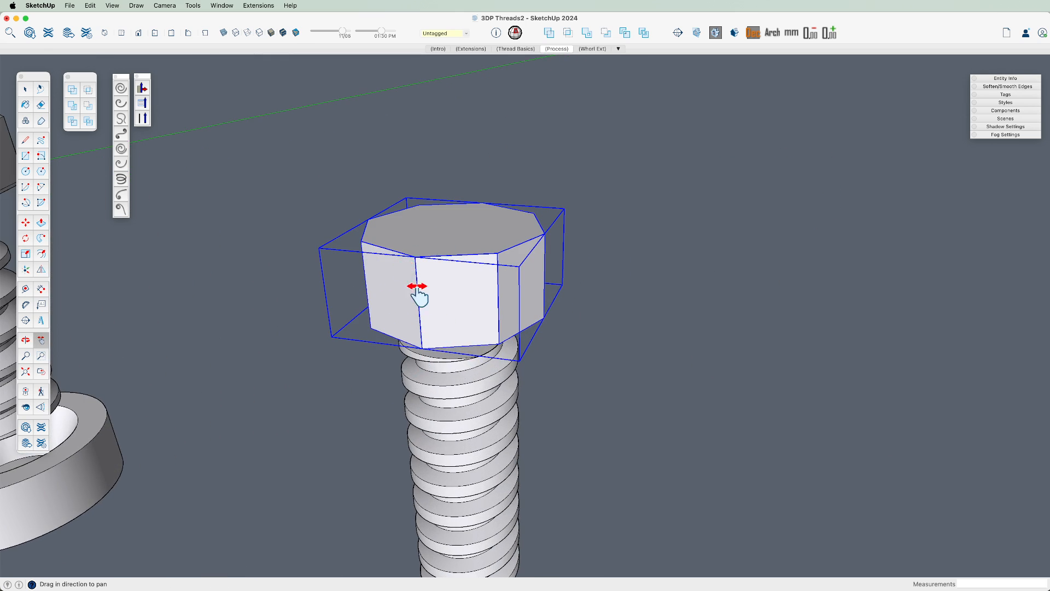
key("m")
left_click_drag(476, 288, 547, 454)
key("space")
middle_click_drag(505, 389, 521, 258, "shift")
left_click(398, 192)
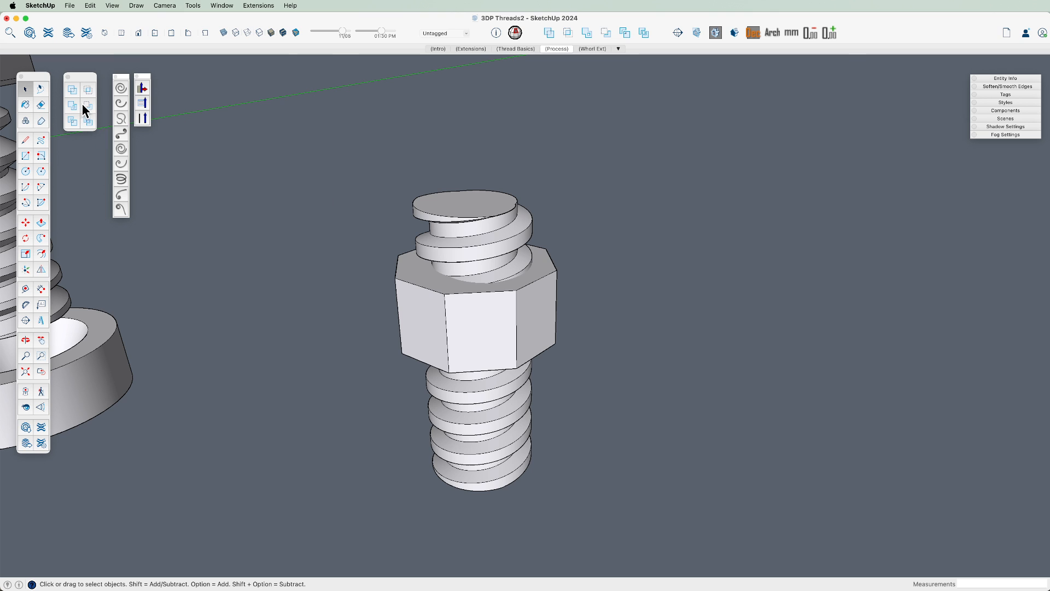
- Subtract the threaded rod from the octagonal nut block to cut the nut's internal thread
left_click(86, 106)
left_click(508, 210)
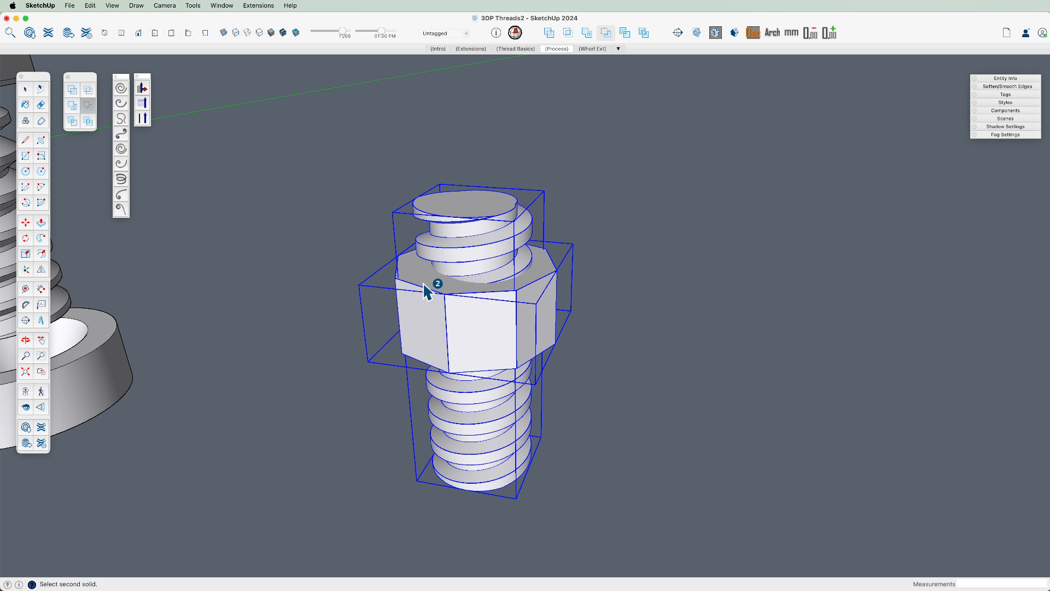
left_click(417, 307)
key("o")
left_click_drag(462, 293, 509, 374)
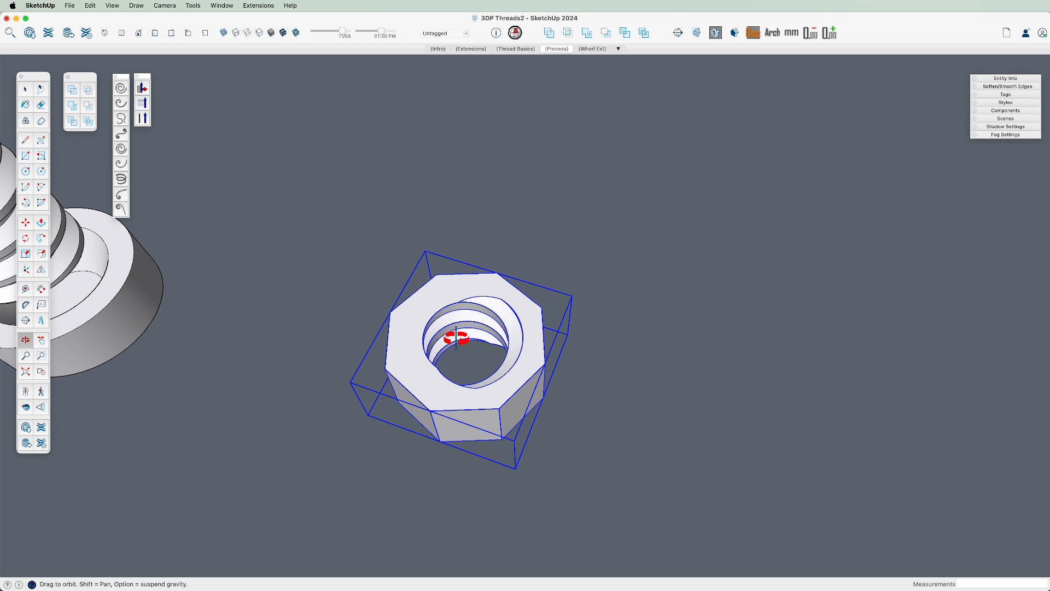
scroll(513, 339, "down", 3)
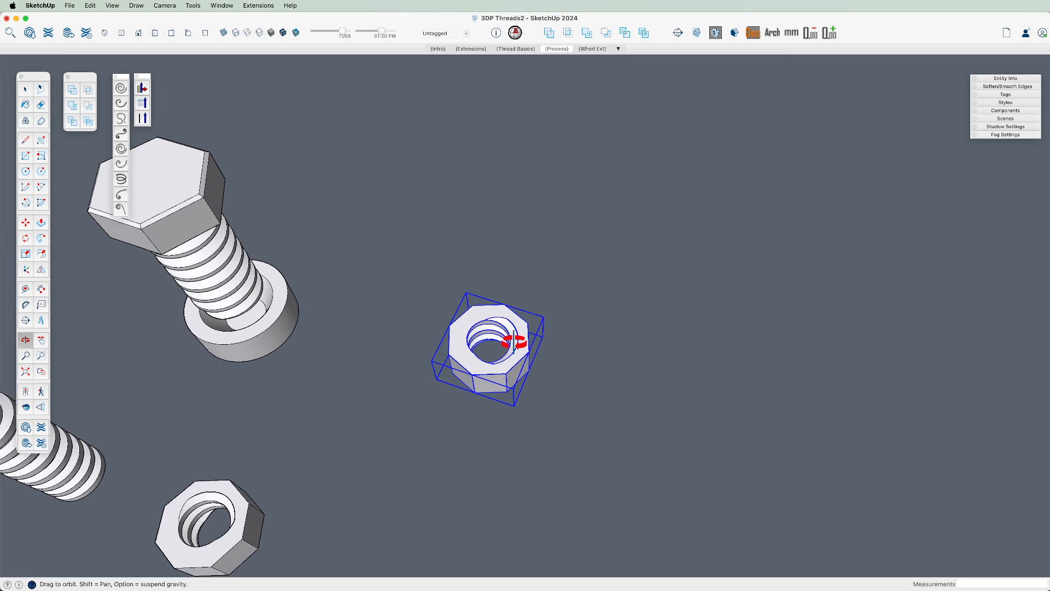
left_click(574, 406)
- View the row of coil, rod, bolt and nut stages, and go to the Whorl Ext scene
scroll(299, 403, "down", 2)
middle_click_drag(300, 404, 609, 188, "shift")
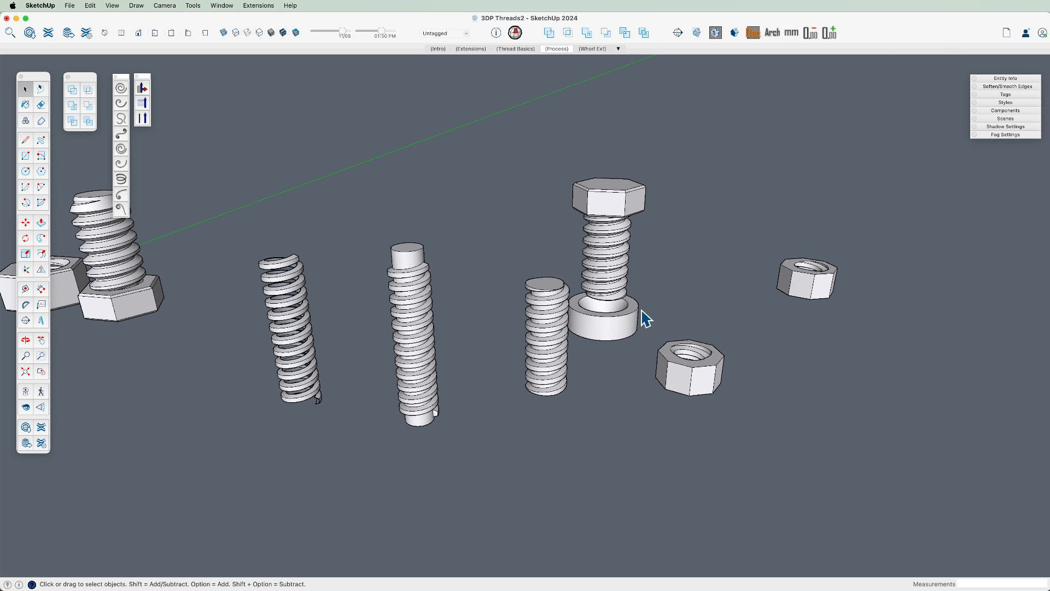
scroll(520, 352, "down", 4)
mouse_move(516, 363)
middle_mouse_down("shift")
mouse_move(629, 197)
mouse_move(504, 354)
middle_mouse_up("shift")
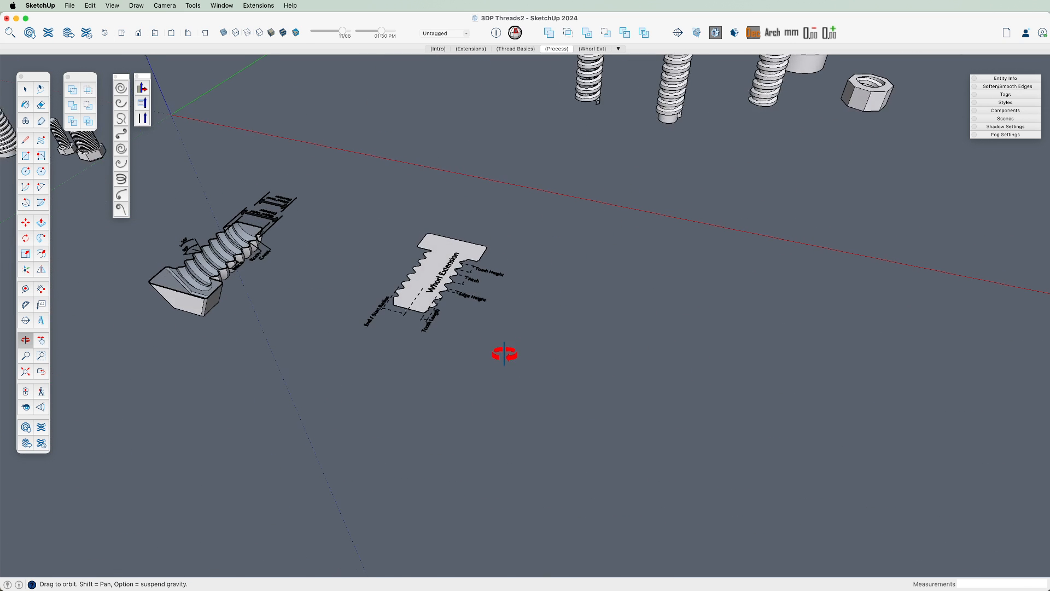
left_click(592, 49)
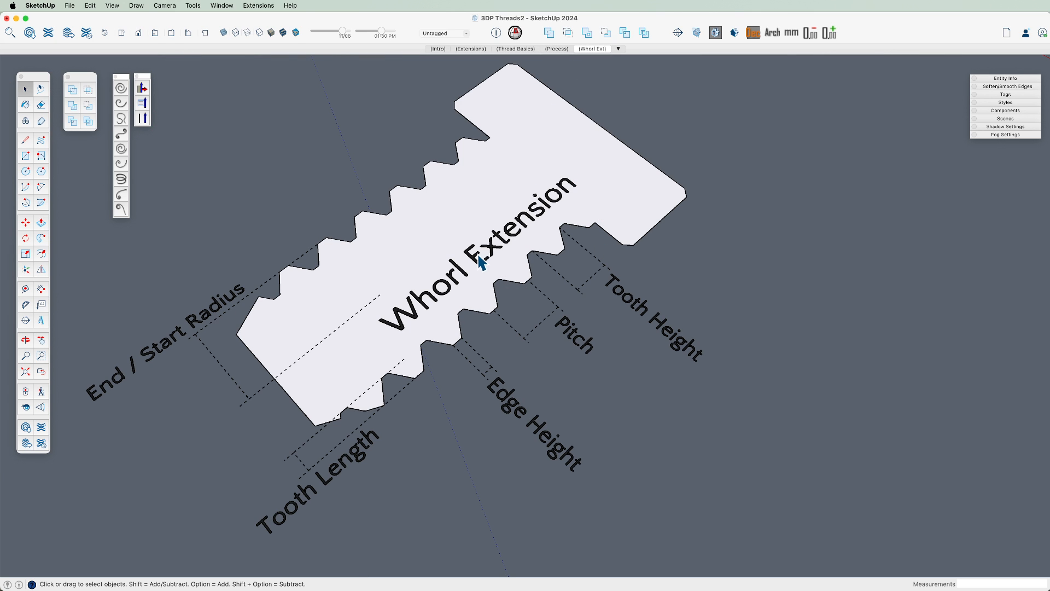
- Open the dialog for drawing a whorl, screw or bolt, review its dimension fields and close it without drawing
left_click(258, 5)
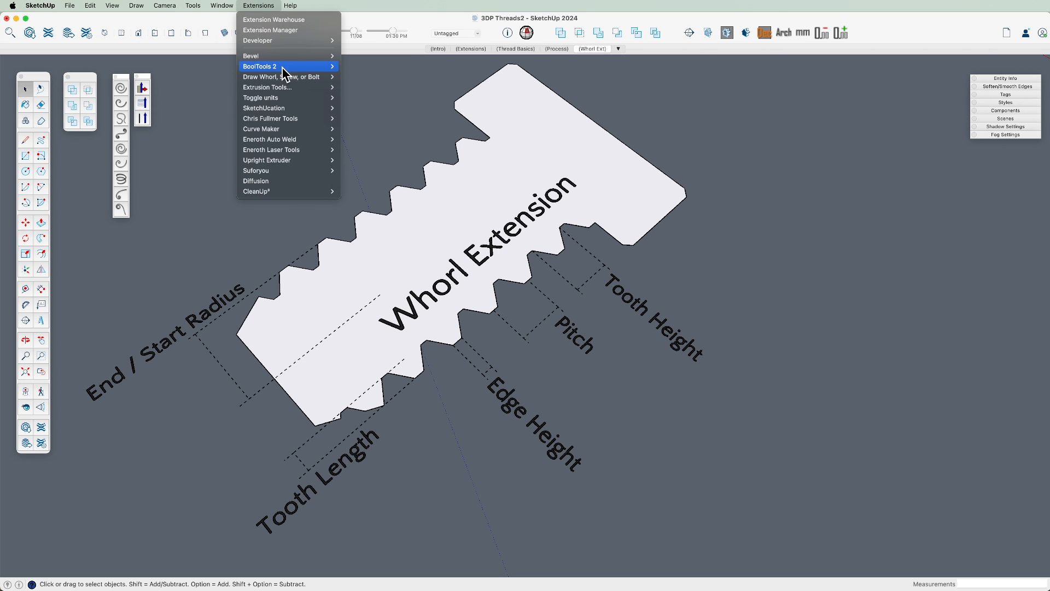
mouse_move(303, 84)
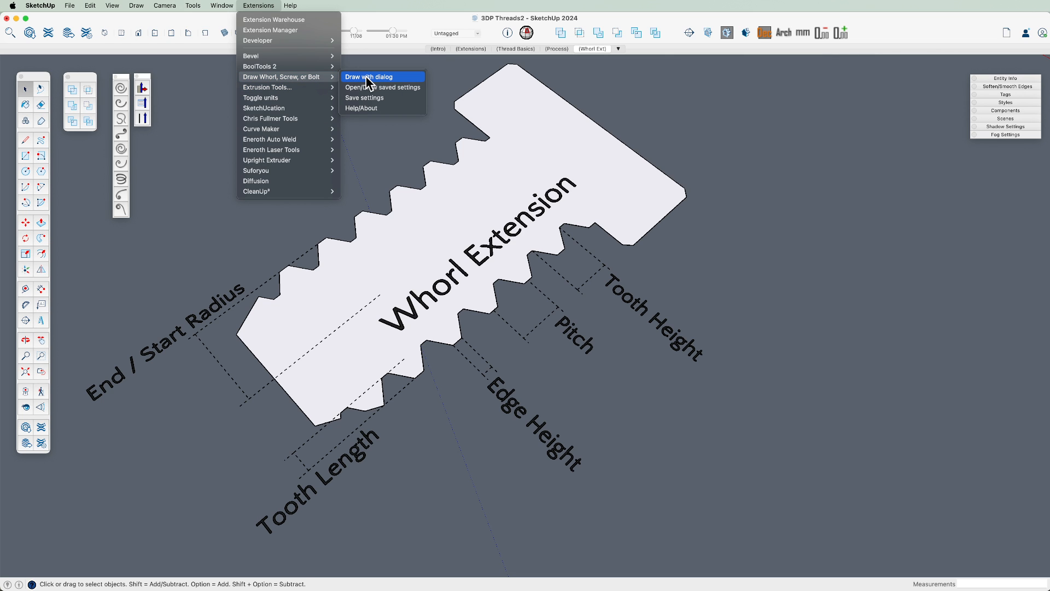
left_click(372, 77)
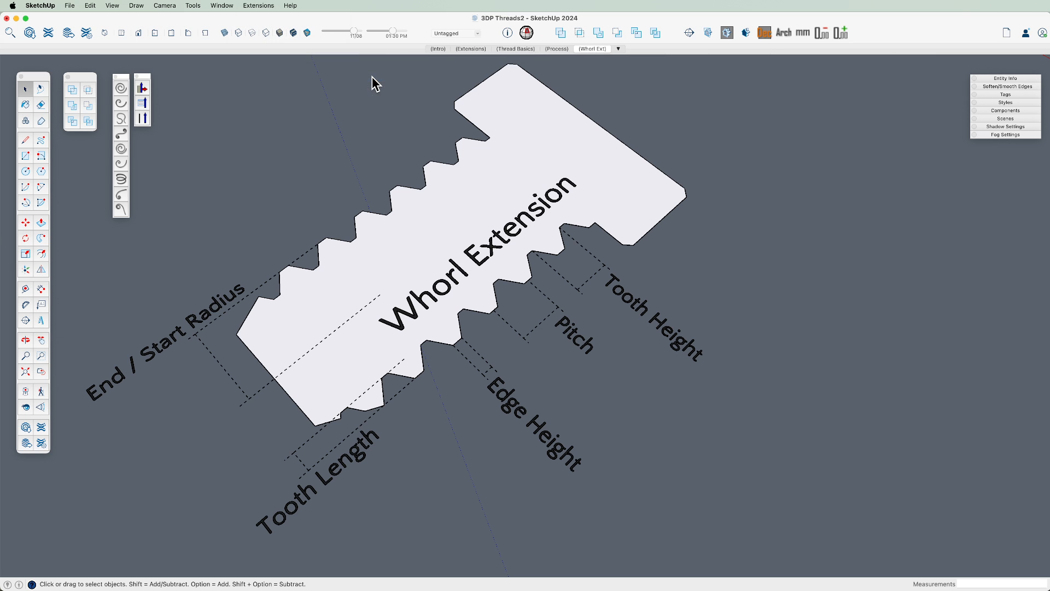
left_click_drag(909, 162, 846, 155)
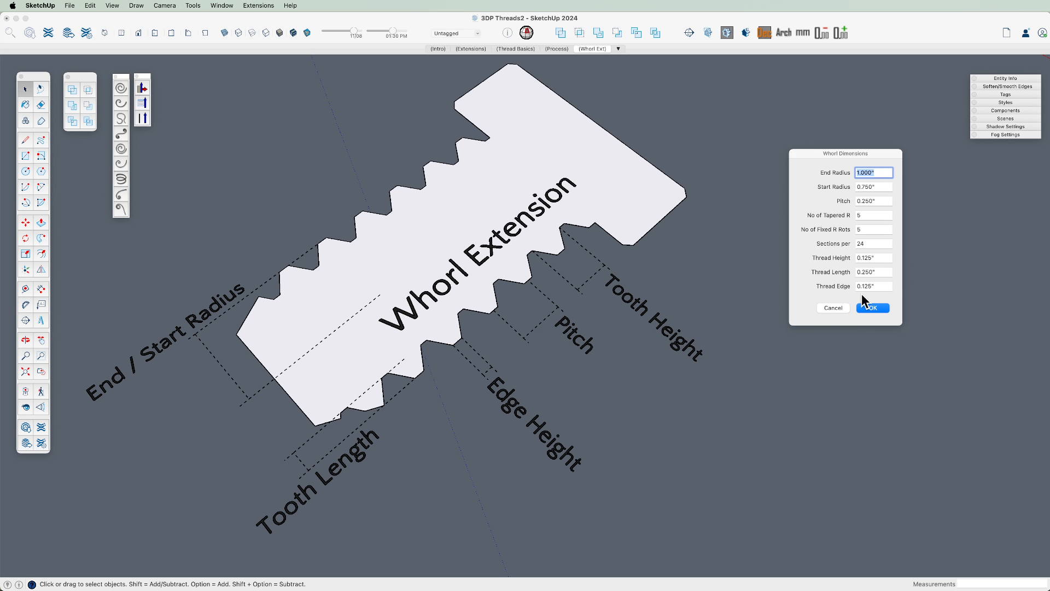
left_click(833, 308)
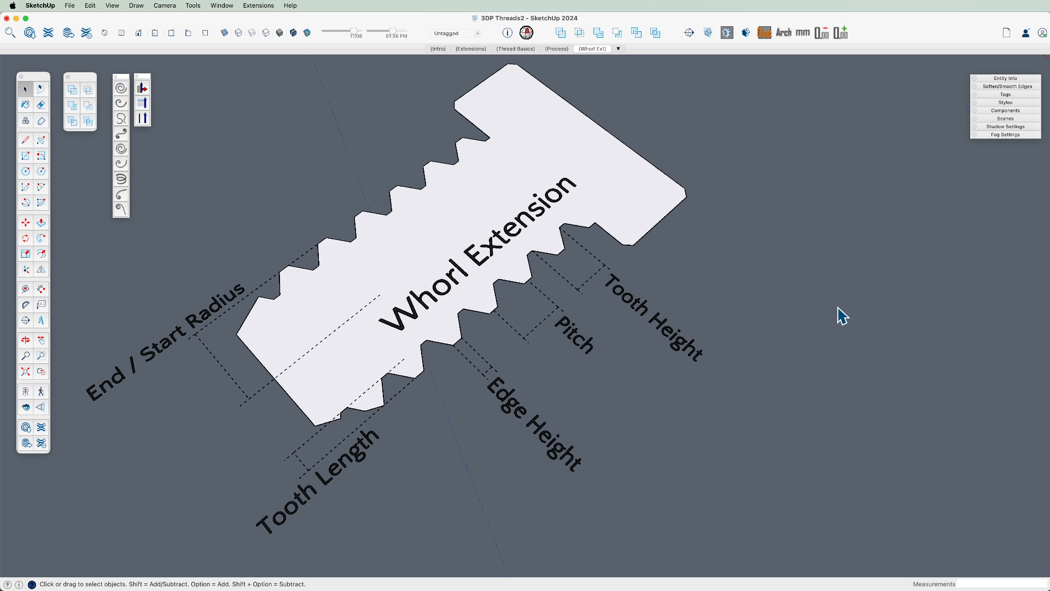
- Examine the Whorl Extension bolt profile and its End / Start Radius dimension
scroll(545, 273, "down", 4)
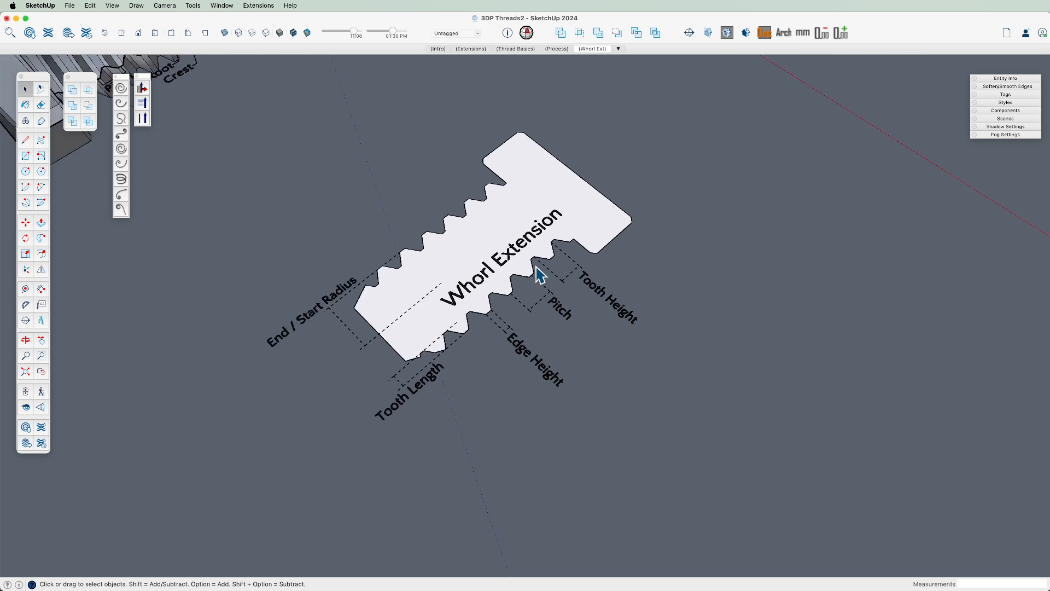
key("h")
left_click_drag(422, 251, 540, 371)
scroll(628, 438, "up", 8)
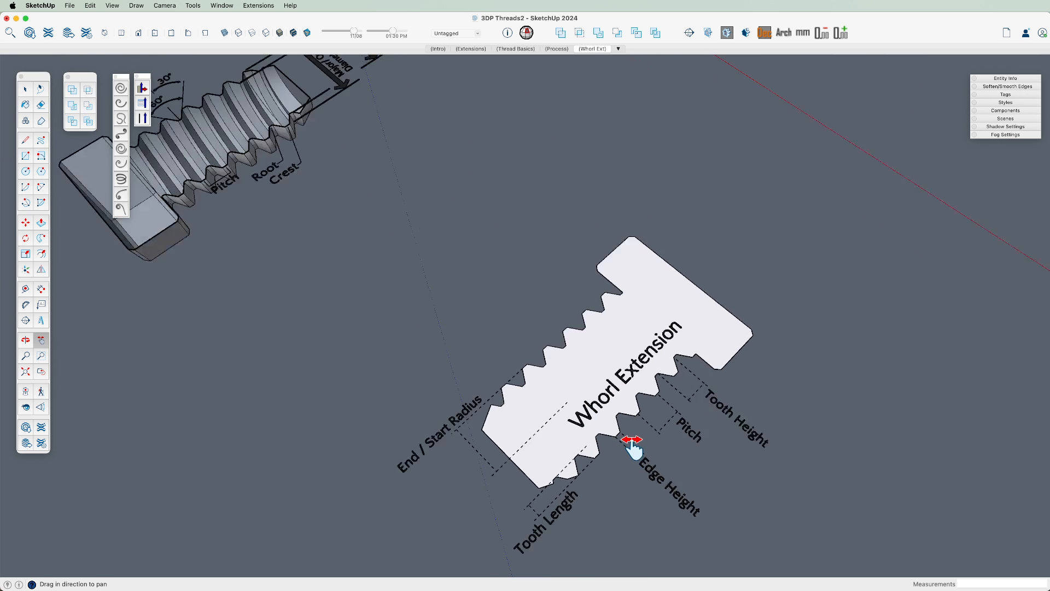
scroll(589, 295, "down", 2)
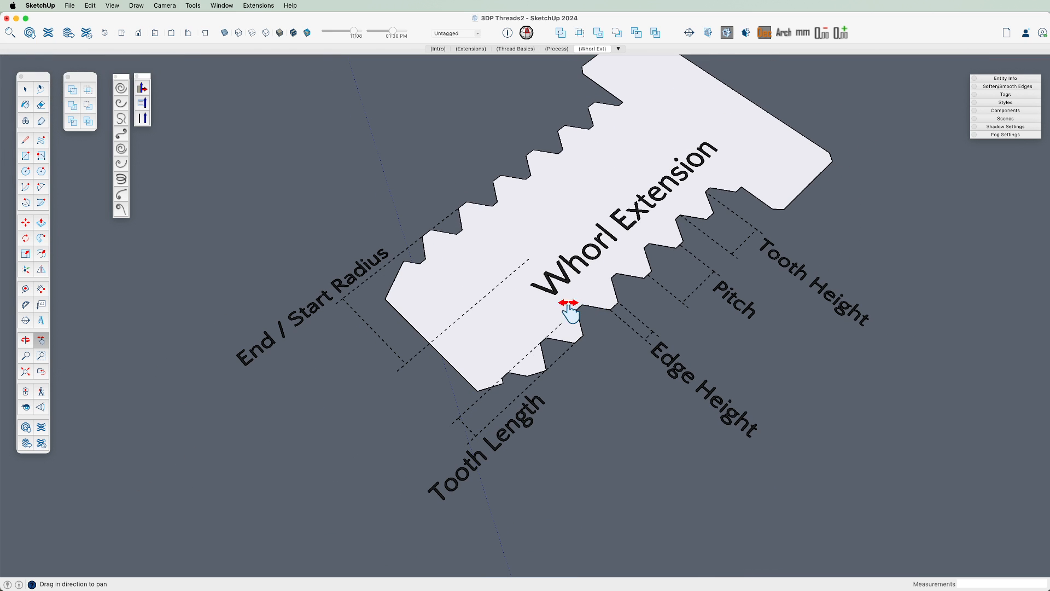
key("space")
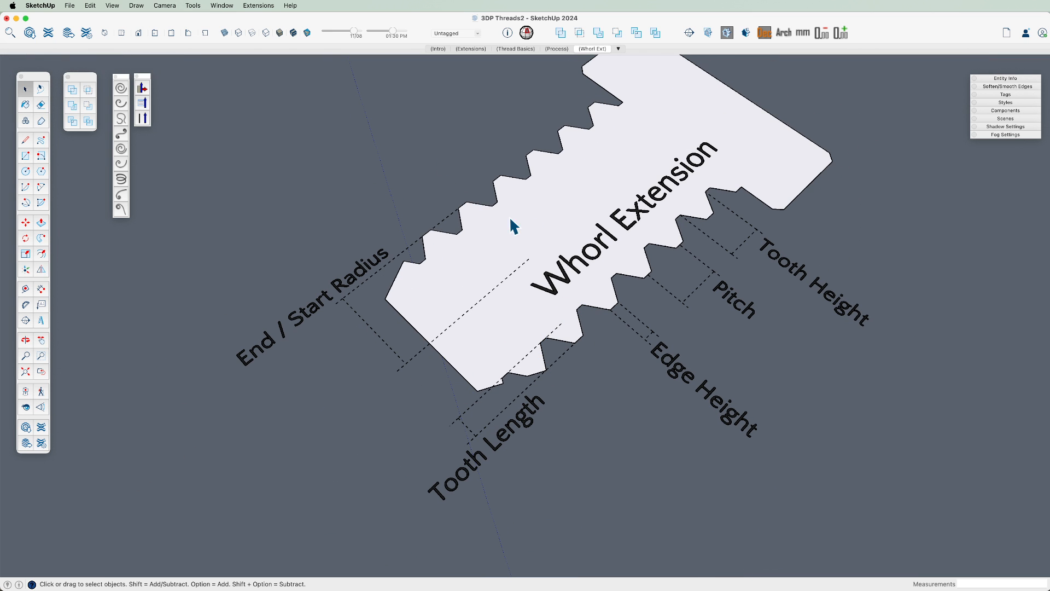
left_click(340, 294)
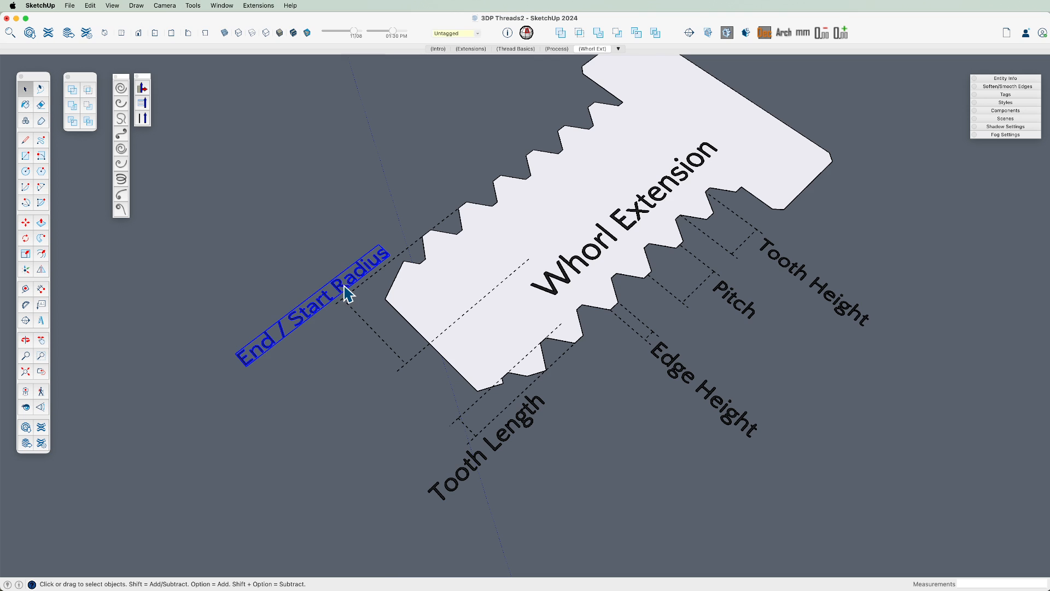
left_click(317, 270)
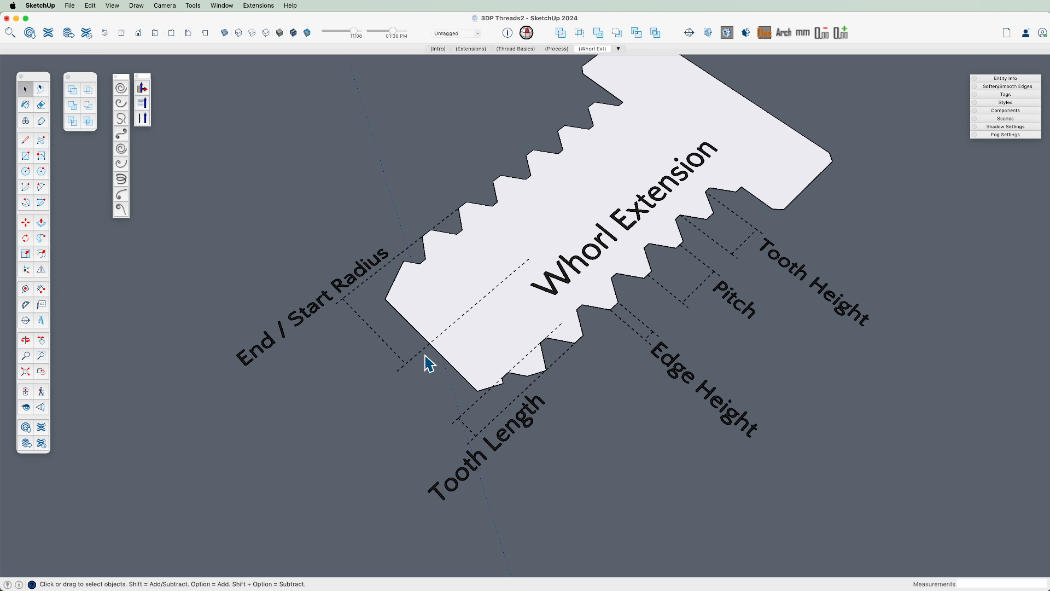
- Examine the Tooth Height, Pitch, Edge Height and Tooth Length dimensions along the profile's thread
scroll(812, 284, "up", 3)
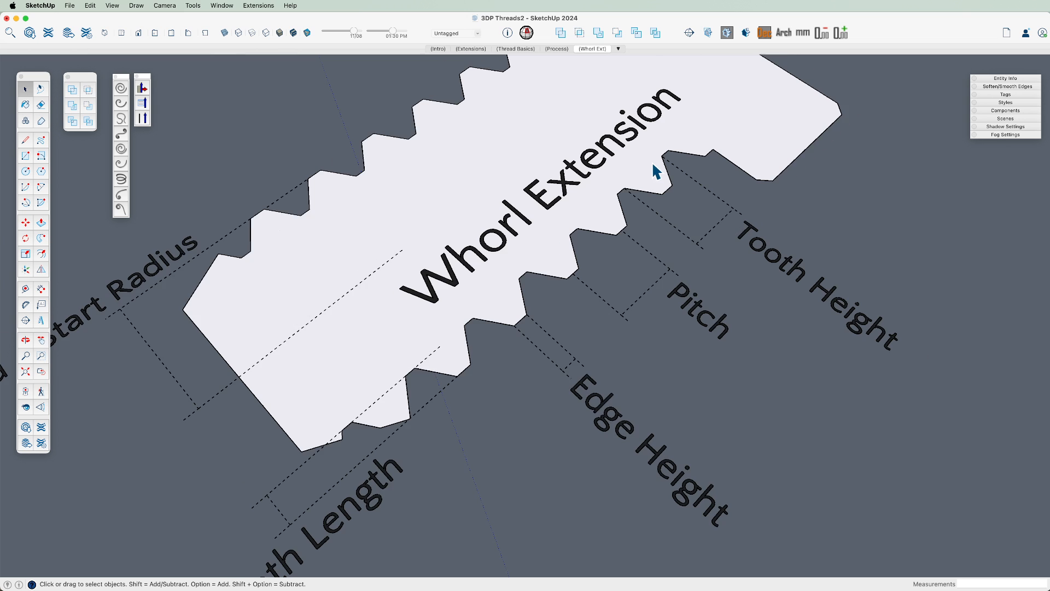
scroll(652, 162, "up", 1)
scroll(625, 249, "up", 2)
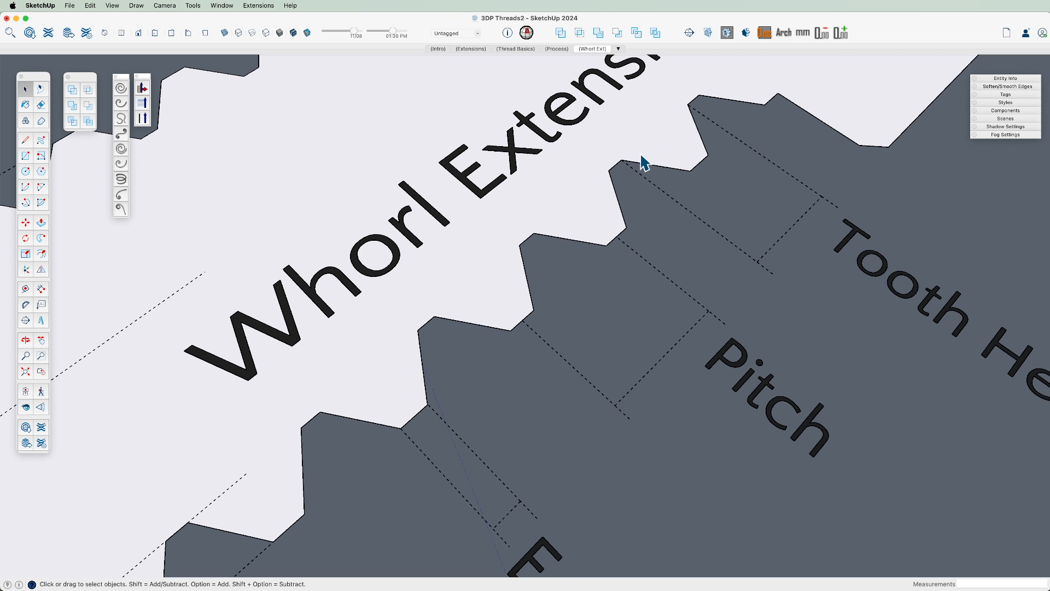
scroll(558, 378, "down", 2)
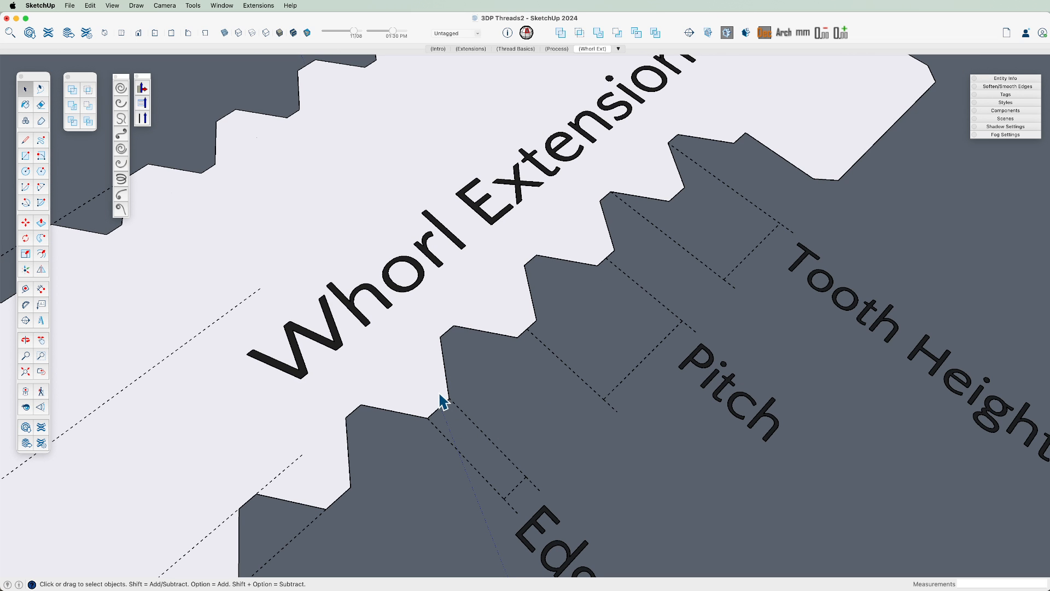
scroll(497, 382, "down", 4)
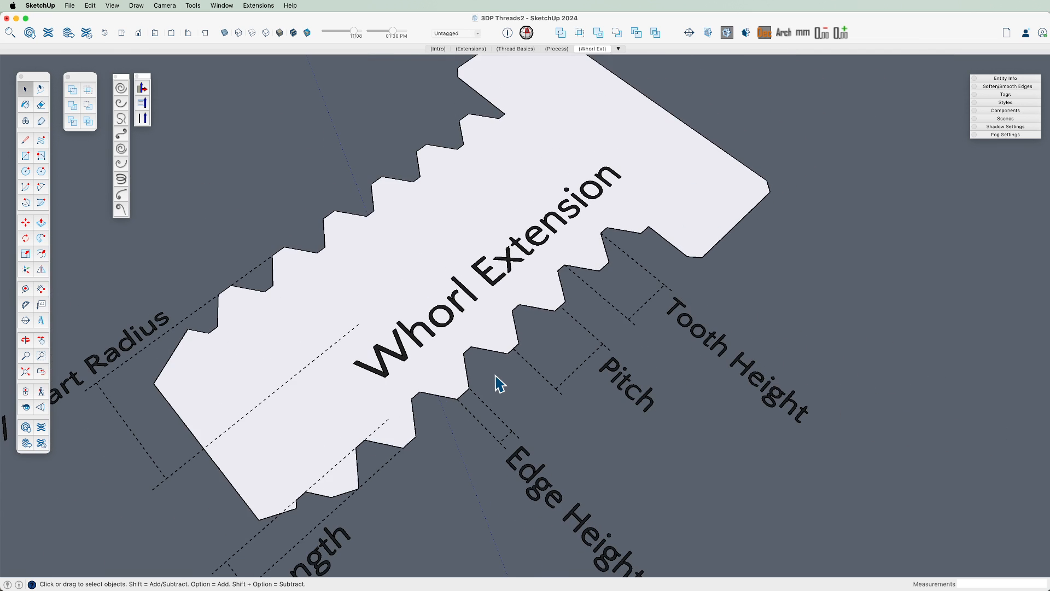
scroll(463, 367, "up", 2)
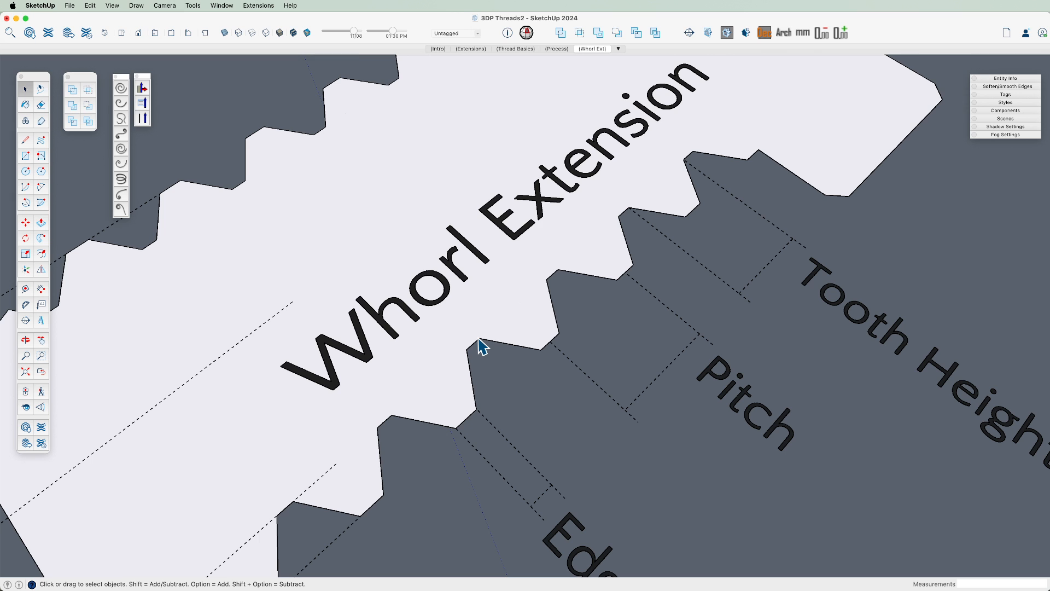
scroll(506, 348, "down", 2)
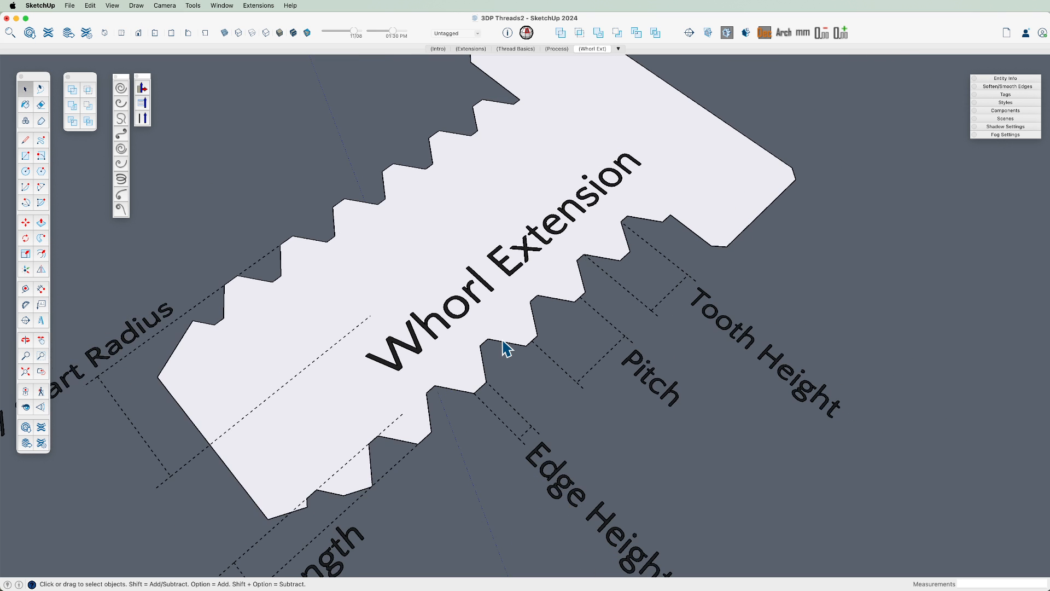
scroll(517, 323, "down", 1)
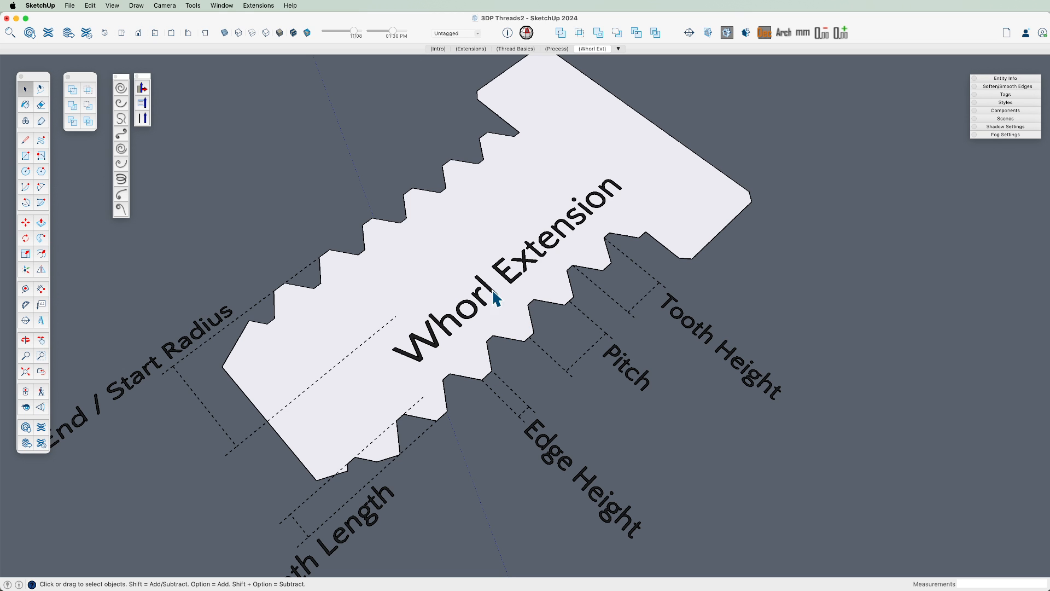
scroll(473, 188, "down", 1)
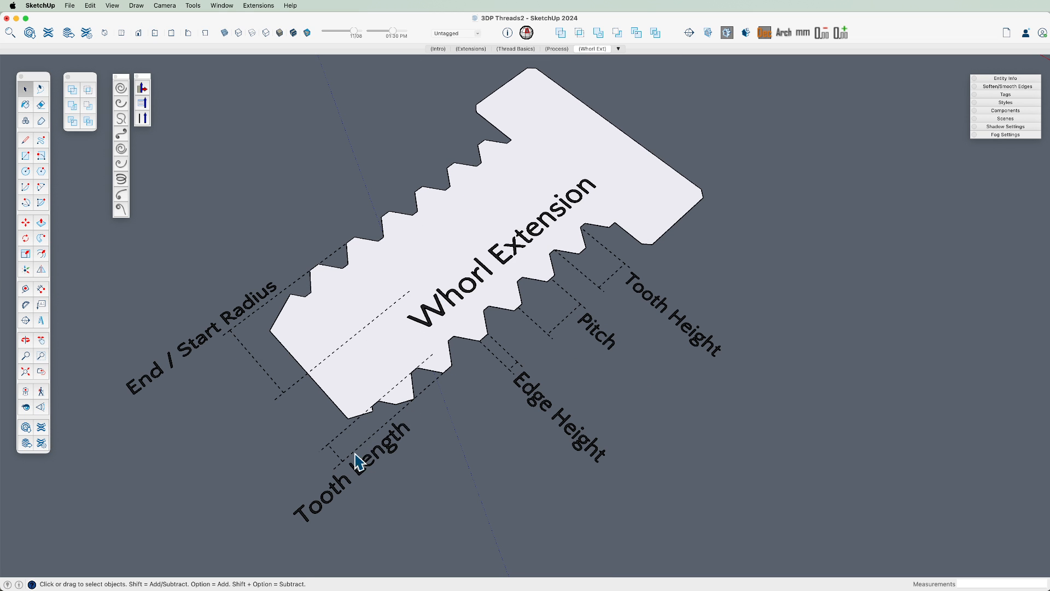
scroll(331, 501, "up", 2)
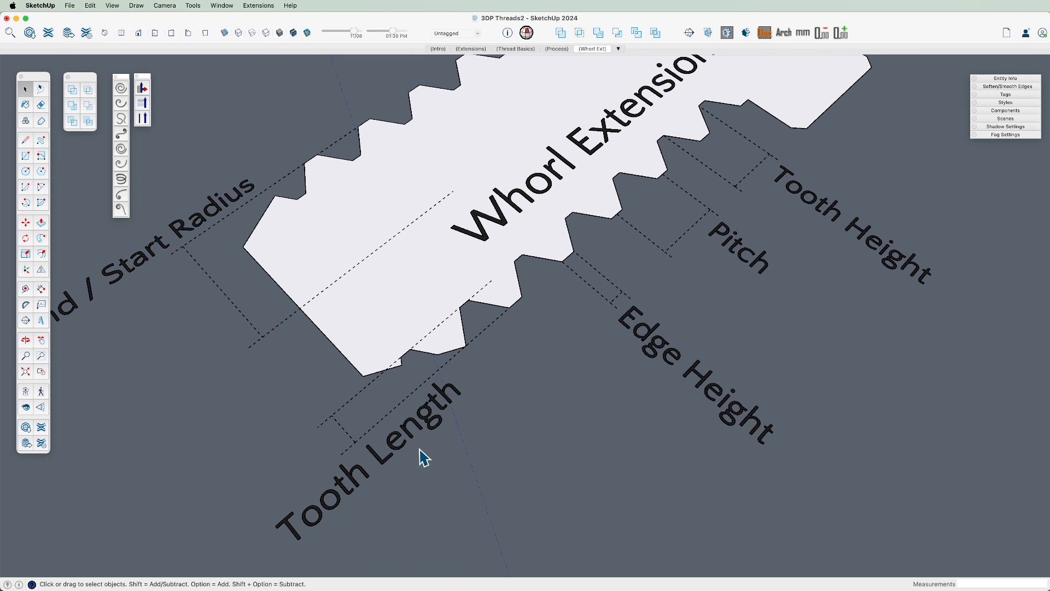
scroll(422, 457, "down", 2)
- Draw a closed rectangle about 3.35" long, aligned with the red and green axes, in the empty area beside the Whorl Extension profile
key("h")
left_click_drag(510, 408, 363, 398)
left_click_drag(606, 370, 537, 370)
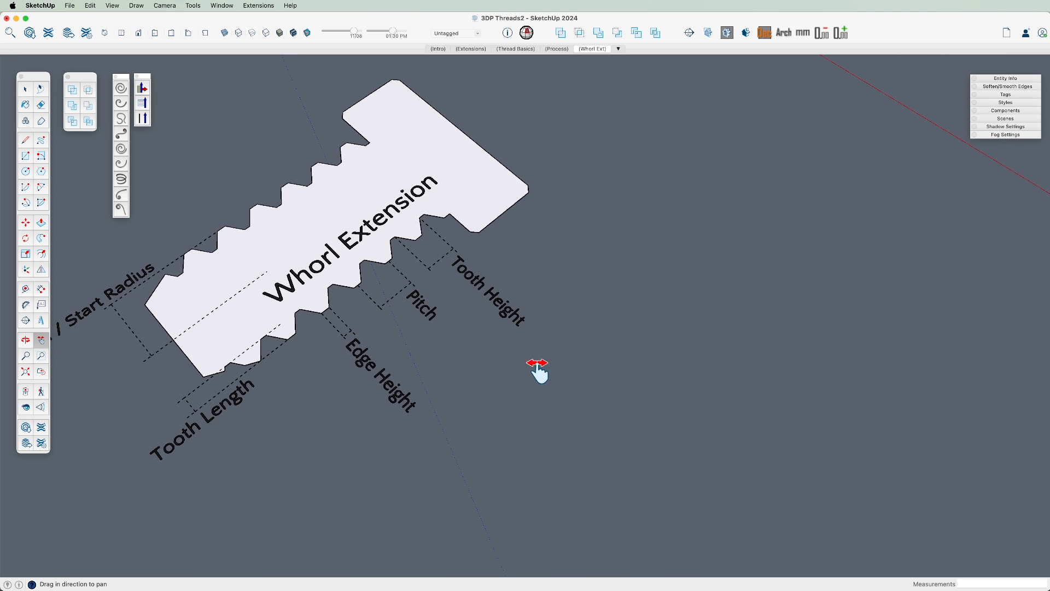
key("o")
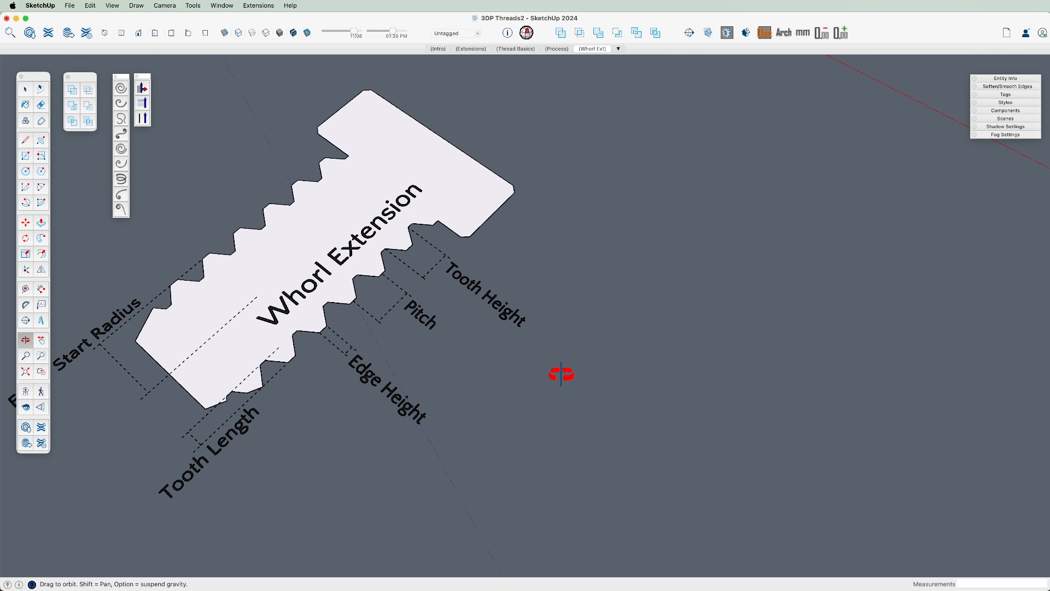
key("h")
left_click_drag(618, 386, 529, 382)
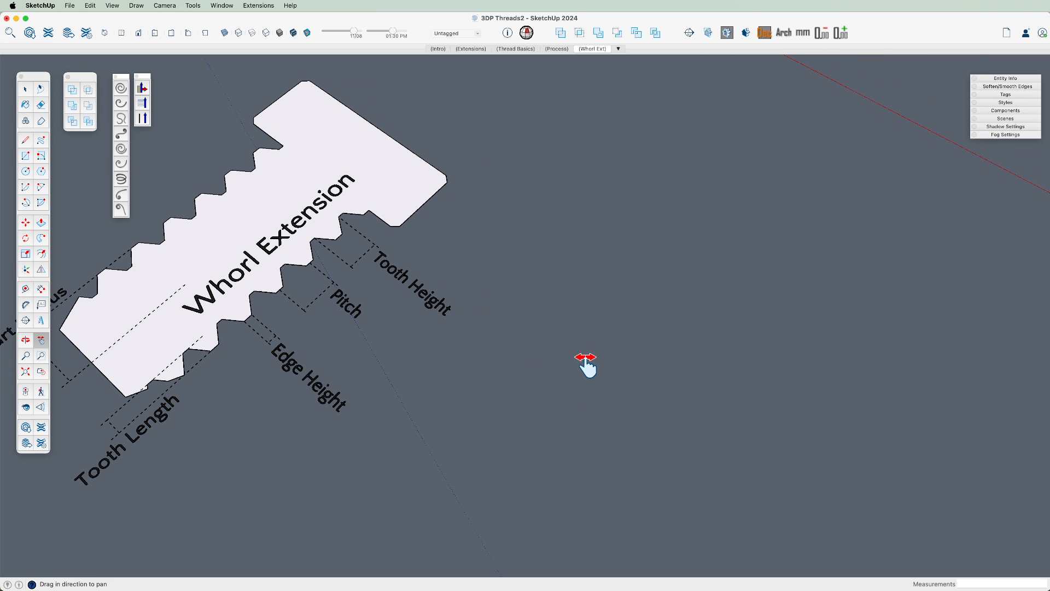
key("l")
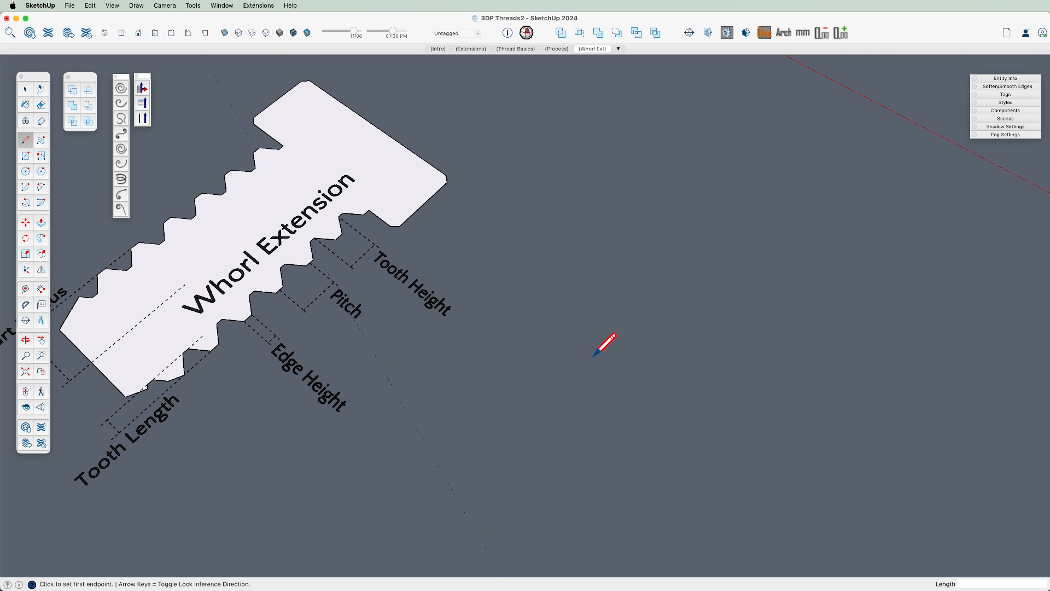
left_click(600, 345)
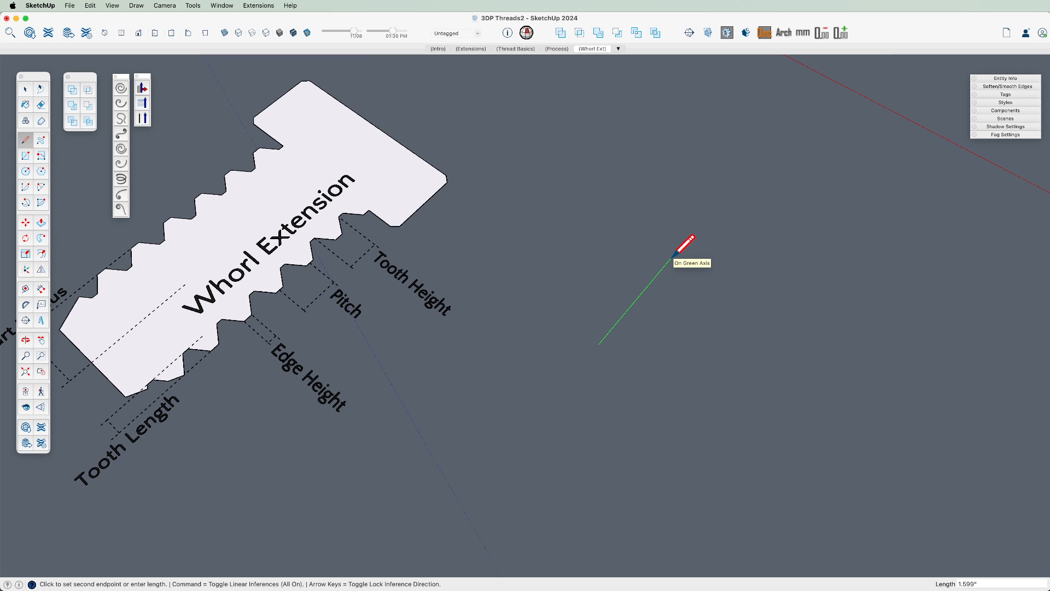
left_click(704, 420)
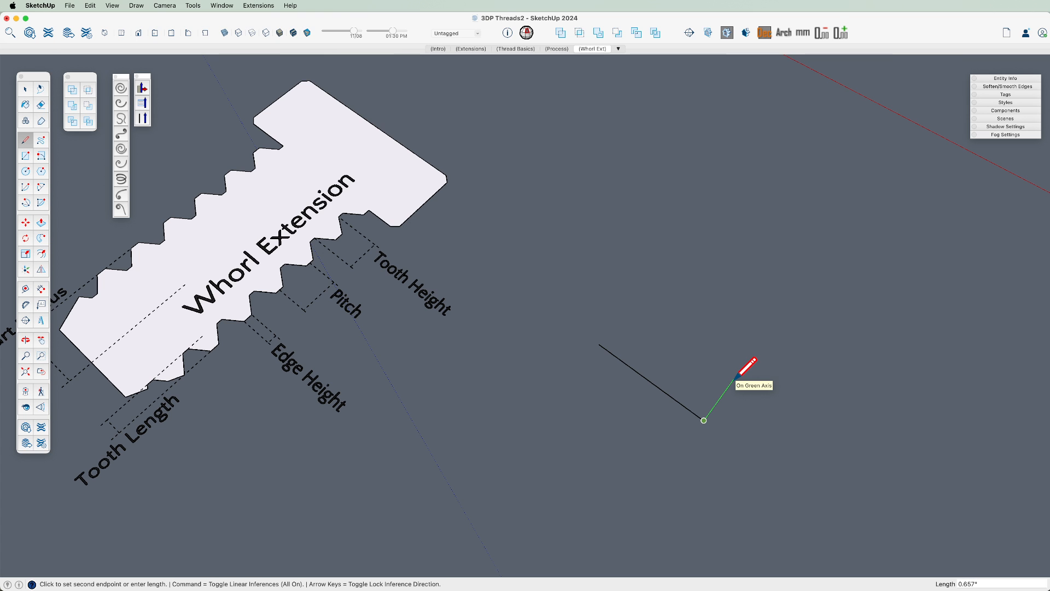
left_click(840, 230)
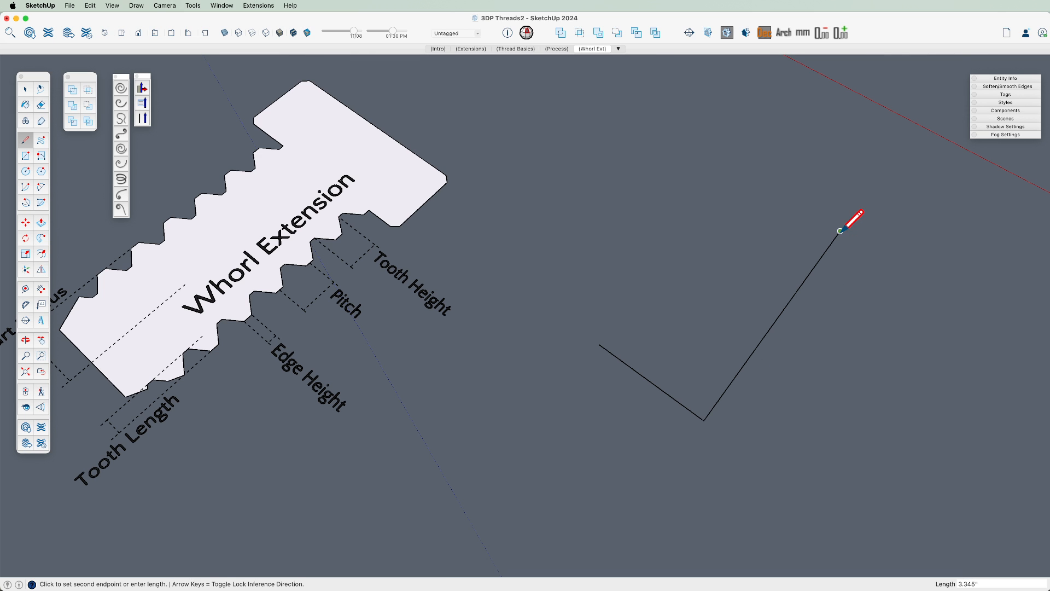
left_click(606, 339)
left_click(599, 344)
- Copy the rectangle's short end edge 1" along its length
middle_click_drag(702, 420, 534, 343, "shift")
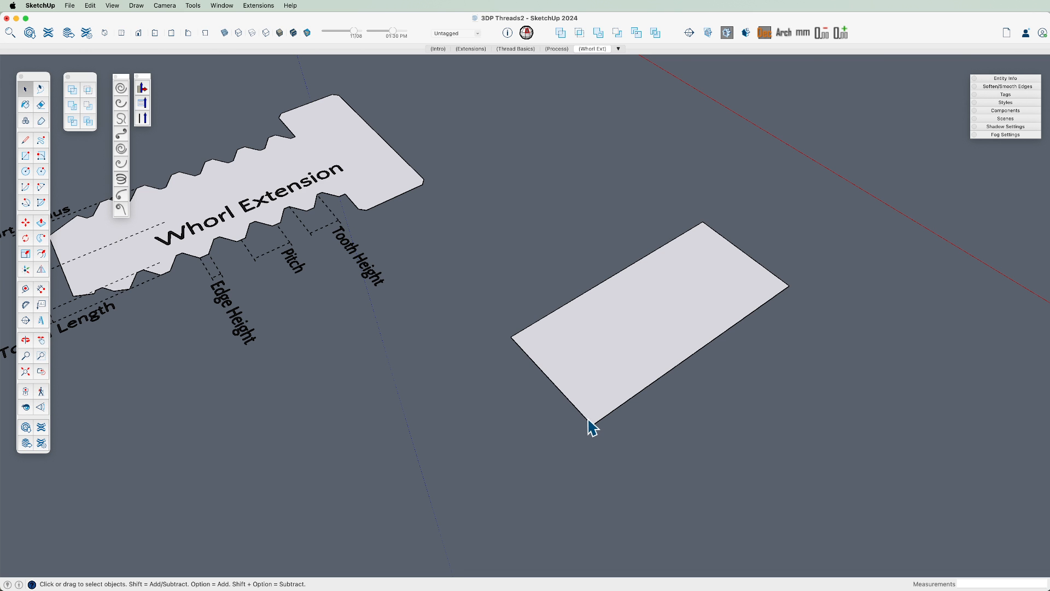
scroll(624, 403, "up", 5)
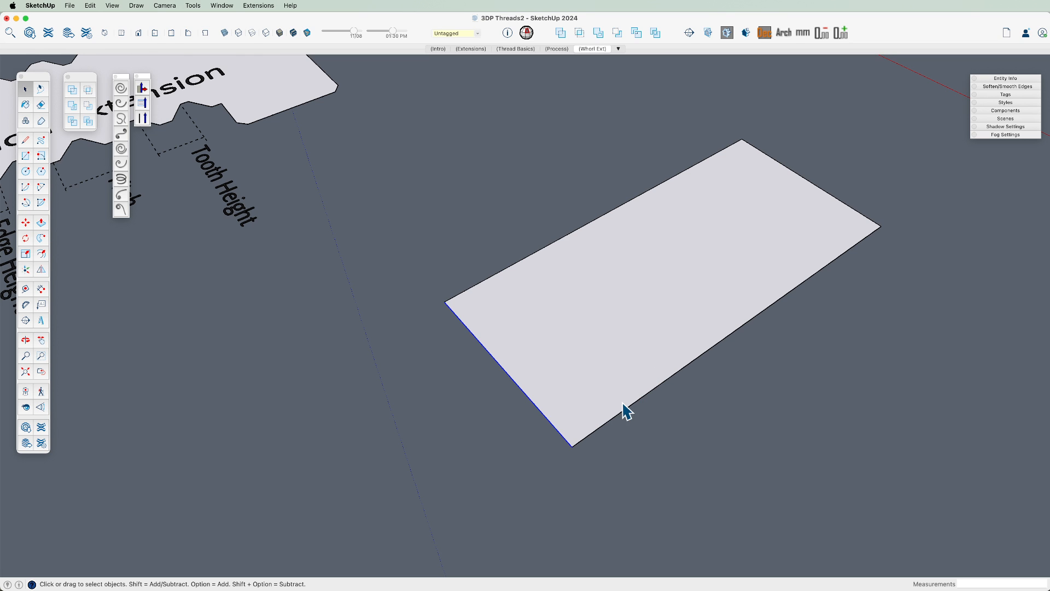
key("m")
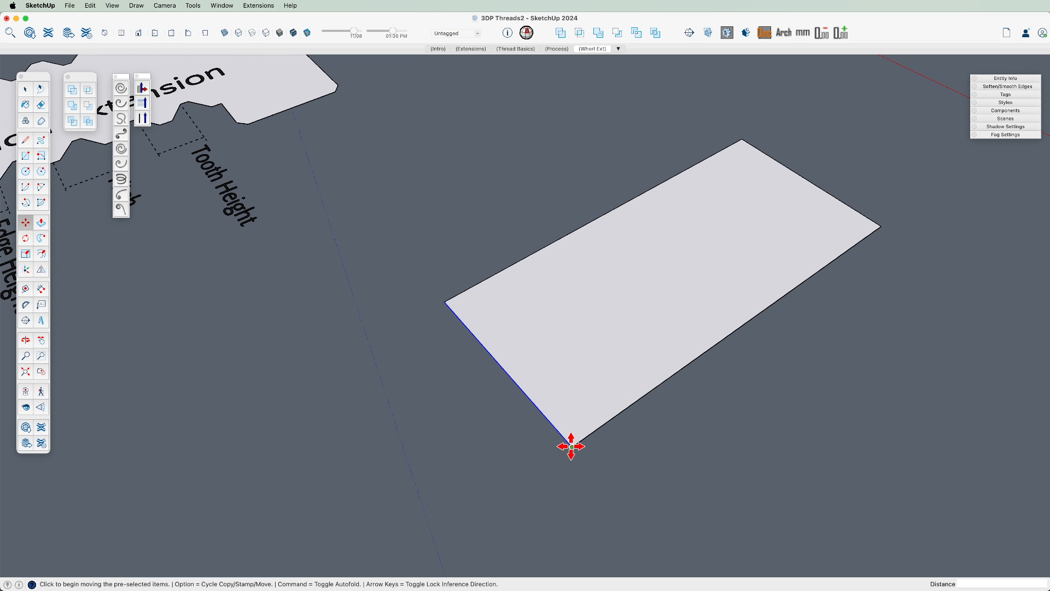
left_click(571, 447)
key("alt")
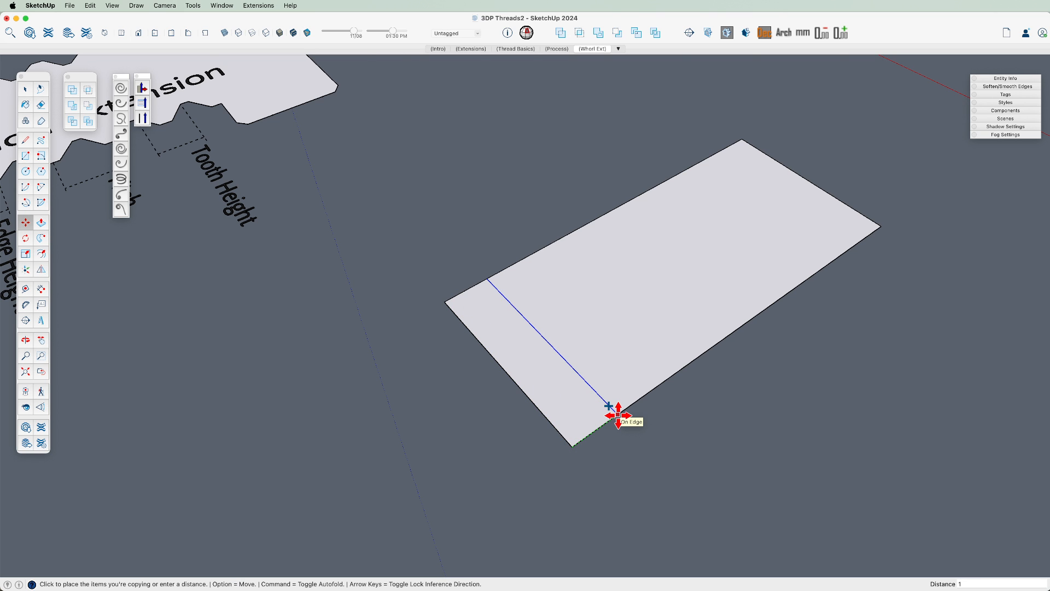
key("Return")
- Divide the 1" segment of the rectangle's long edge into three equal segments
key("space")
left_click(629, 407)
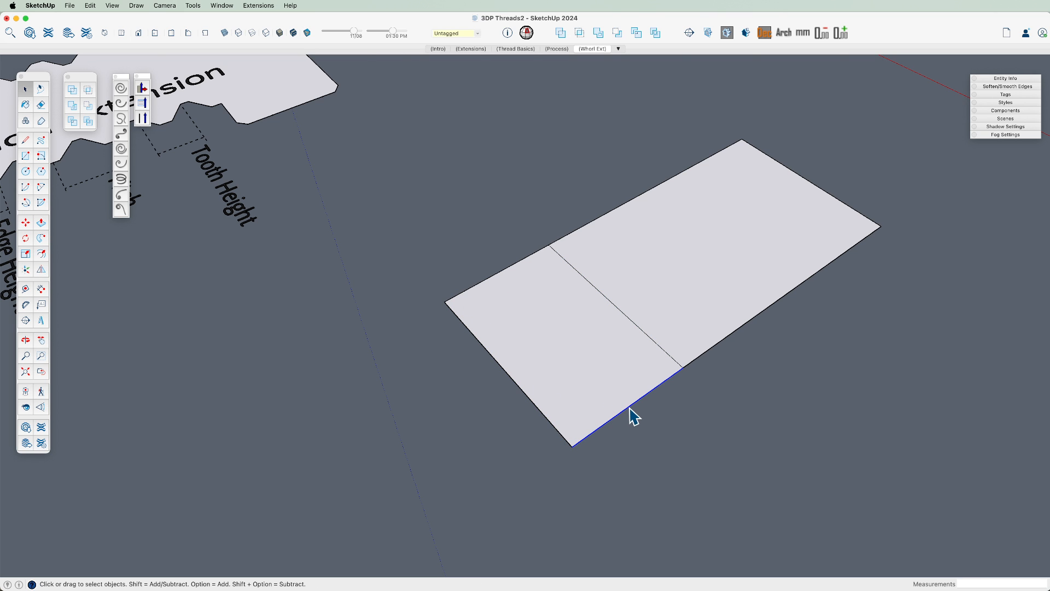
right_click(629, 407)
left_click(672, 471)
scroll(632, 405, "up", 6)
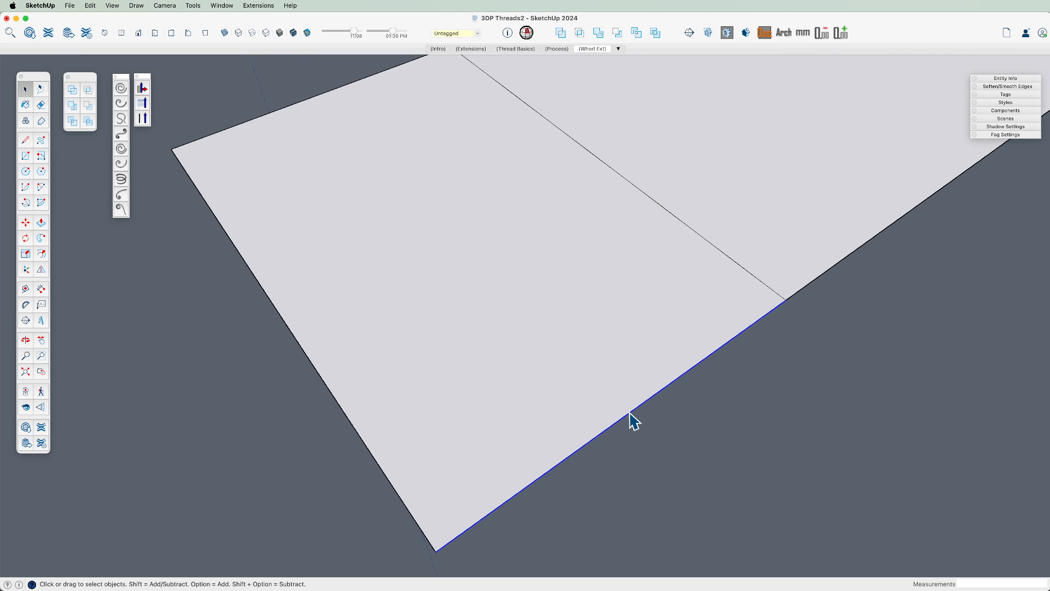
- Draw a short marker line outward from each of the two division points on the long edge, parallel to the red axis
key("l")
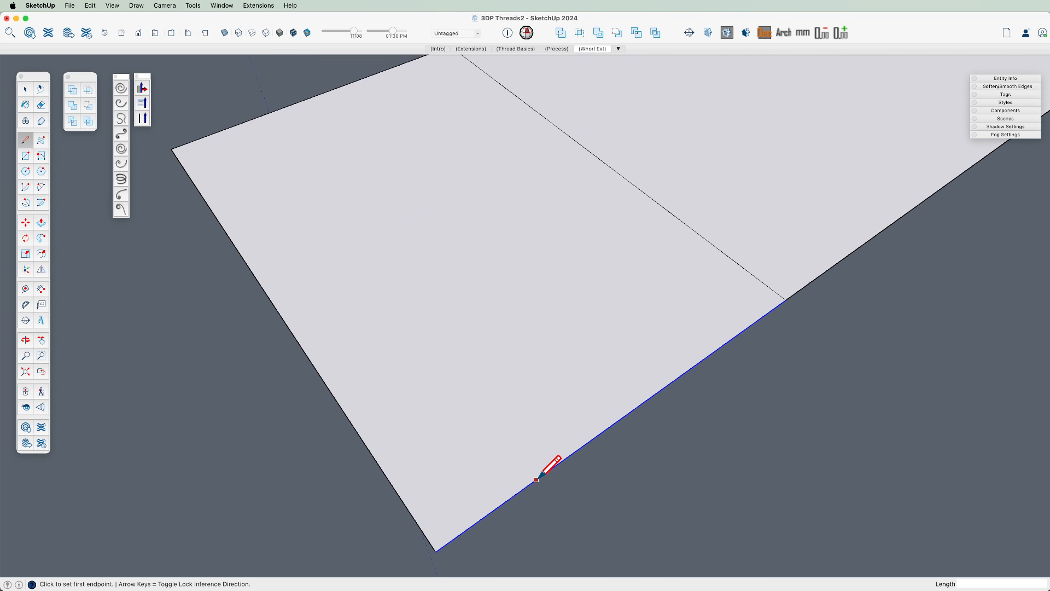
left_click_drag(575, 451, 617, 498)
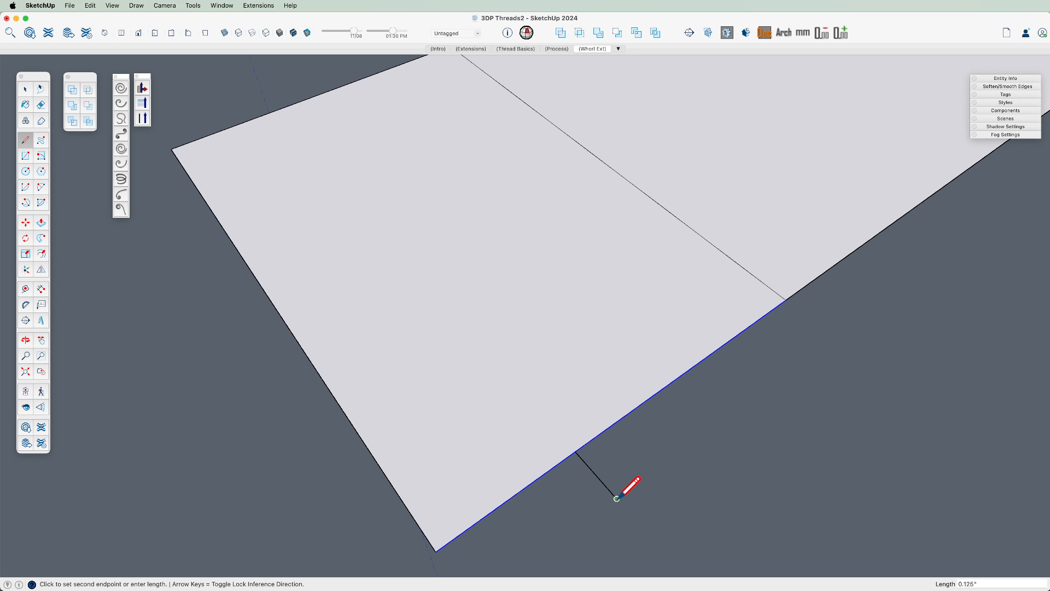
left_click(690, 369)
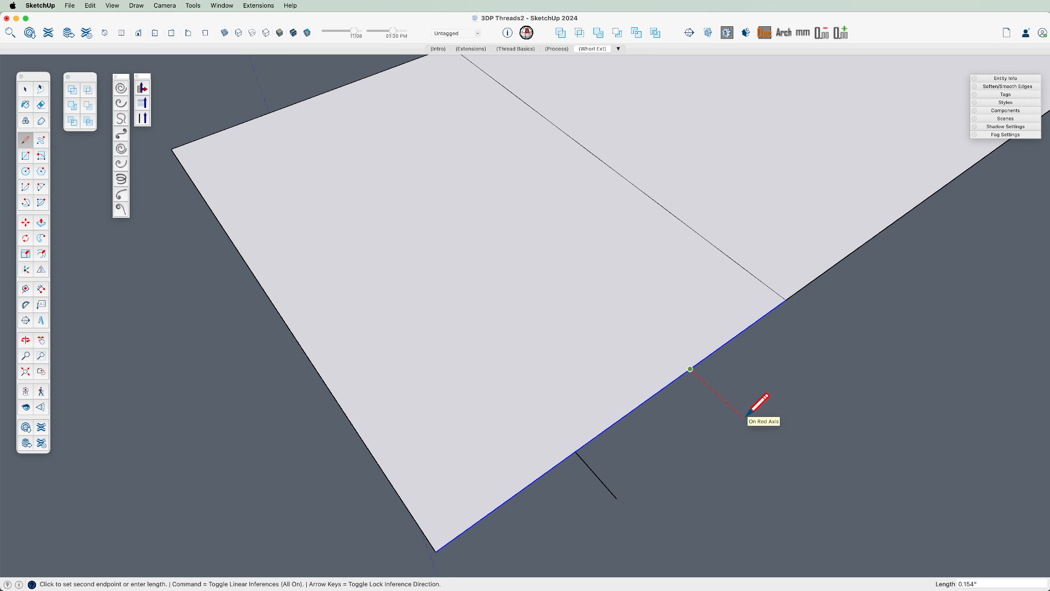
left_click(738, 417)
key("space")
- Create a guide line inside the rectangle, offset 0.2" parallel to the marked long edge
scroll(597, 339, "down", 3)
middle_click_drag(598, 339, 797, 441)
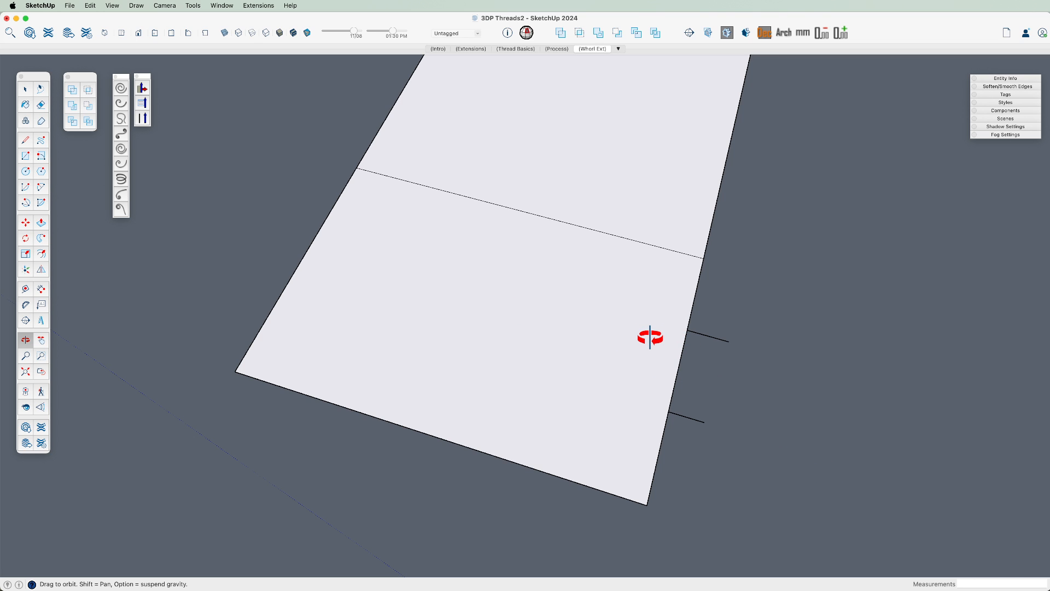
key("t")
left_click(678, 369)
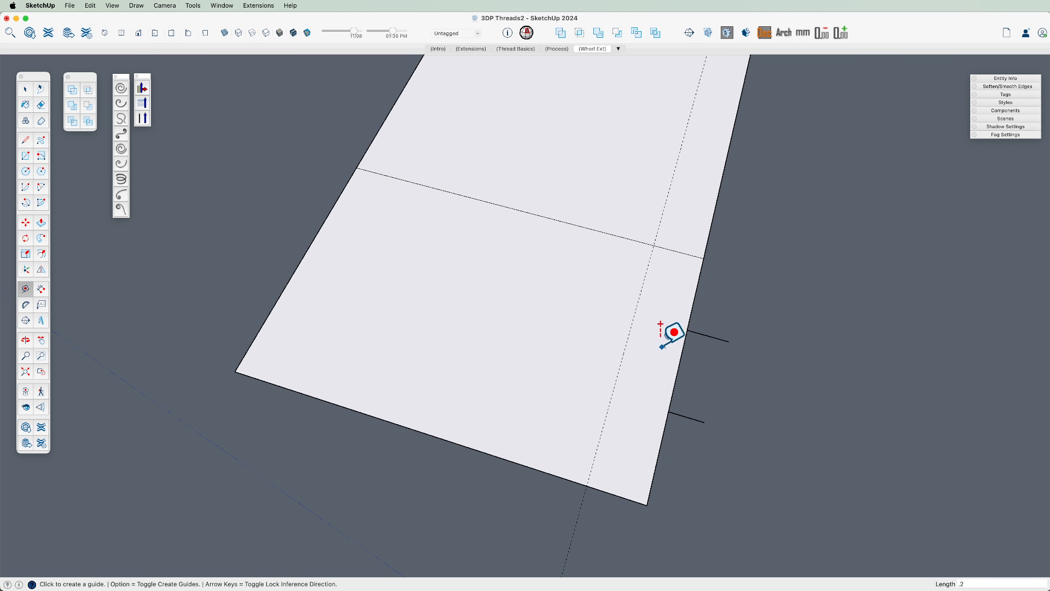
- Draw a 0.1" line along the green axis in the empty area outside the marked edge, as the tooth's edge height
scroll(626, 342, "down", 3)
middle_click_drag(606, 342, 543, 334, "shift")
middle_click_drag(543, 334, 570, 326)
scroll(635, 403, "up", 4)
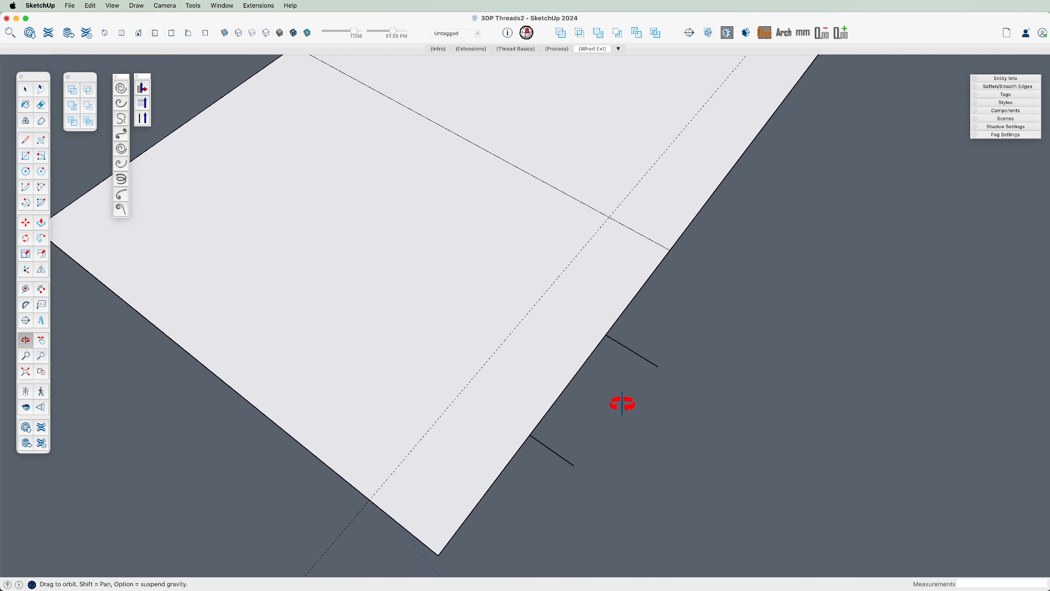
middle_click_drag(581, 367, 455, 377, "shift")
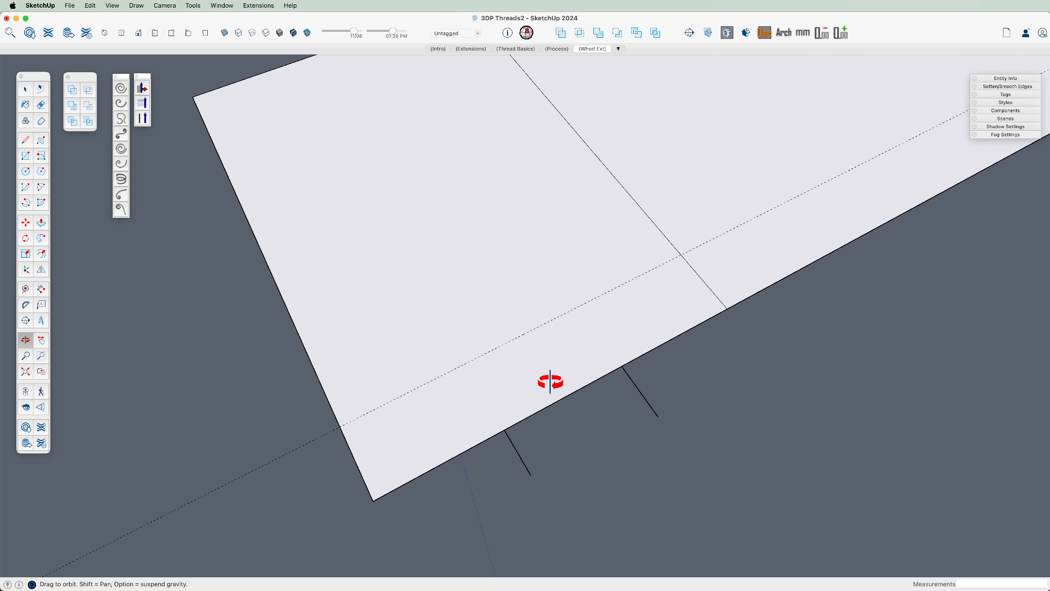
key("l")
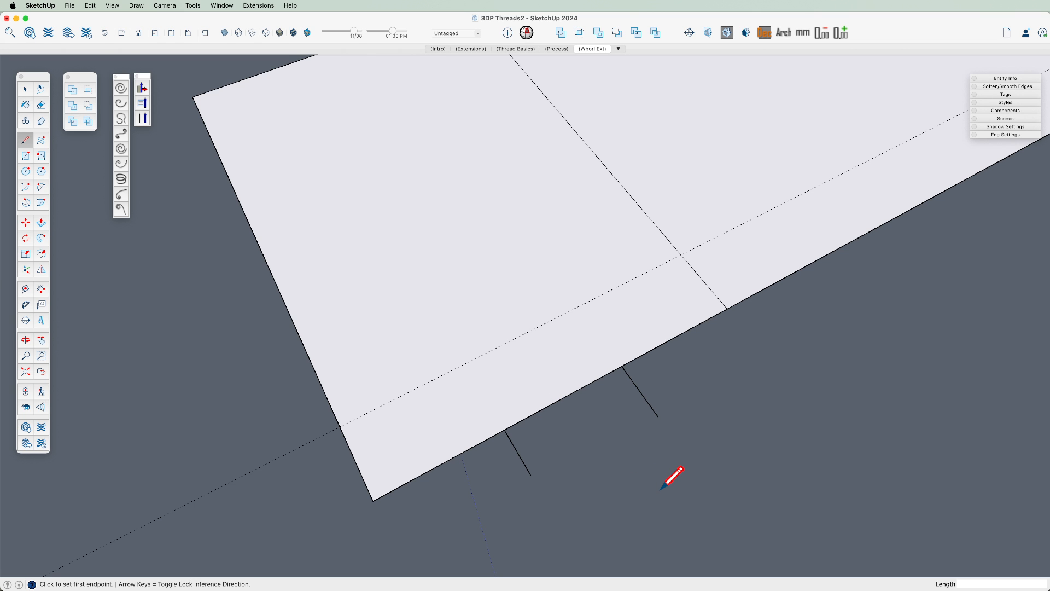
left_click(658, 417)
scroll(699, 465, "down", 8)
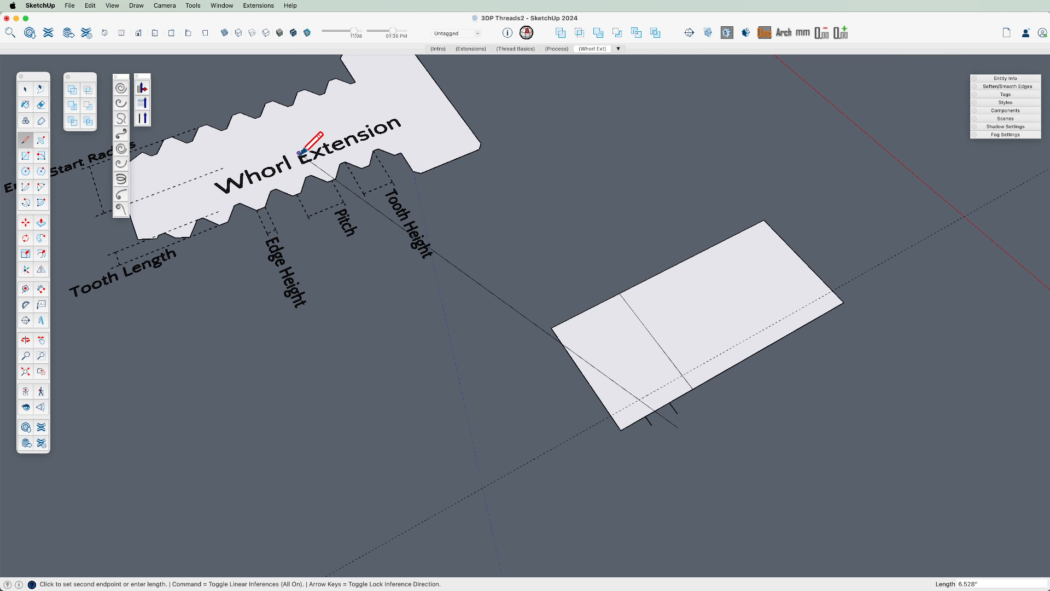
scroll(826, 483, "up", 8)
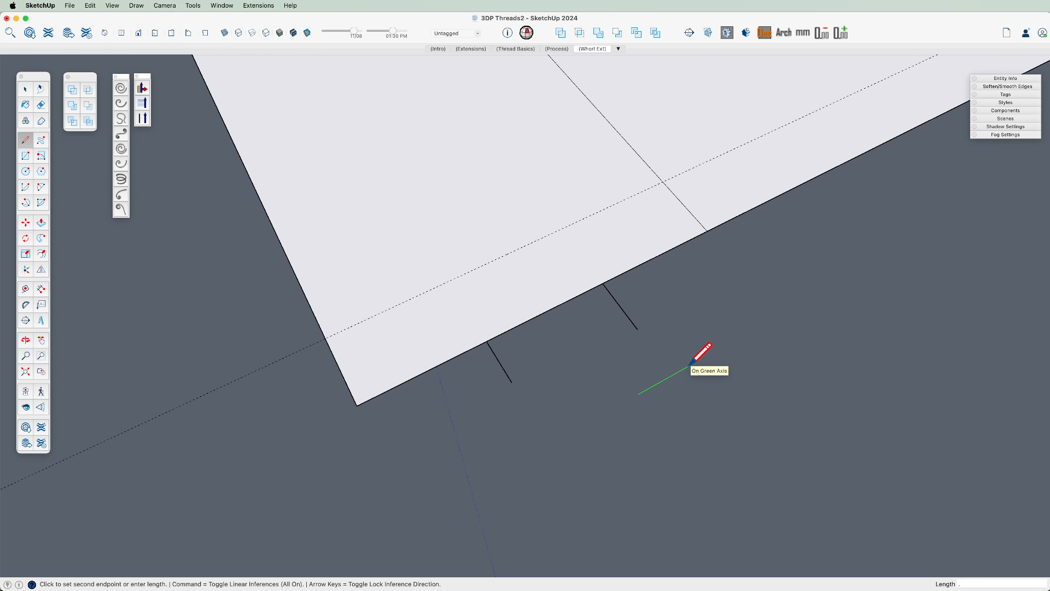
type("1")
key("Return")
- Move the 0.1" line onto the guide inside the rectangle, between the two marked division points
key("space")
left_click(659, 383)
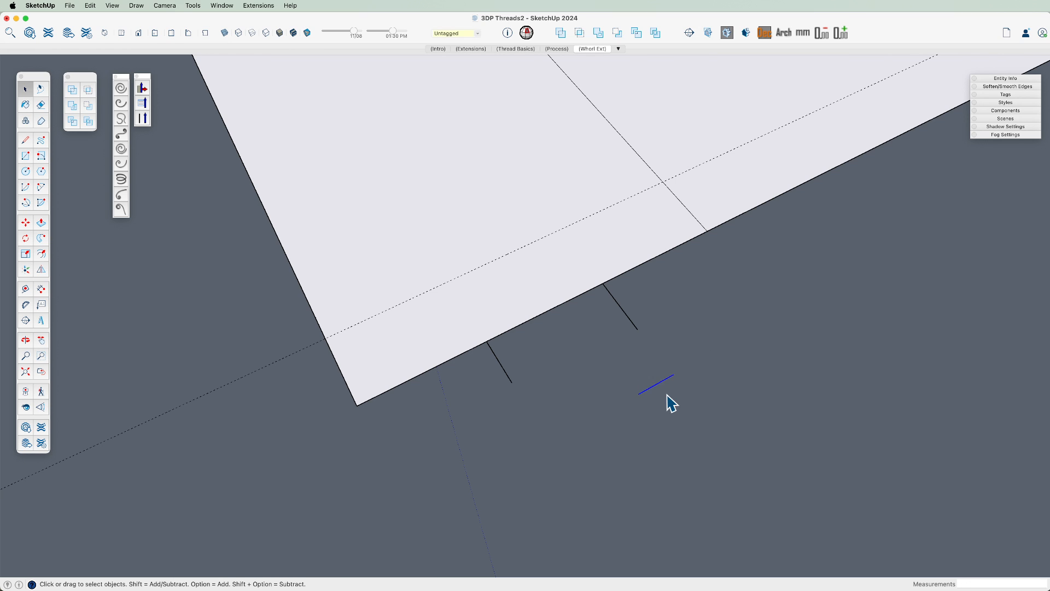
key("m")
left_click(639, 393)
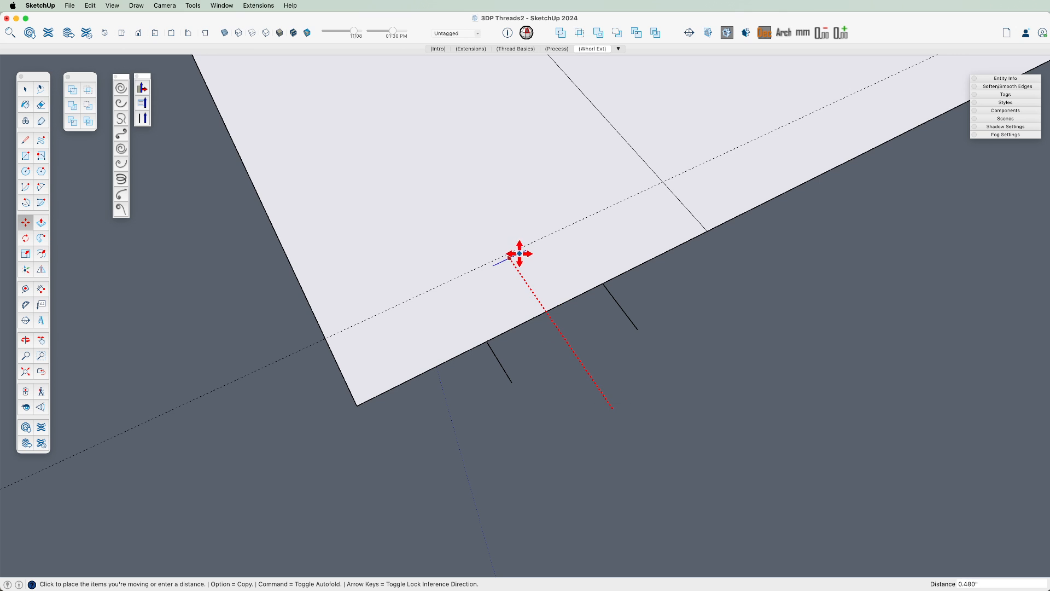
left_click(512, 252)
- Create a 30° protractor guide from the 0.1" line's end nearest the rectangle's corner, measured from the red axis
key("l")
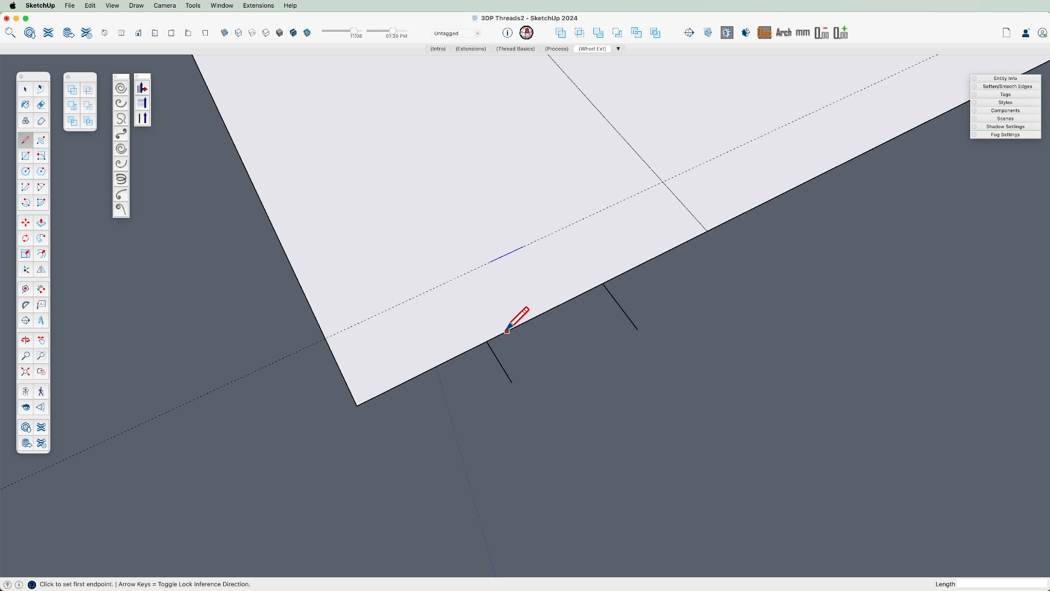
key("shift+t")
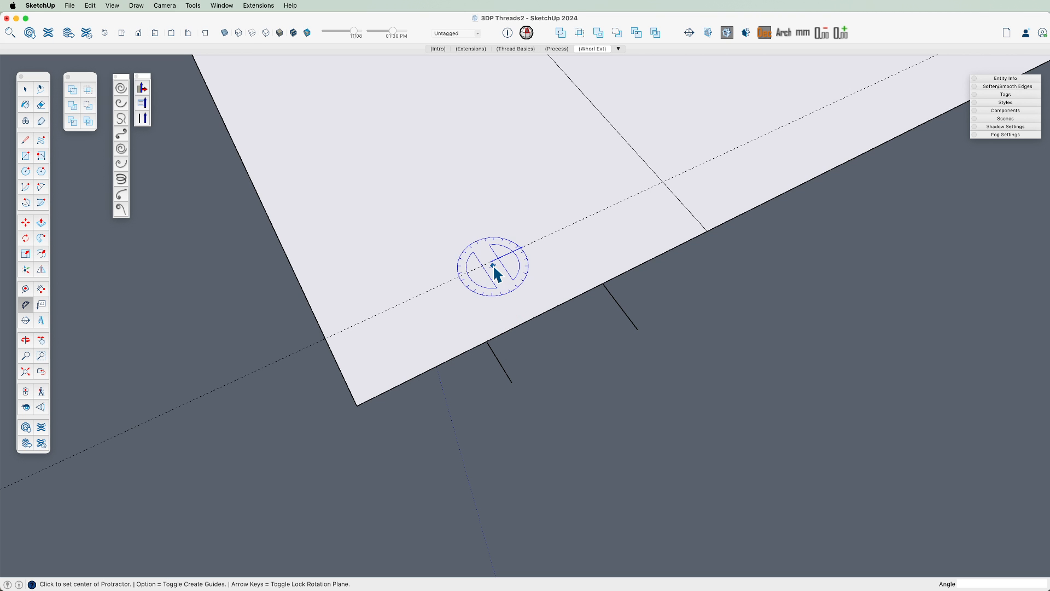
left_click(490, 262)
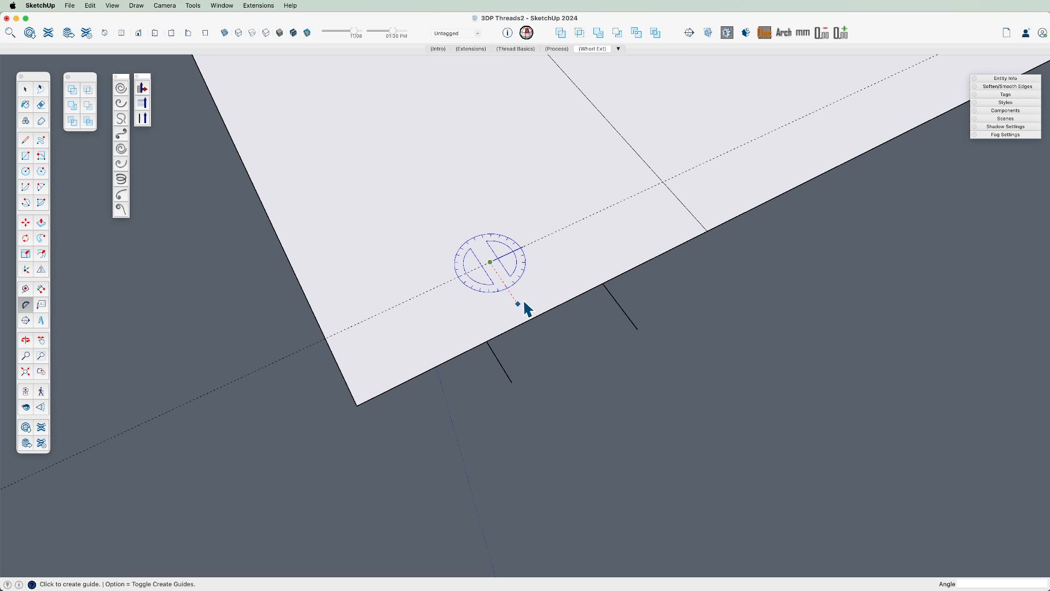
left_click(503, 301)
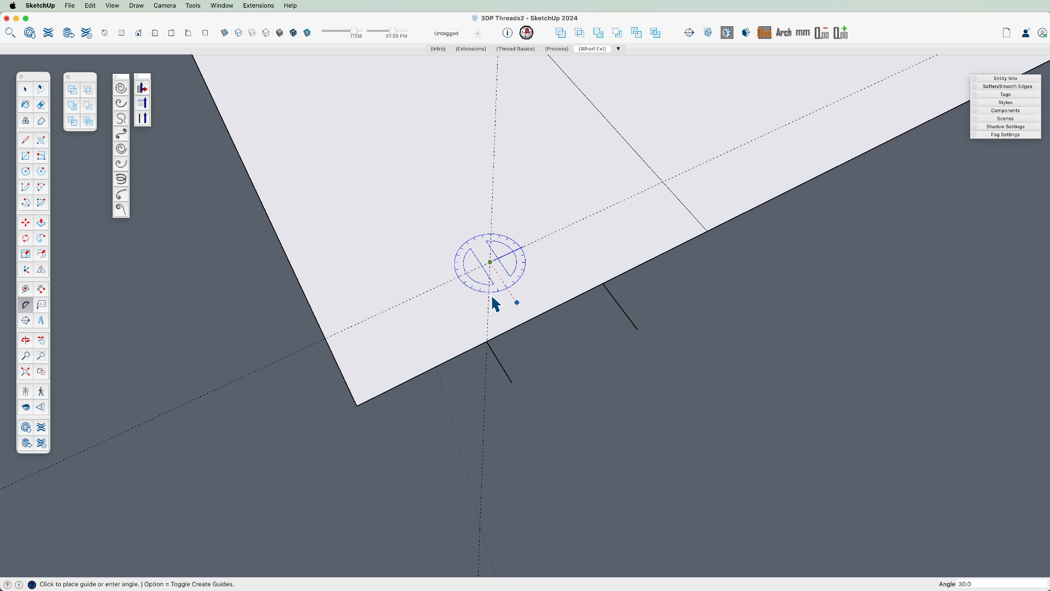
- Draw two slanted lines joining the ends of the 0.1" line to the two division points on the long edge
key("l")
left_click(490, 262)
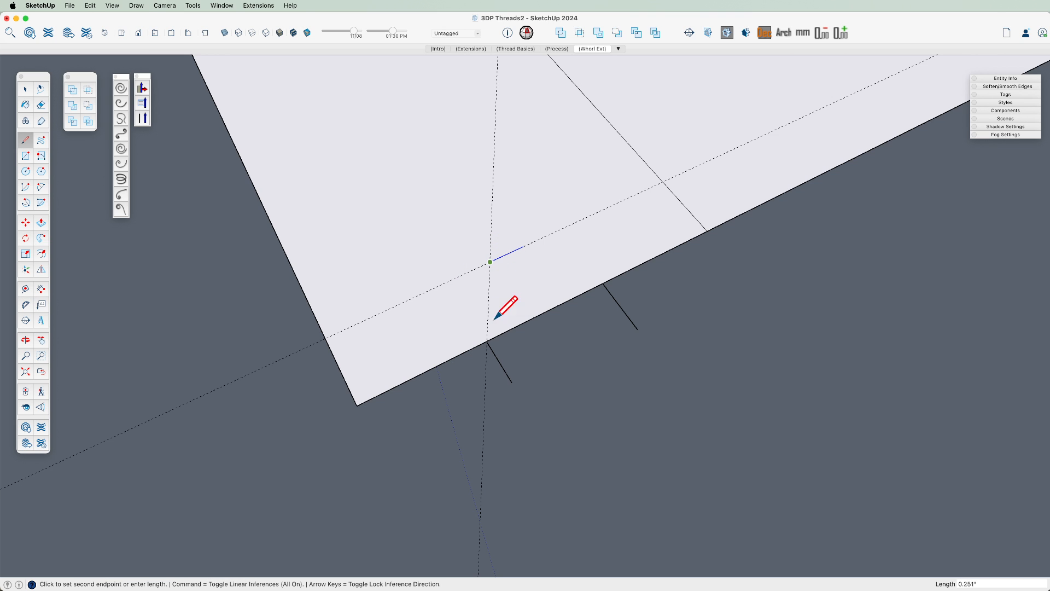
left_click(487, 342)
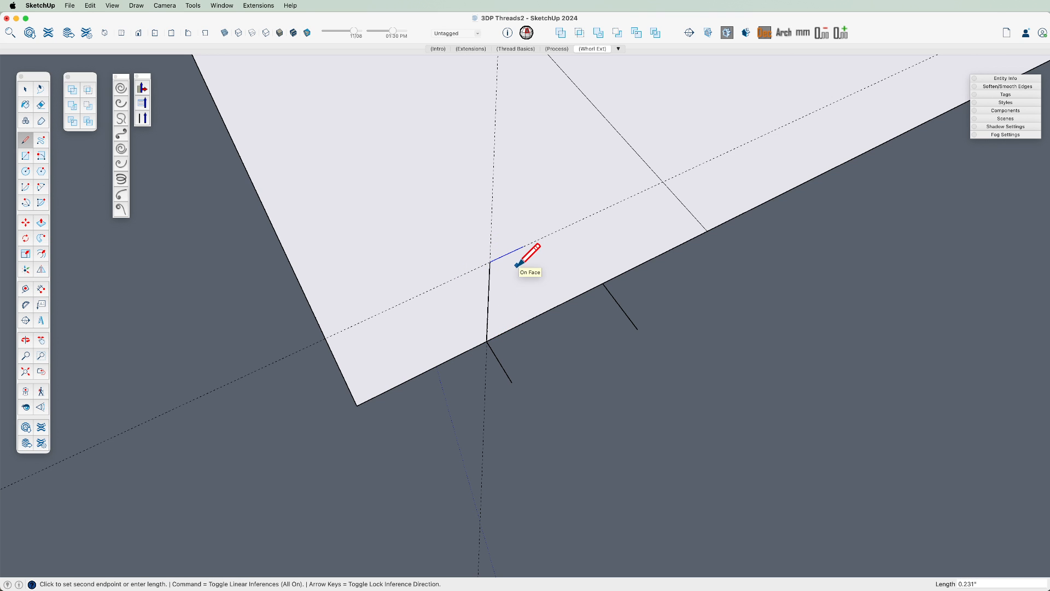
left_click(530, 244)
left_click(524, 246)
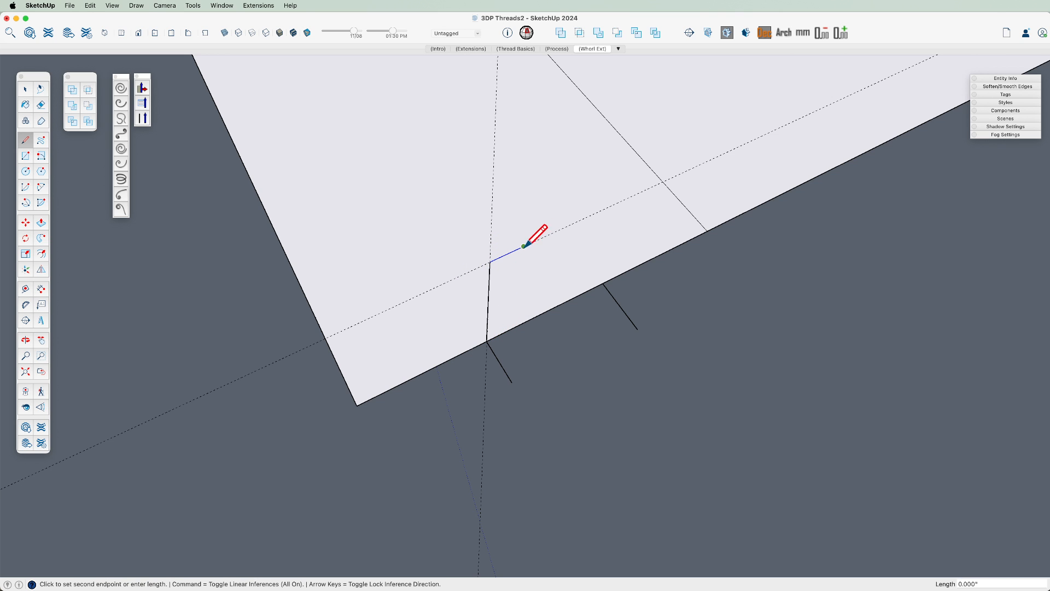
left_click(602, 284)
- Try copying the tooth face along the long edge to the rectangle's corner, and undo the copy
key("space")
left_click(528, 316)
key("m")
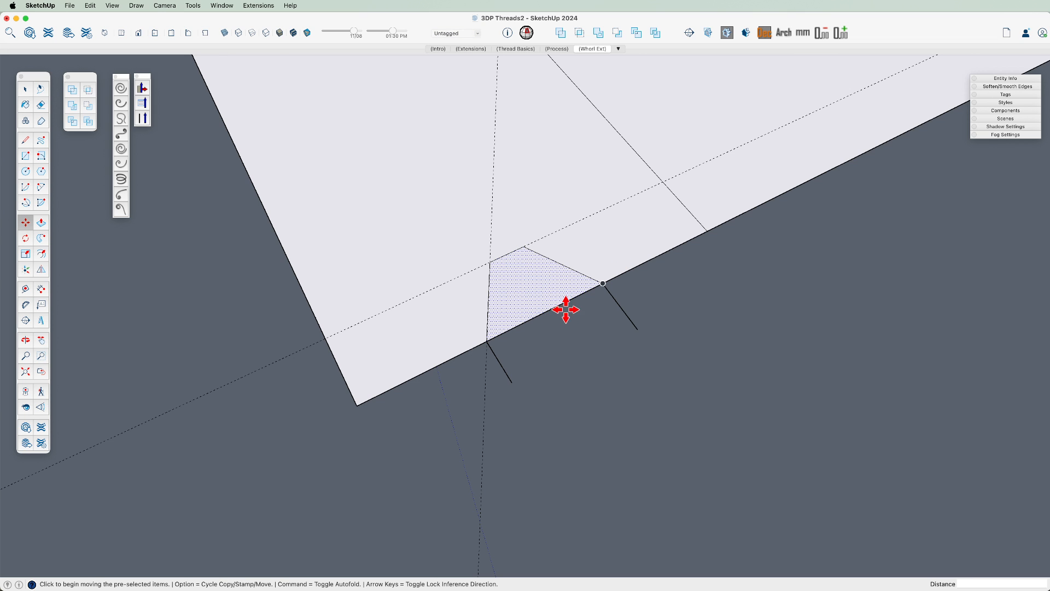
key("alt")
left_click(603, 282)
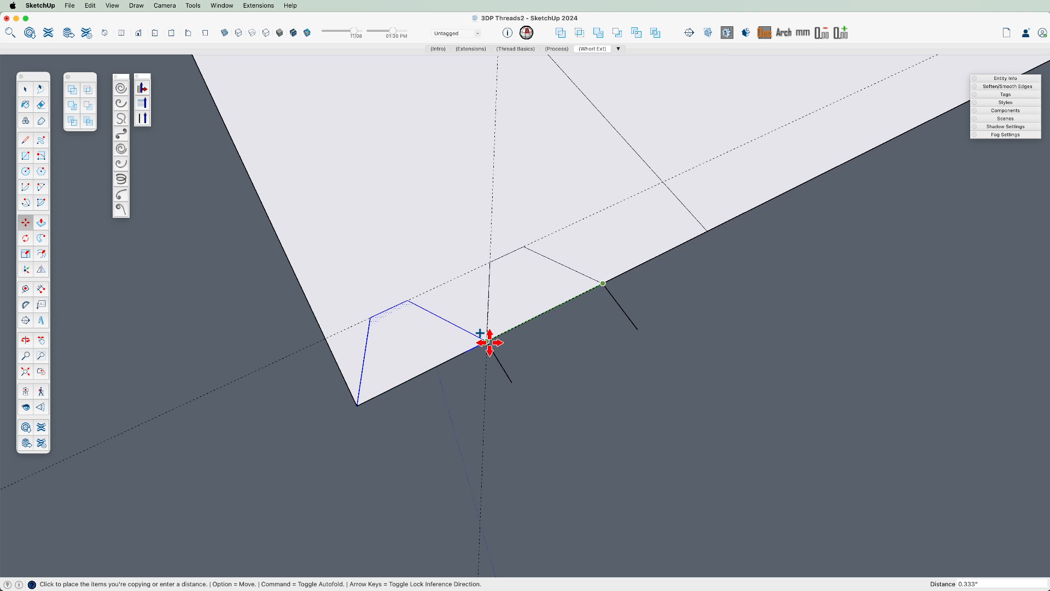
left_click(486, 342)
key("space")
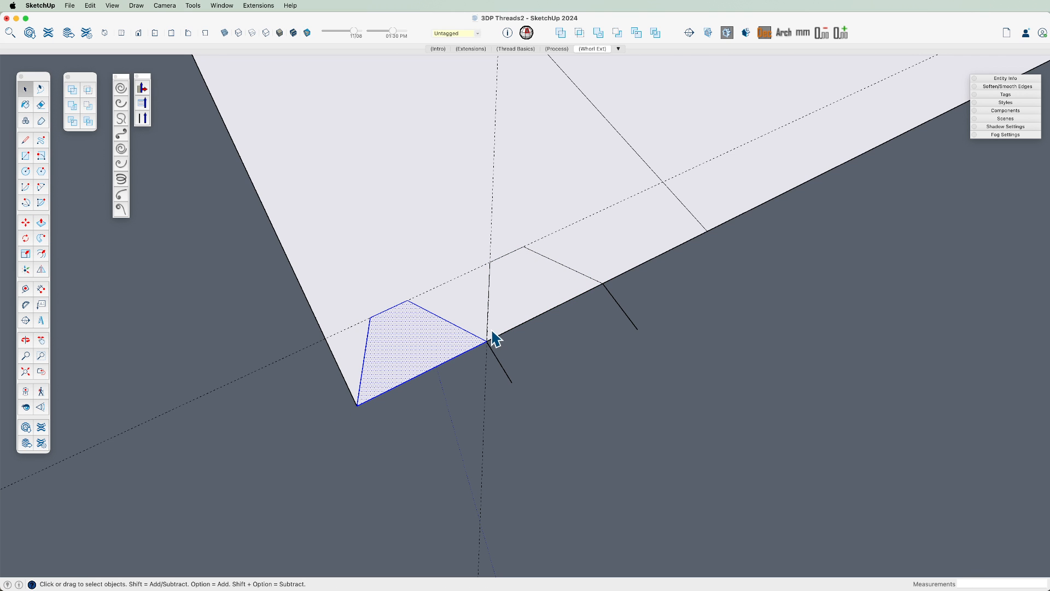
key("super+z")
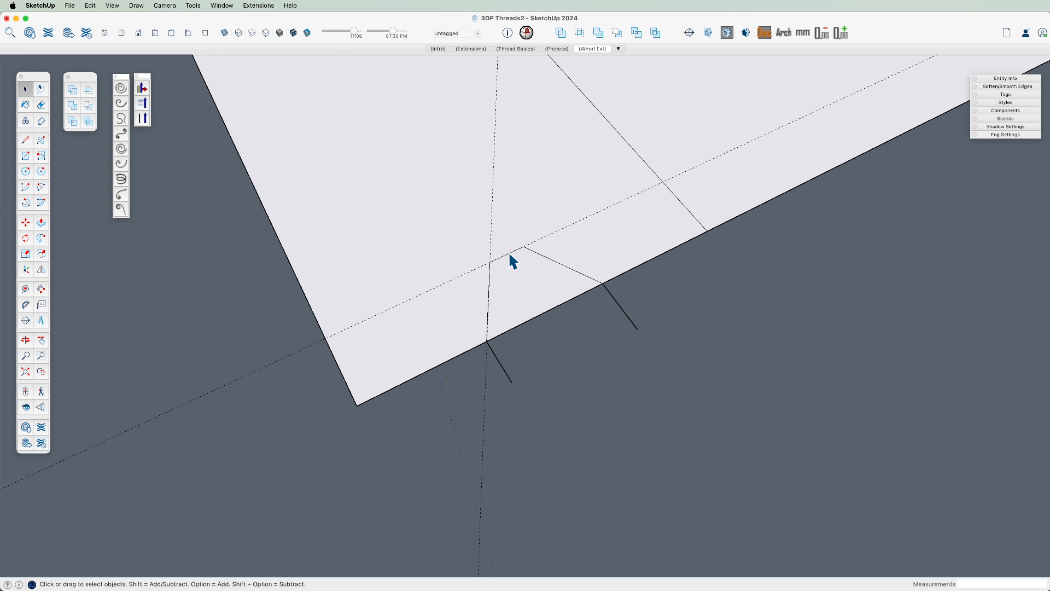
- Undo the two slanted tooth lines, keeping the 0.1" line and the guides
scroll(511, 263, "up", 4)
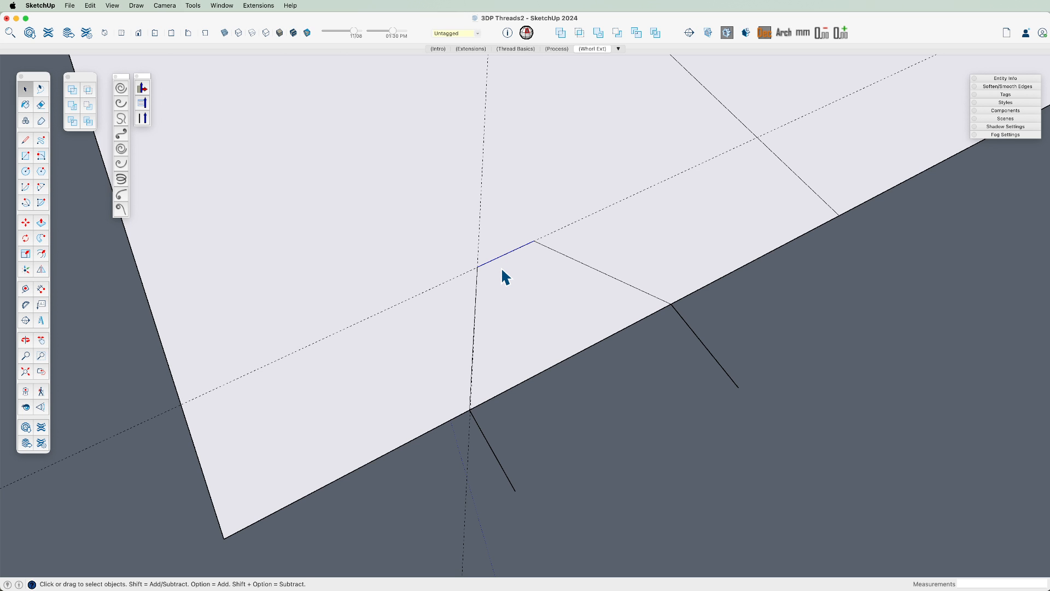
key("super+z")
key("super+z")
- Split the 0.1" line at its midpoint with a short line, and erase its far half, the splitting line and the offset guide
scroll(512, 262, "down", 3)
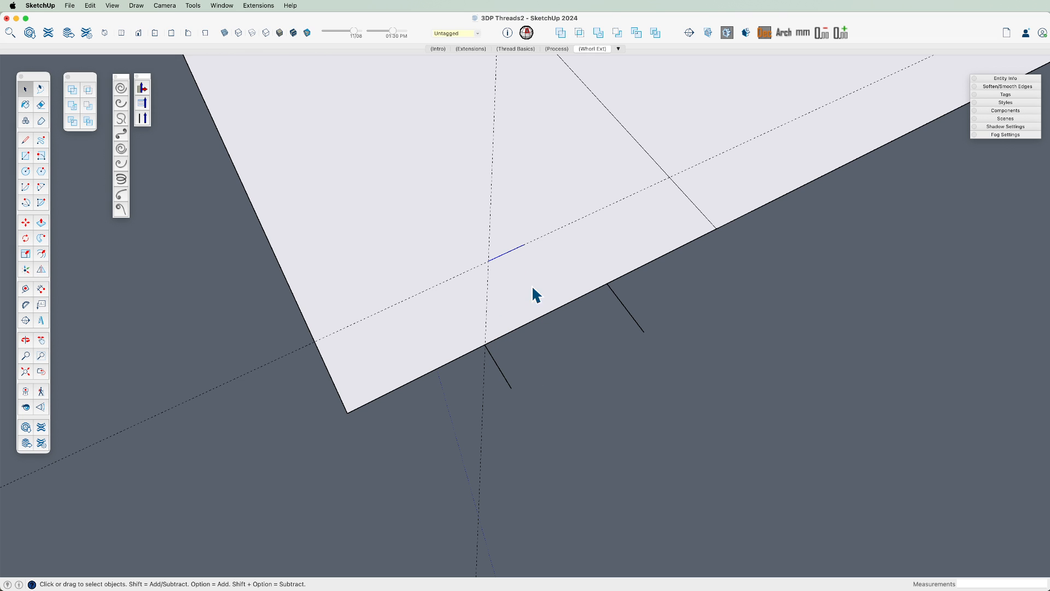
scroll(507, 251, "up", 2)
key("l")
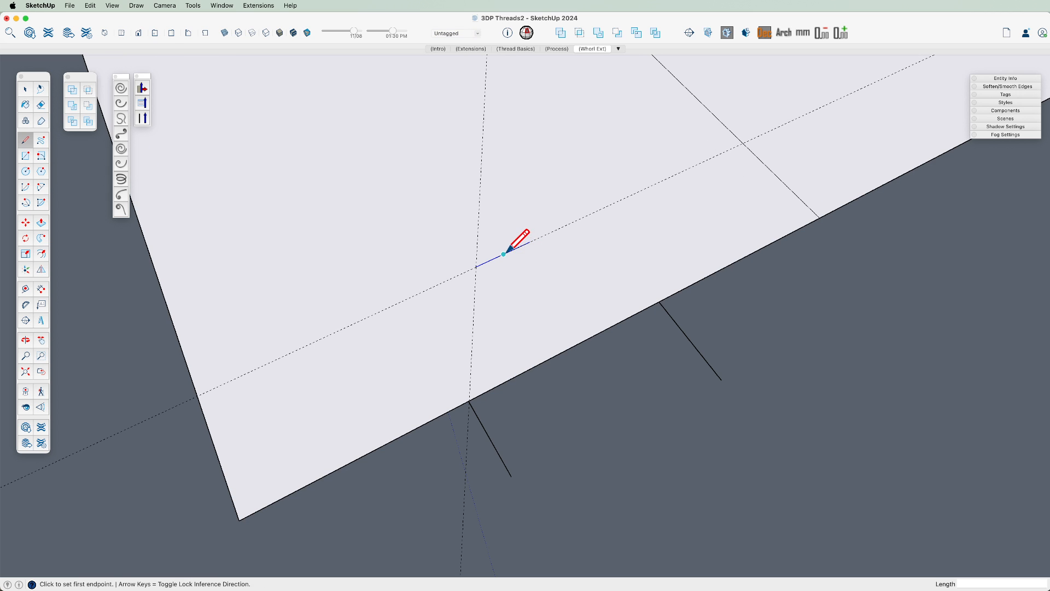
left_click(504, 254)
left_click(517, 274)
key("e")
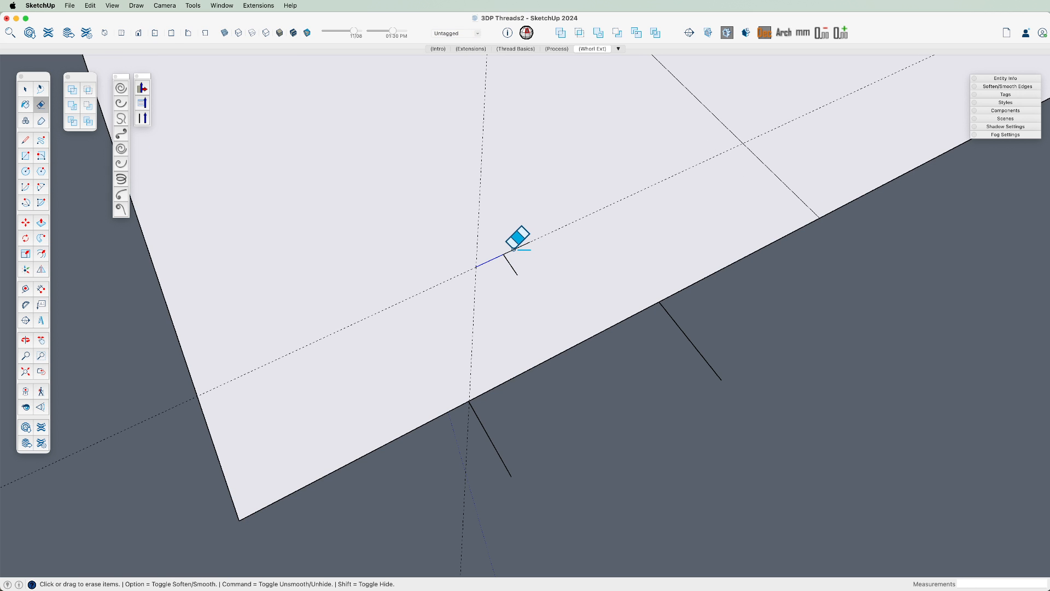
left_click(510, 264)
- Move the short tooth-tip line 0.025" along its own direction, parallel to the long edge
key("space")
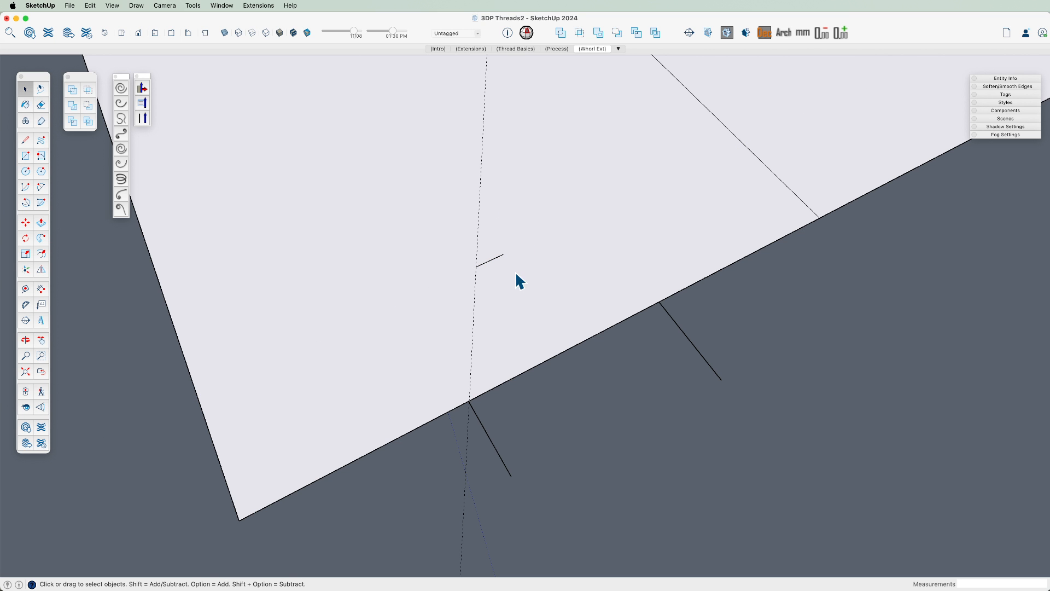
key("m")
left_click(488, 260)
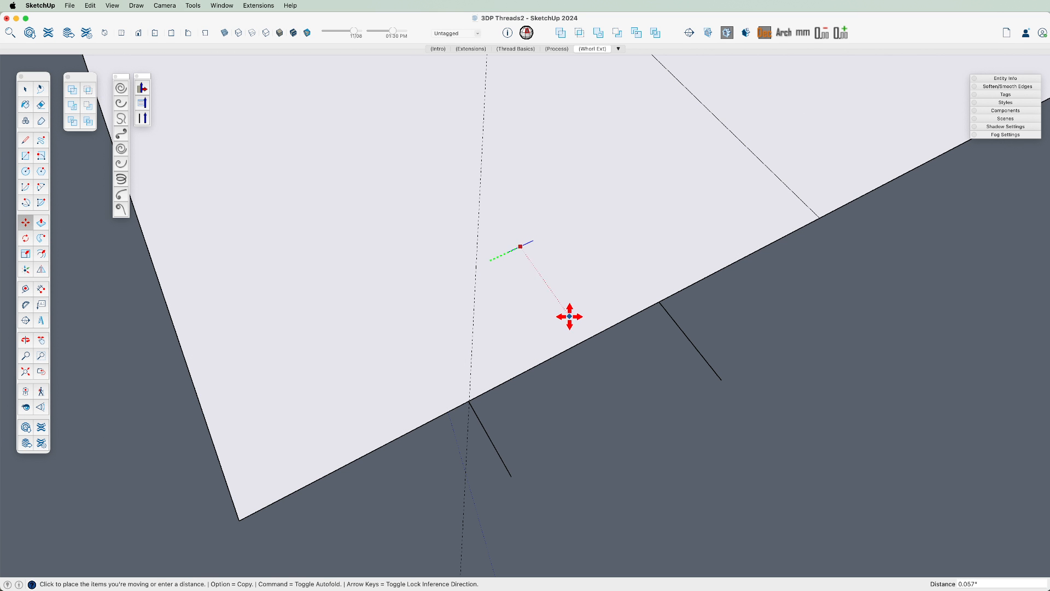
left_click(563, 348)
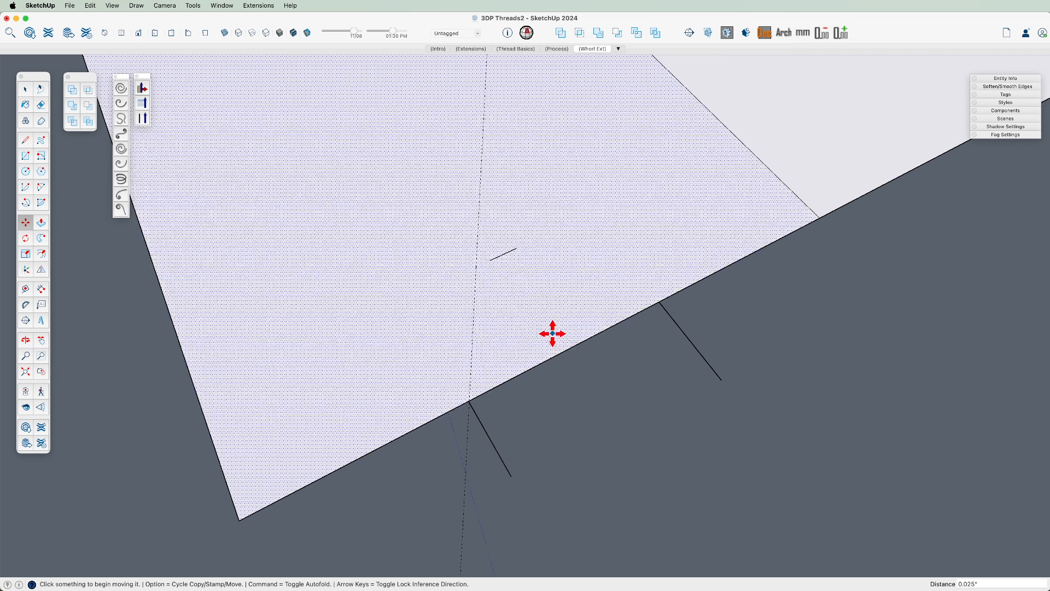
- Add two angled protractor guides, one through each end of the short tip line, slanting outward to the long edge
key("shift+t")
left_click(490, 260)
left_click(504, 280)
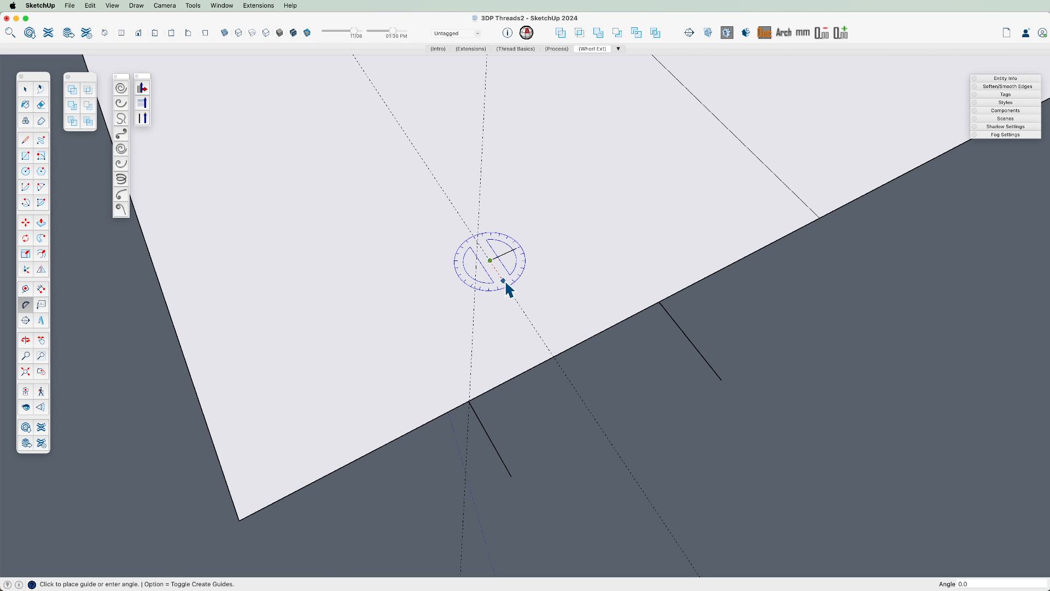
left_click(490, 291)
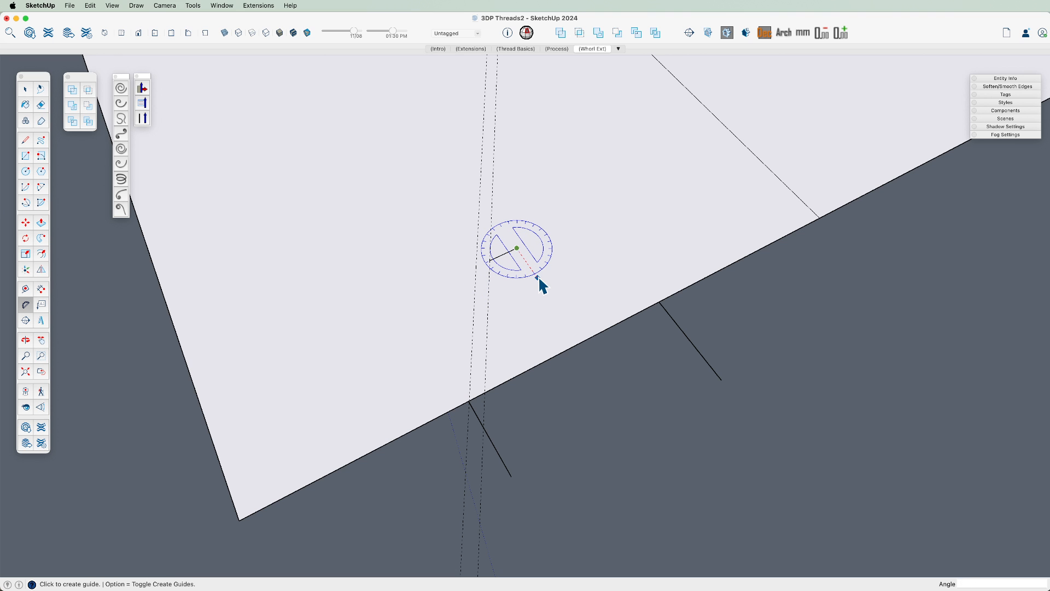
left_click(554, 260)
- Draw the tooth's two slanted sides along the angled guides, from the tip line's ends to the long edge
key("l")
left_click(490, 260)
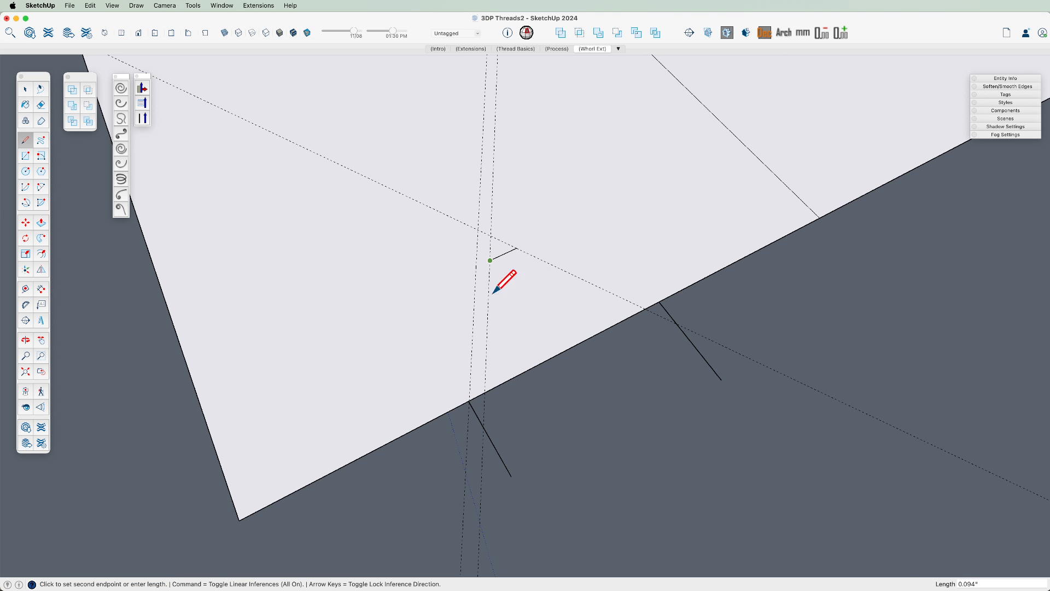
left_click(485, 393)
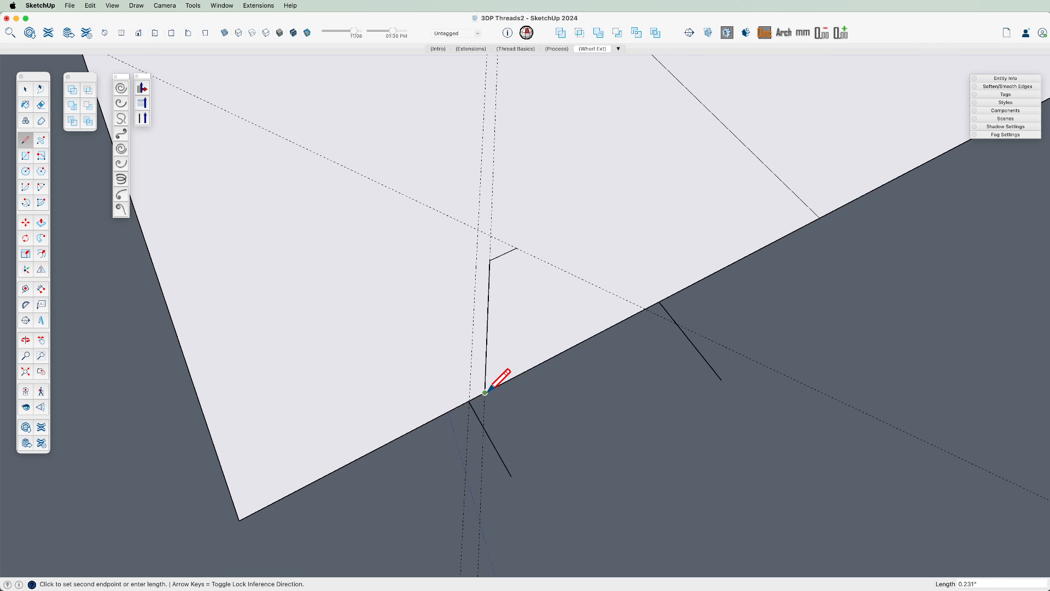
key("space")
key("l")
left_click(517, 248)
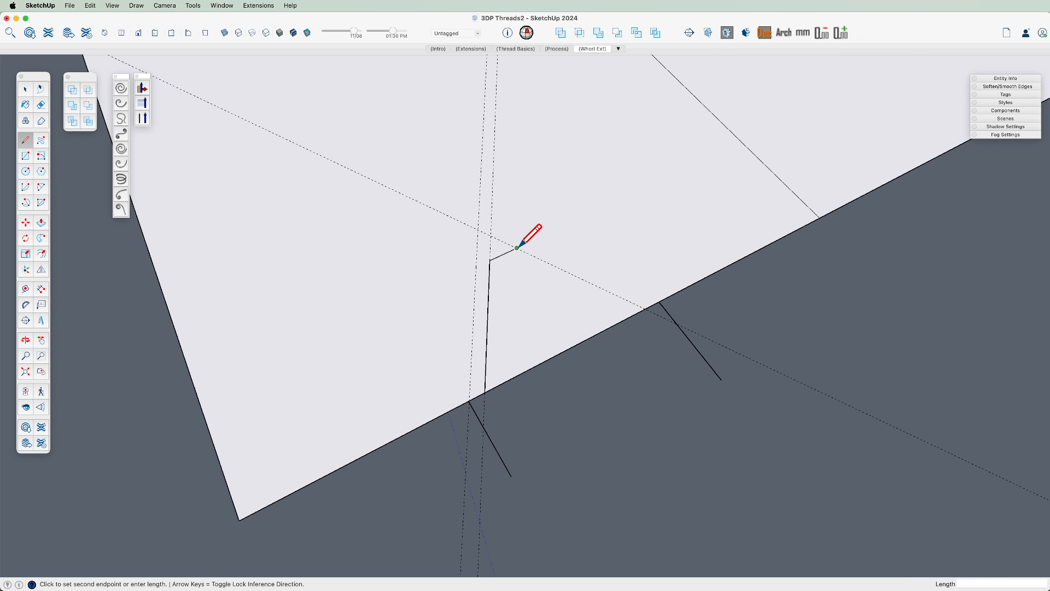
left_click(638, 305)
key("space")
left_click(651, 304)
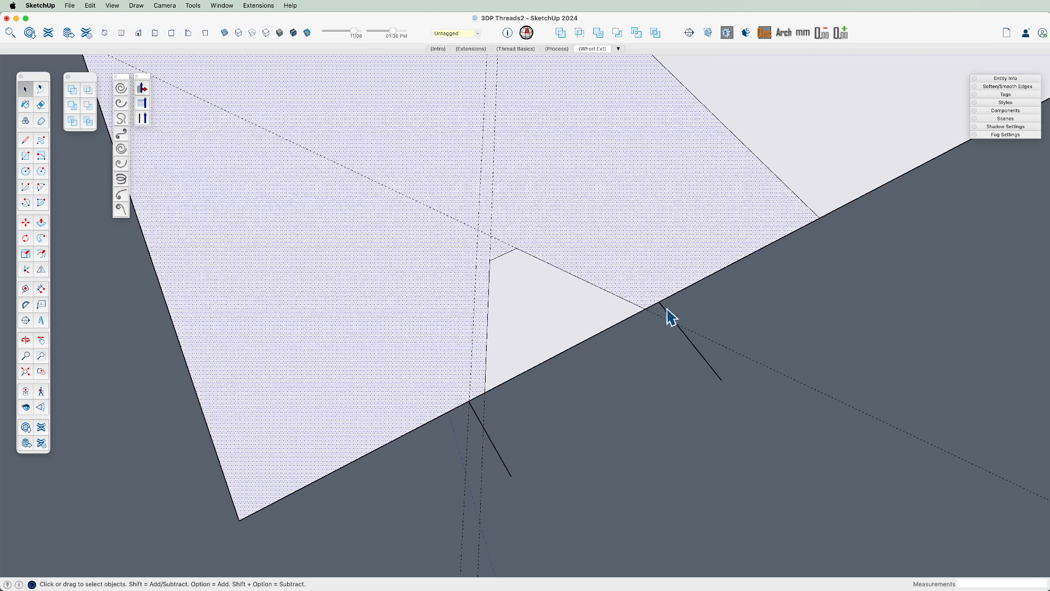
- Try erasing the two short division lines outside the long edge, and undo the erasure
key("e")
left_click(667, 310)
left_click(495, 448)
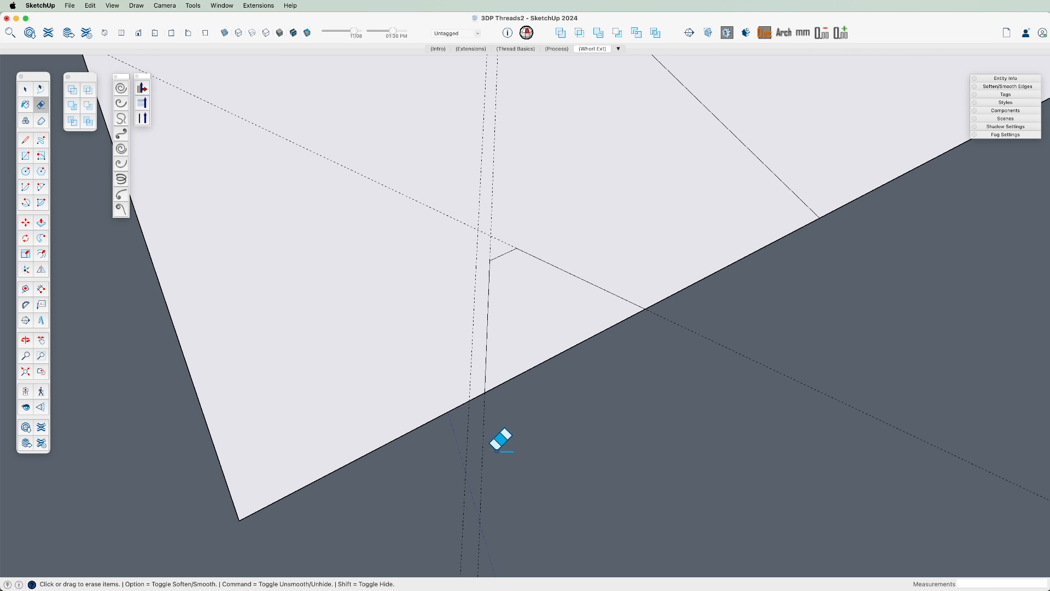
key("super+z")
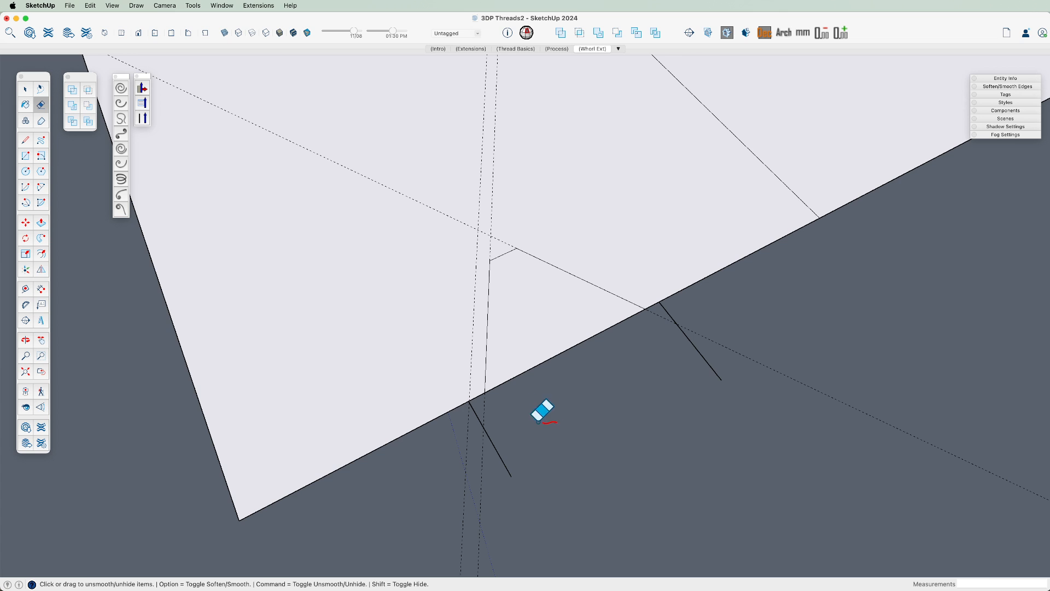
- Copy the tooth's two slanted sides with their small edge segments 0.333" along the long edge to the neighbouring division point
scroll(485, 290, "down", 2)
key("space")
mouse_move(438, 228)
left_mouse_down()
mouse_move(690, 305)
mouse_move(698, 352)
mouse_move(722, 340)
left_mouse_up()
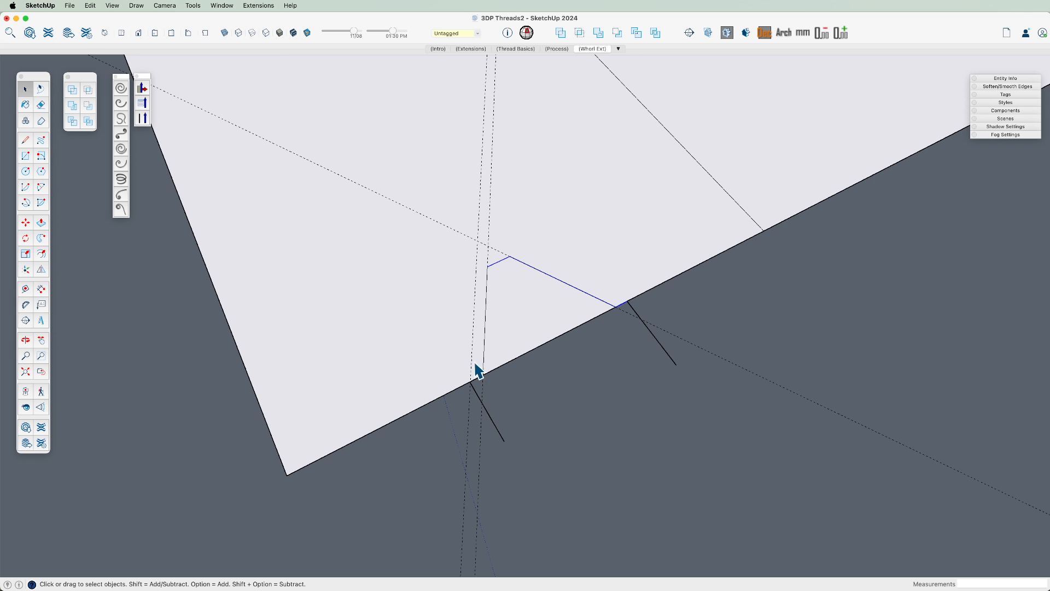
left_click_drag(407, 235, 574, 390, "shift")
key("m")
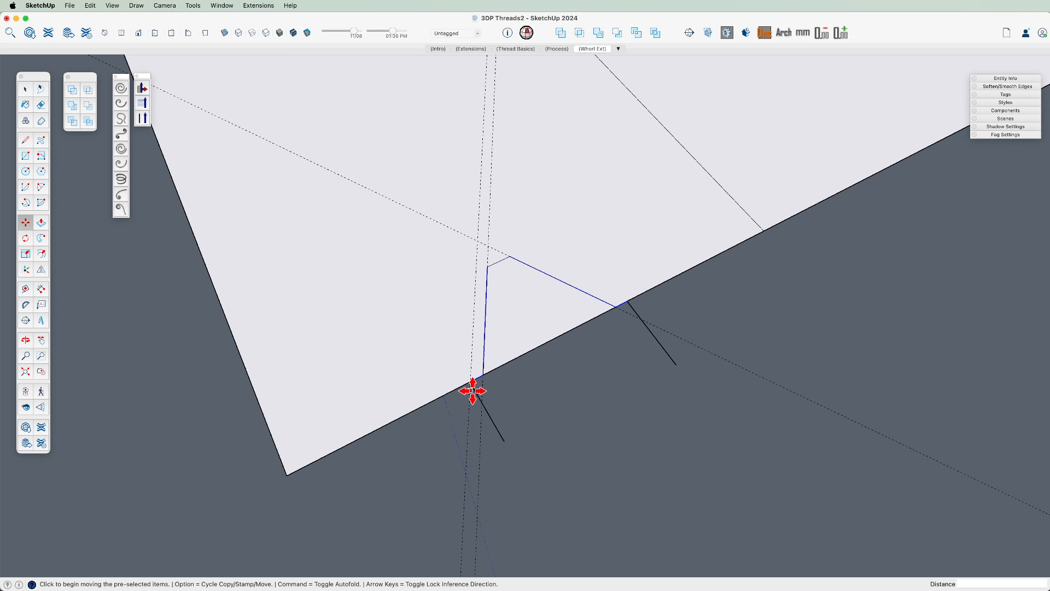
left_click(471, 381)
key("alt")
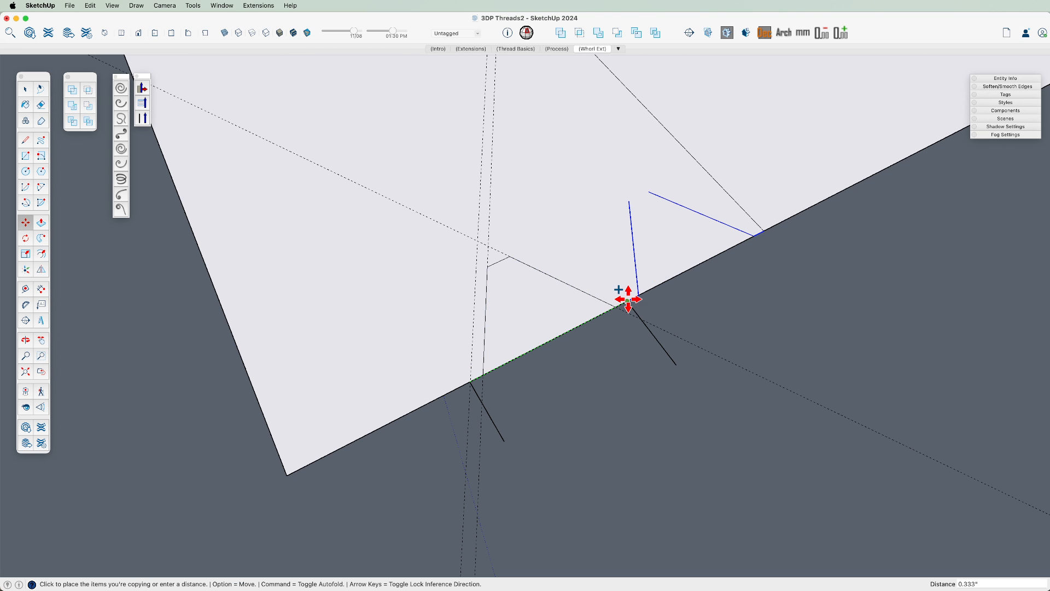
left_click(628, 301)
- Copy the short tip line onto the second tooth, joining the upper ends of its slanted sides
key("space")
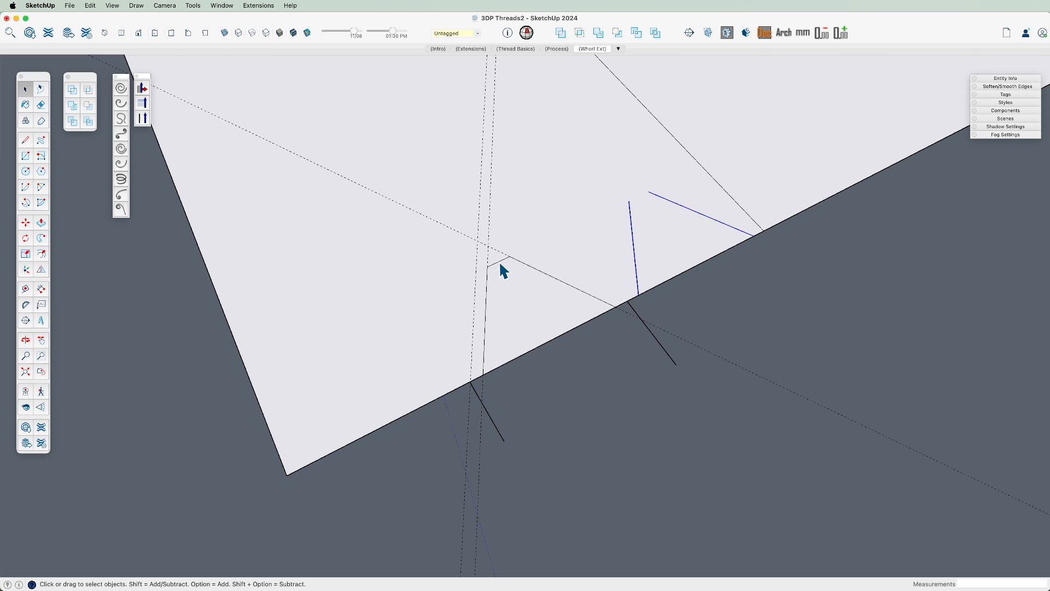
key("m")
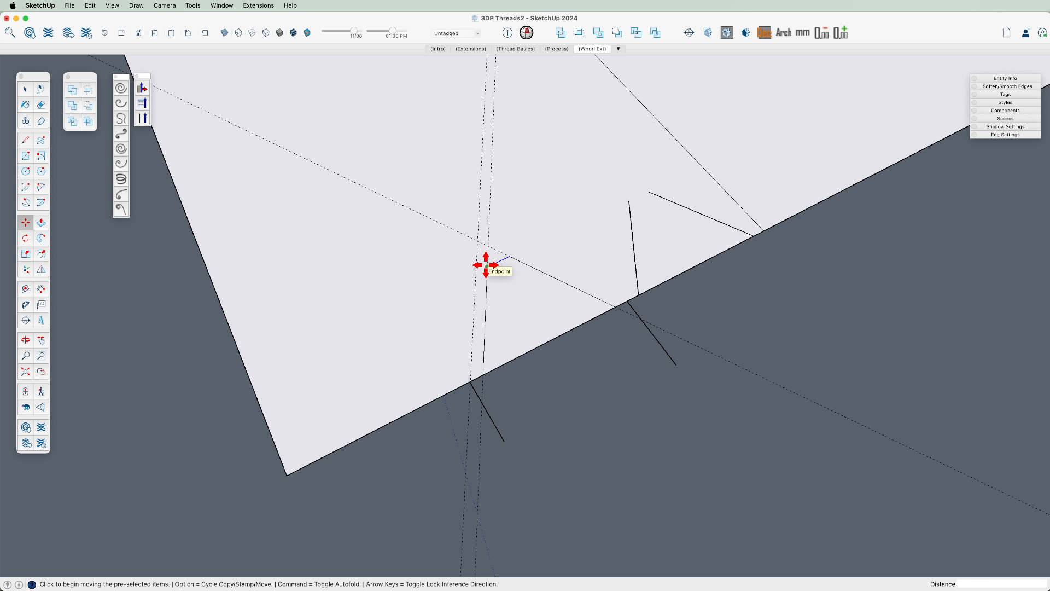
left_click(487, 266)
key("alt")
left_click(629, 201)
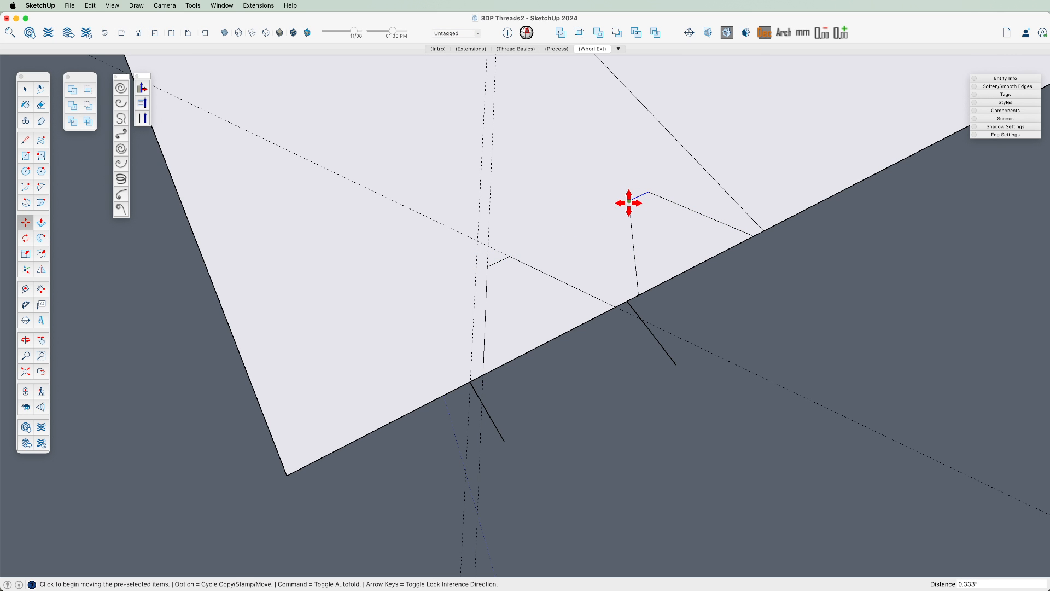
key("space")
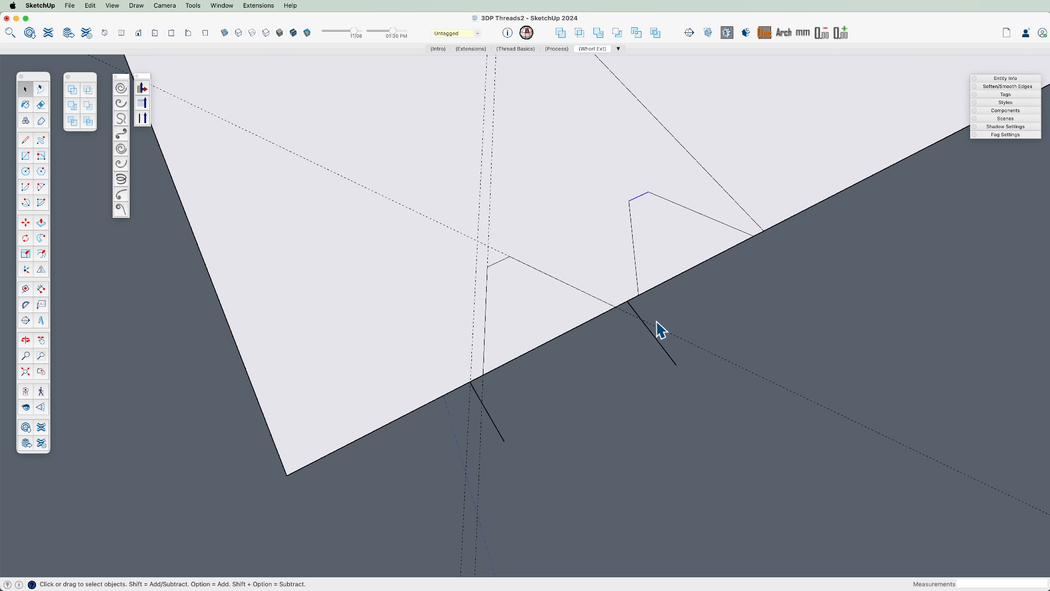
- Erase the angled guides, the remaining construction guide and the two short division lines outside the long edge
key("e")
mouse_move(655, 318)
left_mouse_down()
mouse_move(588, 370)
mouse_move(463, 429)
mouse_move(515, 410)
left_mouse_up()
scroll(516, 353, "down", 3)
scroll(518, 353, "down", 1)
key("space")
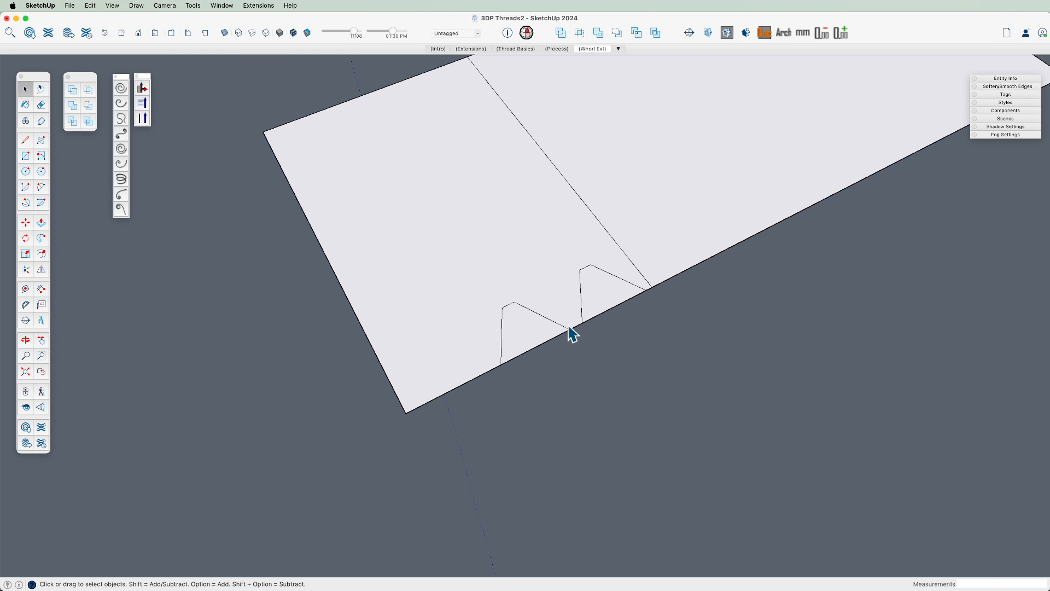
- Copy the first tooth with its adjoining edge segment off the rectangle, and erase the copy's base edge to leave an open profile
key("o")
left_click_drag(580, 304, 729, 436)
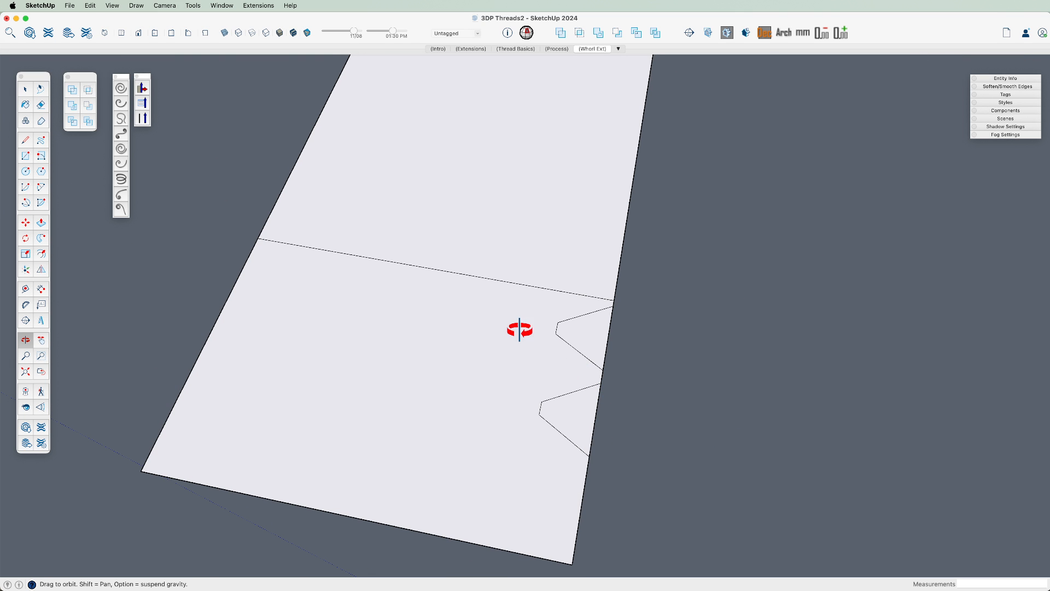
left_click_drag(558, 349, 539, 339)
key("space")
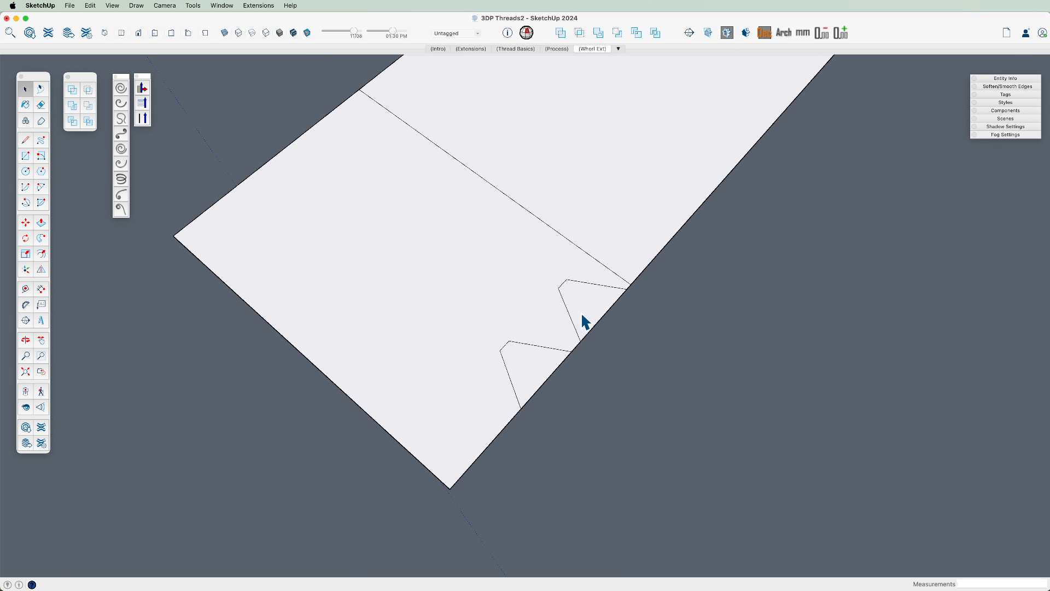
middle_click_drag(557, 347, 460, 321)
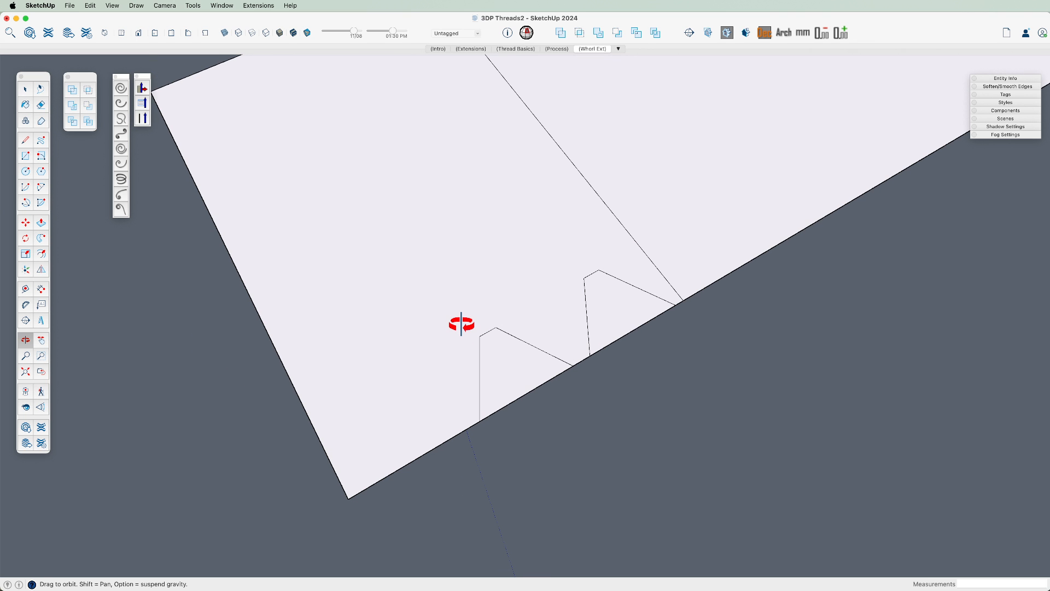
left_click_drag(452, 320, 621, 443)
scroll(558, 358, "down", 2)
key("m")
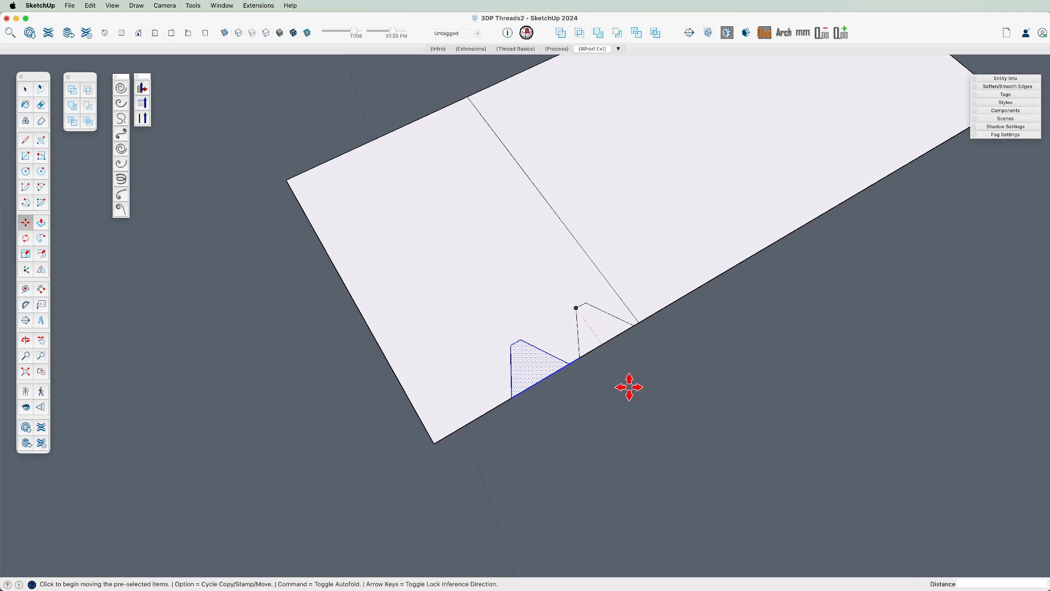
left_click(628, 386)
left_click(797, 466)
key("e")
left_click(732, 474)
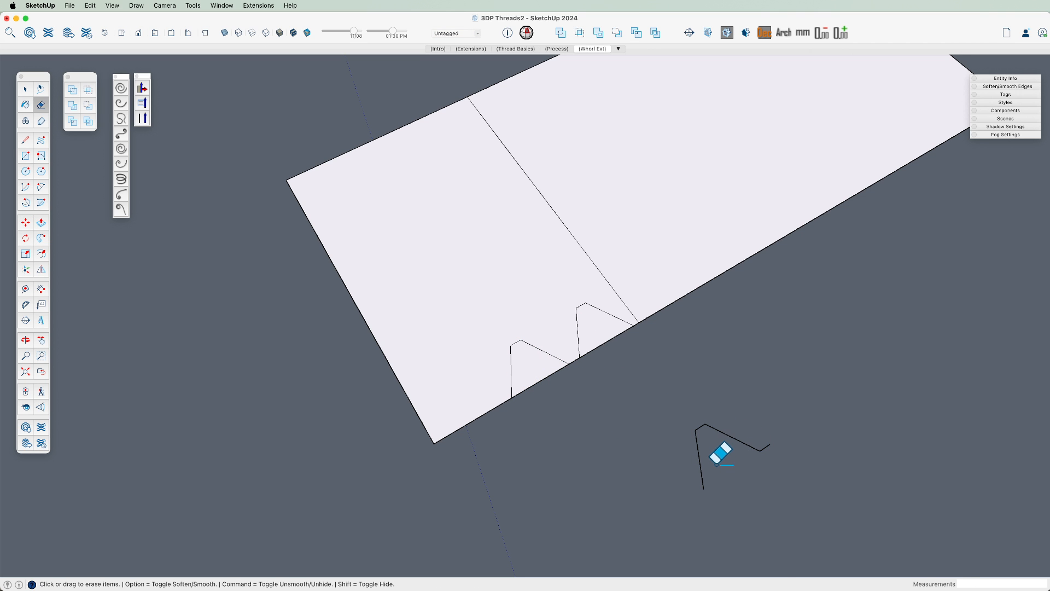
- Open the Whorl dimensions, enter .75 for both the end radius and start radius, and cancel the dialog
middle_click_drag(715, 466, 565, 410, "shift")
scroll(637, 399, "up", 3)
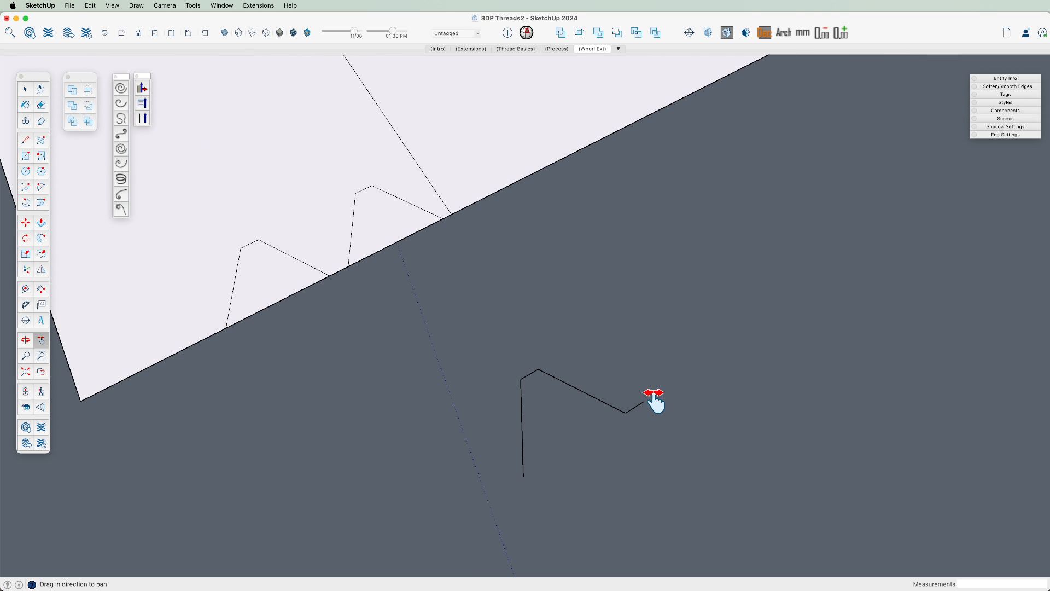
scroll(641, 415, "down", 3)
middle_click_drag(641, 415, 740, 398)
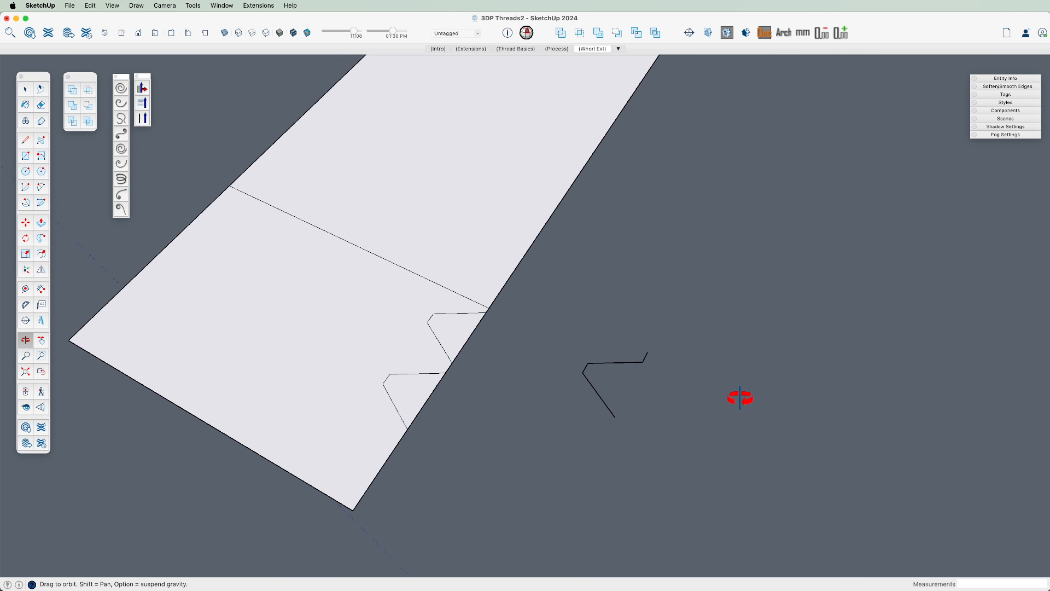
left_click(253, 6)
mouse_move(305, 81)
left_click(366, 77)
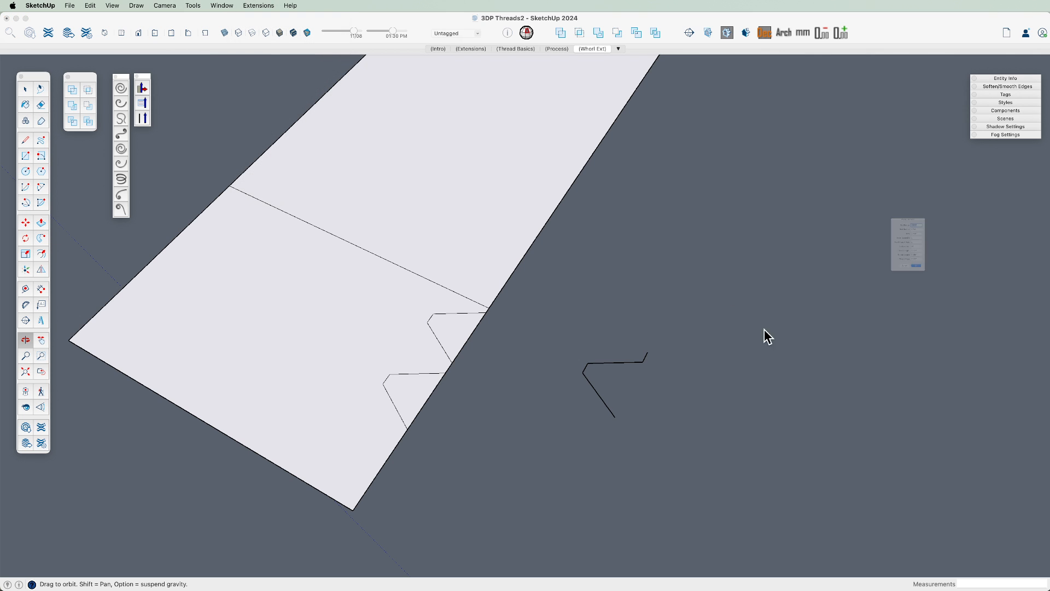
left_click_drag(891, 162, 770, 272)
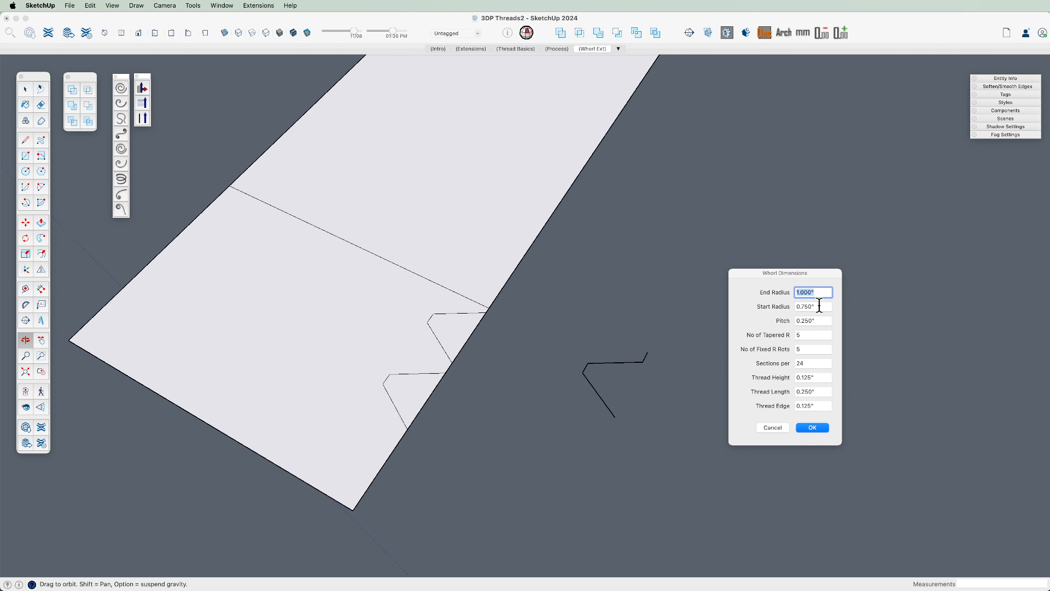
key("Tab")
left_click(811, 293)
left_click(818, 307)
left_click(822, 321)
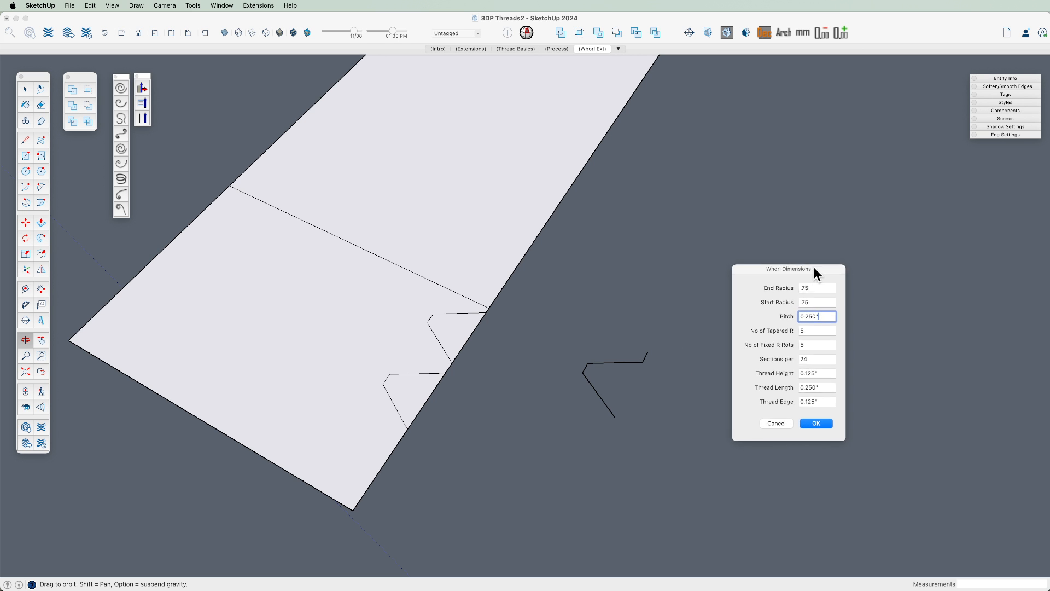
left_click_drag(809, 273, 867, 190)
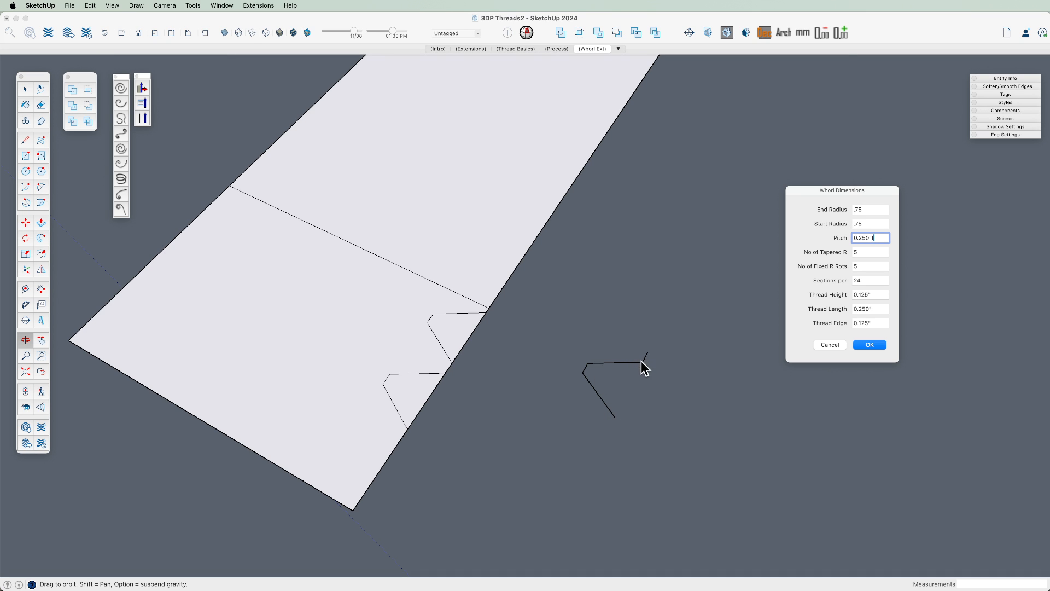
left_click(830, 345)
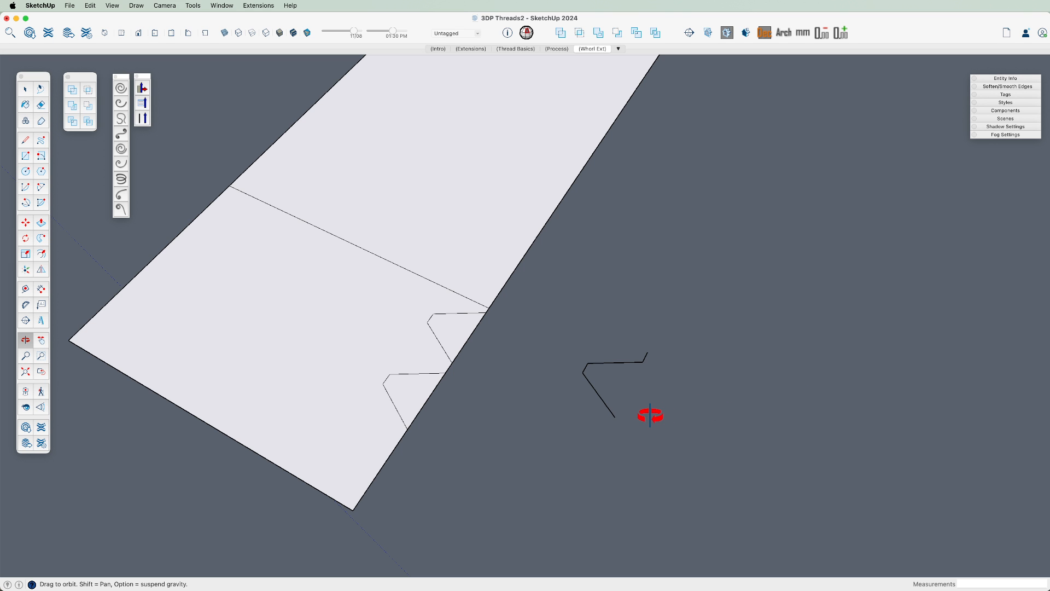
- Dimension the pitch of the separate tooth profile between its two outer endpoints, placing the dimension beside its open side
key("d")
scroll(648, 402, "up", 4)
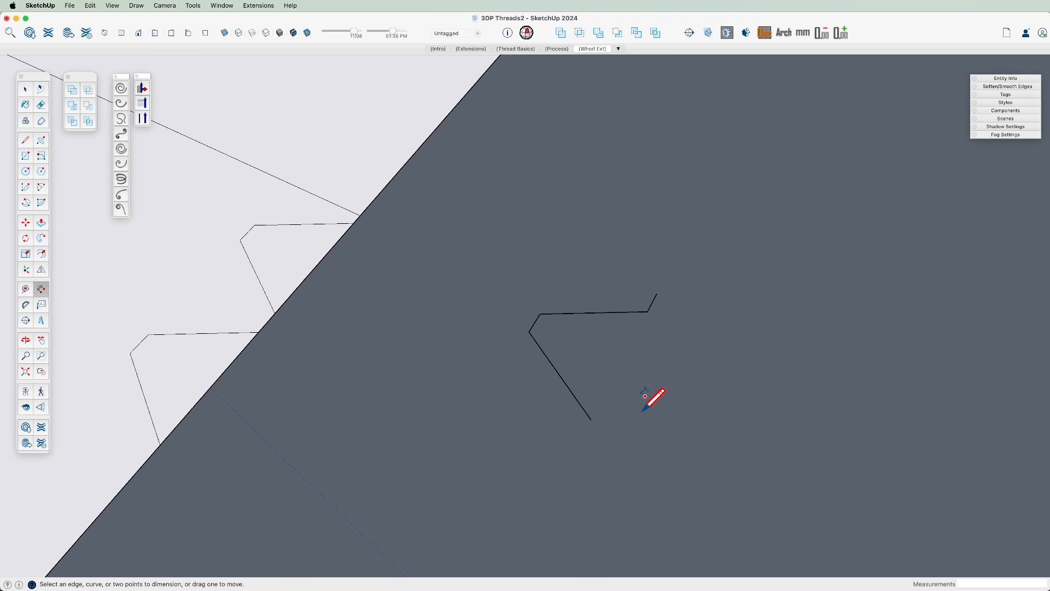
left_click(591, 420)
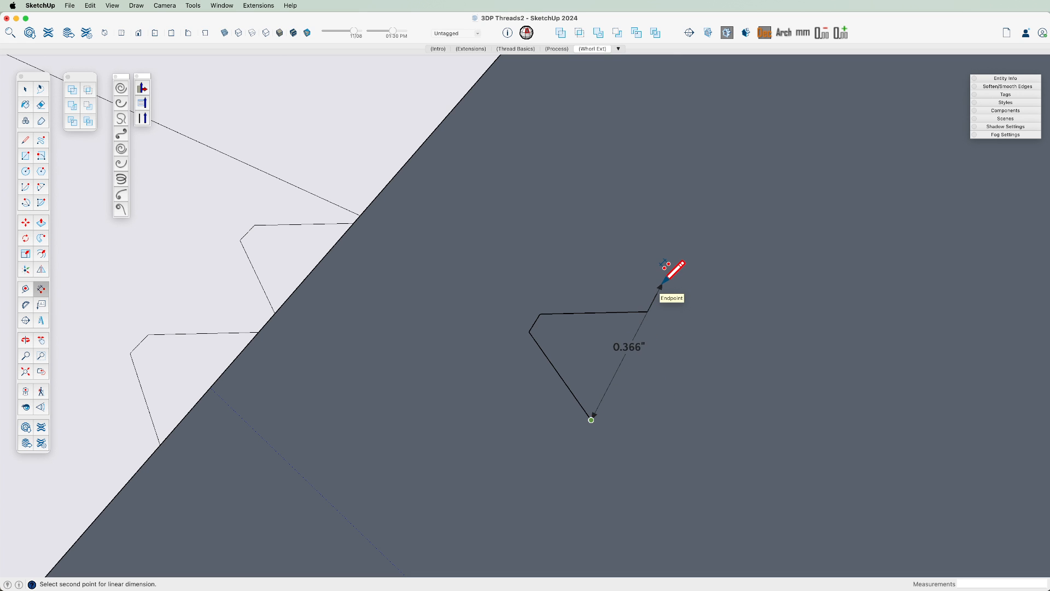
left_click(656, 293)
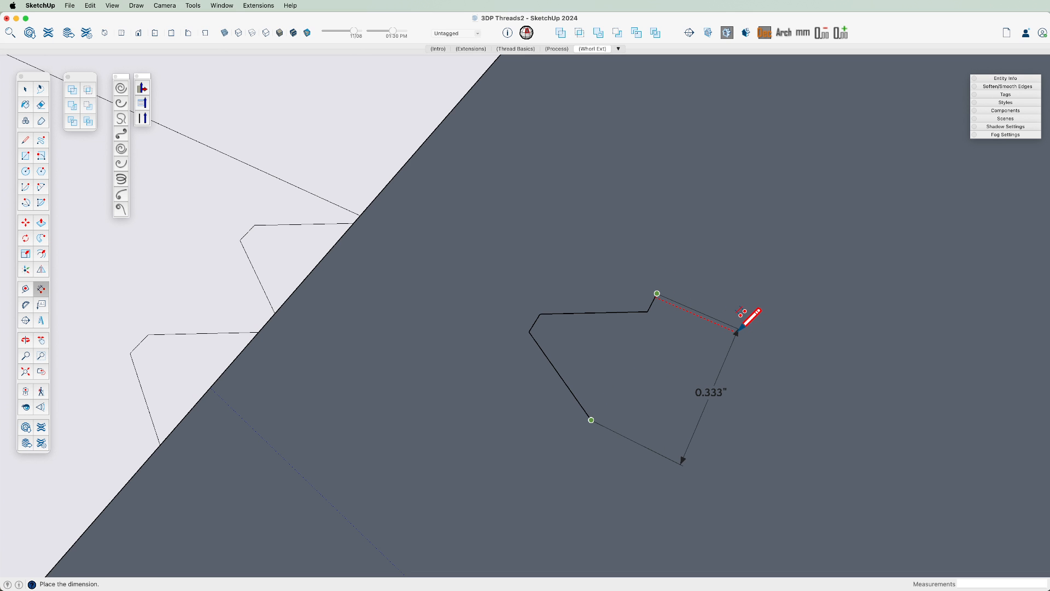
left_click(737, 329)
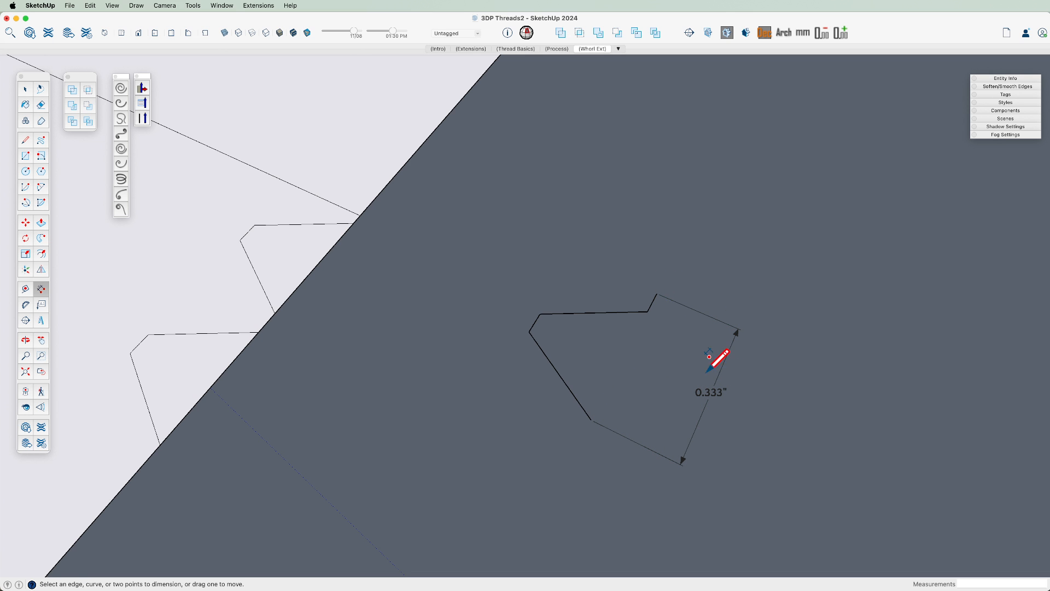
- Dimension the separate tooth profile's thread length from base to crest and its thread height across the base between the two flanks
left_click(591, 420)
left_click(530, 332)
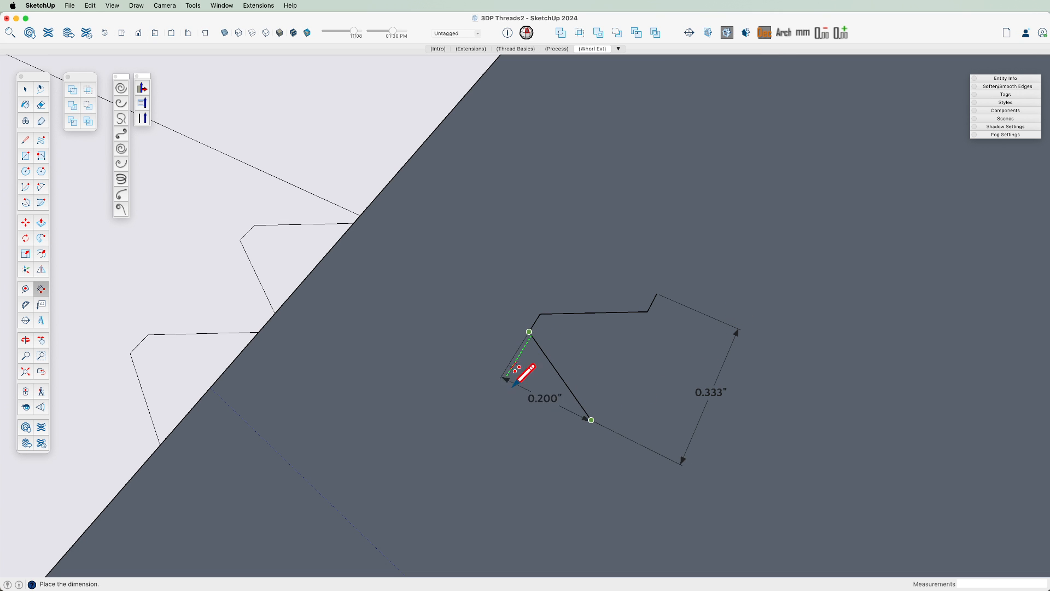
left_click(488, 443)
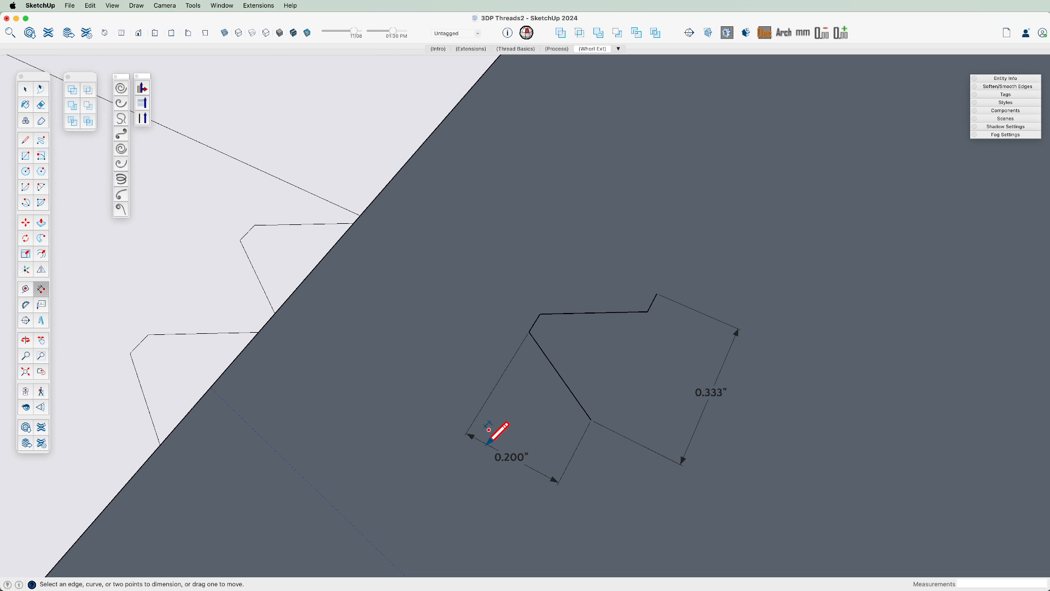
left_click(591, 419)
left_click(648, 312)
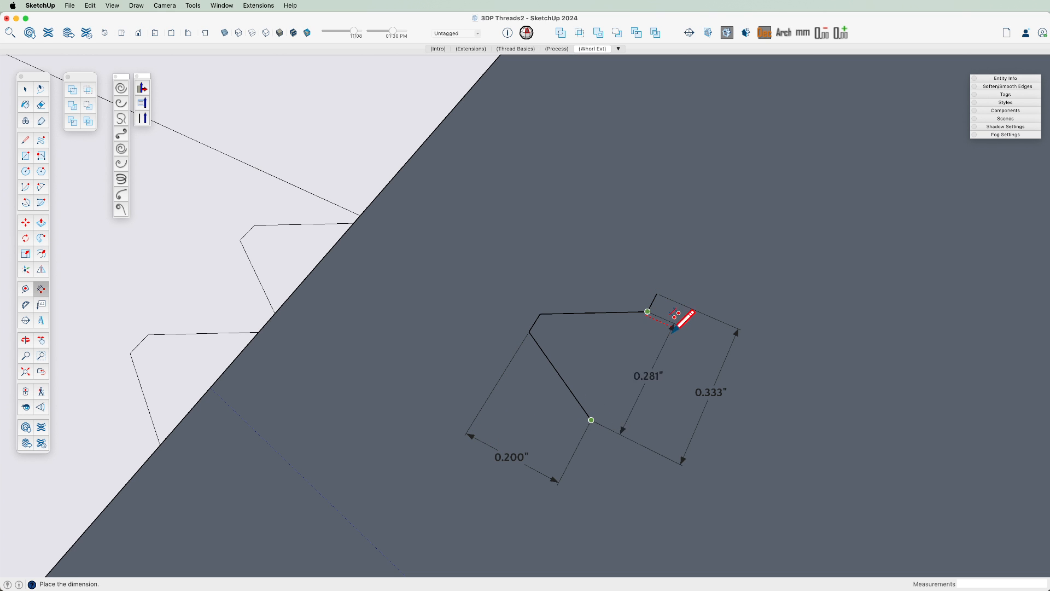
left_click(682, 332)
- Dimension the short edge segment adjoining the separate tooth profile, placing the dimension away from the tooth's crest side
left_click(648, 309)
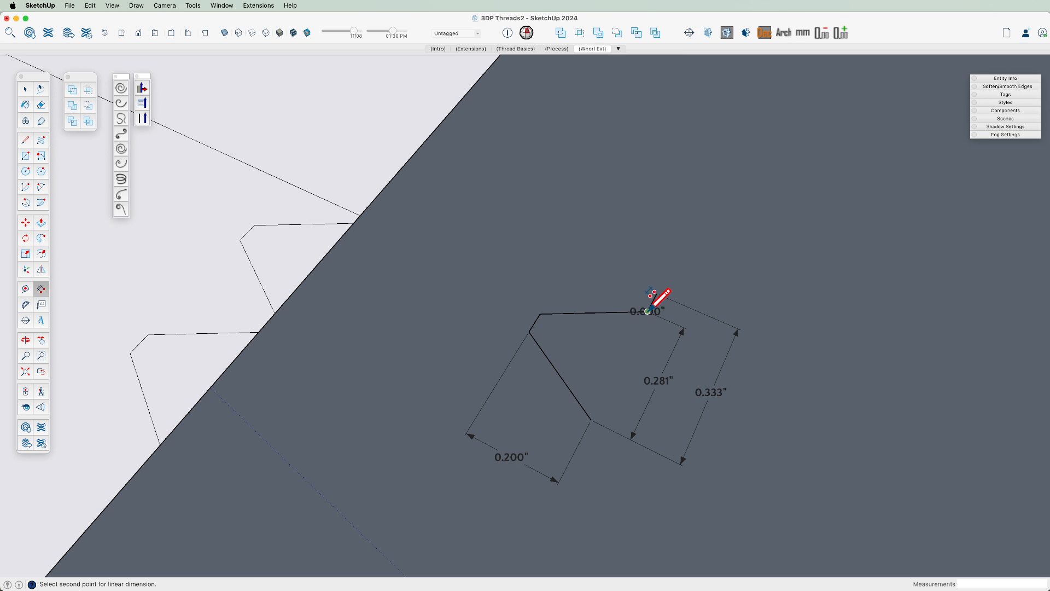
left_click(657, 293)
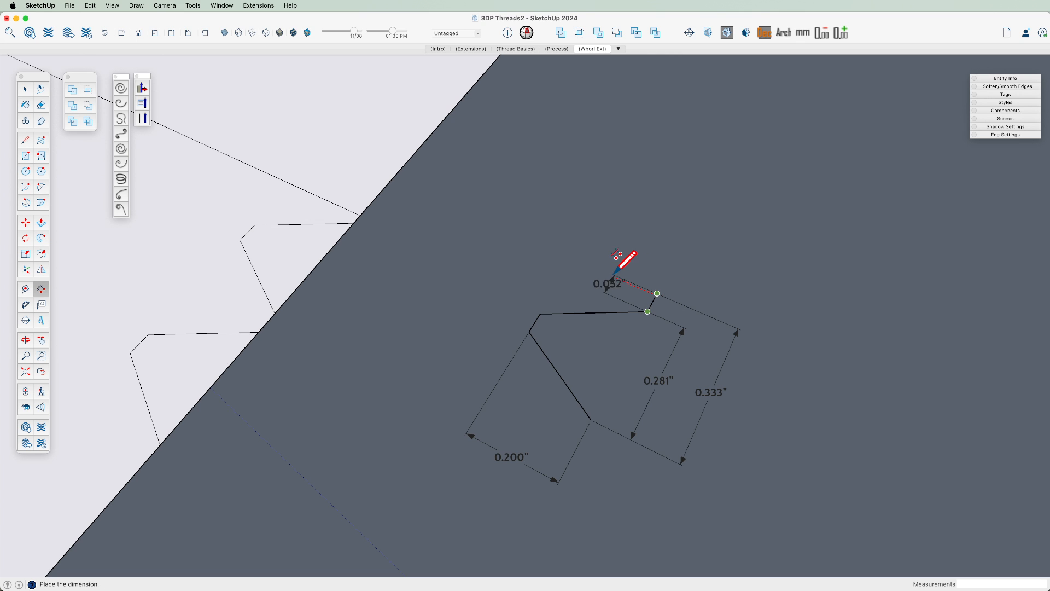
left_click(555, 248)
key("space")
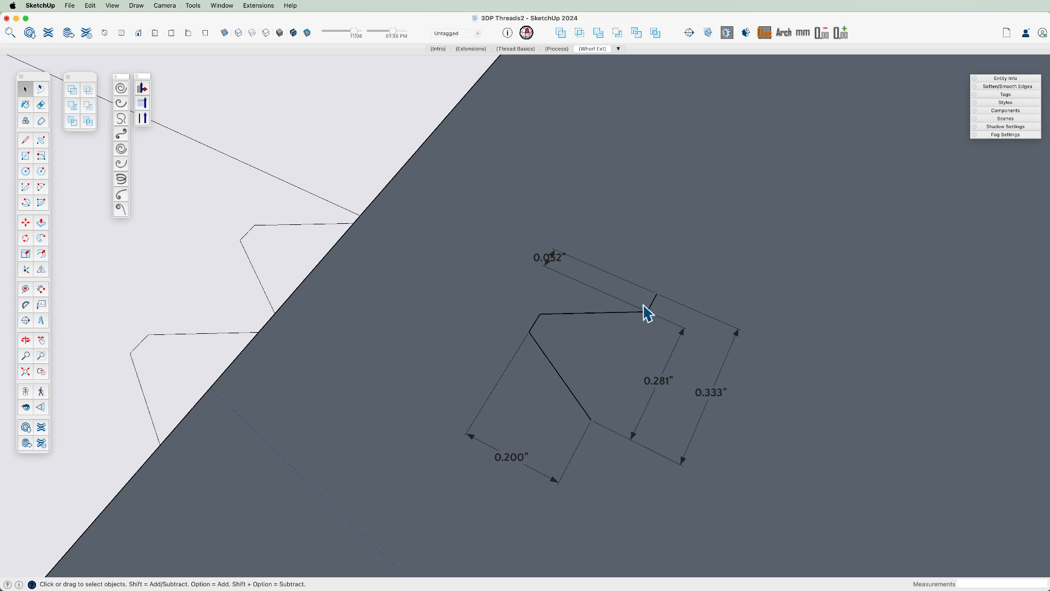
scroll(663, 325, "down", 6)
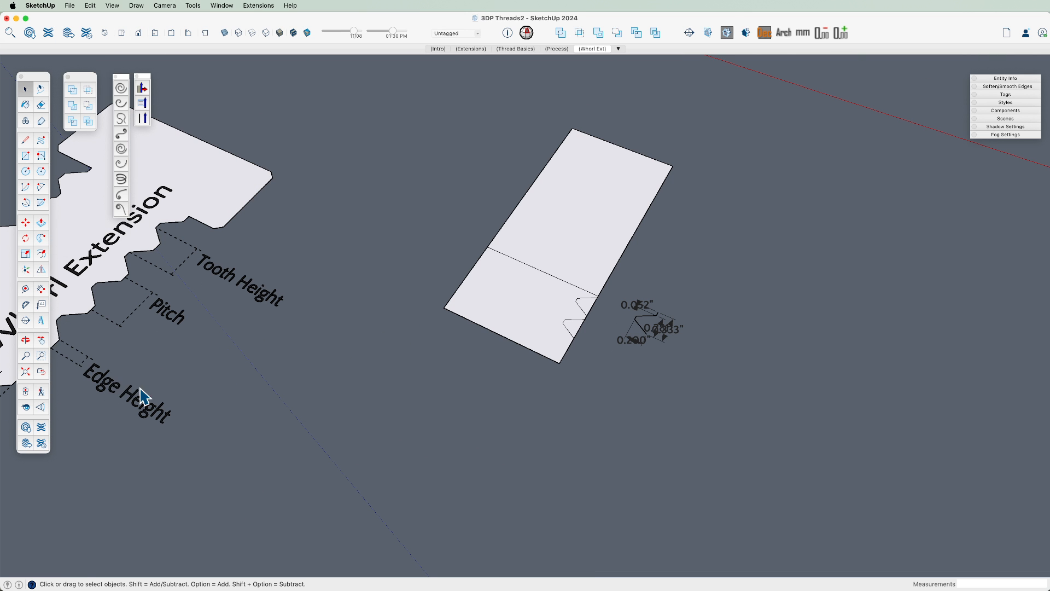
scroll(673, 312, "up", 10)
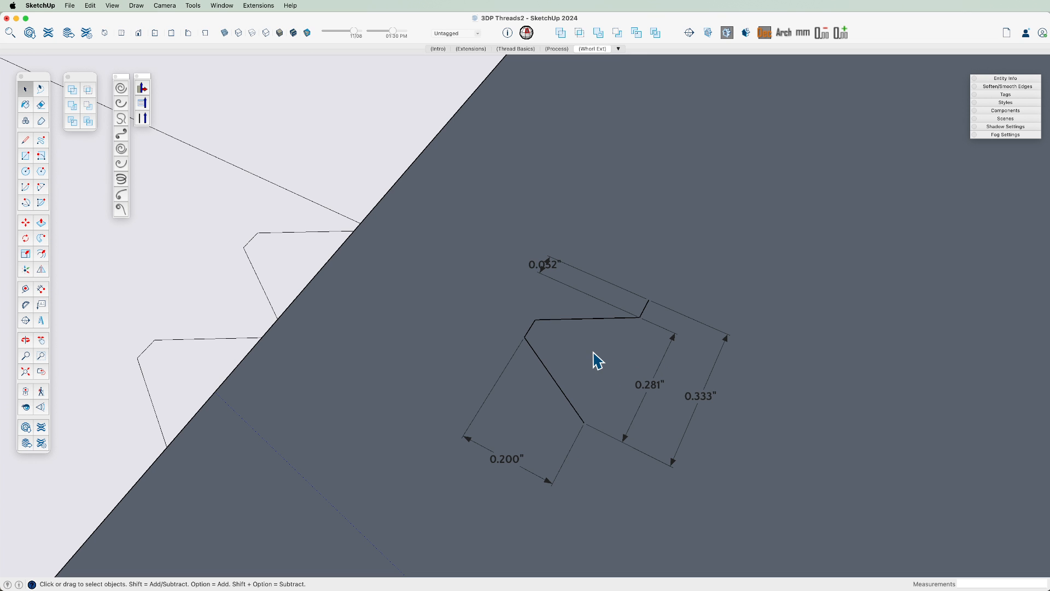
- Sketch two connected lines forming a corner in the empty space beyond the dimensioned tooth profile, and erase them
scroll(581, 311, "down", 2)
key("l")
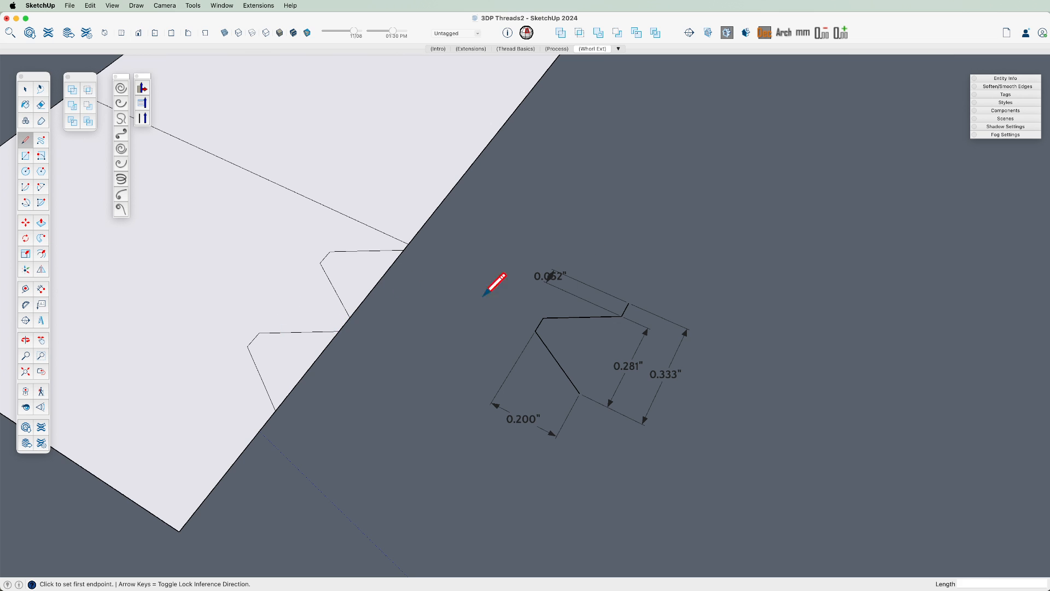
left_click(615, 197)
left_click(591, 235)
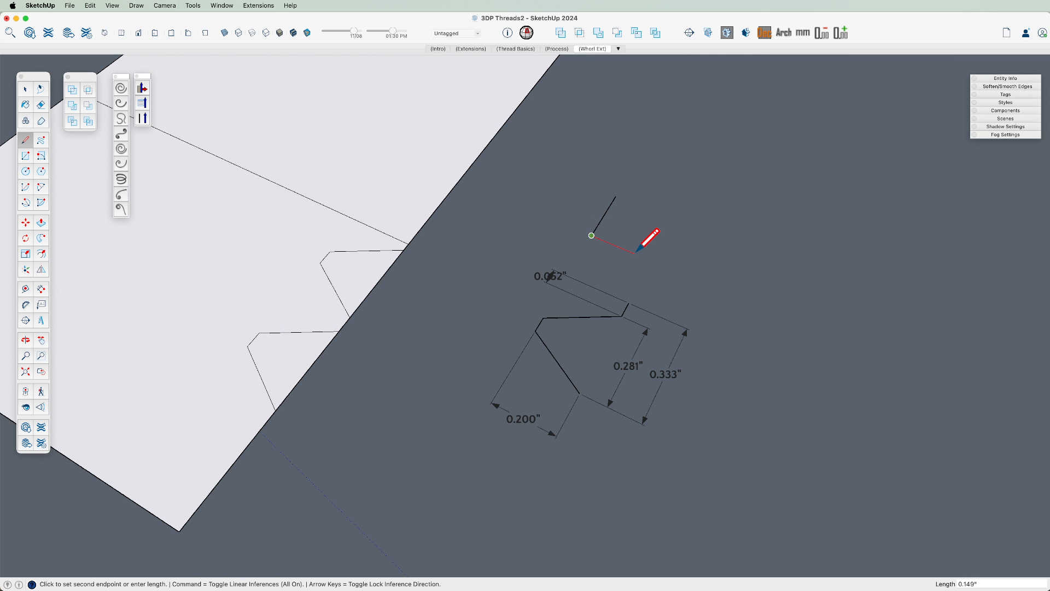
left_click(635, 253)
key("space")
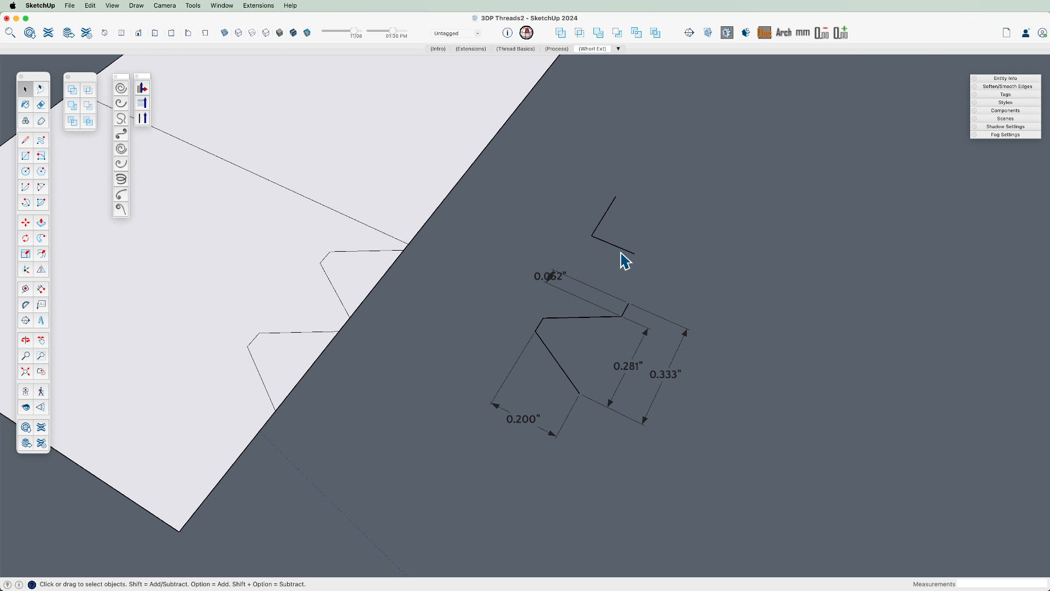
key("e")
left_click_drag(600, 242, 601, 334)
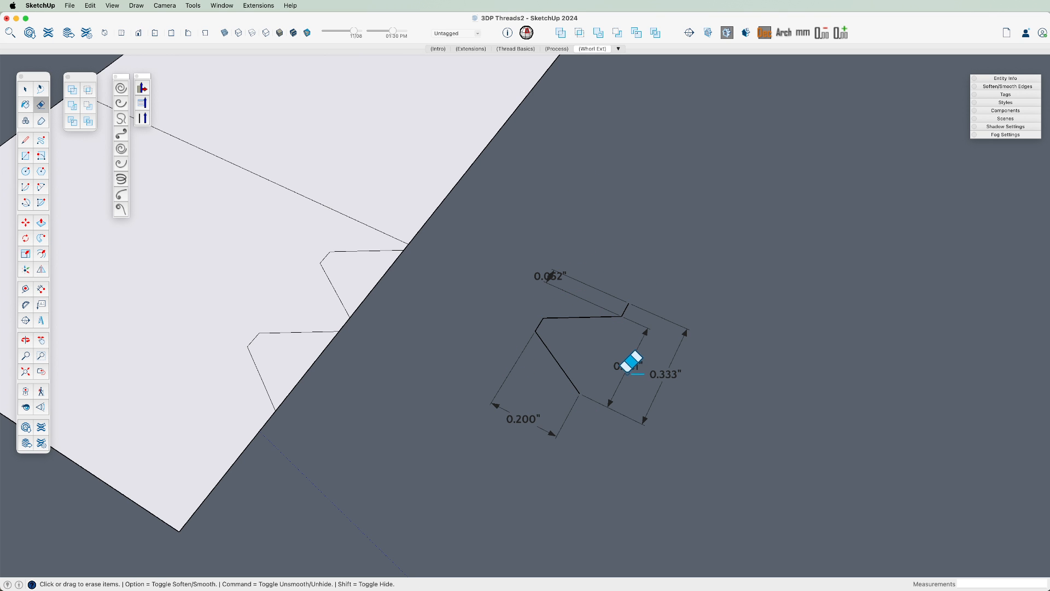
key("space")
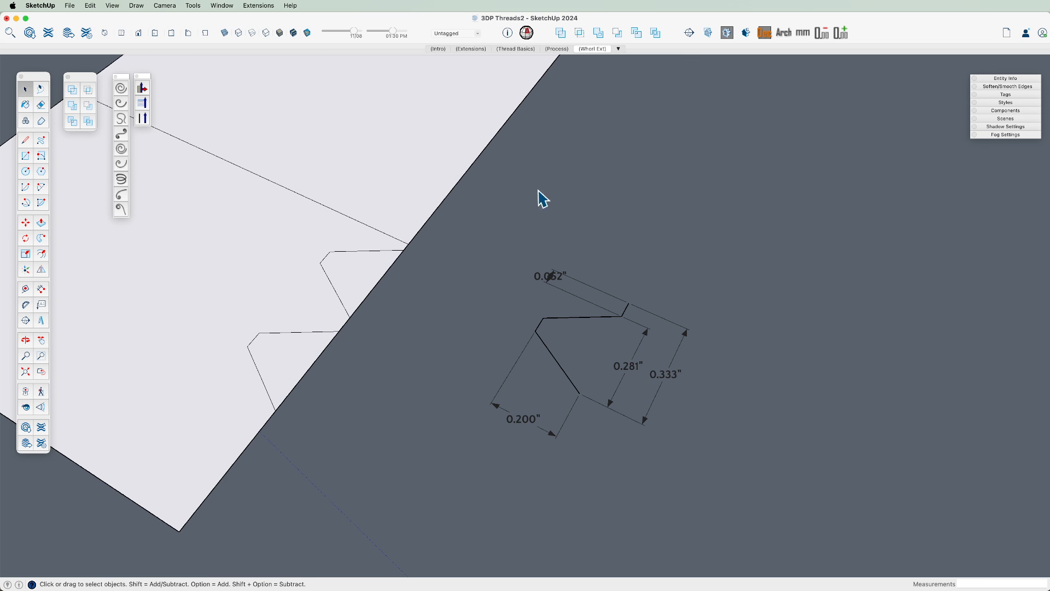
- Open the Whorl dimensions for drawing, set the pitch to .33 and the number of tapered rotations to 0
left_click(260, 6)
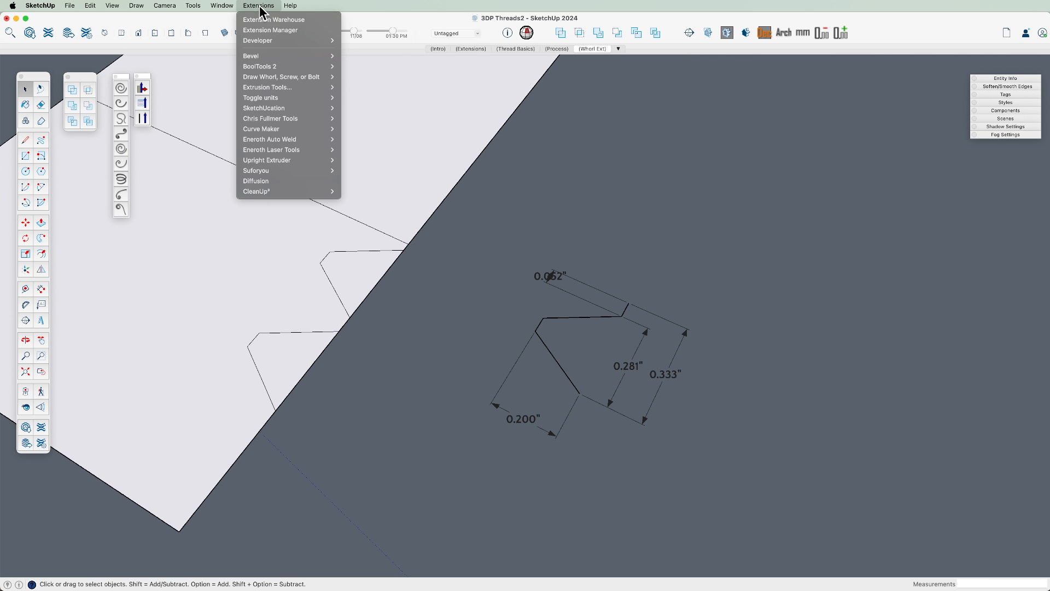
mouse_move(322, 80)
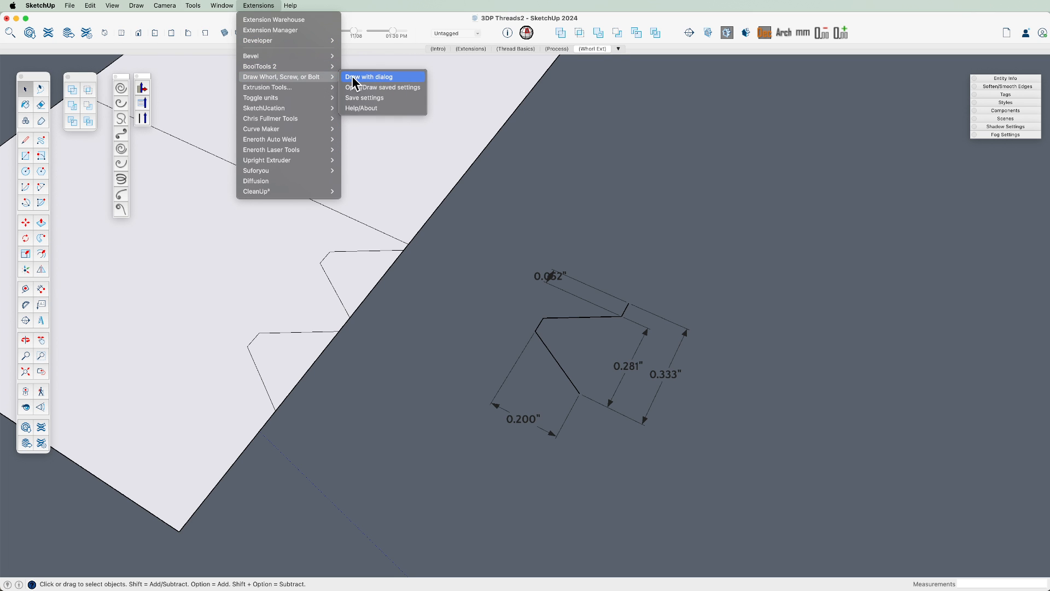
left_click(362, 78)
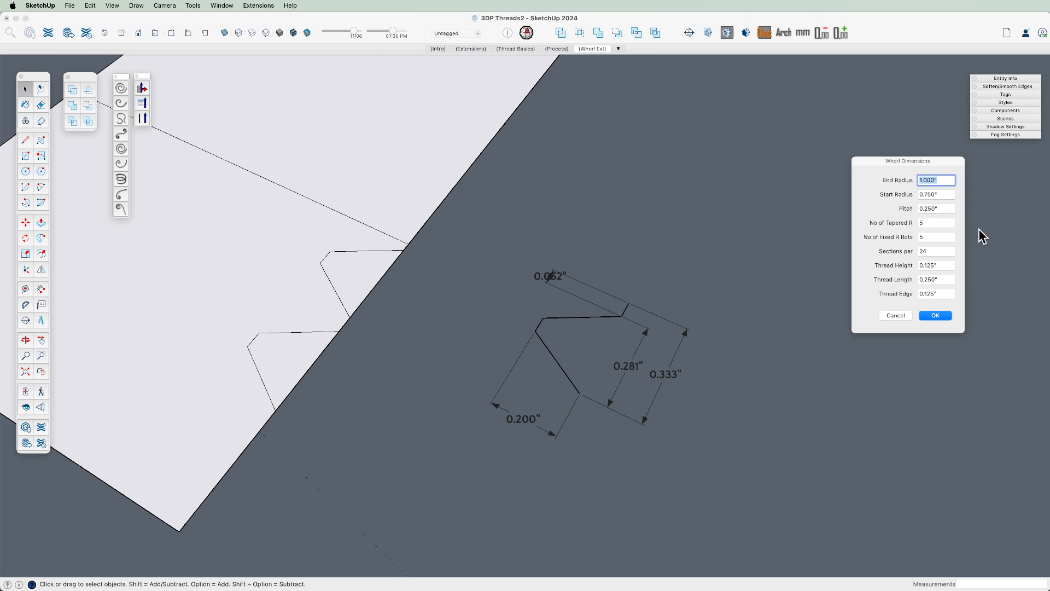
left_click(944, 208)
type(".33")
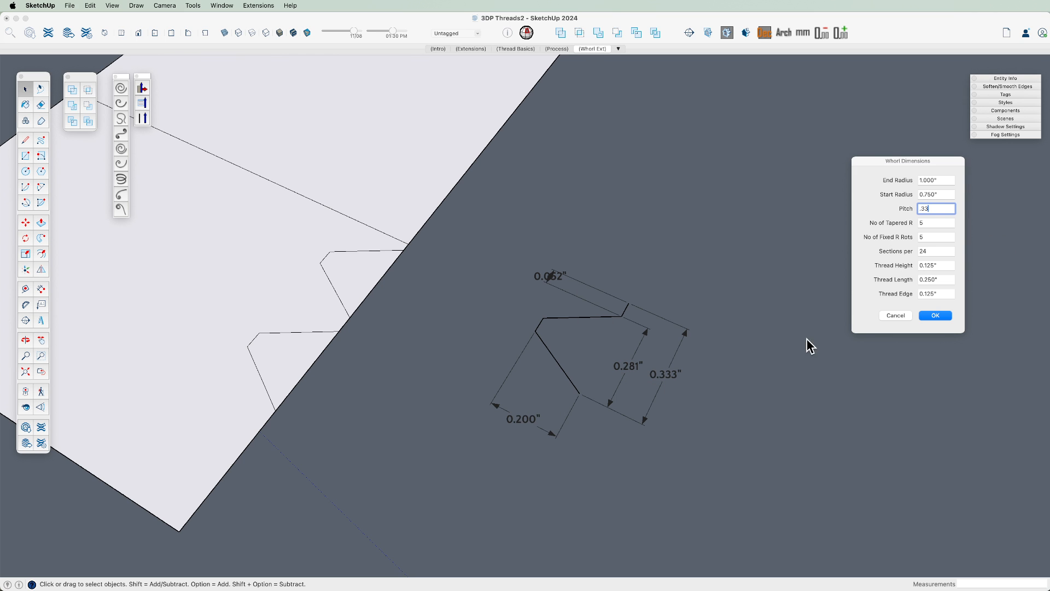
left_click(933, 223)
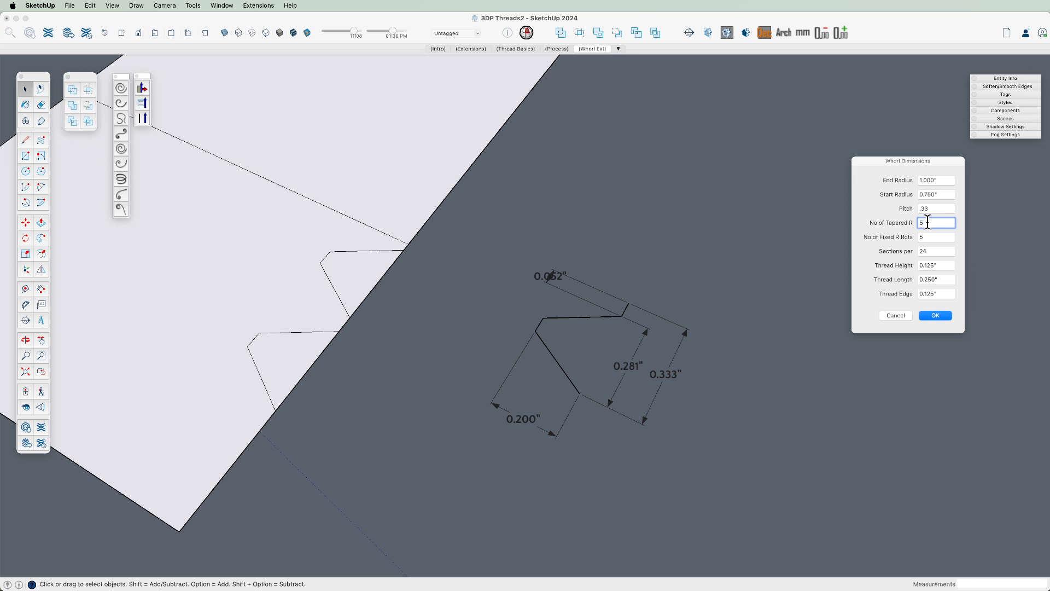
type("0")
- Set both the end radius and the start radius of the whorl to .75
left_click(937, 180)
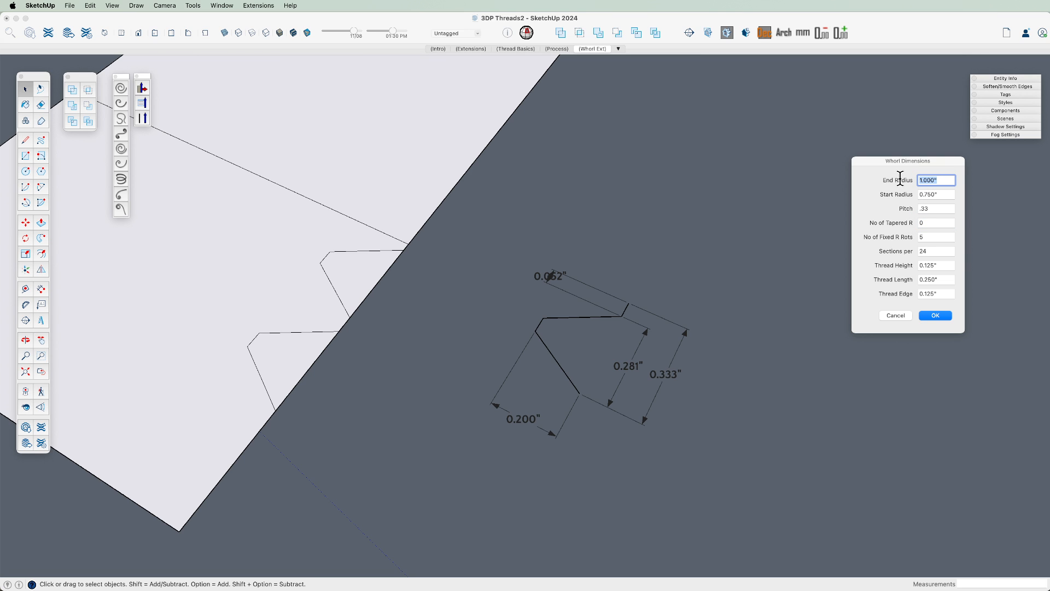
type(".75")
key("Tab")
type(".75")
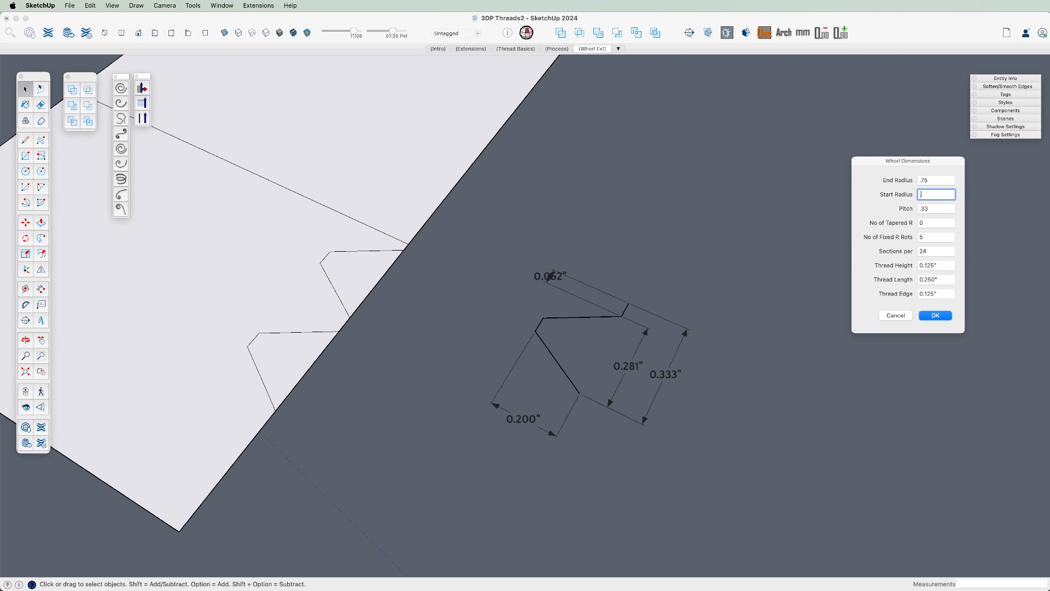
left_click(938, 209)
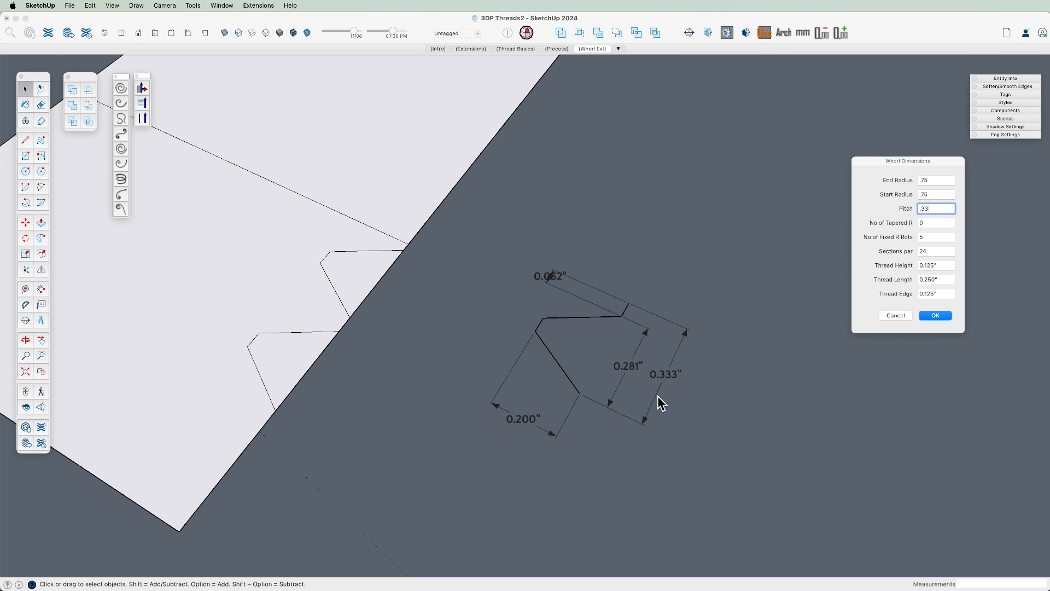
- Set the number of fixed-radius rotations to 20 and the sections per rotation to 80
double_click(930, 236)
key("Tab")
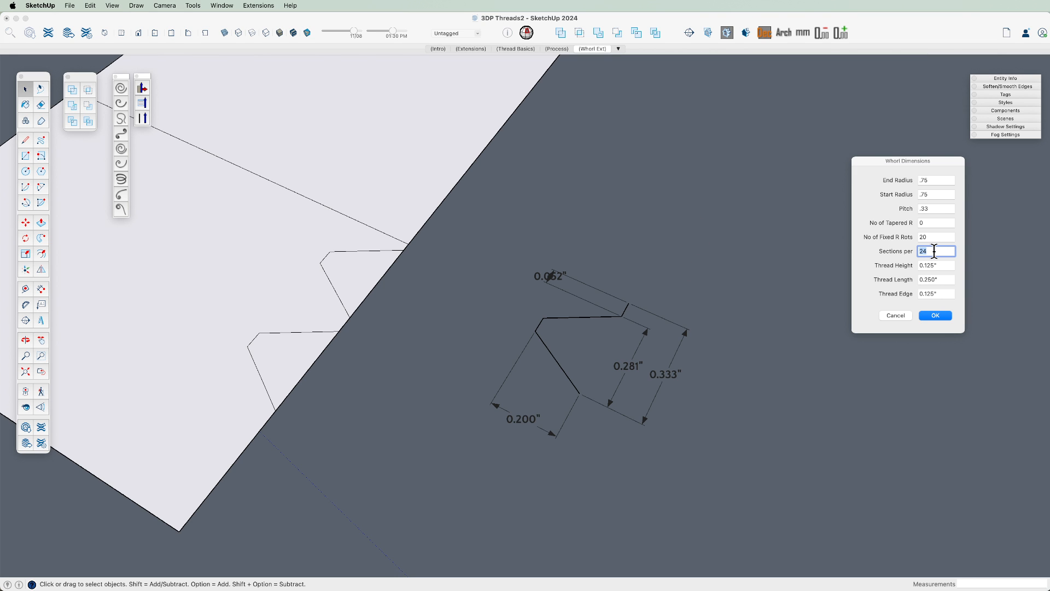
left_click_drag(939, 252, 899, 255)
type("60")
left_click_drag(941, 251, 901, 255)
type("80")
- Set the thread height to .28 and the thread length to .2, enter the thread edge, and generate the whorl
left_click(946, 266)
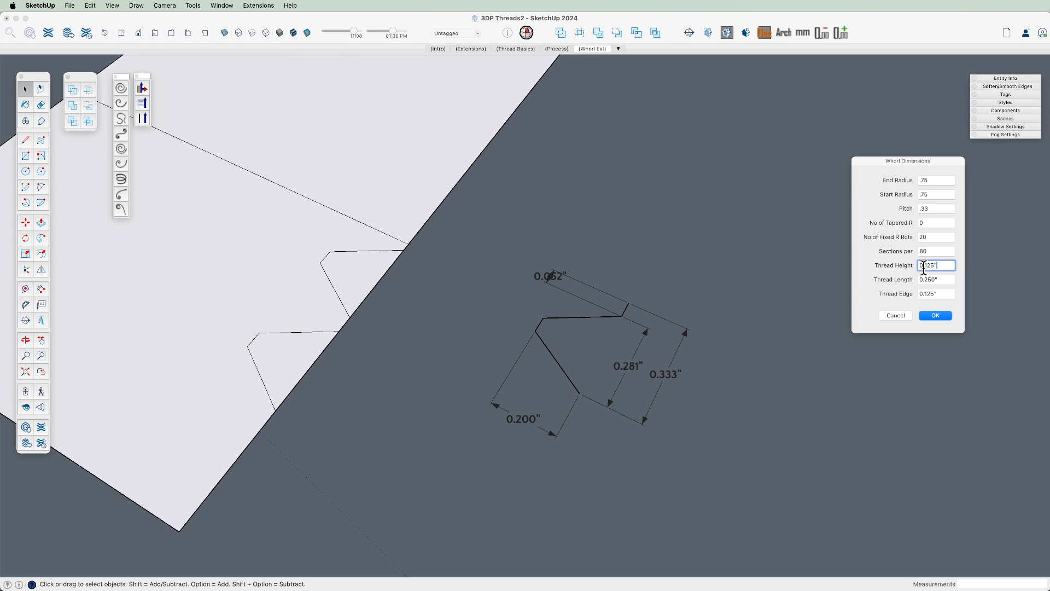
left_click_drag(947, 266, 903, 268)
type(".28")
left_click(928, 279)
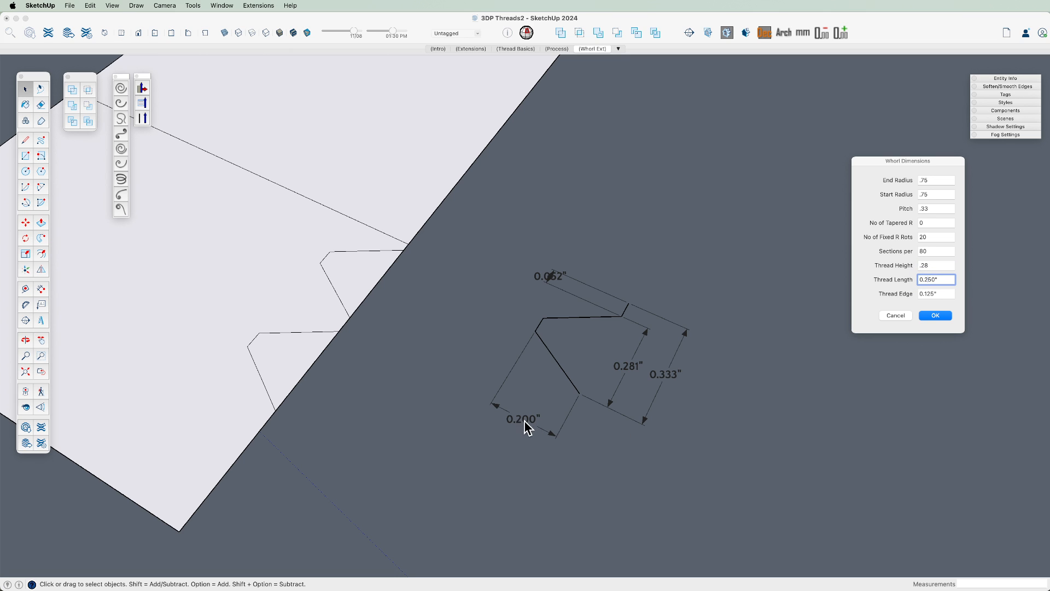
left_click_drag(949, 279, 903, 281)
type(".2")
left_click_drag(949, 294, 902, 294)
type(".")
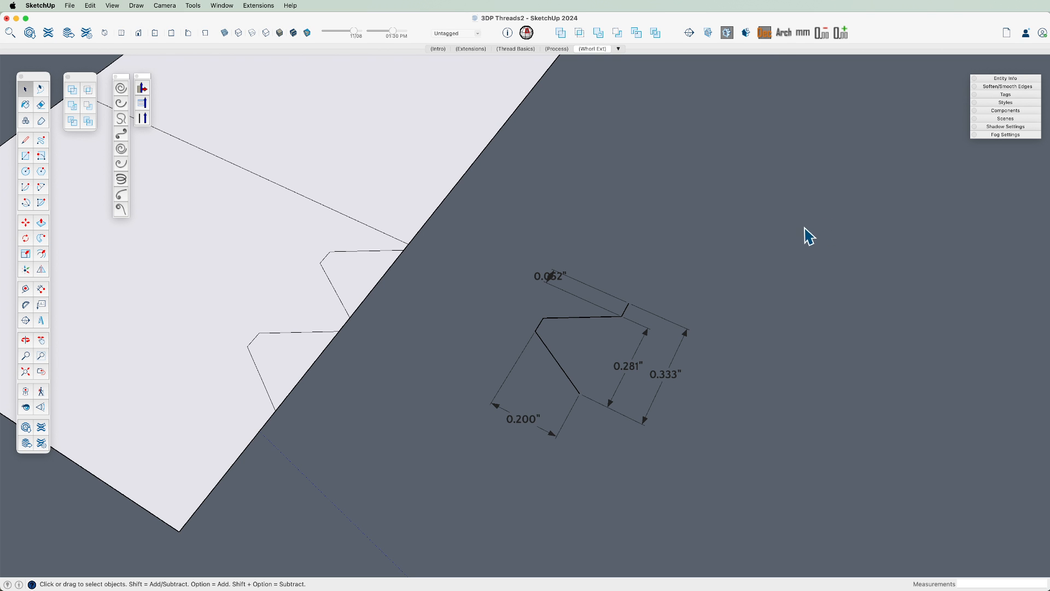
- Locate the generated whorl thread at the model origin and examine its open end and faceted surface
scroll(766, 388, "down", 10)
scroll(732, 335, "down", 4)
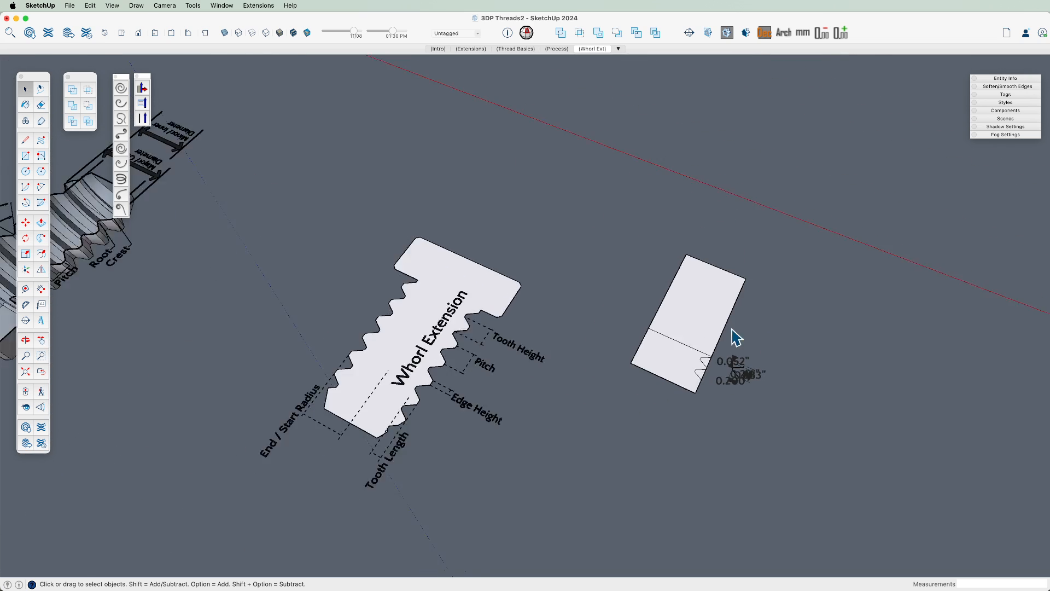
key("h")
left_click_drag(387, 128, 690, 365)
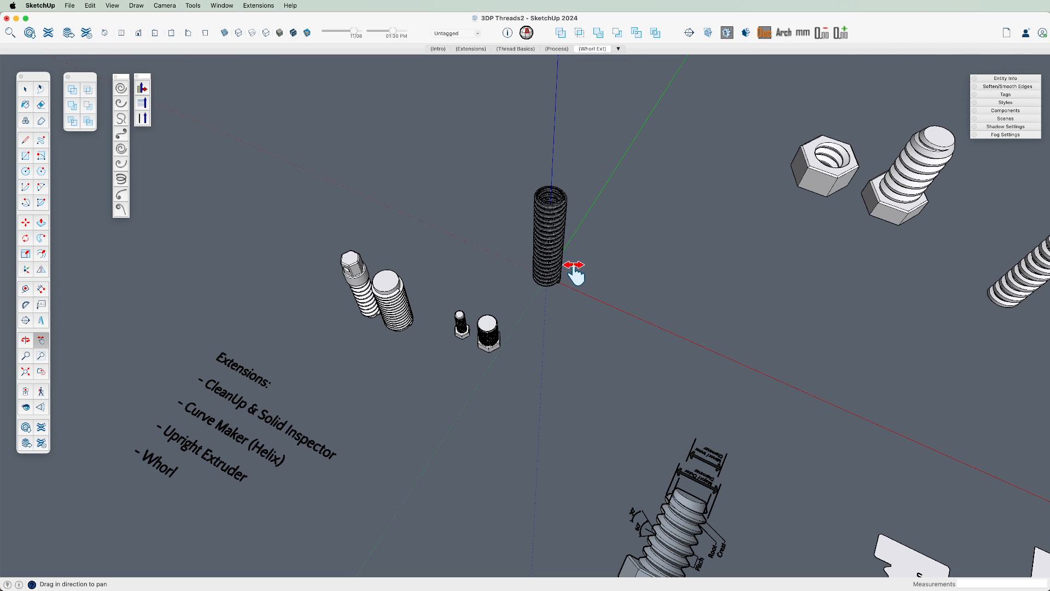
scroll(556, 237, "up", 10)
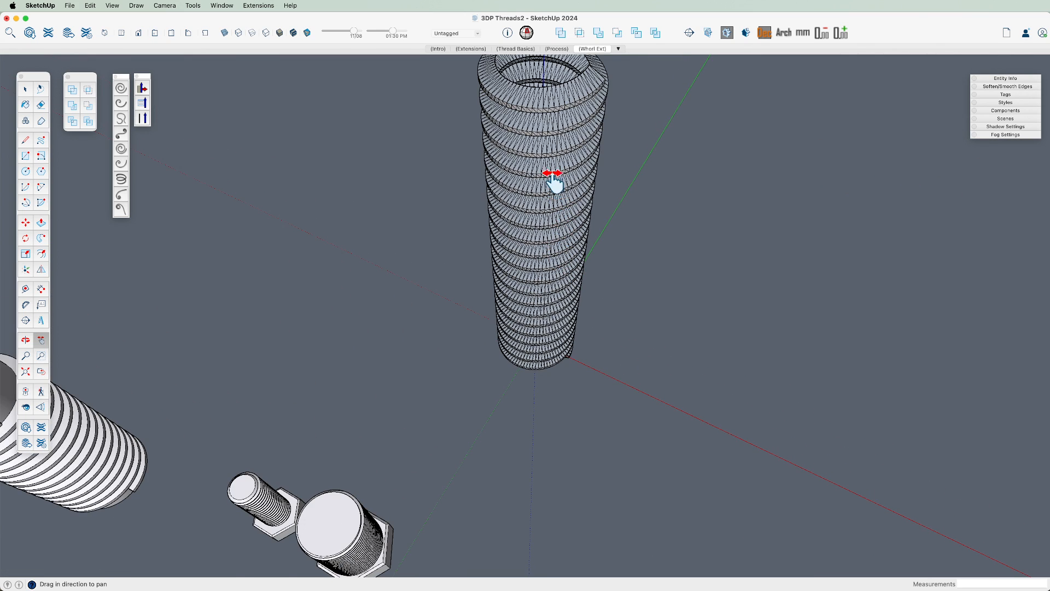
key("o")
left_click_drag(553, 178, 563, 363)
key("space")
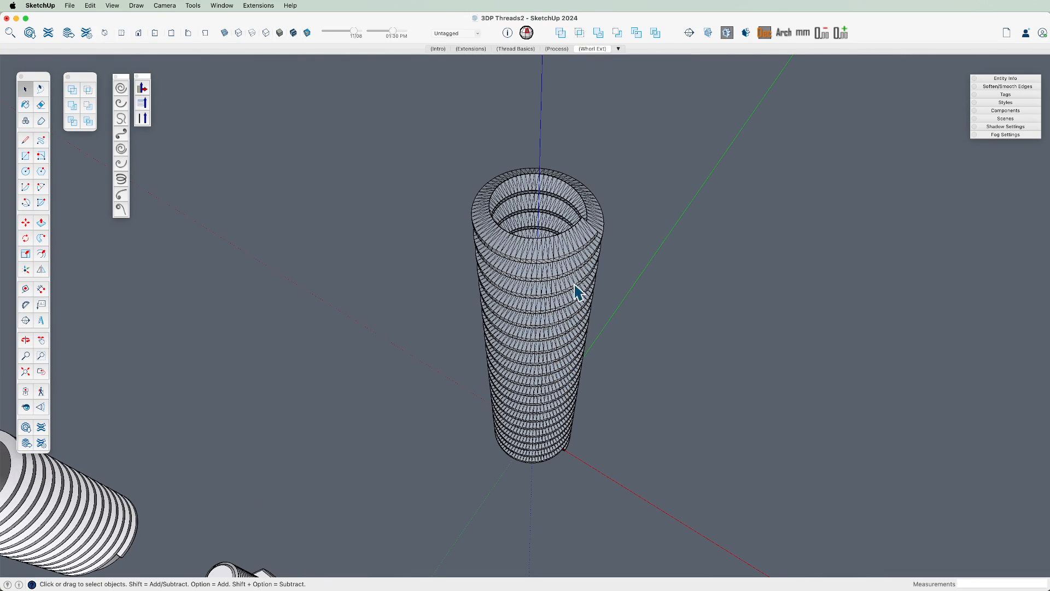
- Run CleanUp on the selected whorl thread, merging coplanar faces, repairing split edges, erasing stray edges and smoothing edges by 15.0
left_click(552, 244)
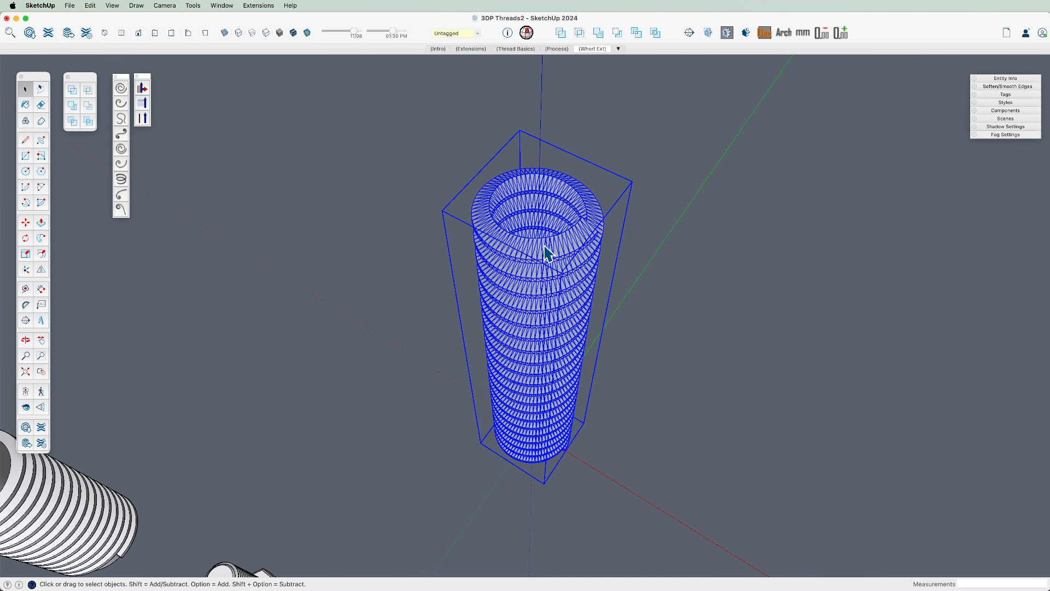
left_click(255, 6)
mouse_move(328, 192)
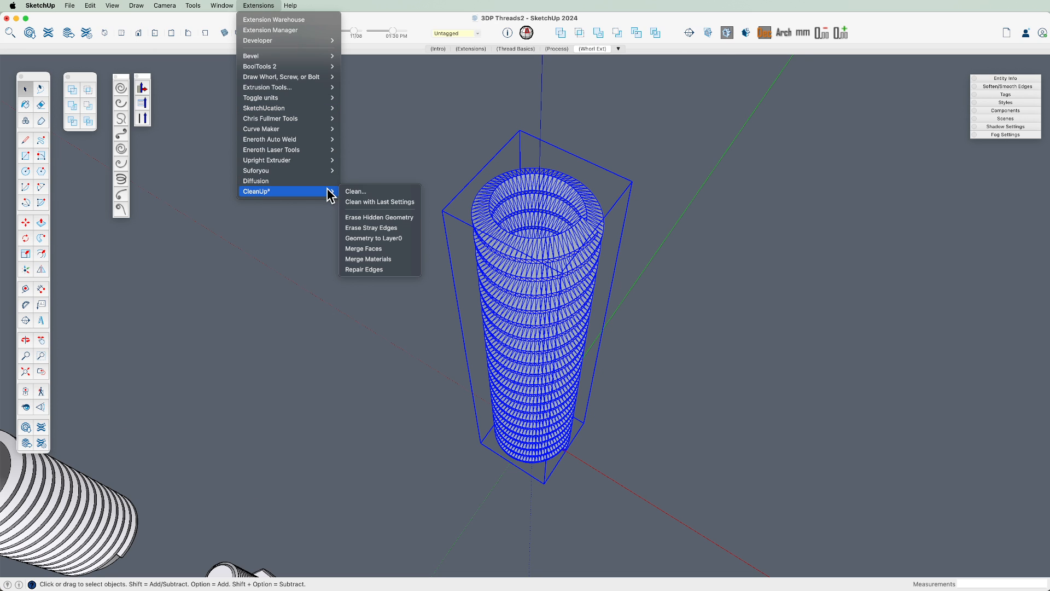
left_click(370, 192)
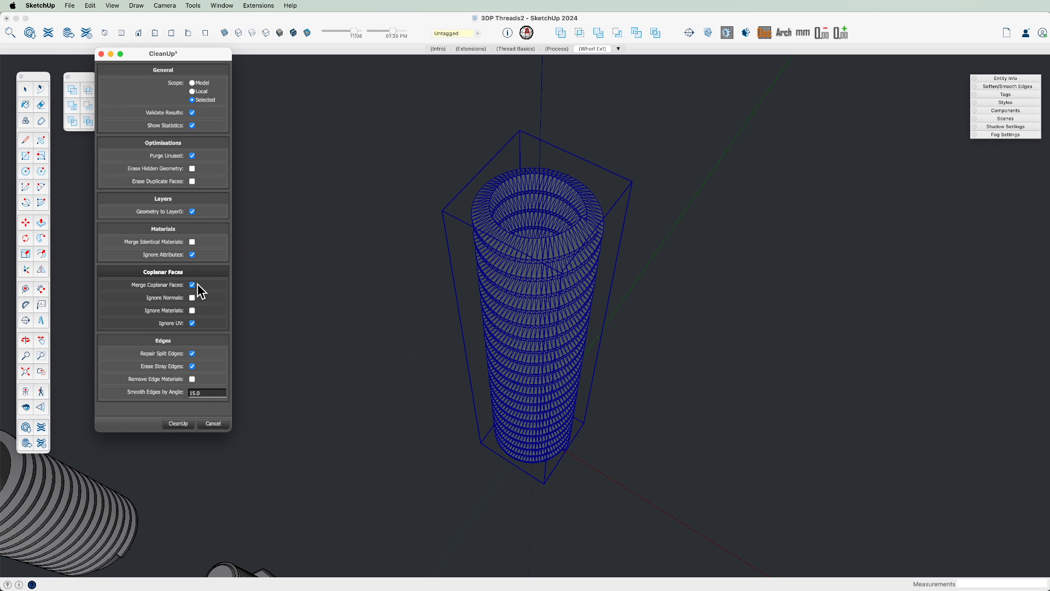
left_click(178, 424)
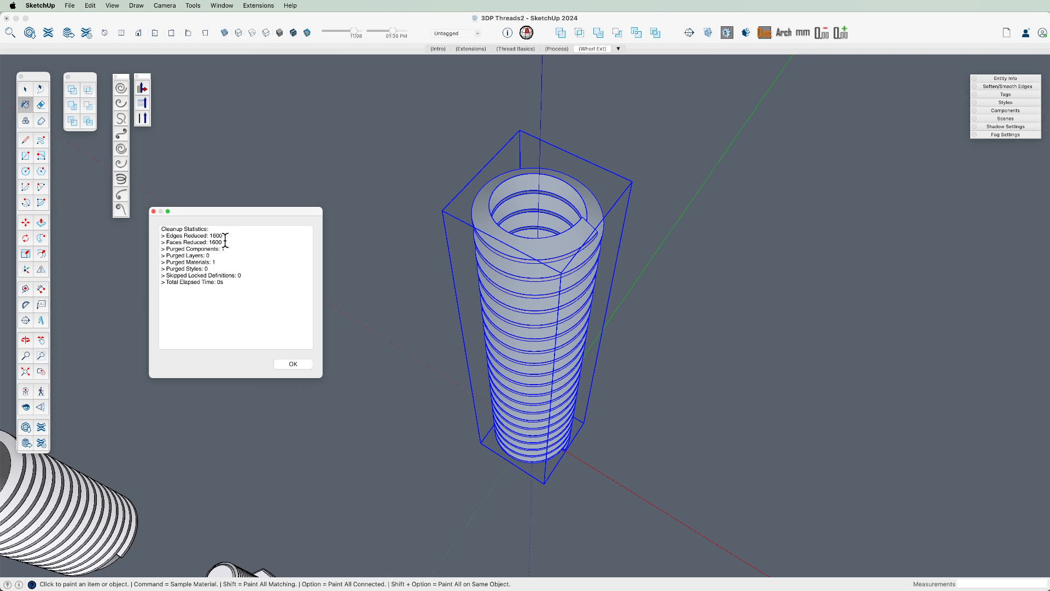
left_click(290, 365)
key("o")
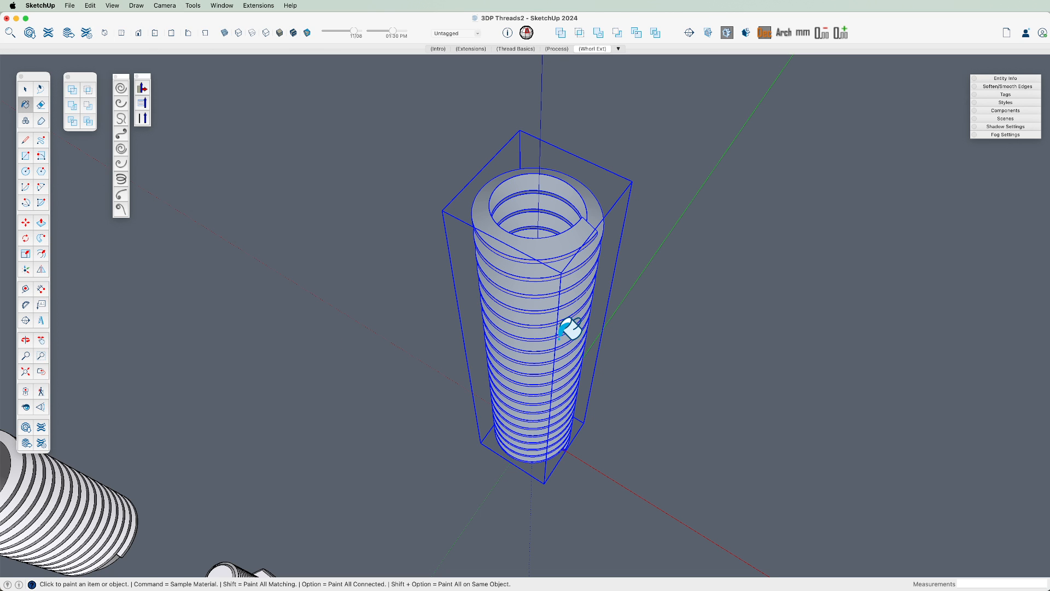
left_click_drag(569, 328, 572, 197)
key("space")
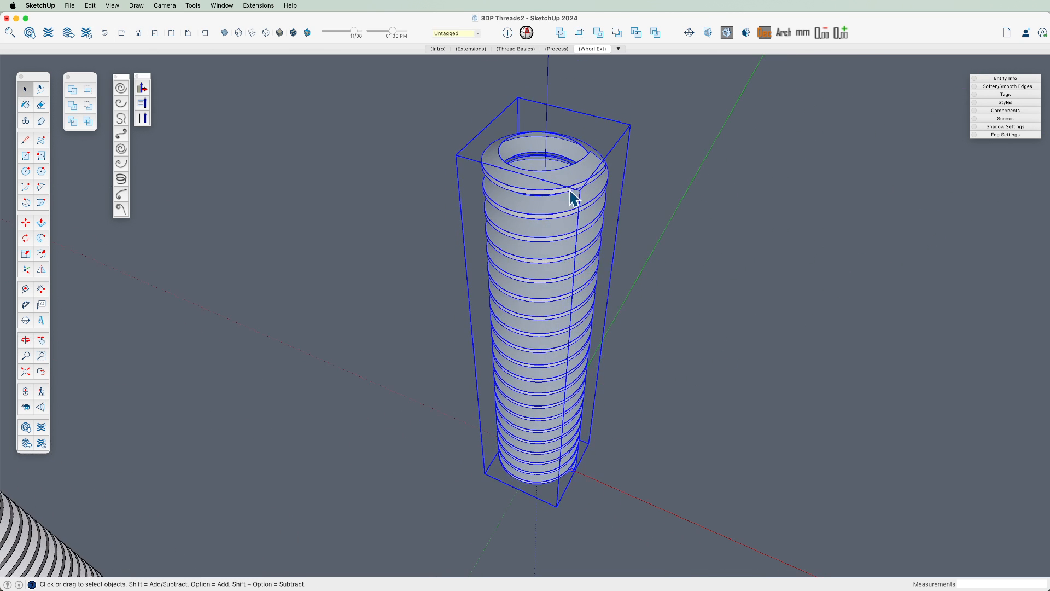
- Reverse all the faces inside the cleaned-up thread group and leave the group
double_click(566, 178)
triple_click(572, 175)
key("shift+r")
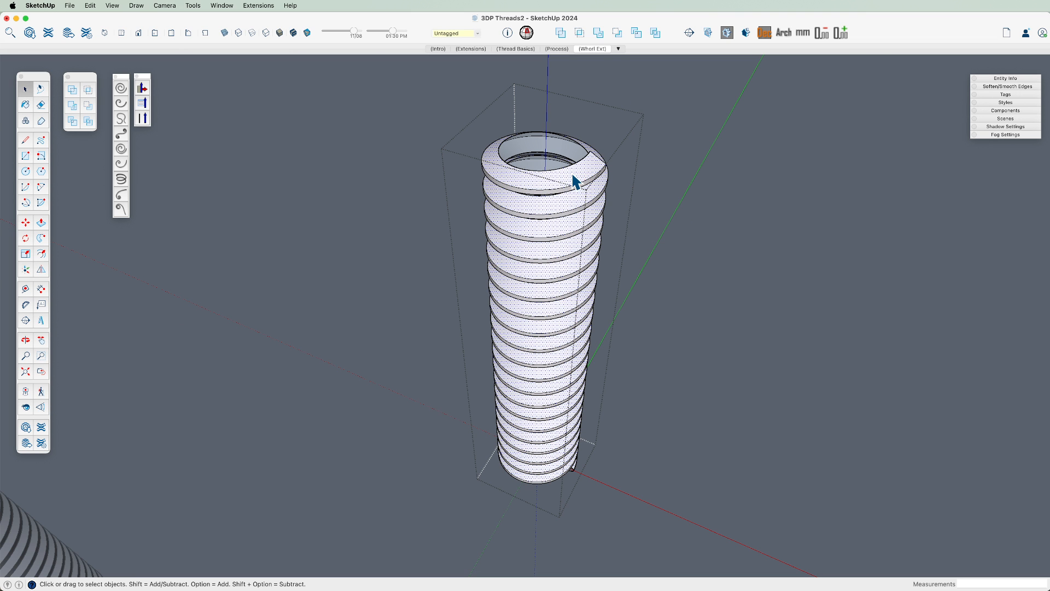
left_click(638, 240)
- Examine the thread's outer faces and look through its hollow core from the open upper end
middle_click_drag(605, 215, 548, 168)
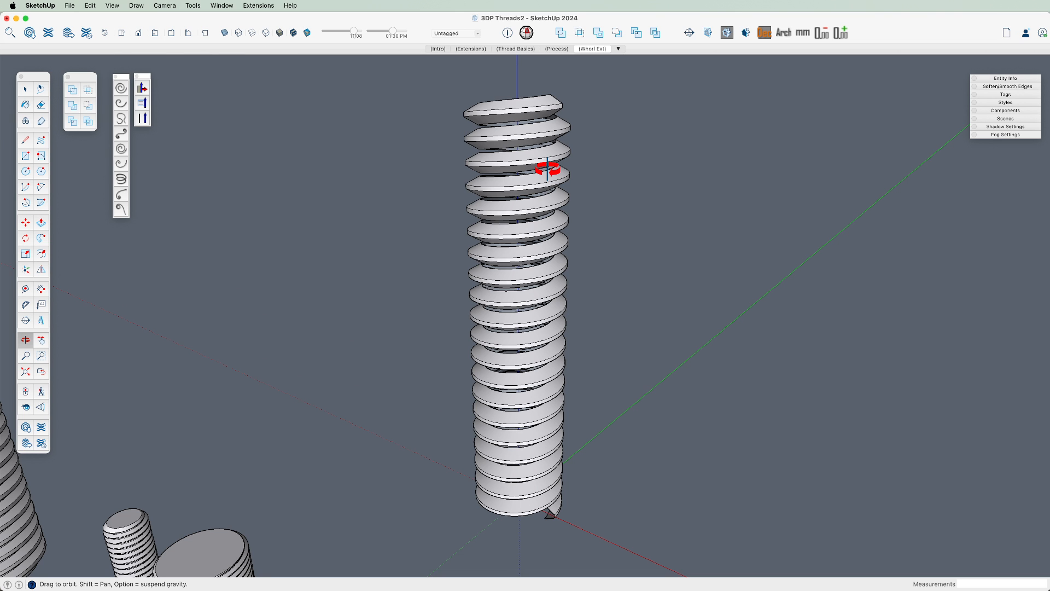
middle_click_drag(550, 230, 516, 391)
key("m")
left_click(558, 356)
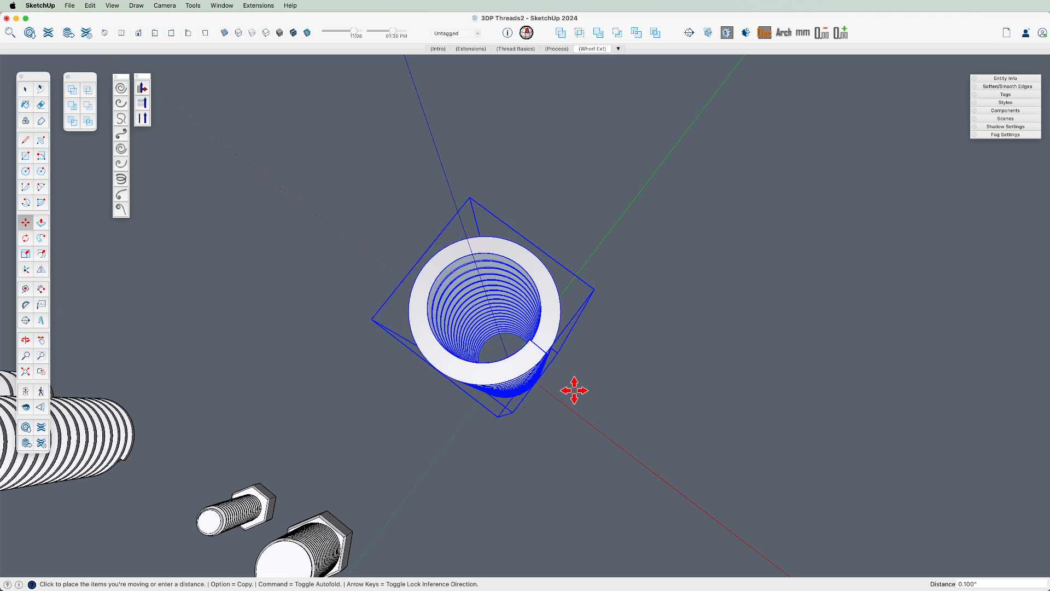
key("space")
scroll(514, 368, "up", 3)
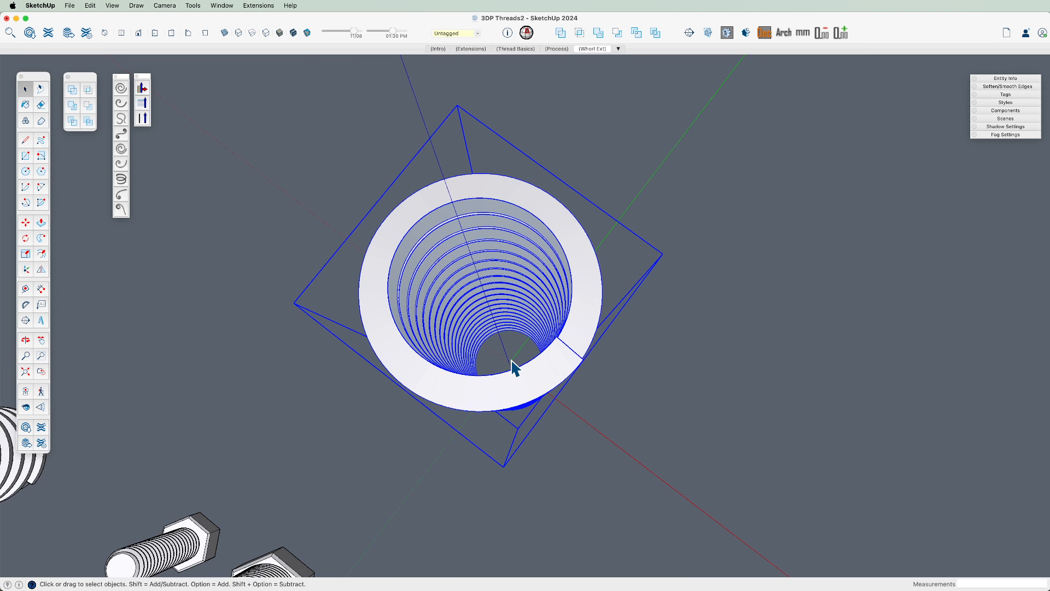
mouse_move(515, 367)
middle_mouse_down()
mouse_move(539, 359)
mouse_move(520, 375)
middle_mouse_up()
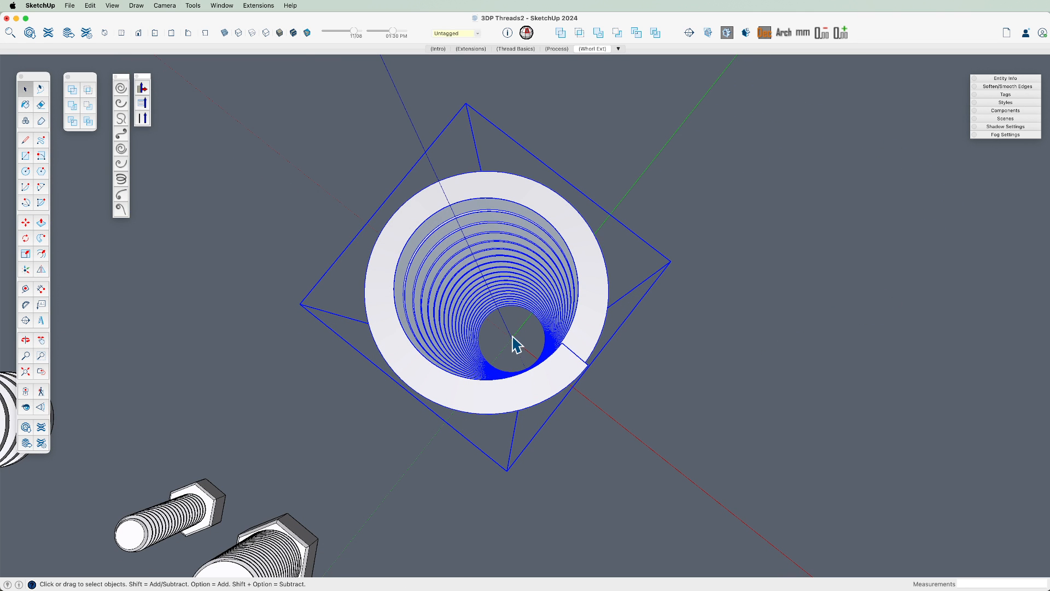
middle_click_drag(518, 346, 638, 328)
key("c")
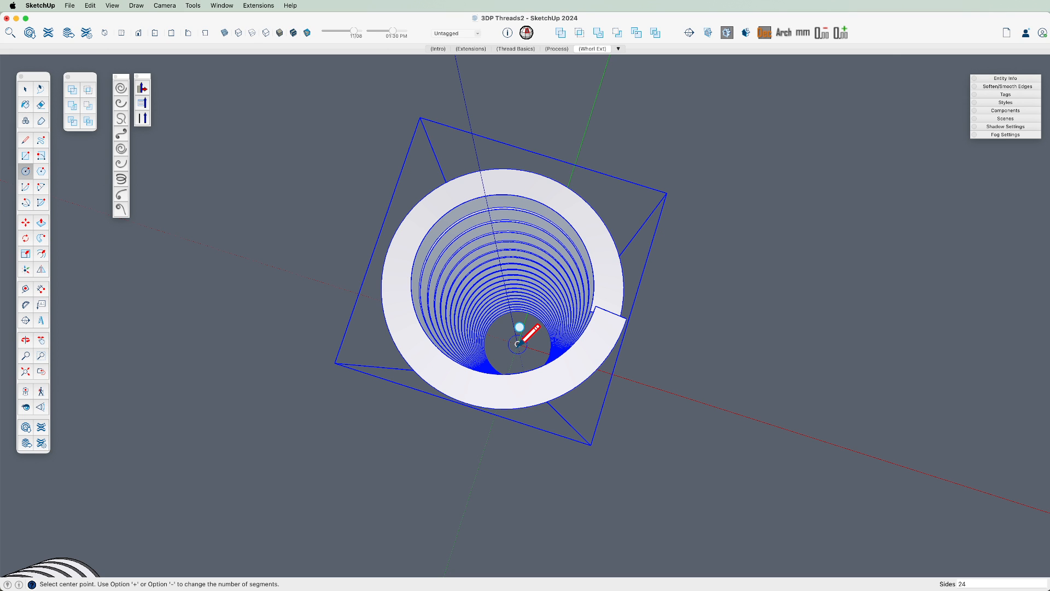
key("space")
- Draw another whorl at the model origin with the Draw Whorl, Screw, or Bolt dialog
left_click(258, 5)
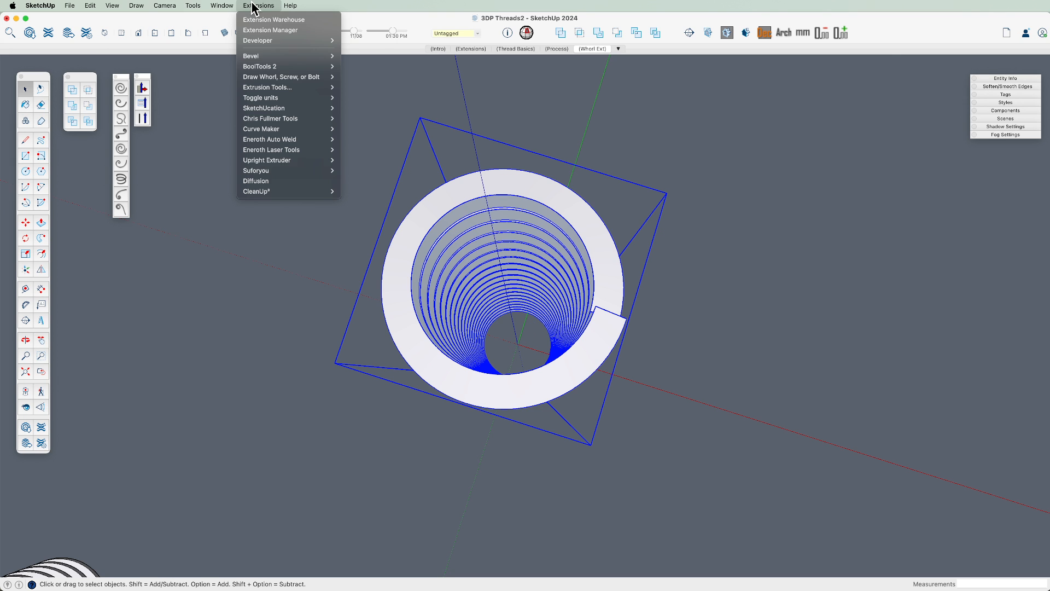
mouse_move(308, 78)
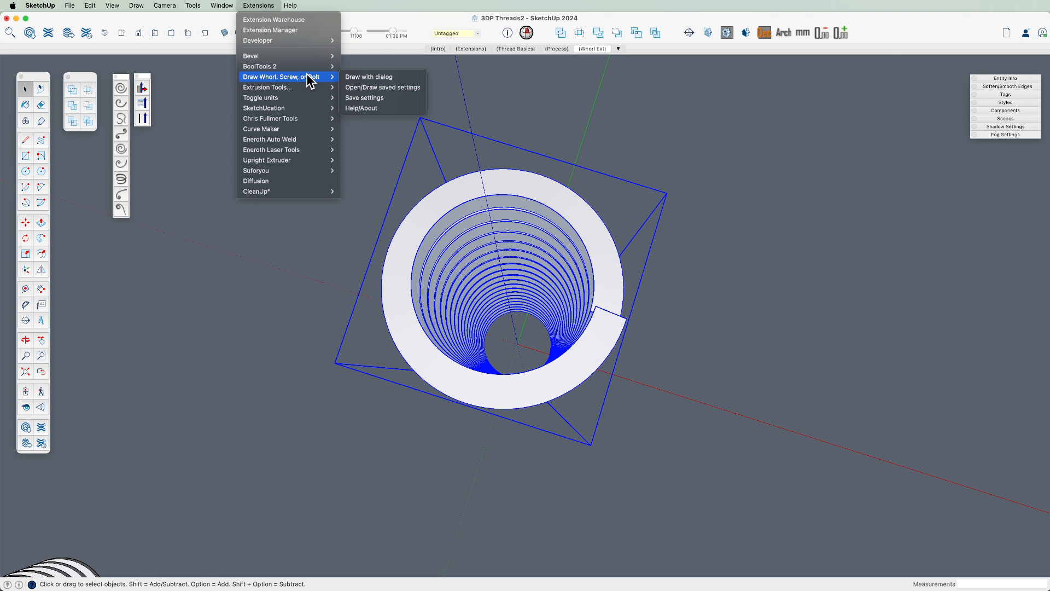
left_click(379, 77)
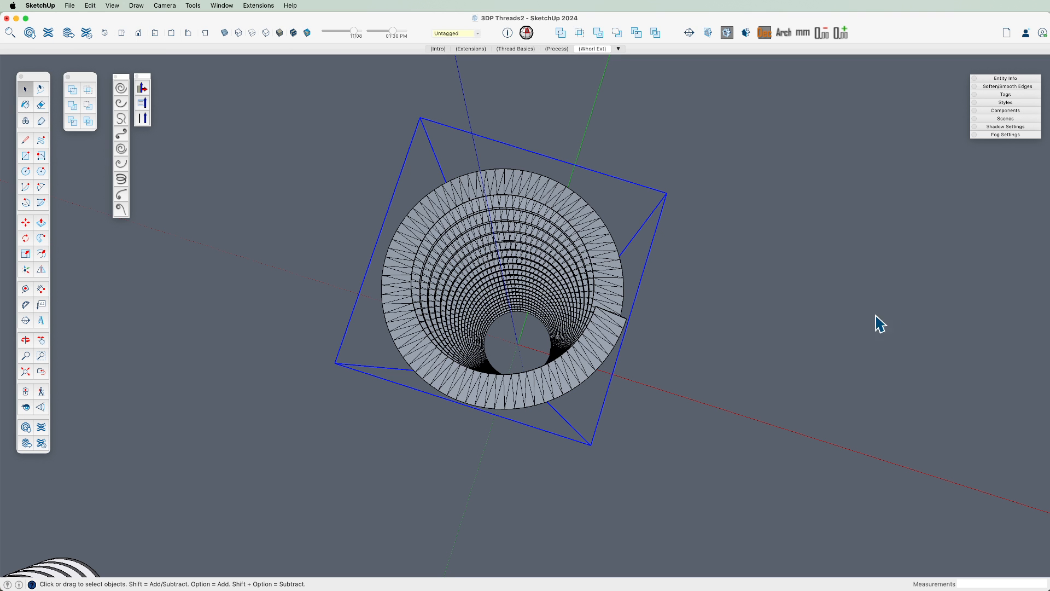
- Remove the faceted duplicate whorl overlapping the cleaned-up thread, undoing its pasted copy
left_click(625, 328)
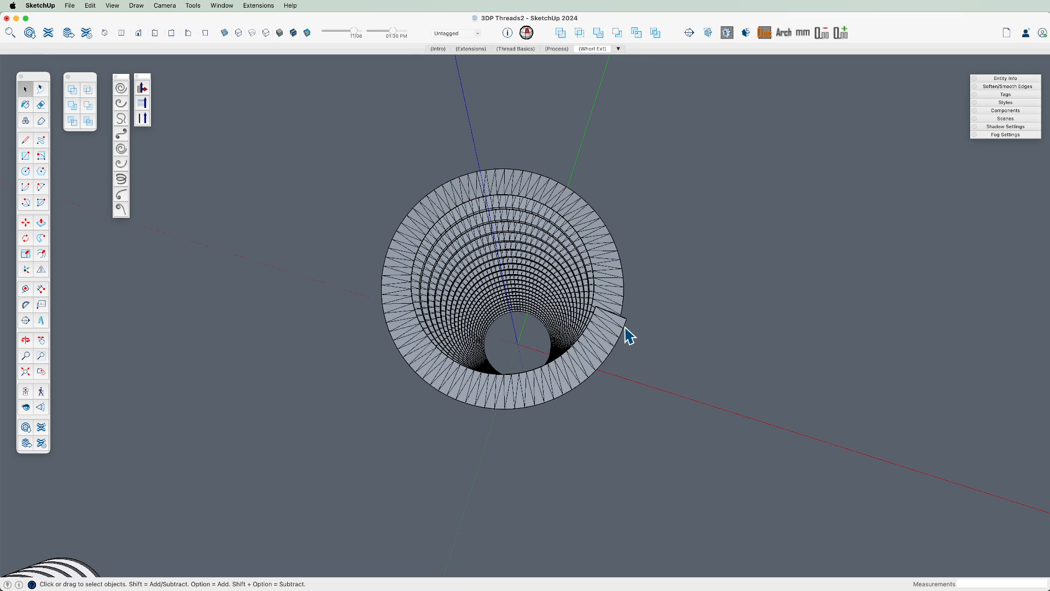
left_click(616, 326)
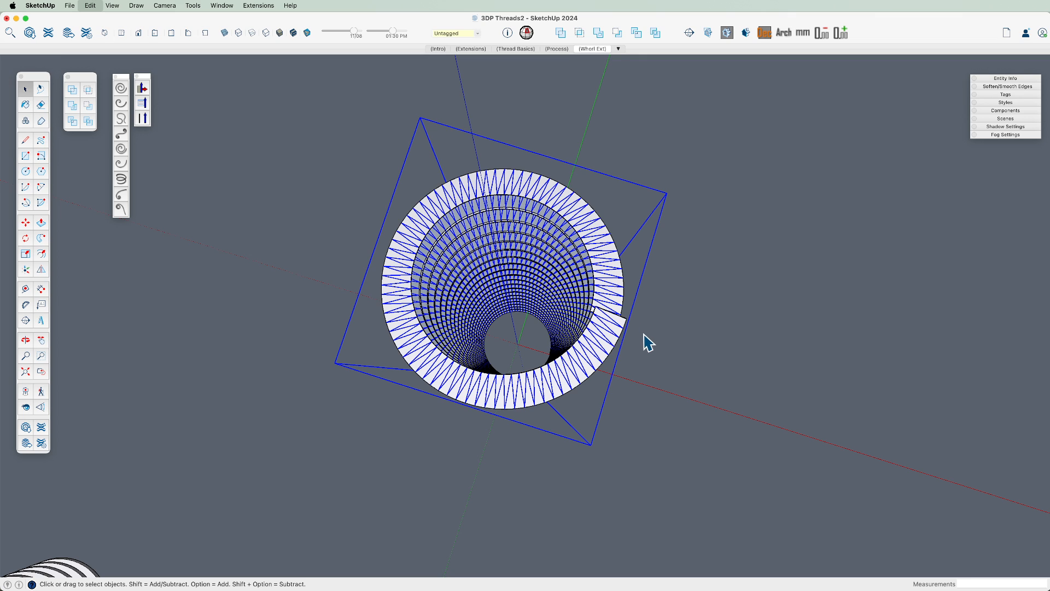
key("super+c")
key("super+v")
left_click(749, 292)
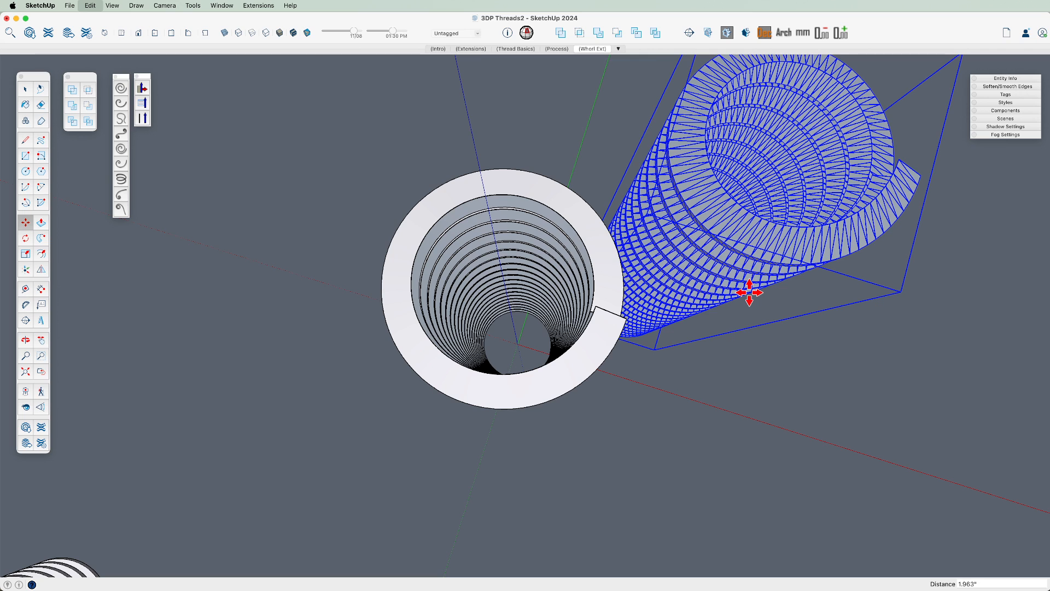
key("super+z")
key("space")
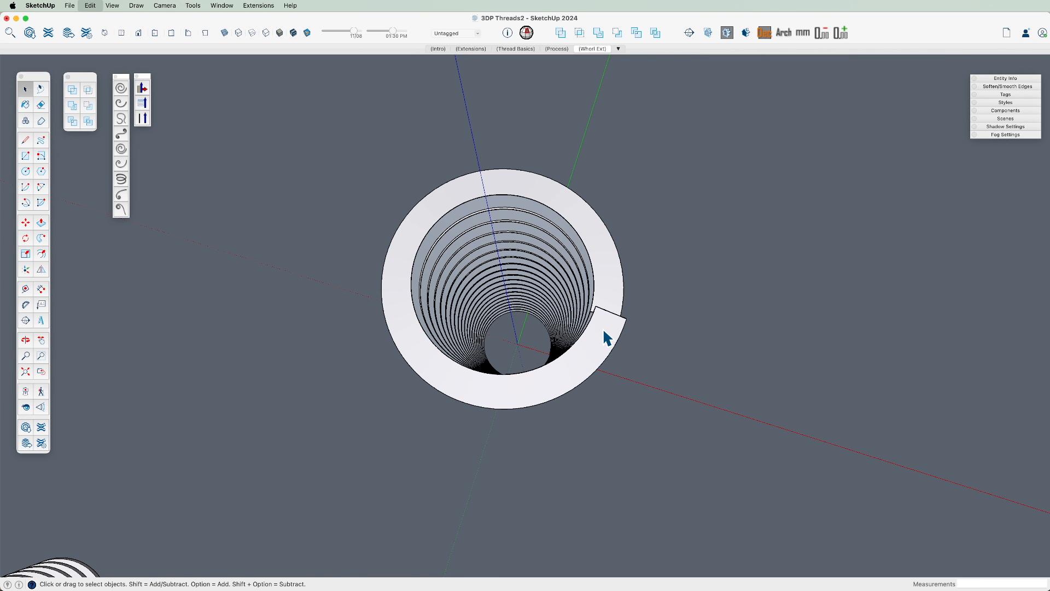
- Draw a circle of 0.55-inch radius centred on the model origin, with its edge snapped to the thread's inner corner
key("c")
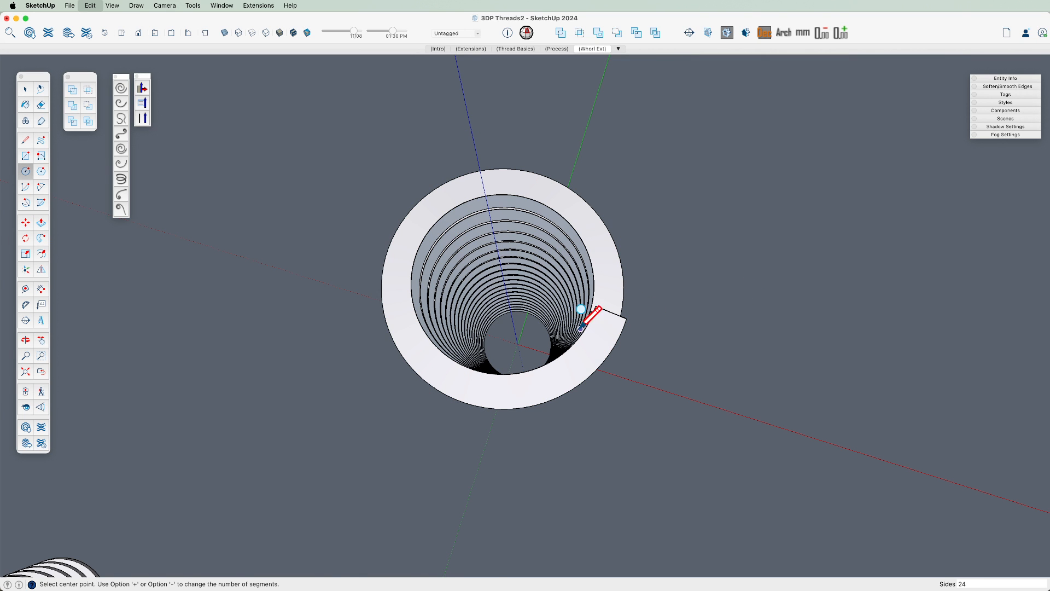
left_click(517, 344)
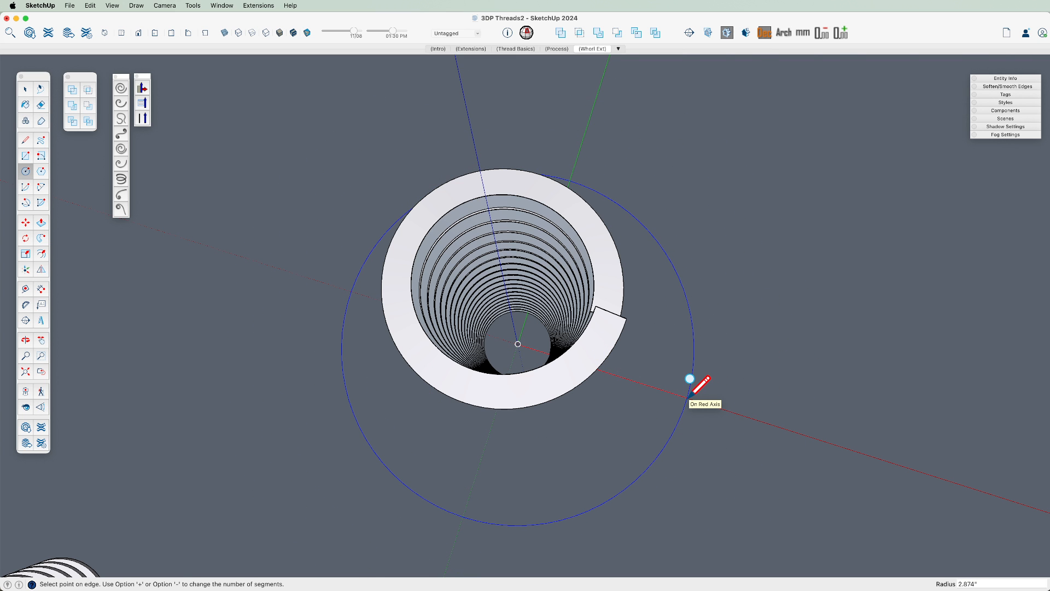
left_click(596, 305)
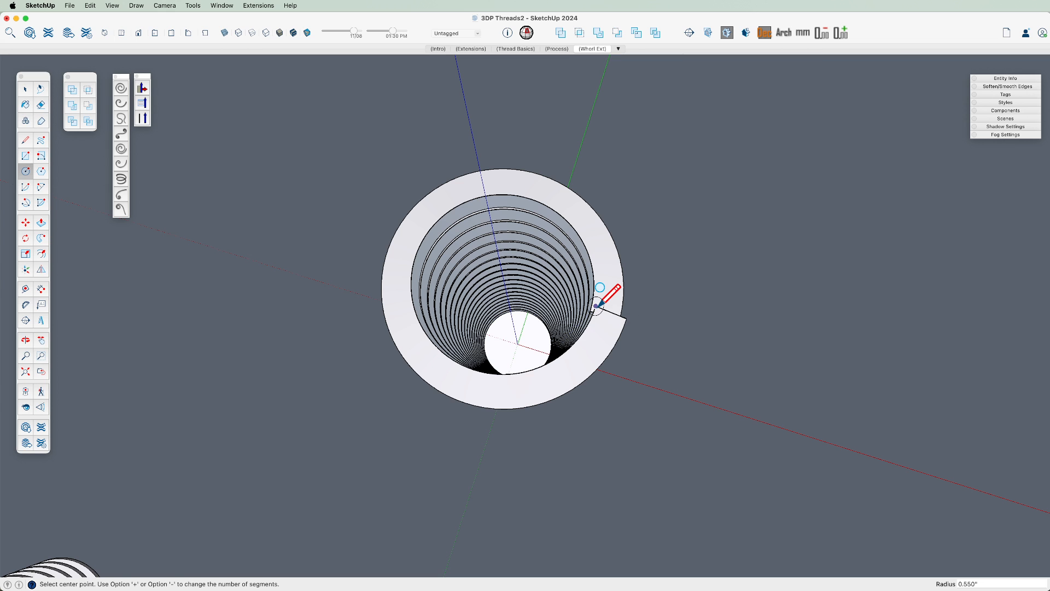
- Push/Pull the circle up through the thread's hollow core to form a cylinder extending past the thread's upper end
key("p")
left_click(526, 358)
left_click(538, 309)
key("o")
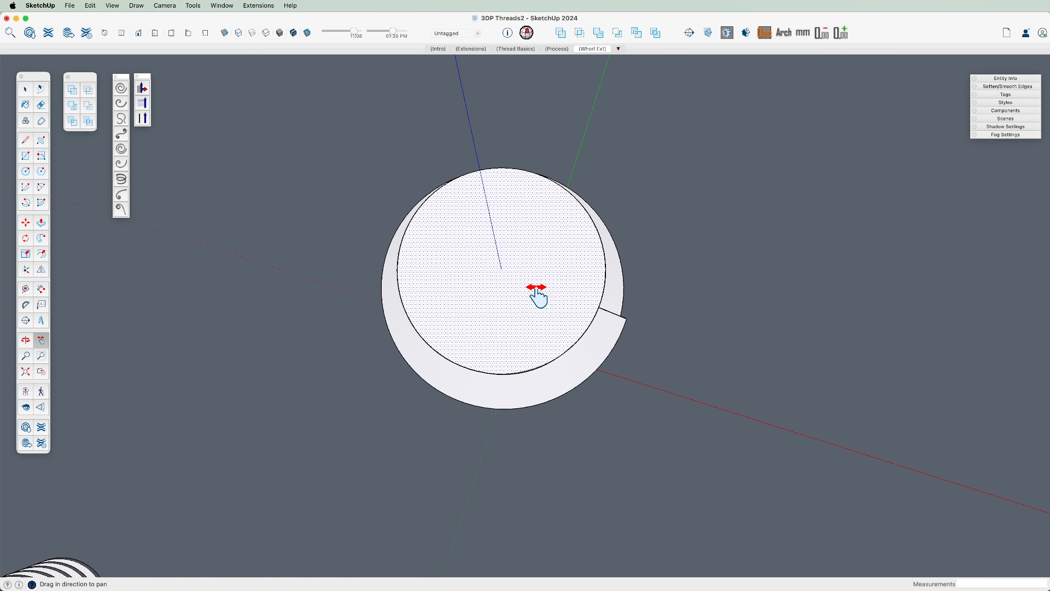
left_click_drag(537, 295, 508, 208)
- Check the cylinder's facets against the thread's segments, then Push/Pull its bottom face about 0.32 inch below the thread's start
scroll(563, 406, "up", 10)
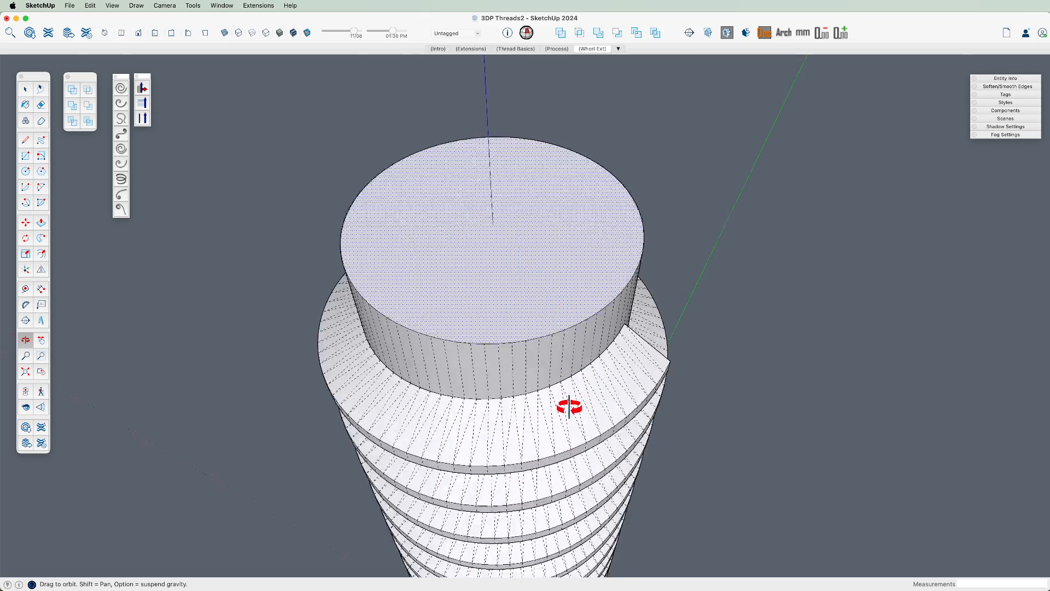
key("space")
scroll(522, 327, "up", 2)
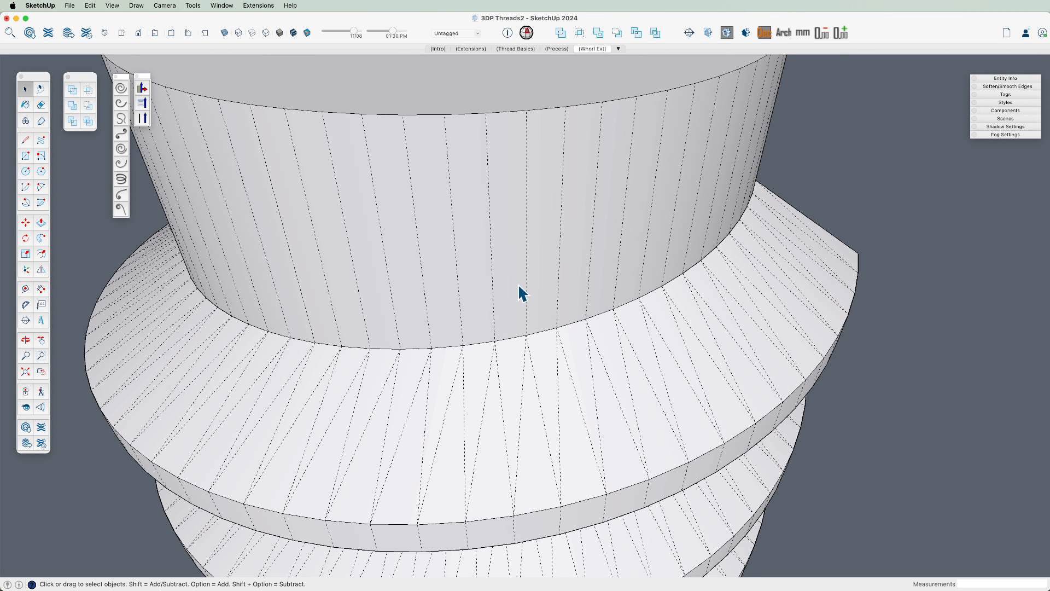
scroll(521, 294, "down", 3)
scroll(377, 315, "up", 3)
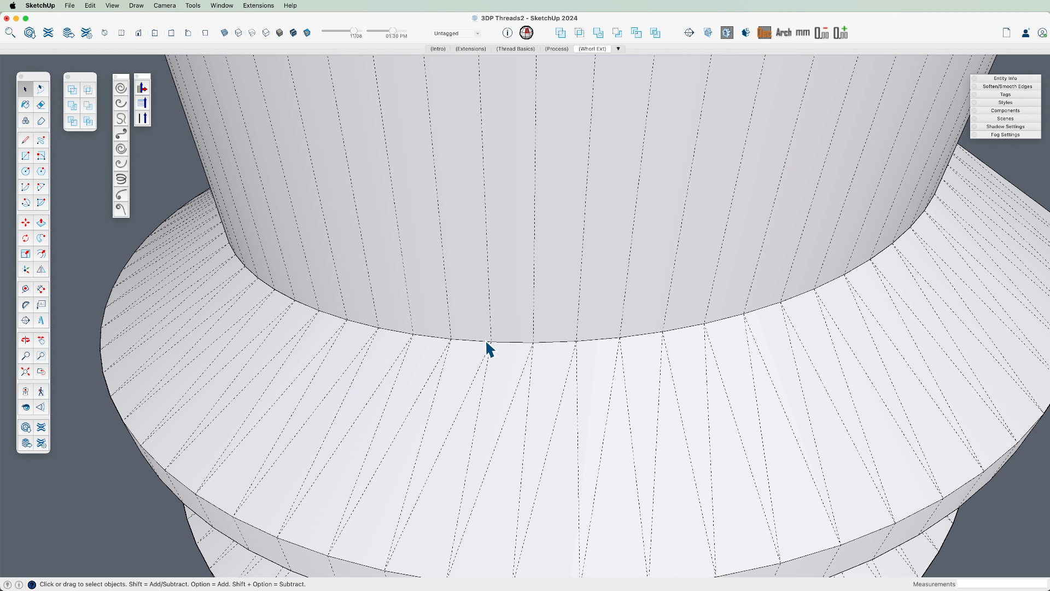
scroll(546, 274, "down", 5)
middle_click_drag(546, 274, 555, 293)
middle_click_drag(636, 240, 580, 380)
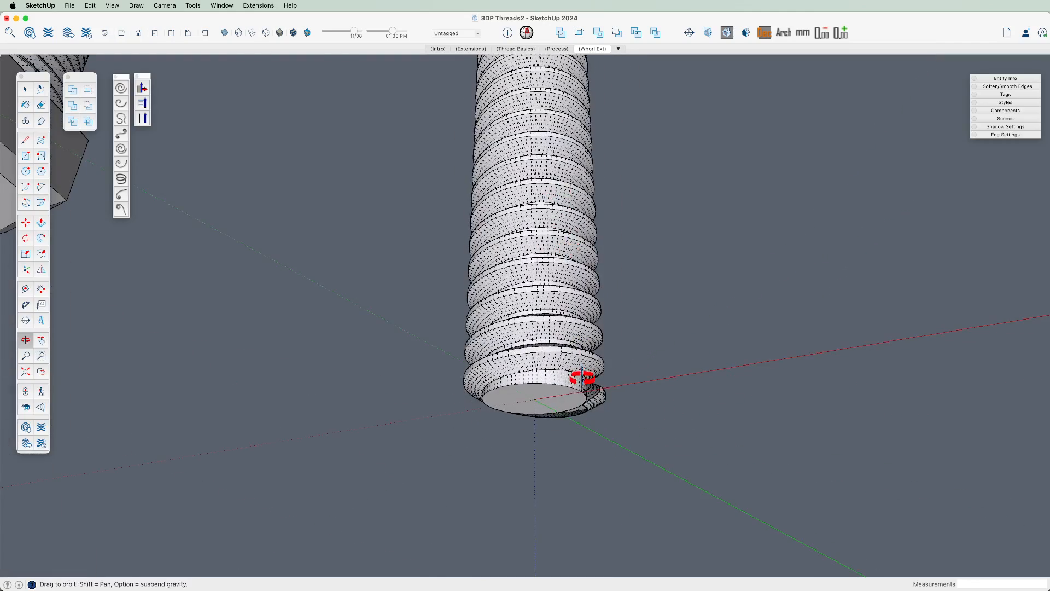
key("p")
left_click(565, 411)
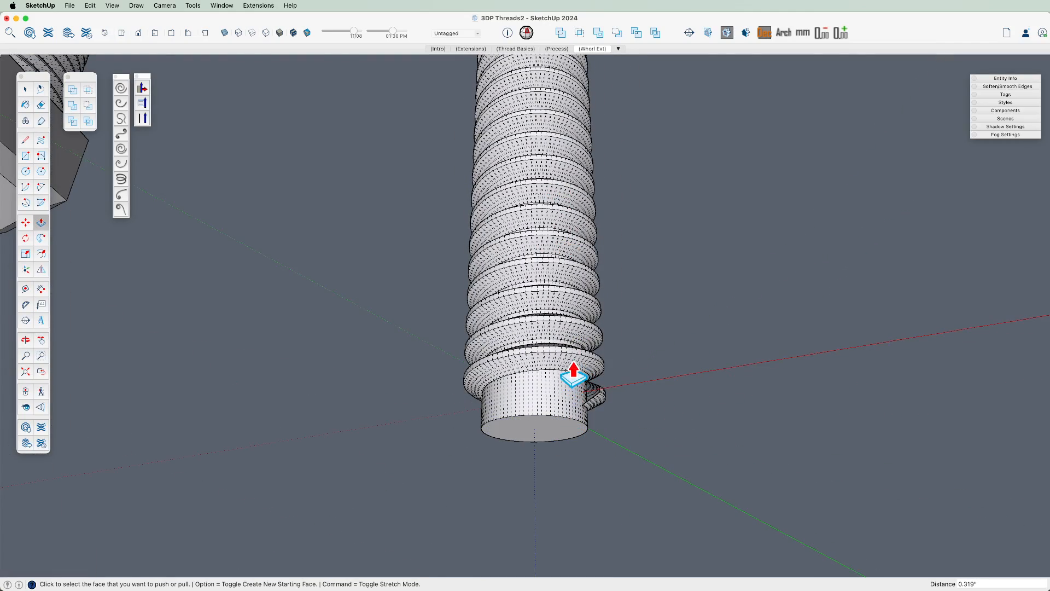
- Inside the thread group, close the open lower end of the thread with a line between its two inner corners
middle_click_drag(588, 381, 518, 414)
scroll(556, 393, "up", 5)
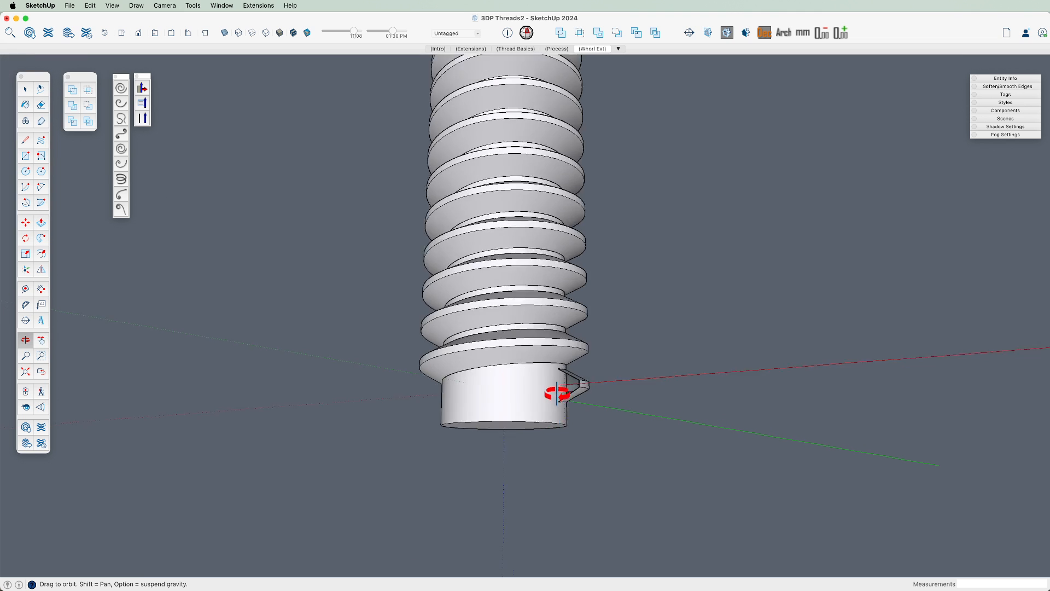
mouse_move(558, 384)
middle_mouse_down()
mouse_move(527, 388)
mouse_move(500, 465)
mouse_move(568, 391)
middle_mouse_up()
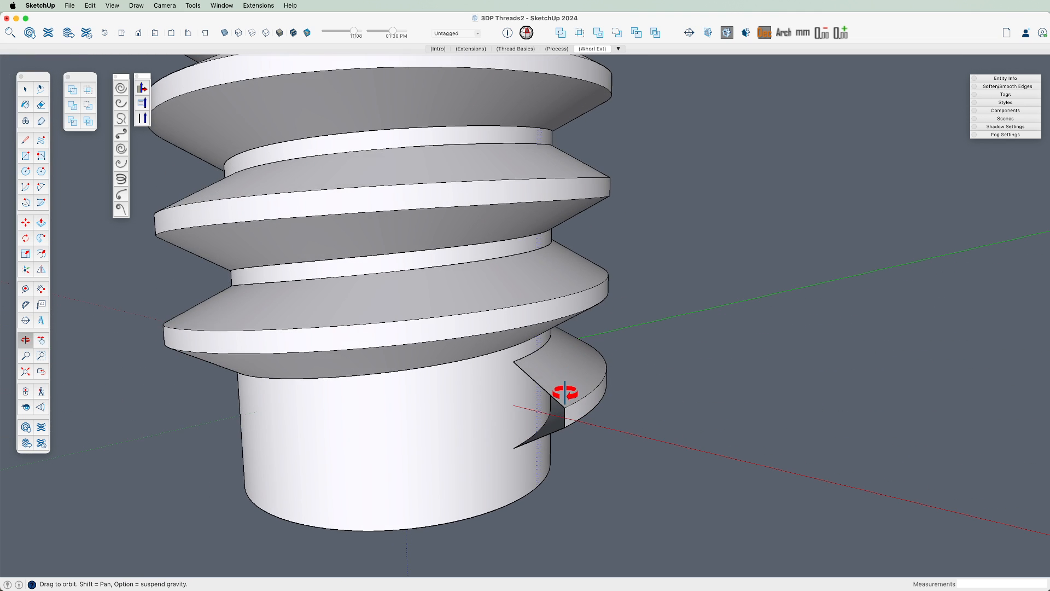
key("space")
left_click(586, 378)
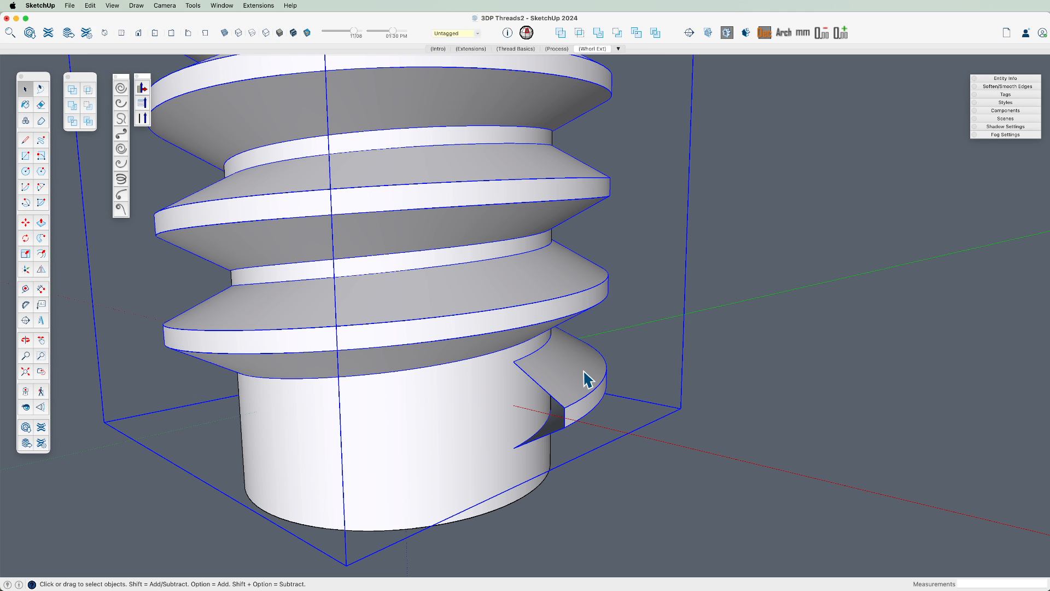
double_click(576, 314)
key("l")
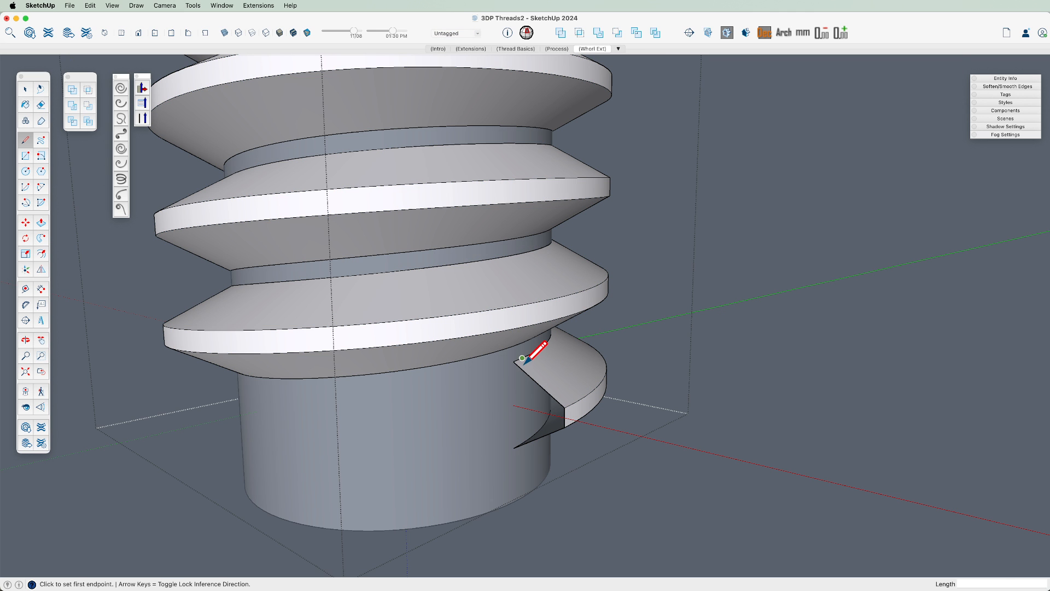
left_click(513, 361)
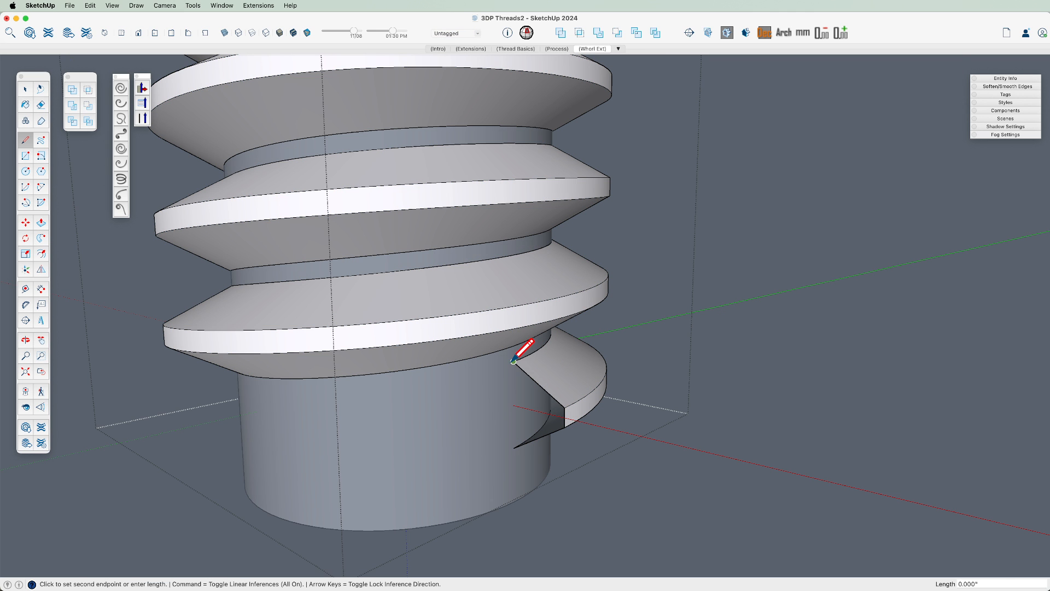
left_click(514, 448)
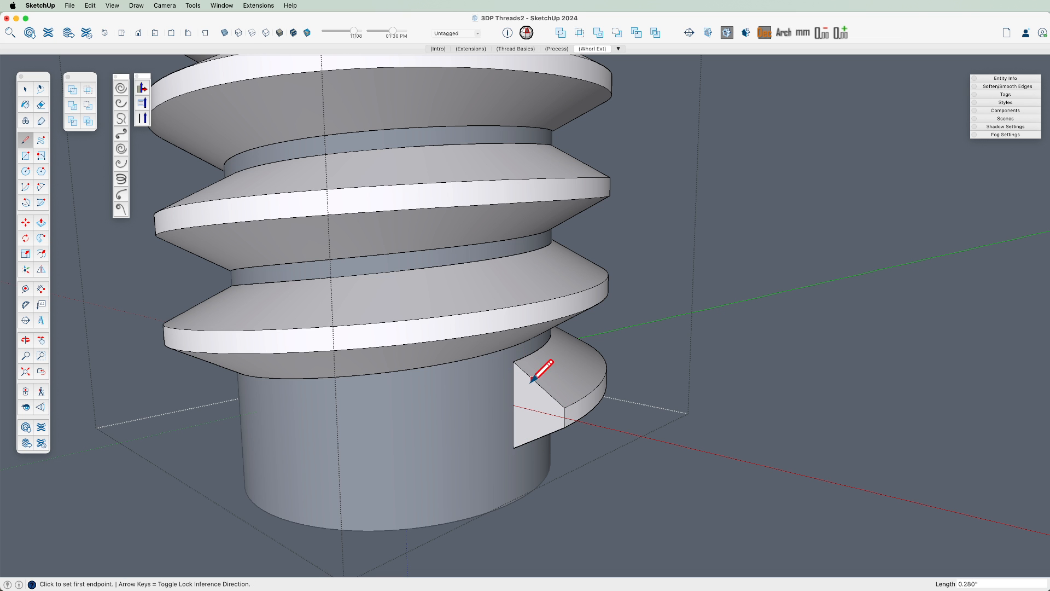
- Close the open upper end of the thread with a line between the end profile's two inner corners
scroll(535, 414, "down", 3)
scroll(539, 404, "down", 5)
mouse_move(551, 311)
middle_mouse_down()
mouse_move(562, 432)
mouse_move(374, 418)
mouse_move(410, 300)
middle_mouse_up()
scroll(478, 260, "up", 6)
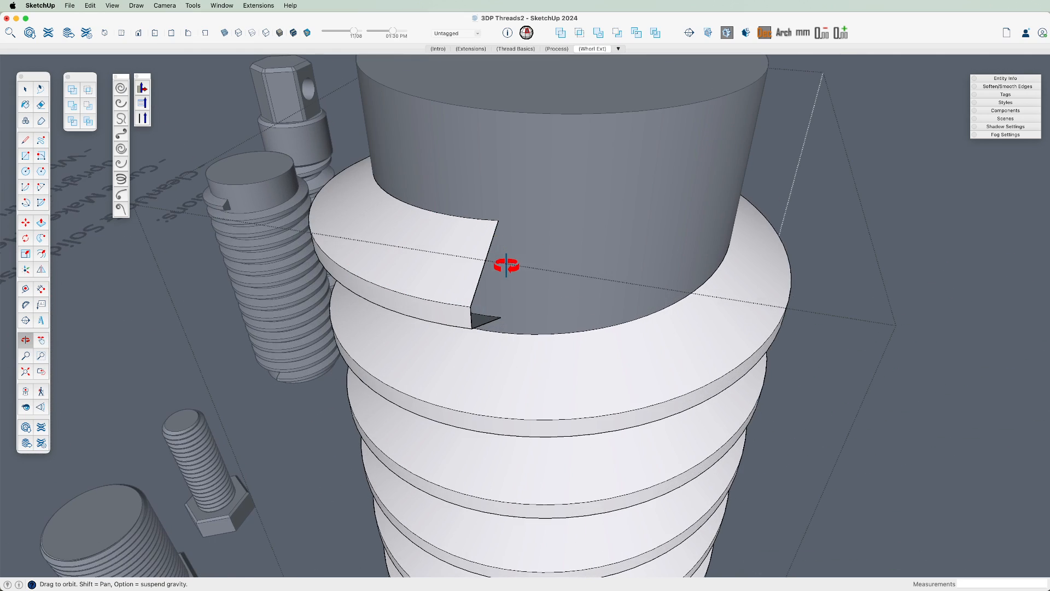
scroll(496, 281, "up", 1)
key("alt+h")
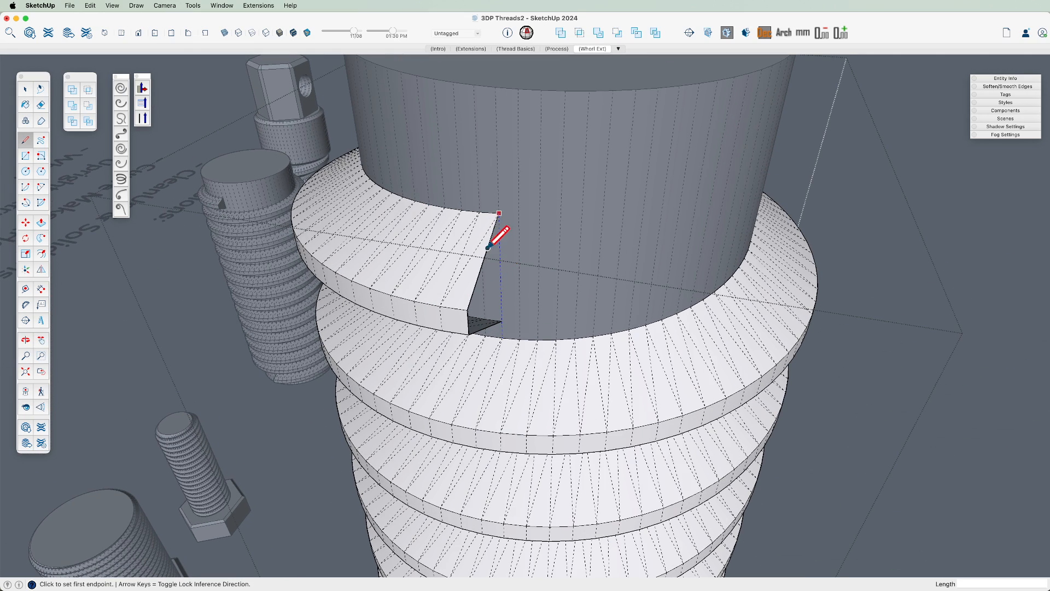
key("alt+h")
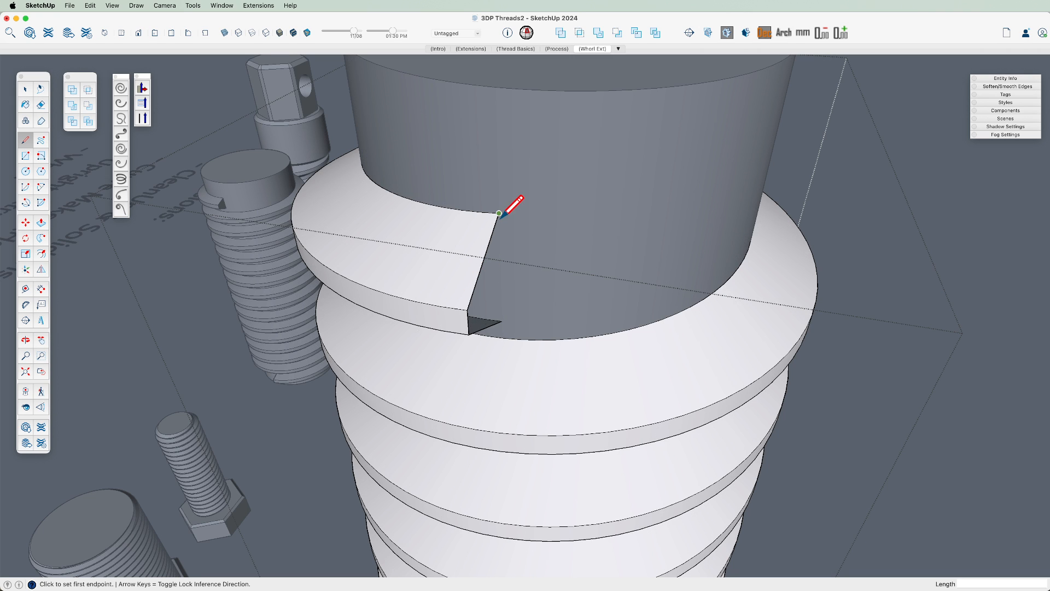
left_click(499, 212)
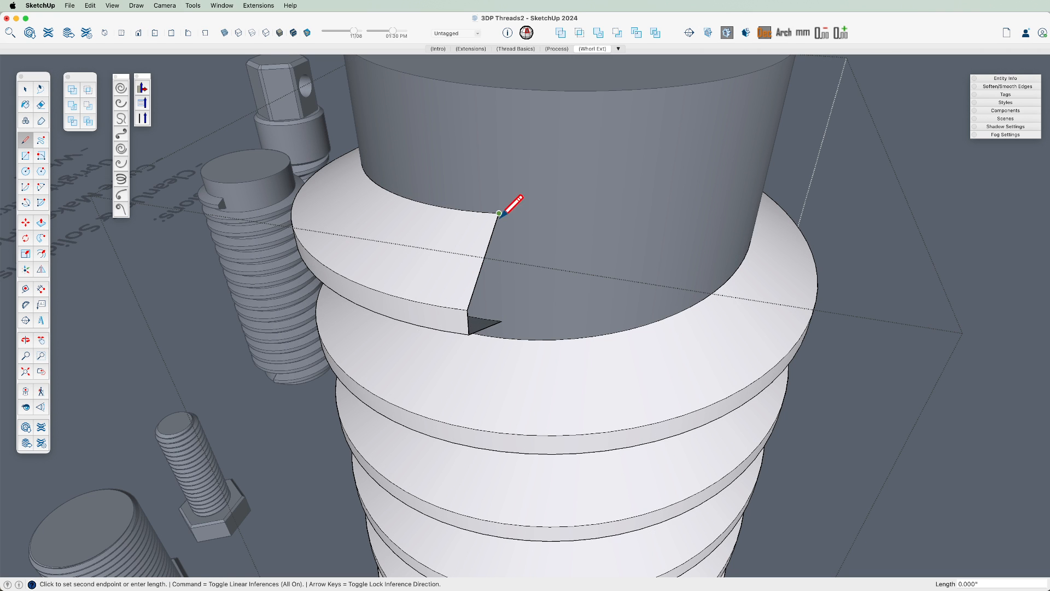
left_click(501, 321)
middle_click_drag(499, 316, 750, 300)
key("space")
- Leave the thread group and explode it so that its geometry joins the loose core cylinder
scroll(677, 305, "down", 5)
left_click(615, 322)
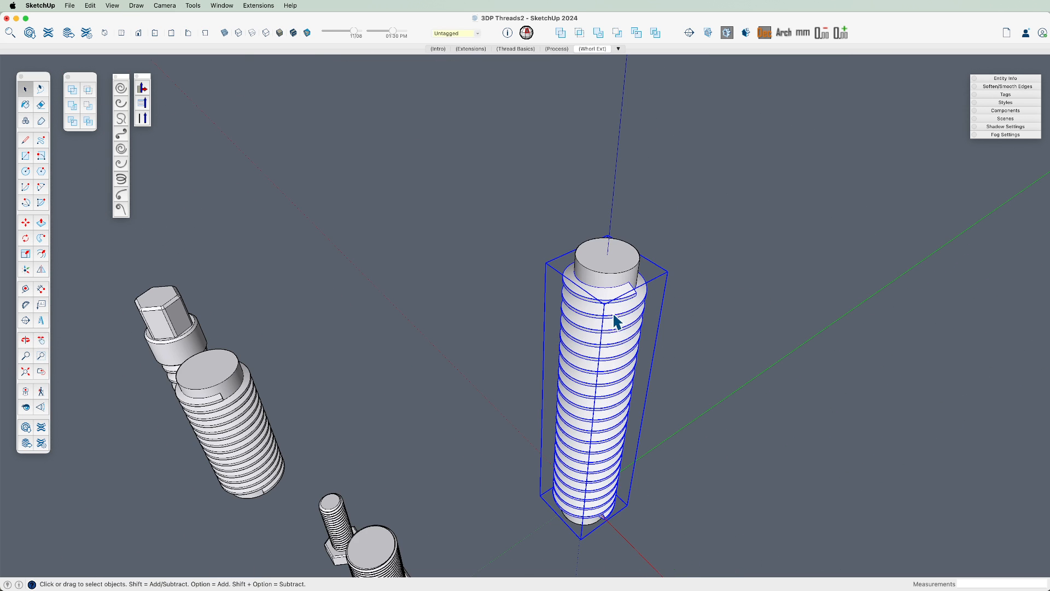
key("super+shift+a")
triple_click(618, 269)
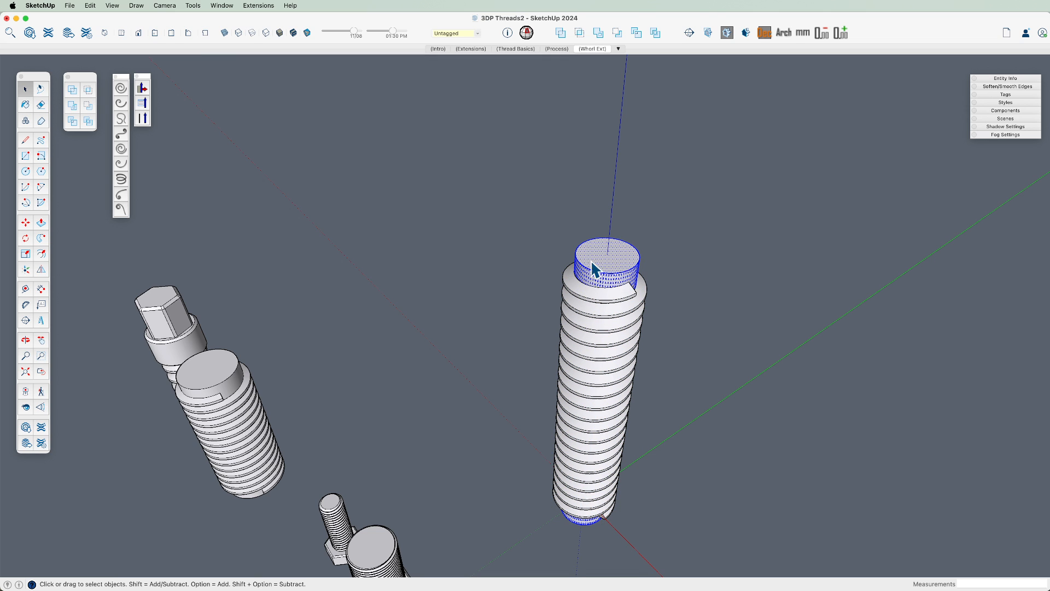
left_click(627, 305)
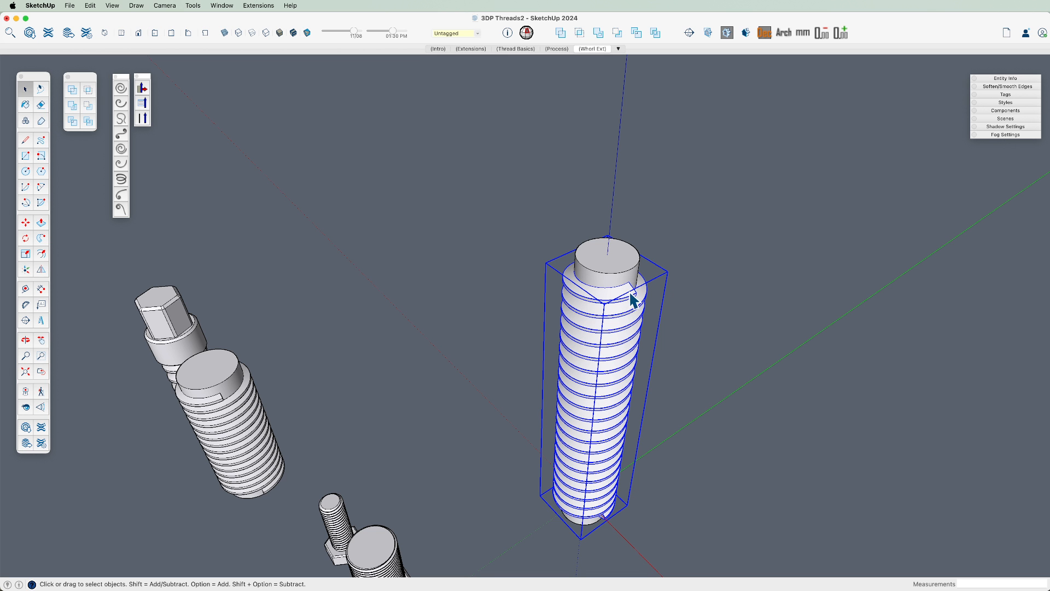
scroll(637, 287, "up", 3)
left_click(627, 281)
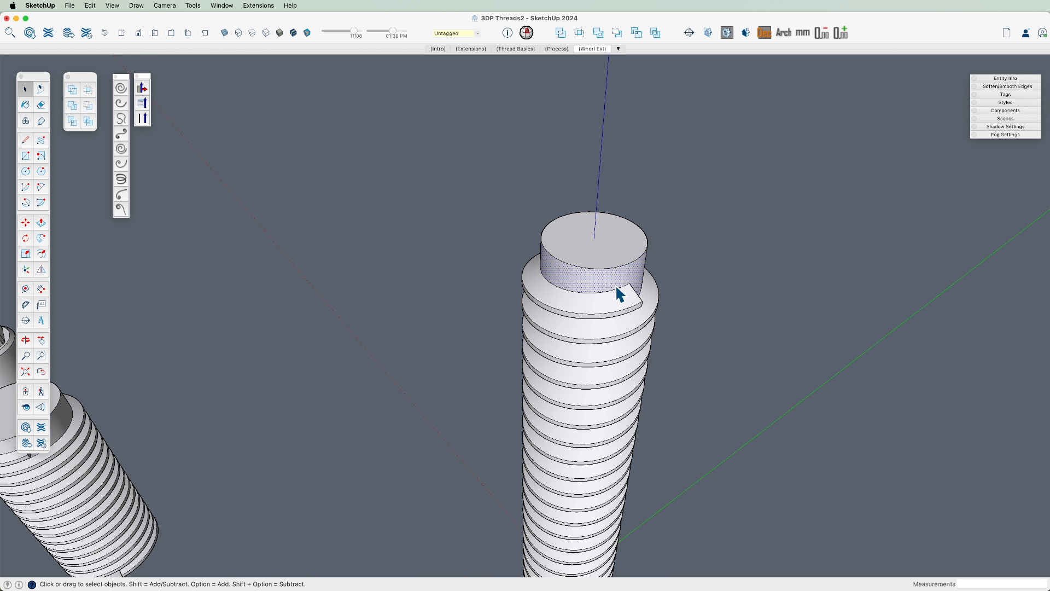
scroll(618, 292, "up", 1)
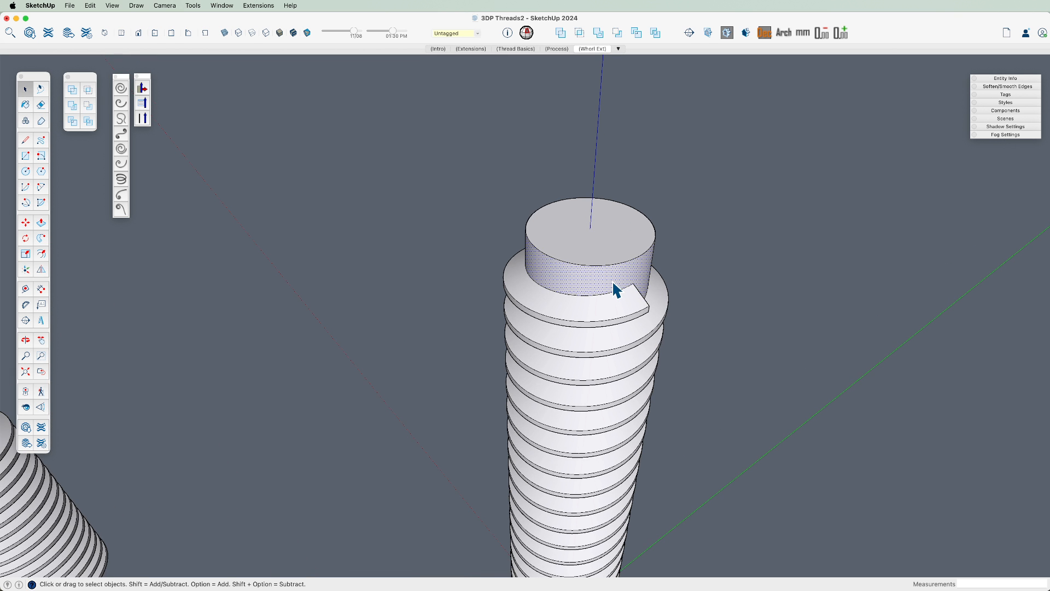
- Select all connected geometry of the thread and core cylinder and make it a single group
triple_click(585, 286)
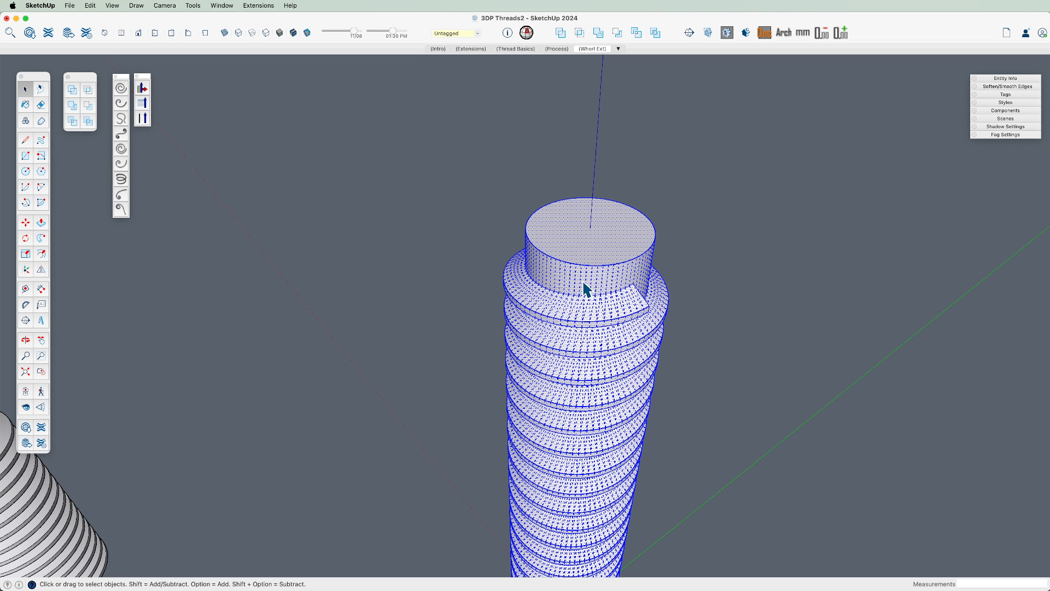
mouse_move(584, 288)
middle_mouse_down()
mouse_move(527, 274)
mouse_move(576, 169)
mouse_move(567, 253)
mouse_move(588, 270)
middle_mouse_up()
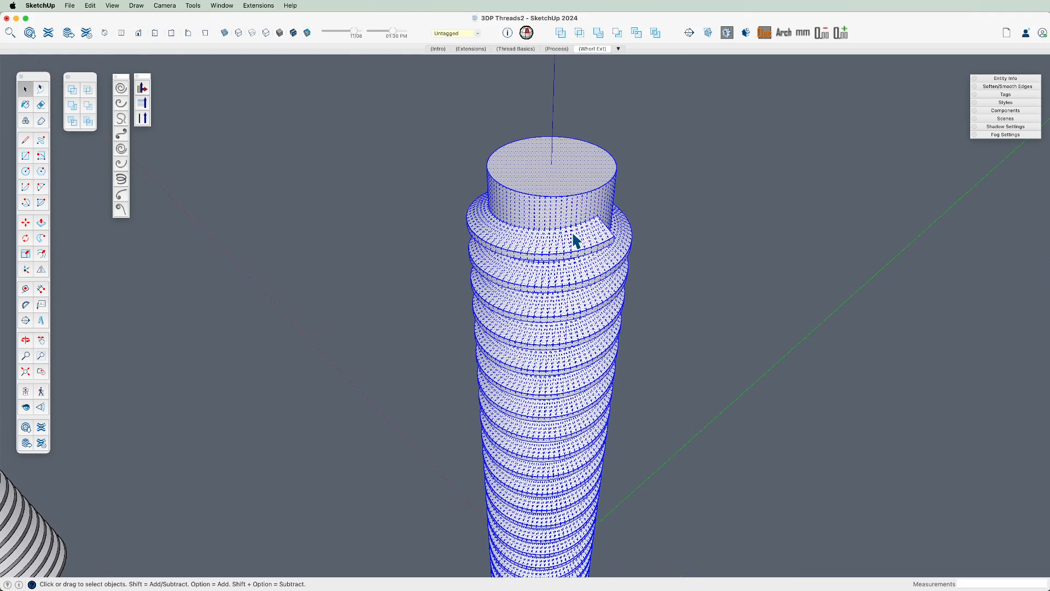
triple_click(572, 214)
key("g")
- Inside the combined rod group, draw a vertical line between the two inner corners of the thread's upper end profile, along the cylinder wall
middle_click_drag(568, 254, 398, 180)
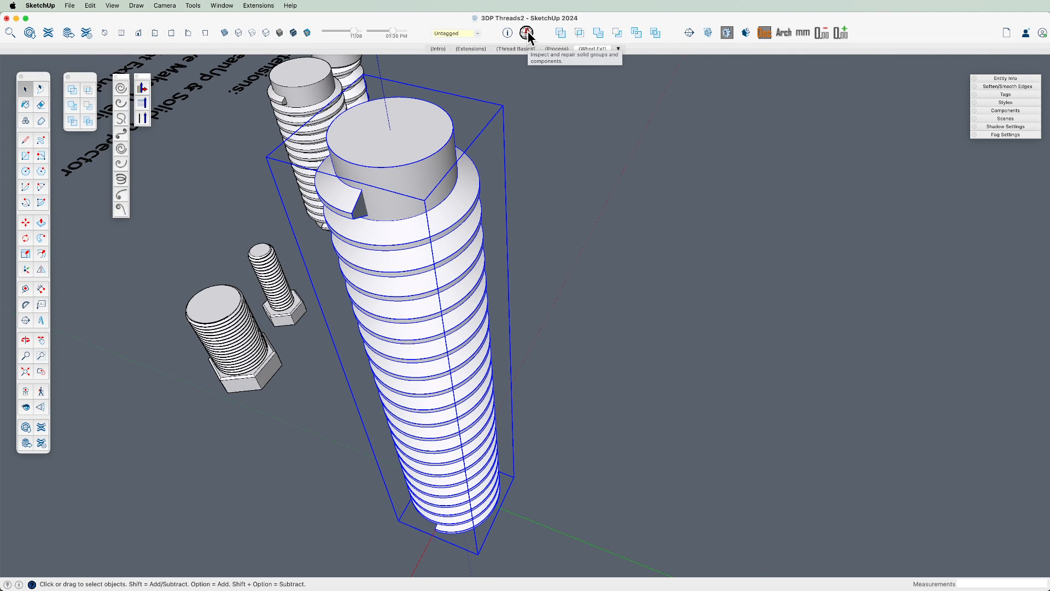
scroll(356, 215, "up", 6)
middle_click_drag(356, 215, 468, 257, "shift")
middle_click_drag(468, 257, 509, 303)
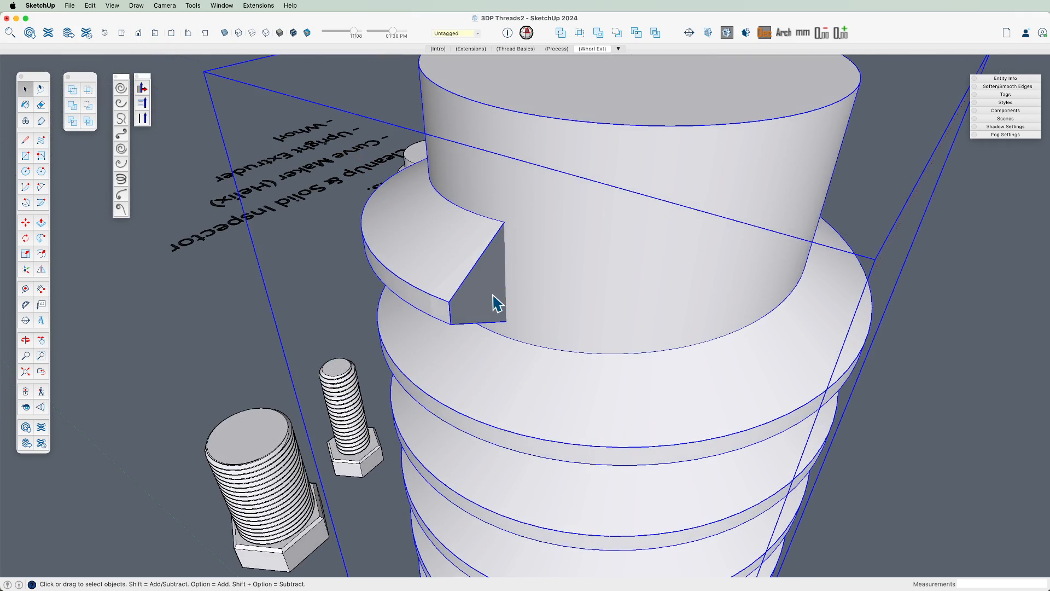
double_click(496, 302)
key("l")
left_click(506, 321)
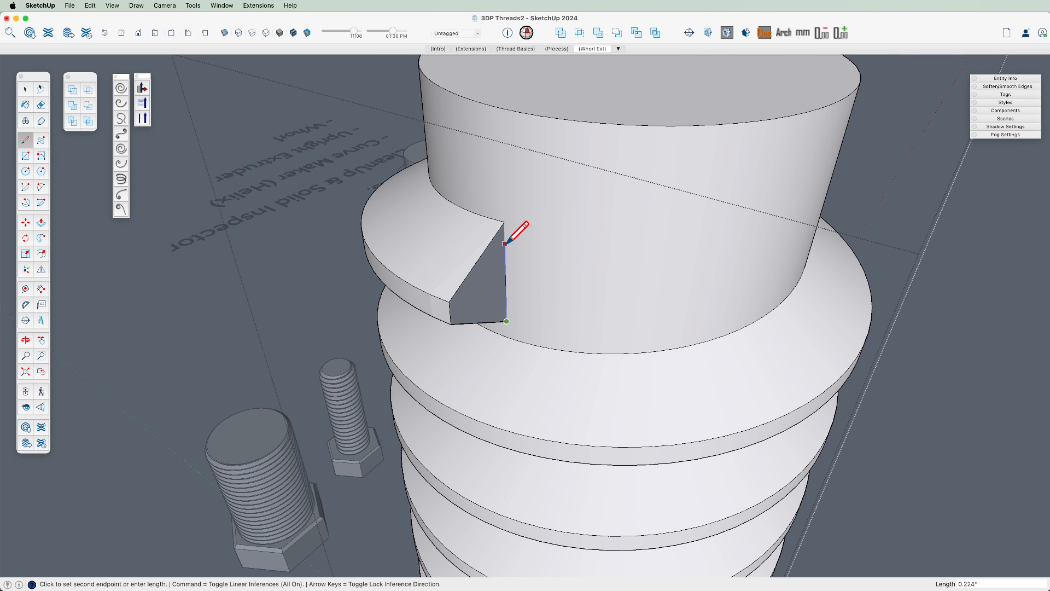
left_click(504, 222)
scroll(500, 246, "down", 3)
key("h")
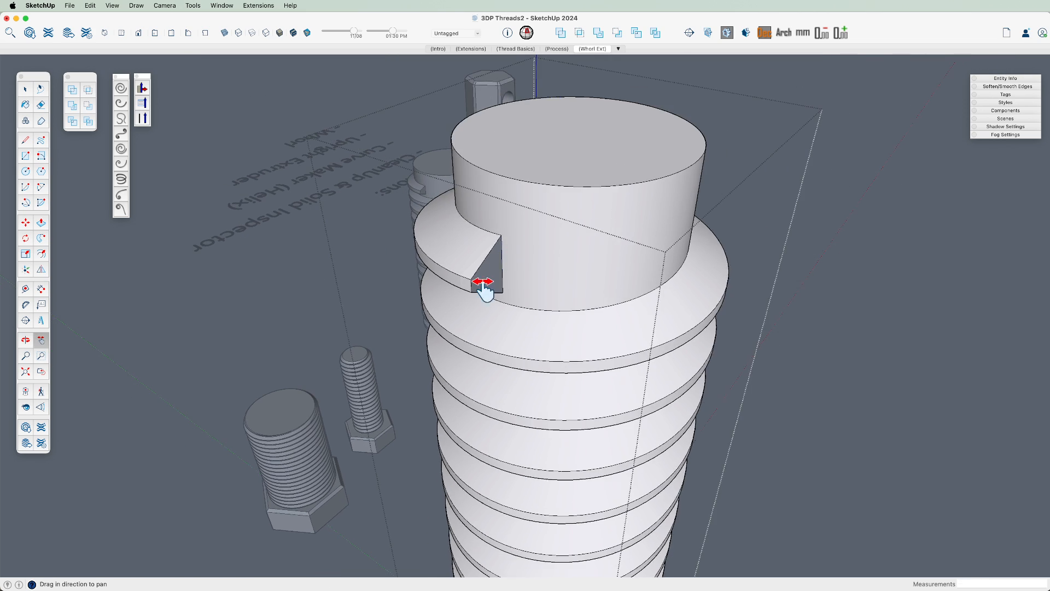
- Draw a line along the missing inner vertical edge of the thread's end face near the base of the rod
left_click_drag(483, 284, 435, 178)
scroll(440, 284, "down", 3)
left_click_drag(451, 358, 472, 316)
middle_click_drag(473, 325, 606, 259)
scroll(533, 350, "up", 6)
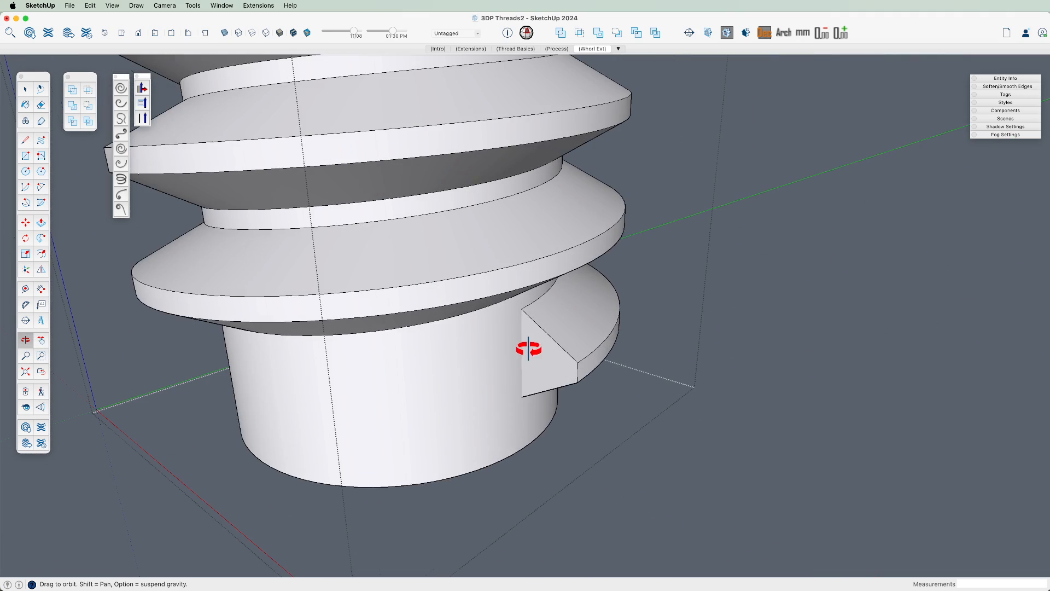
key("l")
left_click(521, 309)
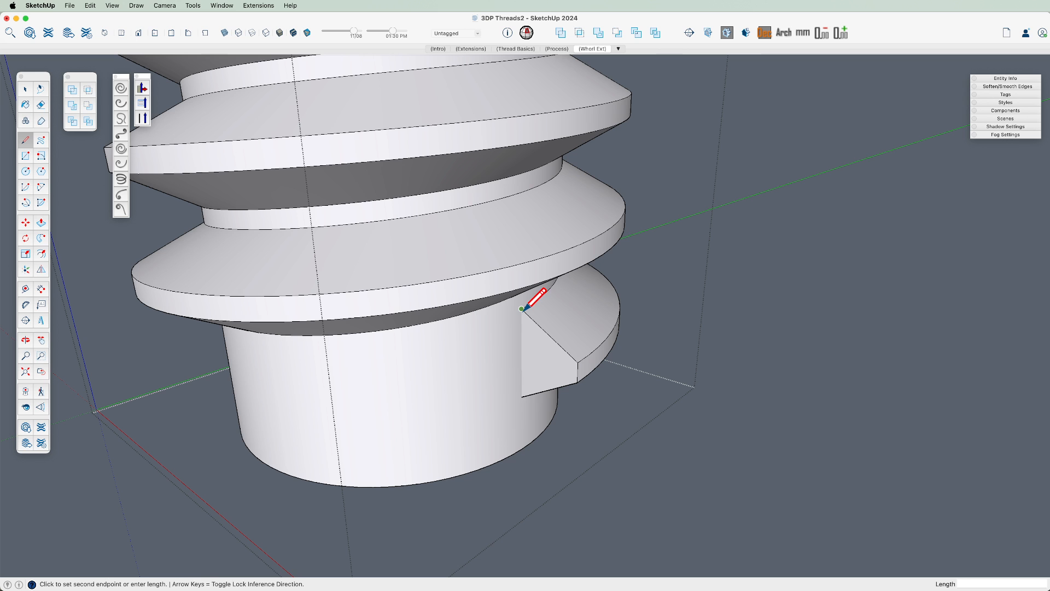
left_click(522, 396)
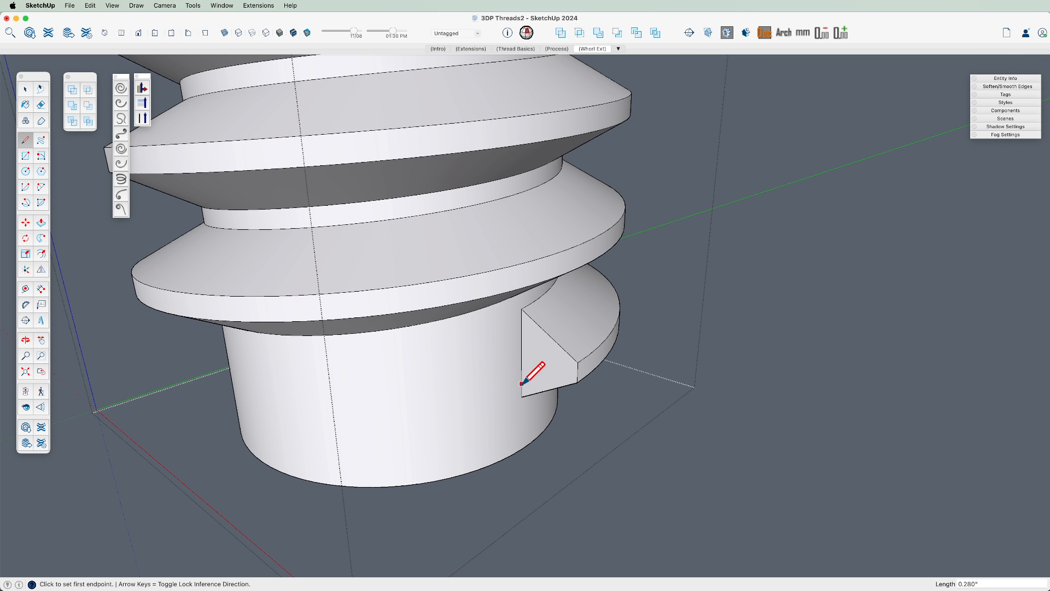
key("space")
- Select the whole threaded rod and check it for errors with Solid Inspector
scroll(530, 379, "down", 6)
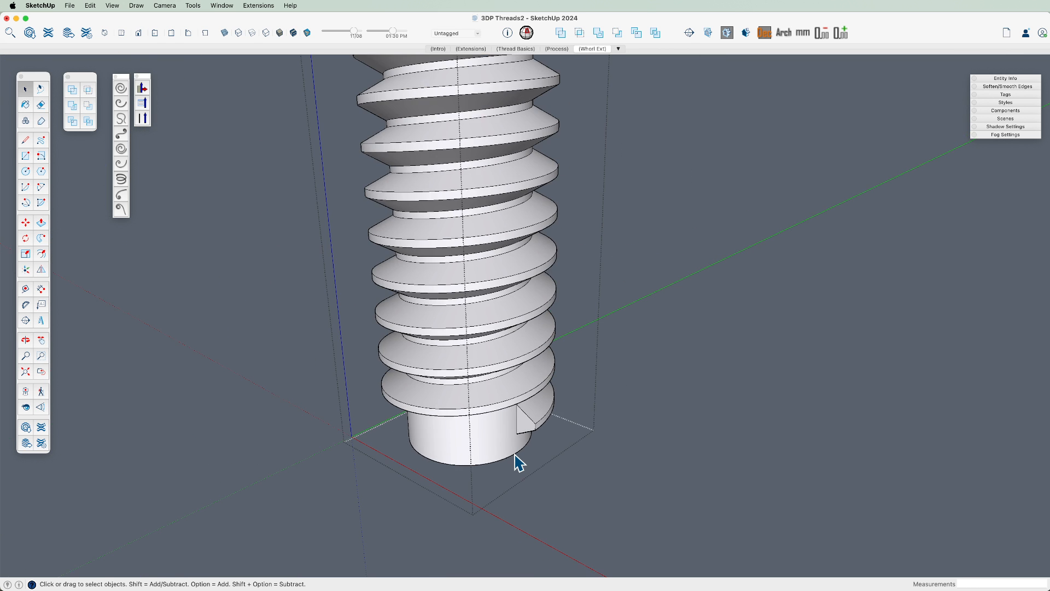
scroll(568, 465, "down", 4)
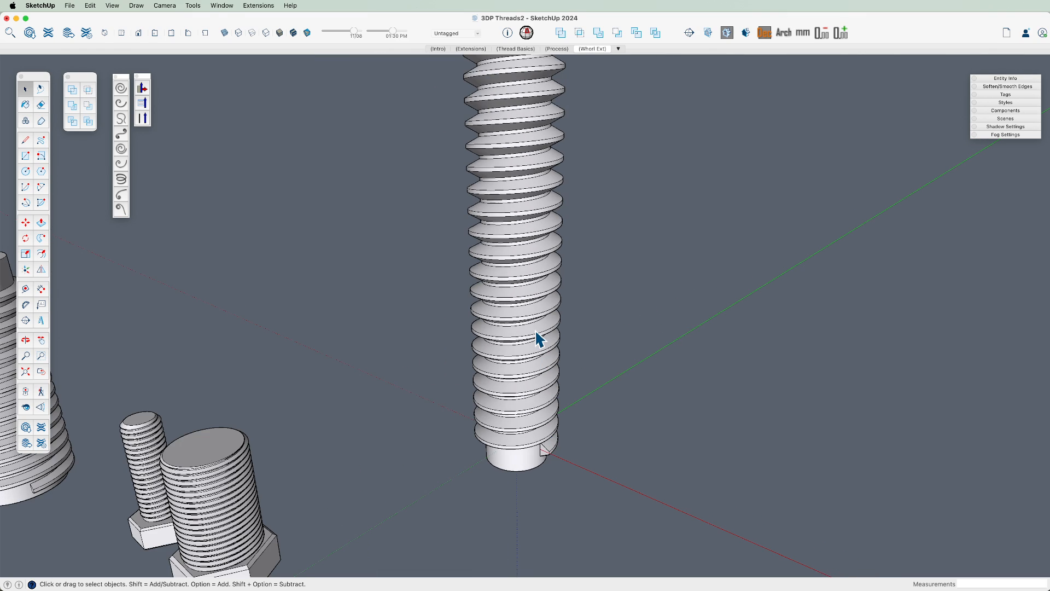
left_click(539, 338)
scroll(539, 339, "down", 2)
key("h")
left_click_drag(529, 275, 510, 342)
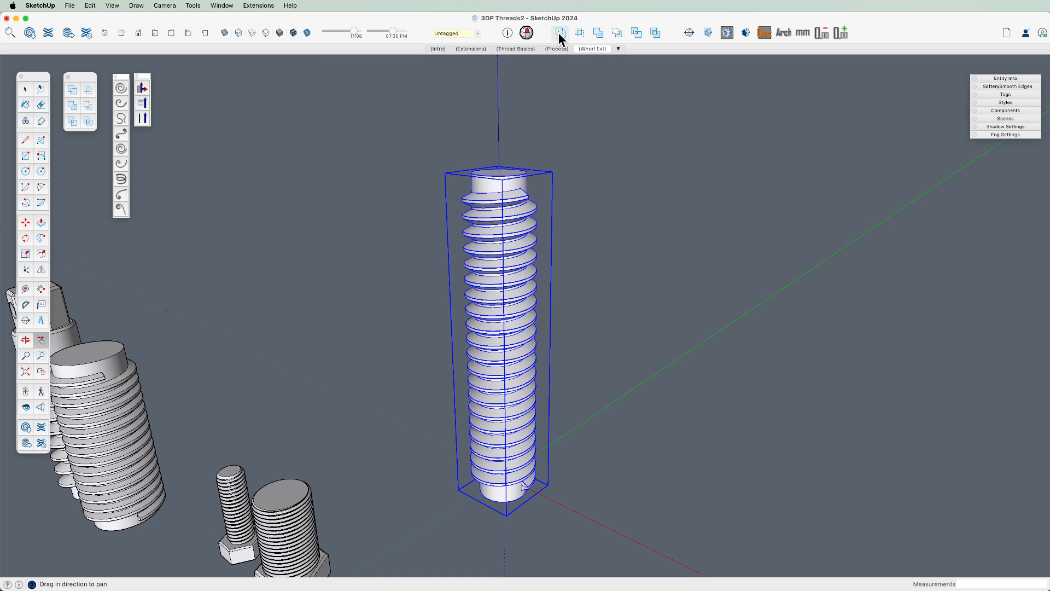
left_click(527, 33)
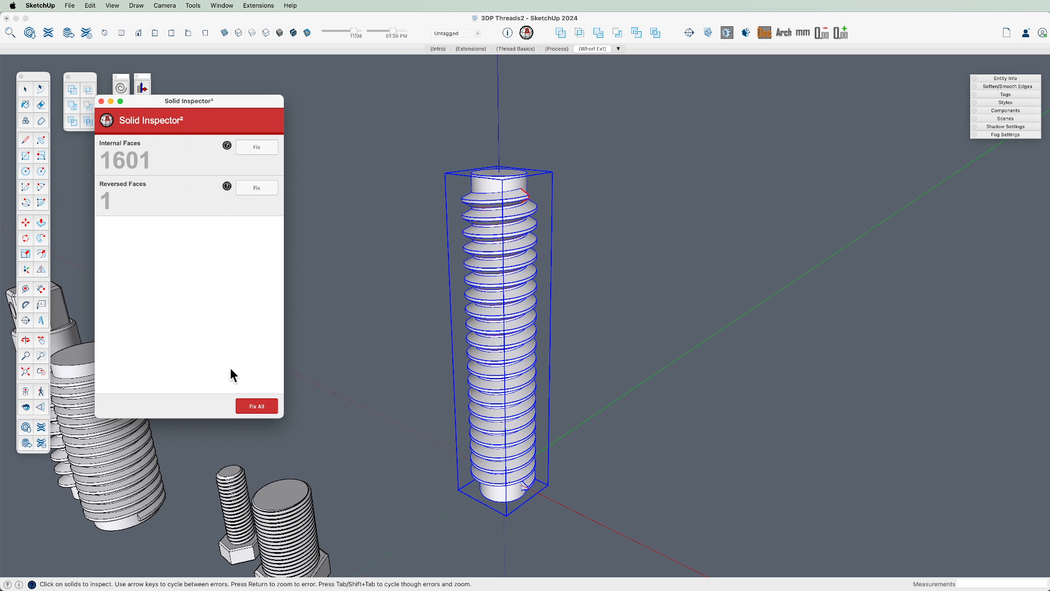
left_click(101, 102)
- Turn on X-ray display and run Solid Inspector on the model with nothing selected
key("o")
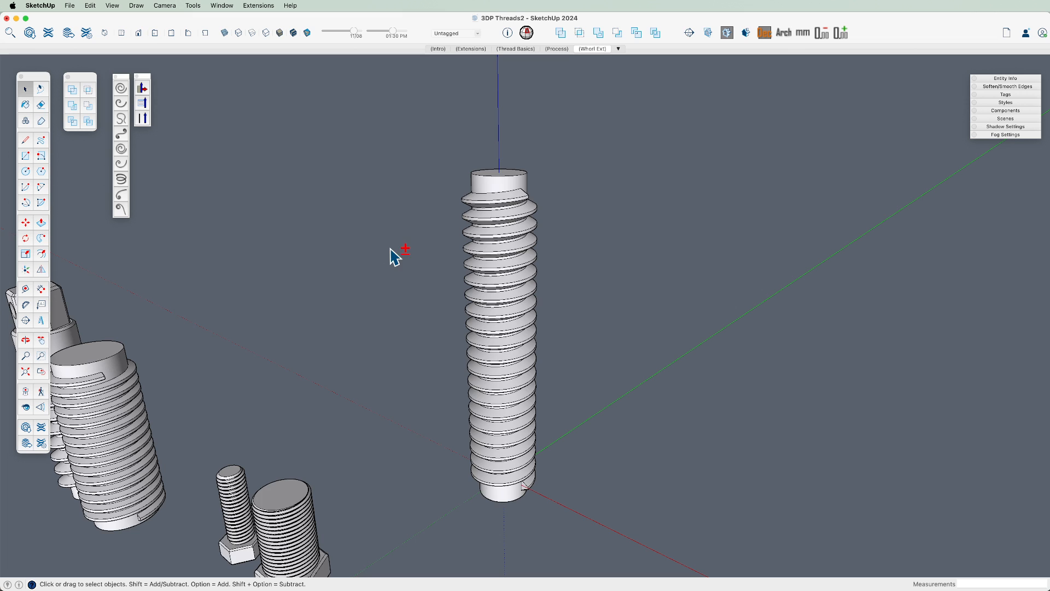
key("x")
left_click_drag(514, 271, 533, 405)
scroll(485, 190, "up", 3)
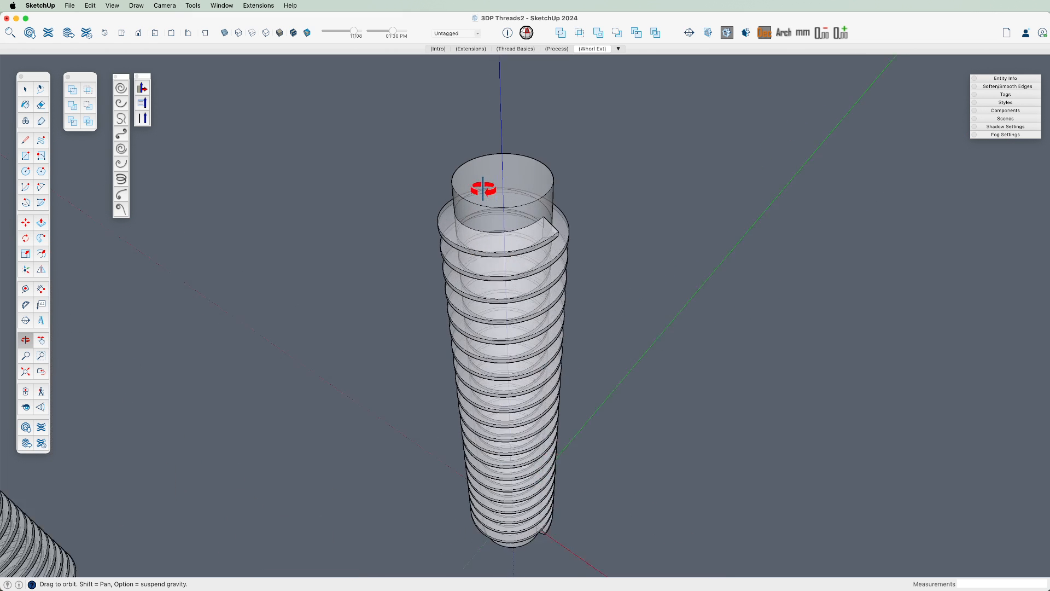
left_click_drag(539, 322, 518, 182)
left_click(527, 32)
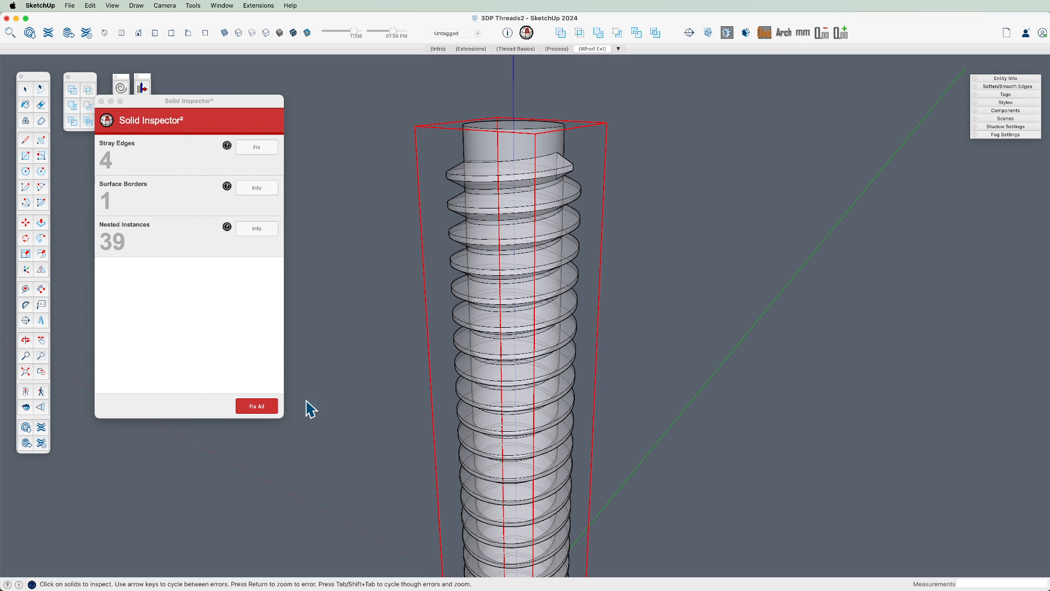
left_click(101, 102)
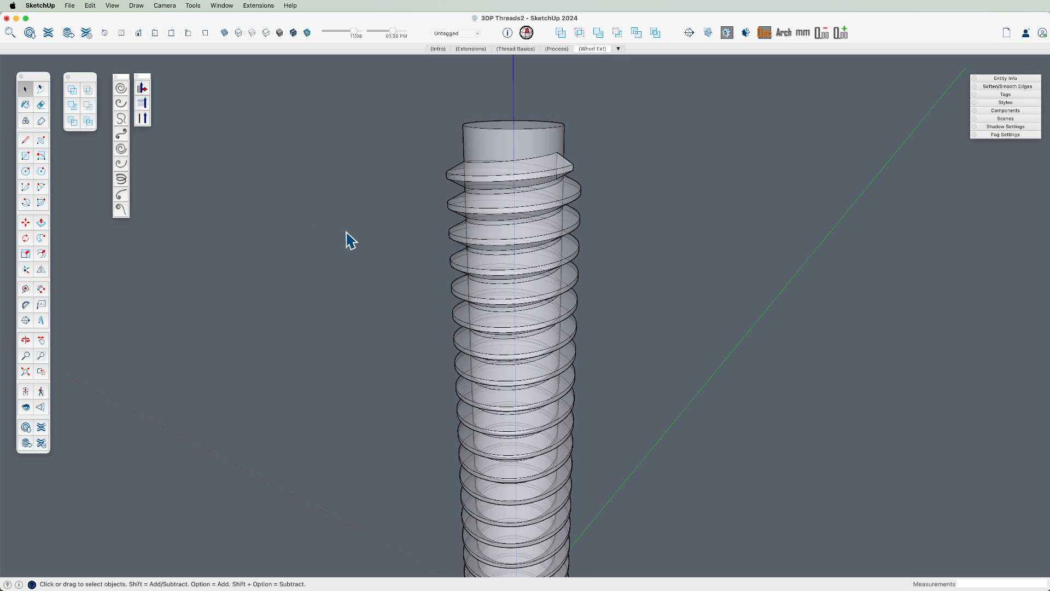
- Fix all errors of the threaded rod with Solid Inspector and close the inspector
left_click(532, 183)
left_click(532, 34)
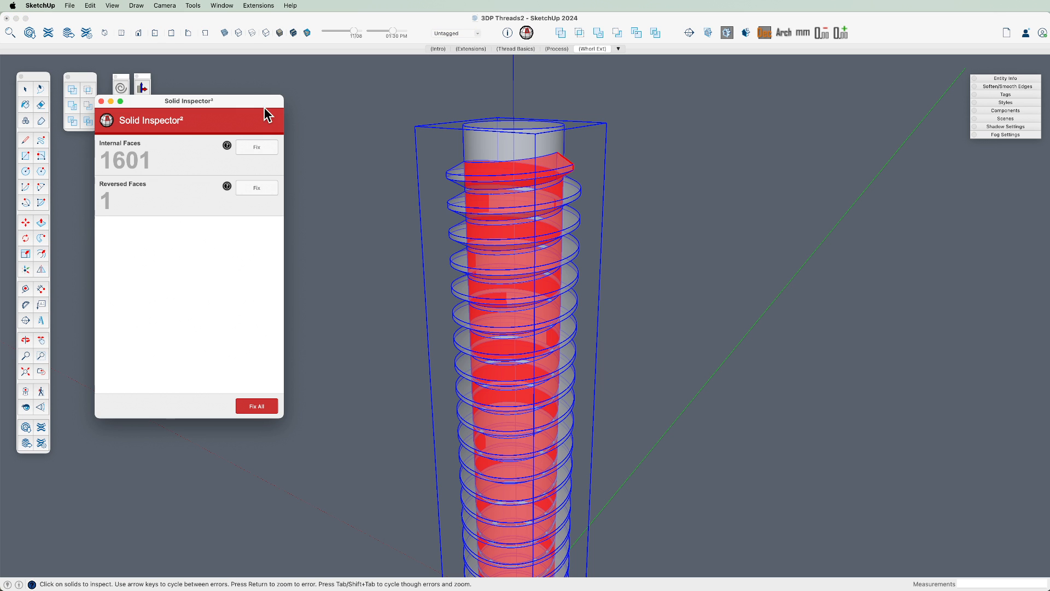
left_click(255, 406)
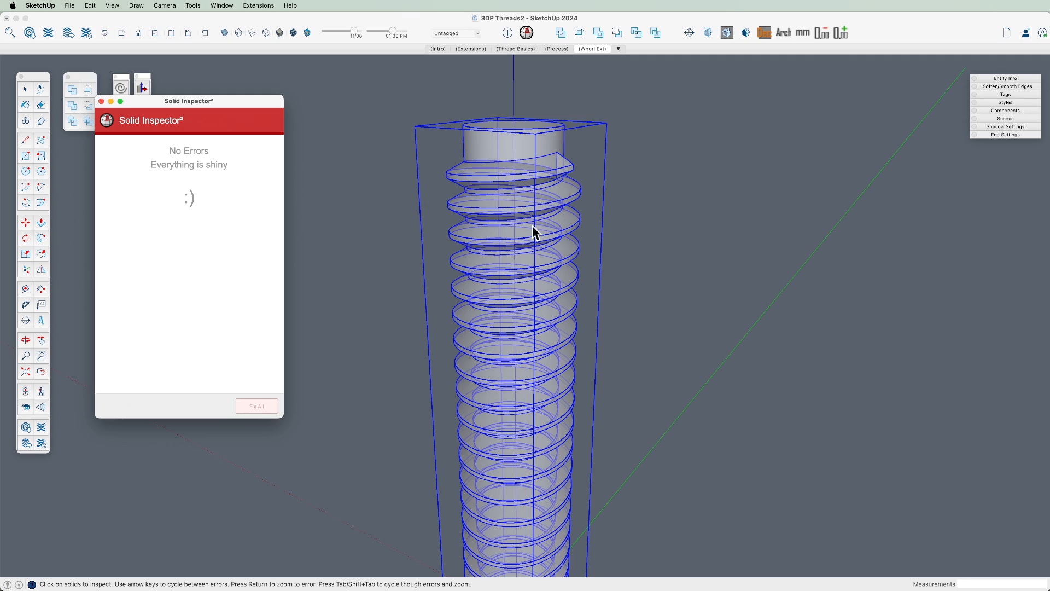
middle_click_drag(525, 179, 501, 268)
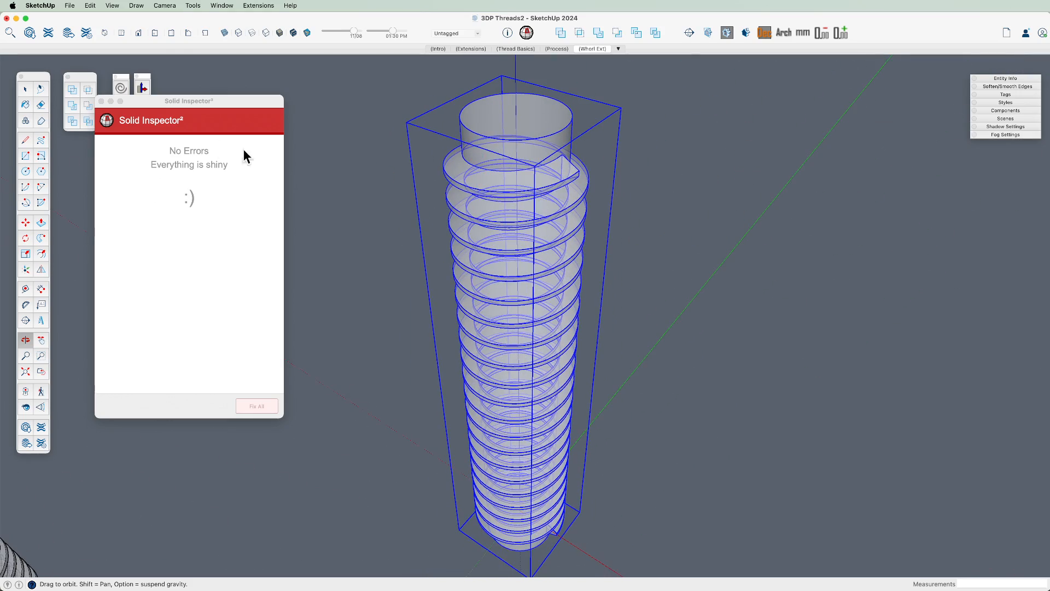
left_click(101, 102)
- Turn off X-ray display so the repaired threaded rod is shown shaded
middle_click_drag(335, 234, 558, 148)
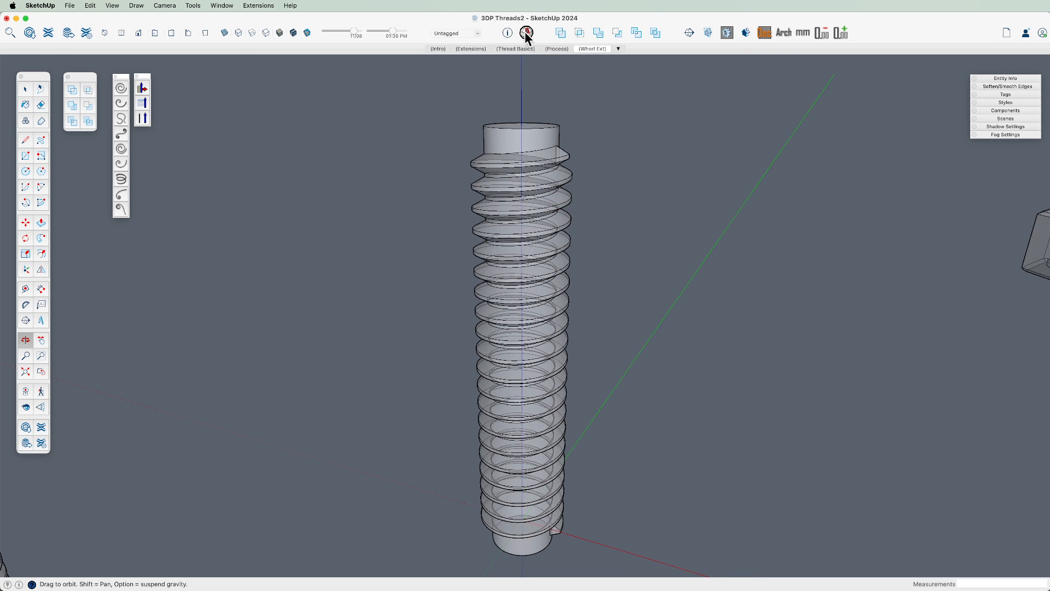
middle_click_drag(567, 215, 497, 271)
scroll(525, 262, "down", 3)
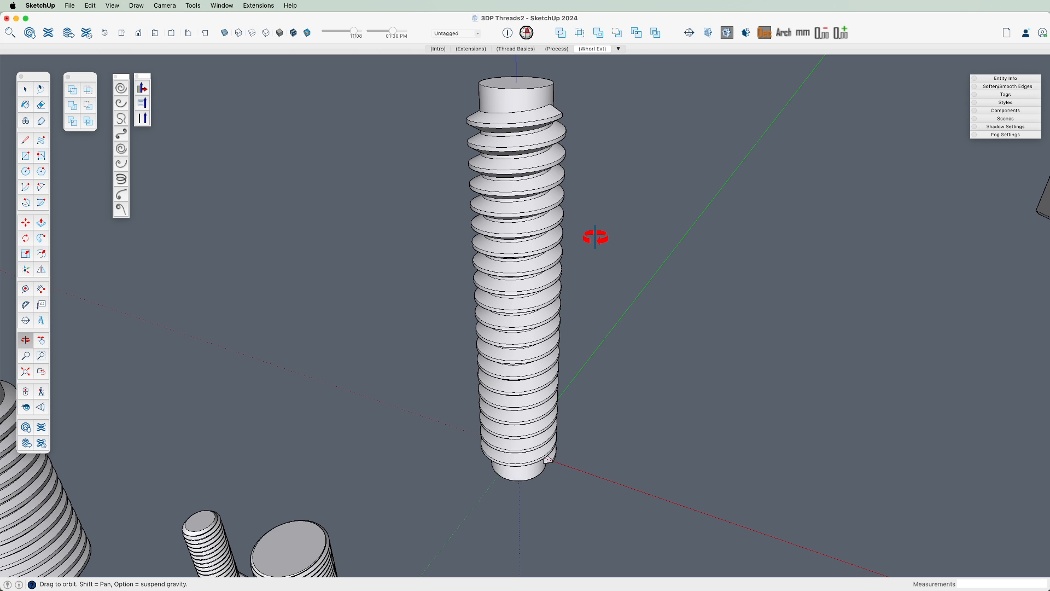
middle_click_drag(565, 241, 551, 300, "shift")
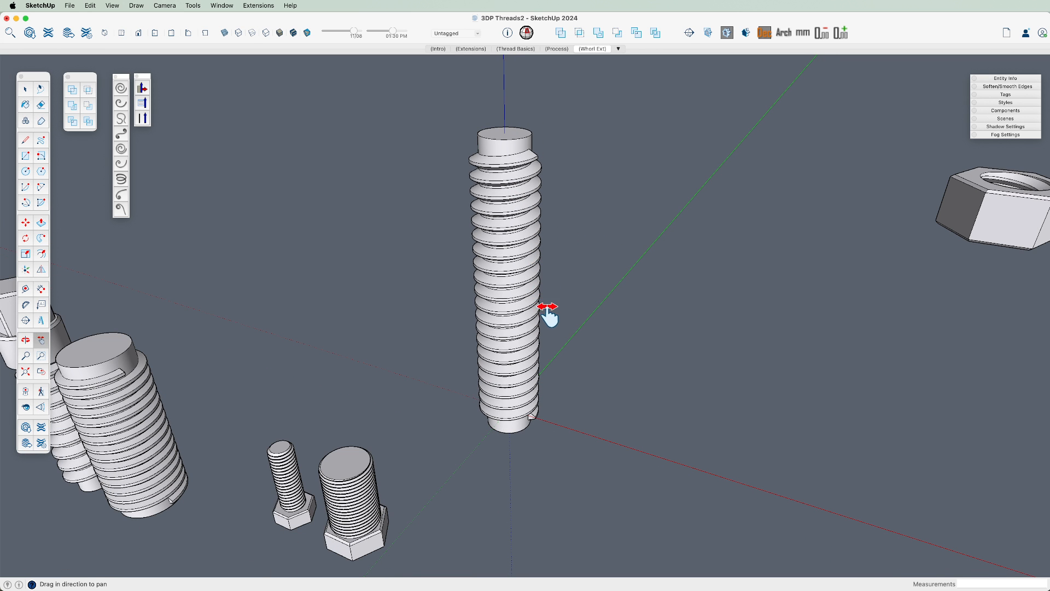
- Scale the threaded rod up uniformly by a factor of 100, then raise the factor to 1000
key("space")
left_click(518, 303)
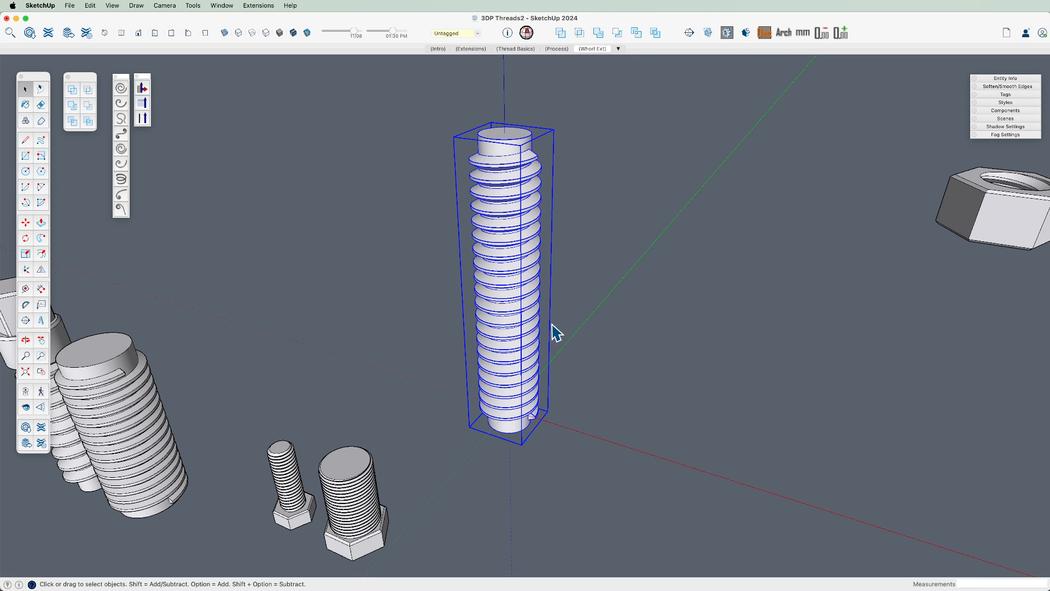
middle_click_drag(533, 311, 554, 377)
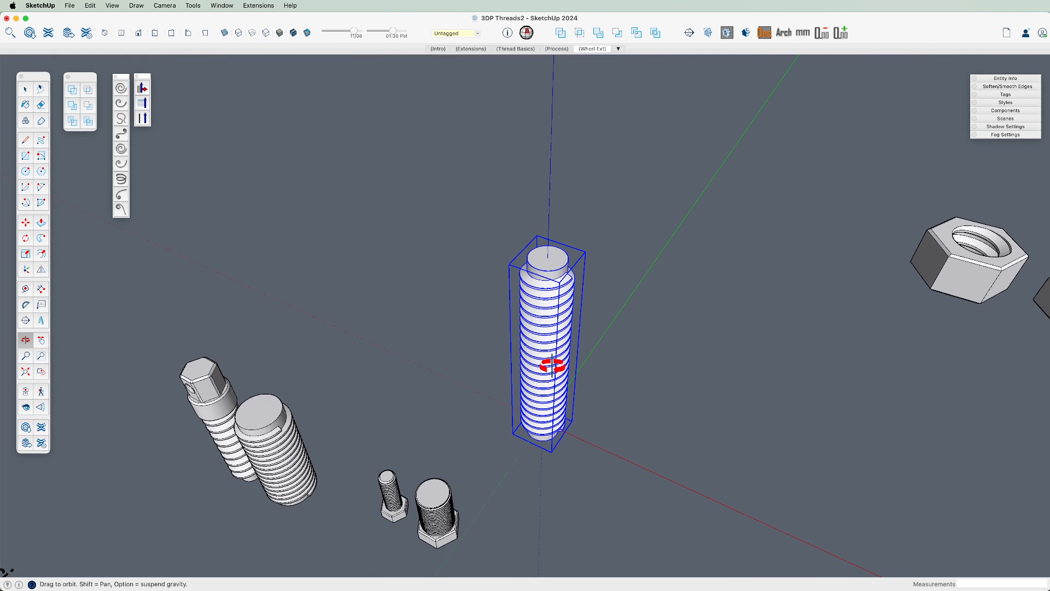
scroll(563, 272, "up", 5)
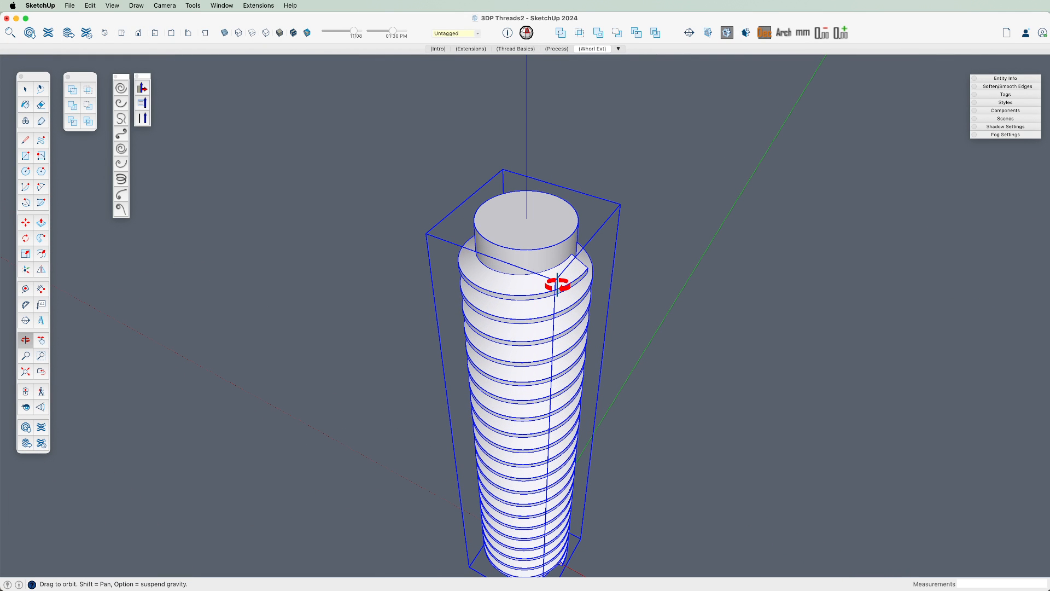
scroll(558, 284, "down", 4)
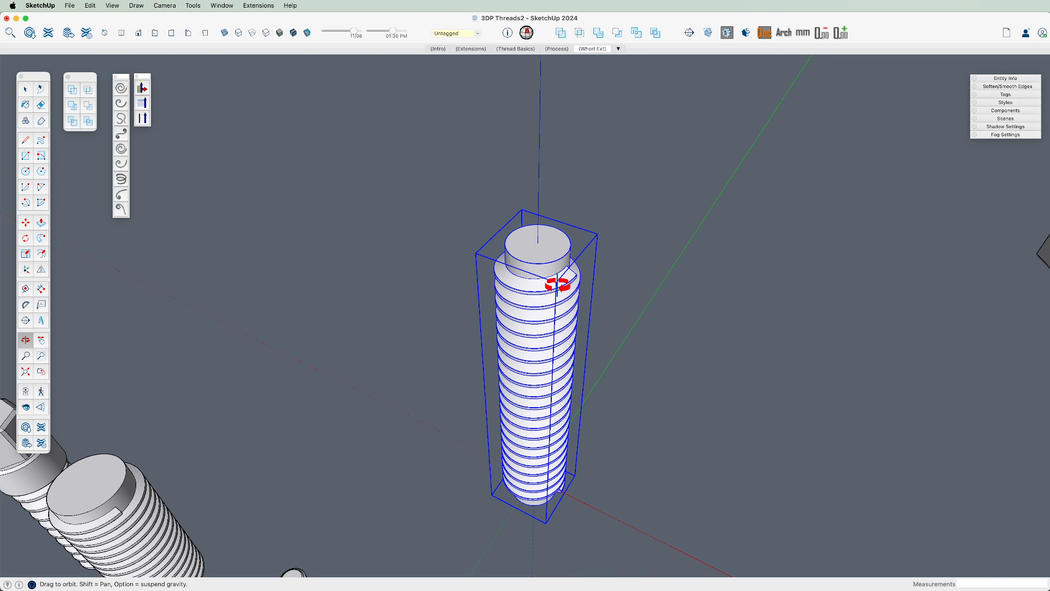
left_click_drag(559, 287, 518, 252)
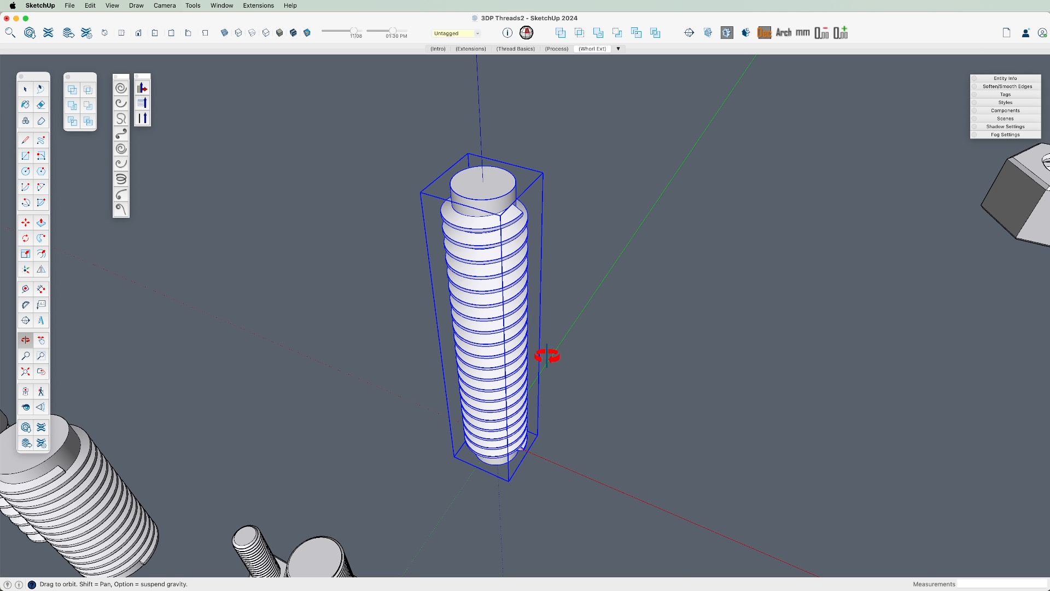
scroll(546, 356, "down", 10)
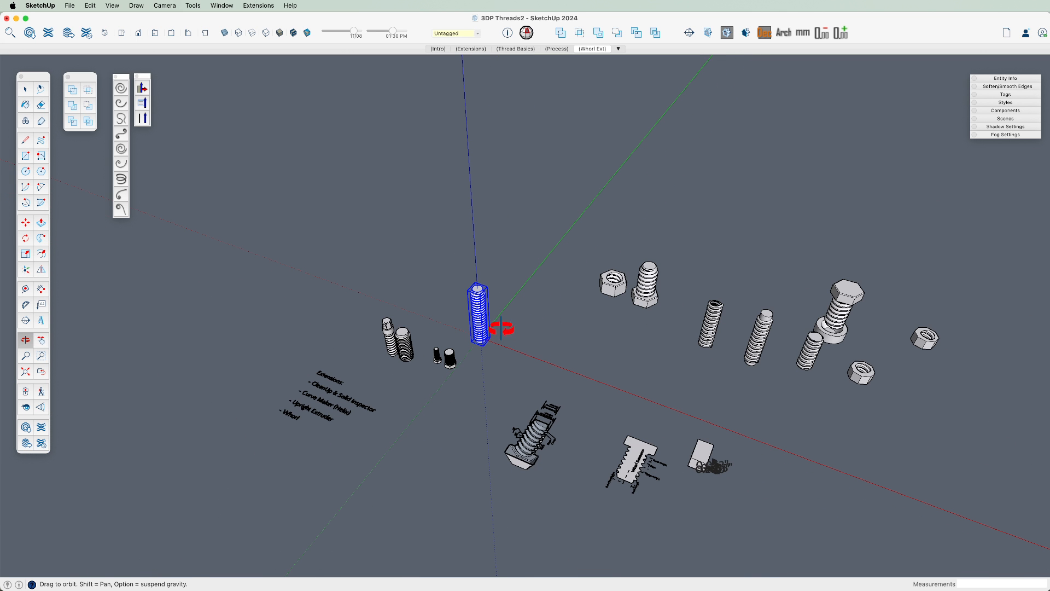
key("s")
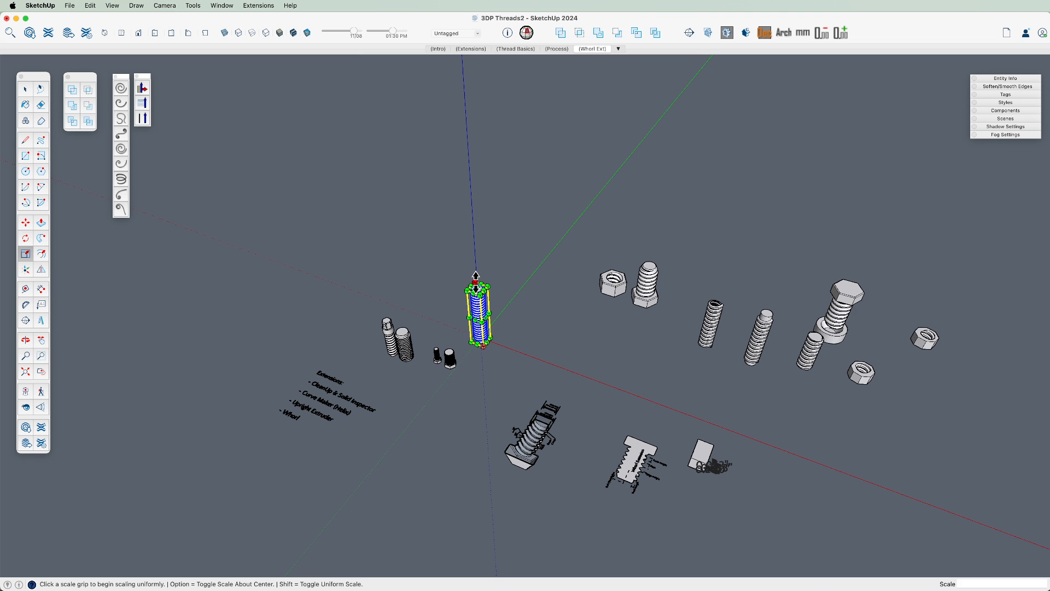
left_click(475, 282)
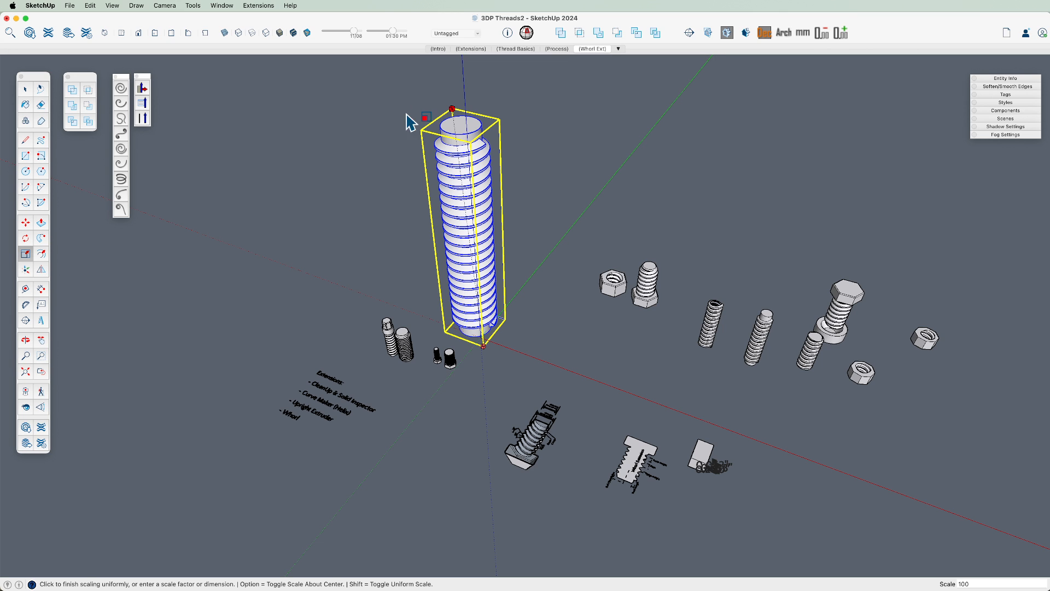
type("100")
key("Return")
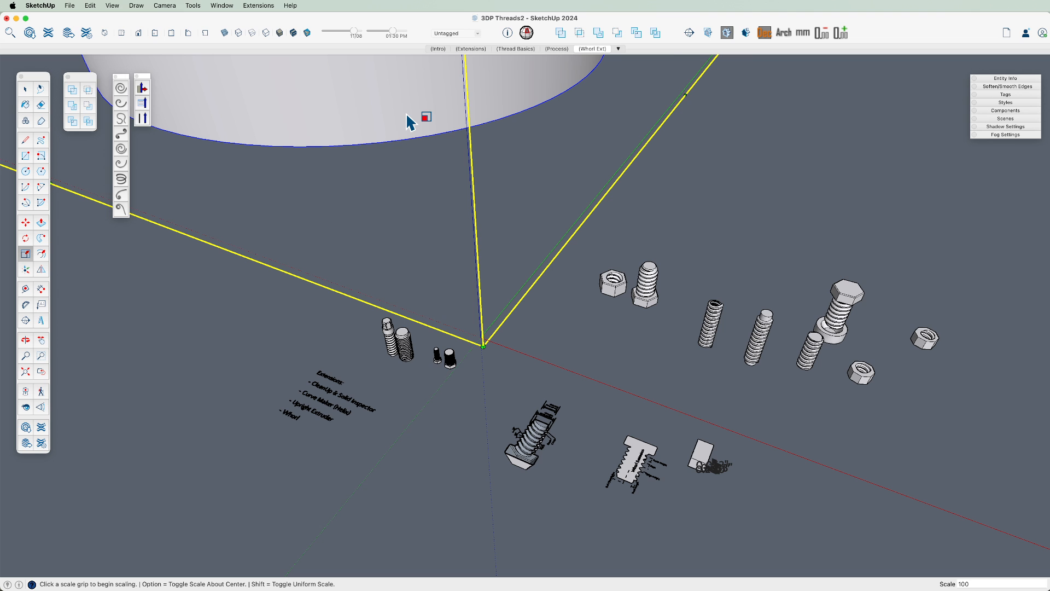
key("Return")
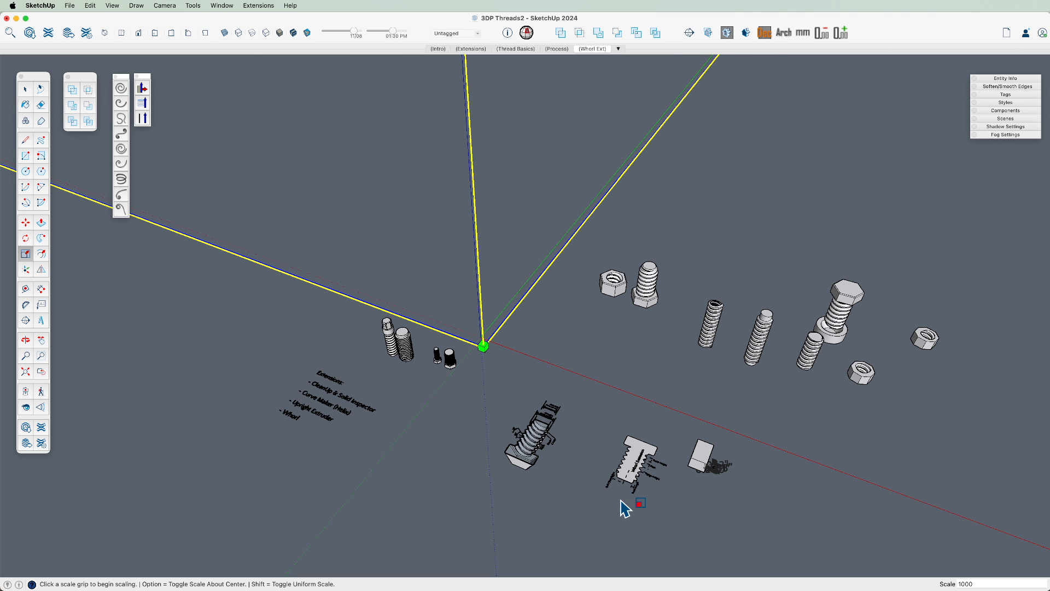
- Draw a six-sided polygon centred on the rod's top face, extending past the thread's outer edge
scroll(716, 506, "down", 15)
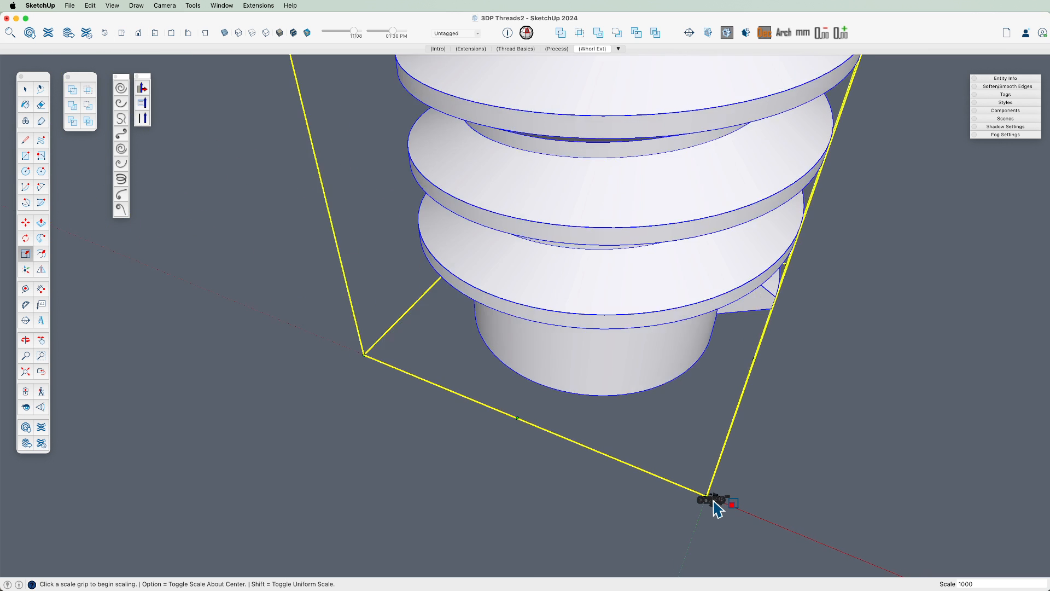
scroll(714, 503, "down", 10)
key("h")
left_click_drag(702, 431, 575, 465)
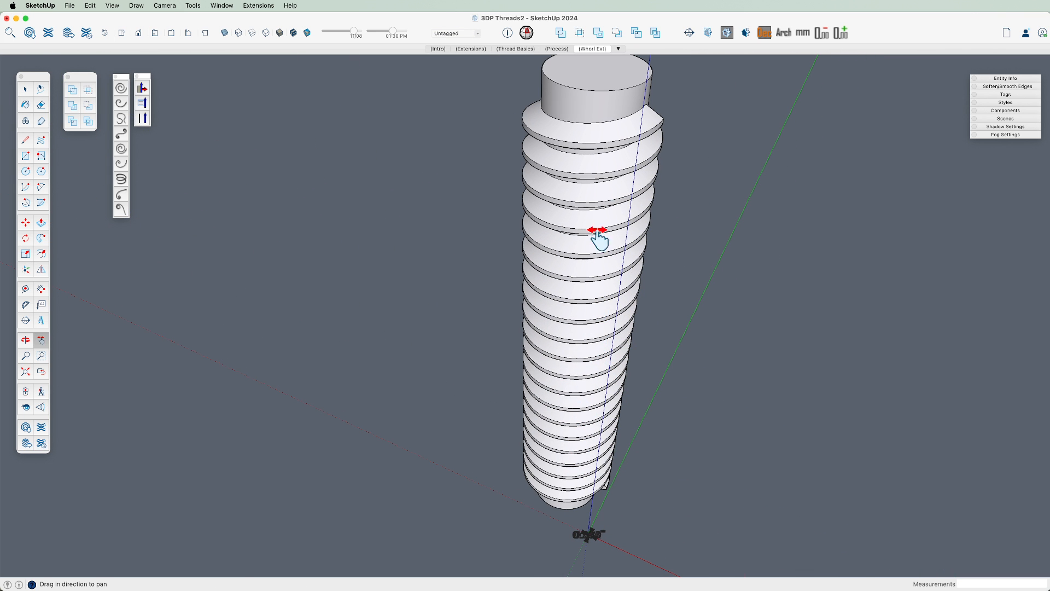
middle_click_drag(591, 233, 548, 336)
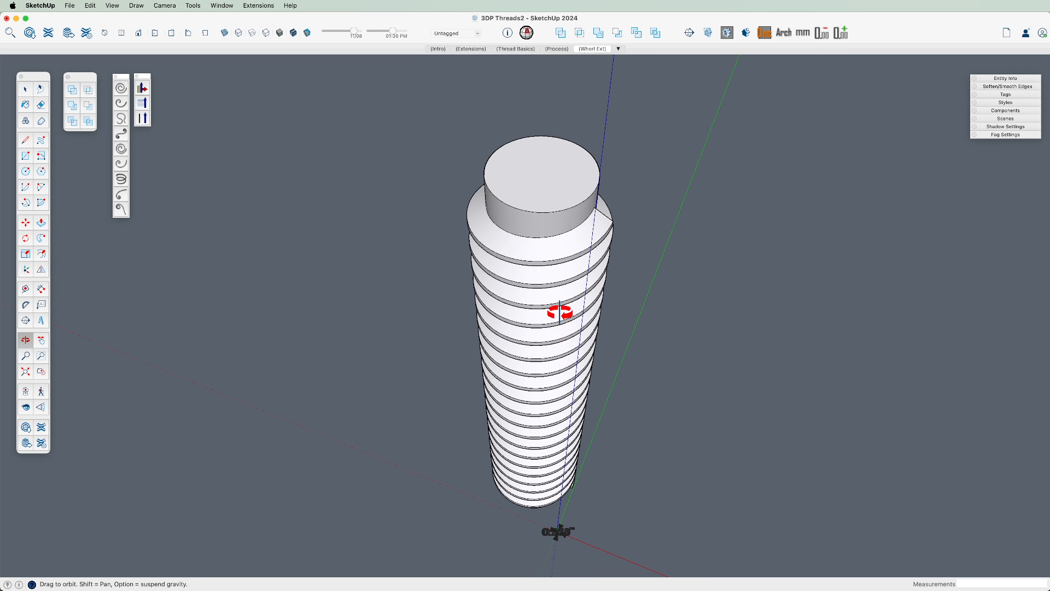
key("c")
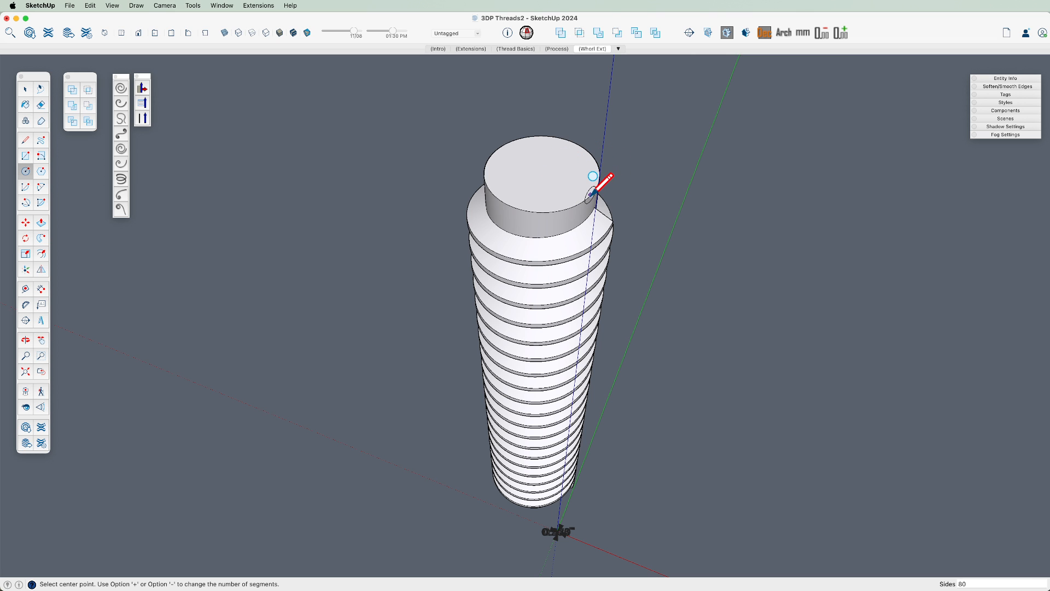
middle_click_drag(567, 176, 524, 206)
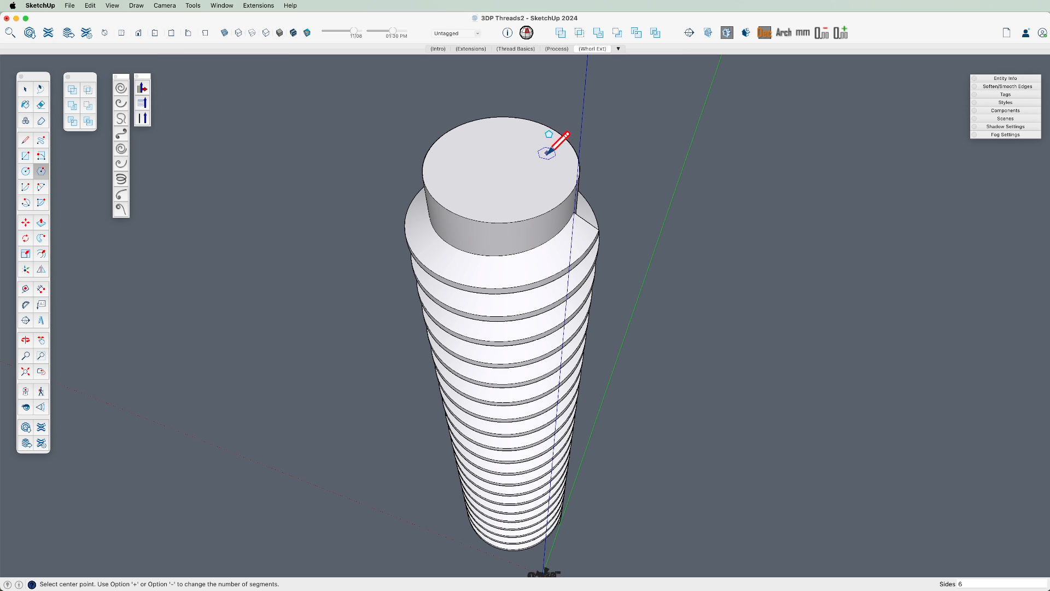
left_click(501, 165)
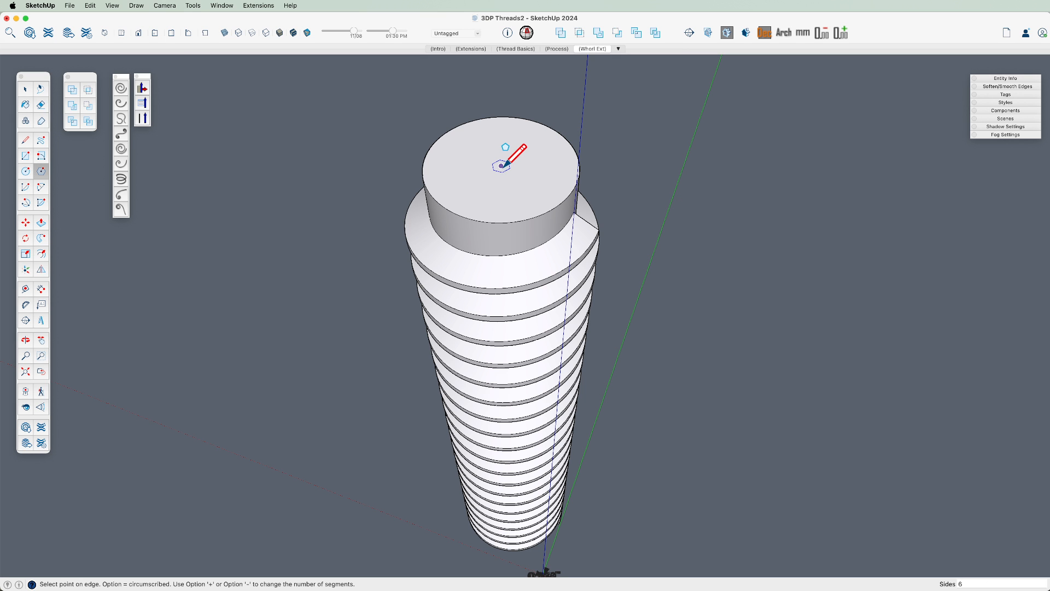
left_click(653, 203)
- Push/Pull the hexagonal face around the rod's top upward about 766 inches to form the bolt head
key("p")
scroll(614, 227, "up", 3)
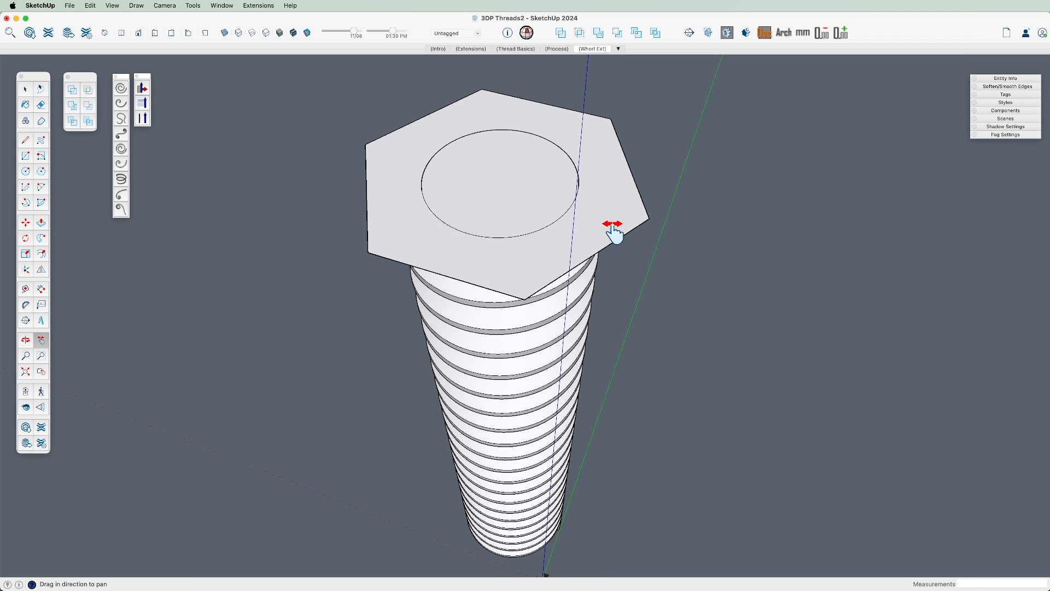
left_click(598, 180)
left_click(598, 107)
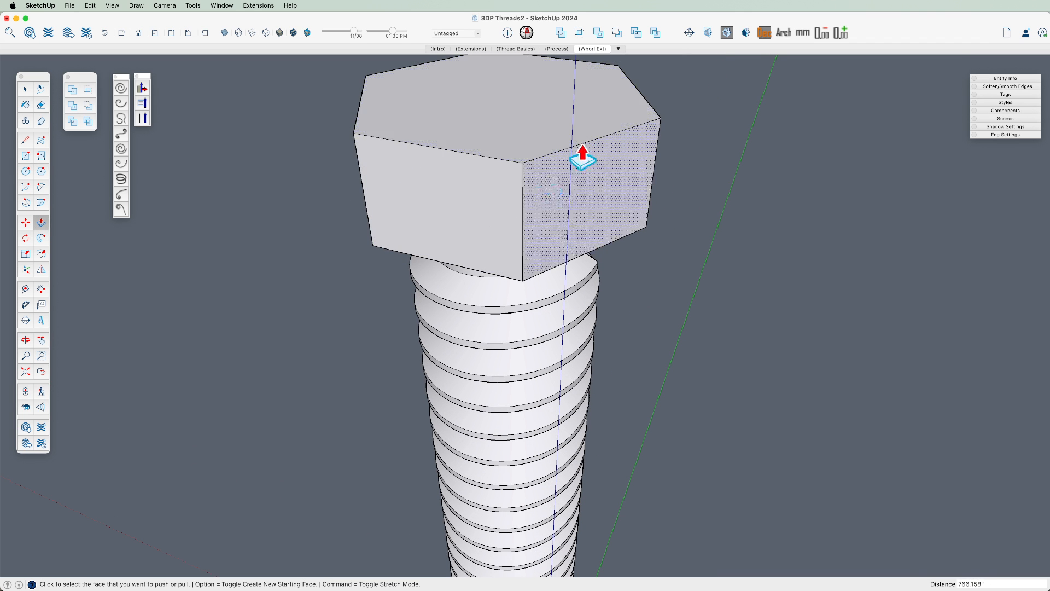
- Offset the outline of the bolt head's top hexagonal face inward to leave a narrow border
middle_click_drag(584, 154, 613, 281)
key("space")
left_click(574, 198)
scroll(577, 203, "up", 3)
key("f")
left_click(640, 253)
left_click(582, 249)
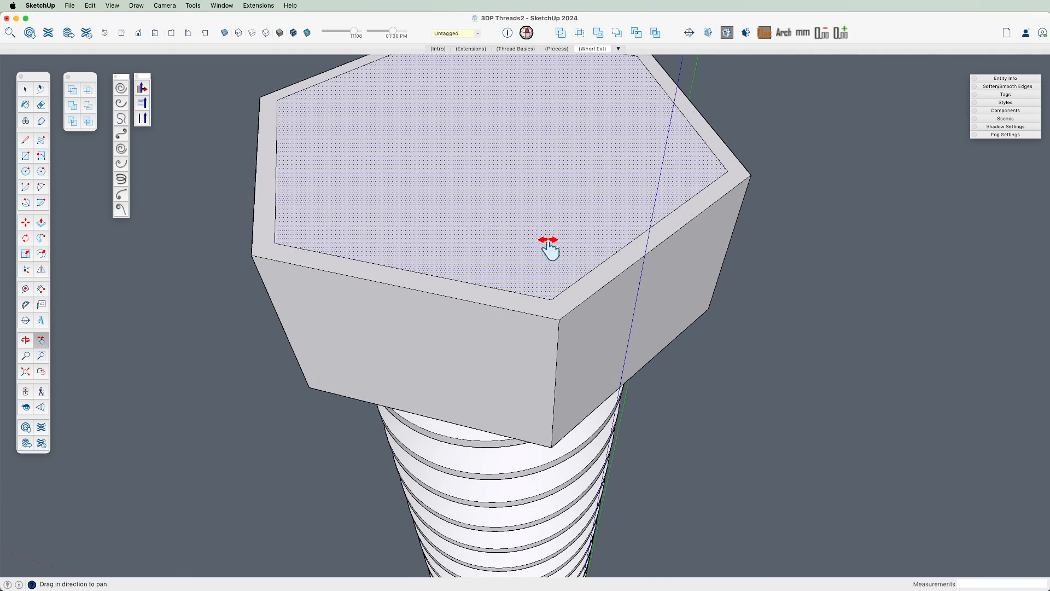
- Move the inner top hexagon up about 70 inches along the blue axis to bevel the head's upper edges
middle_click_drag(548, 246, 537, 148)
key("m")
left_click(540, 168)
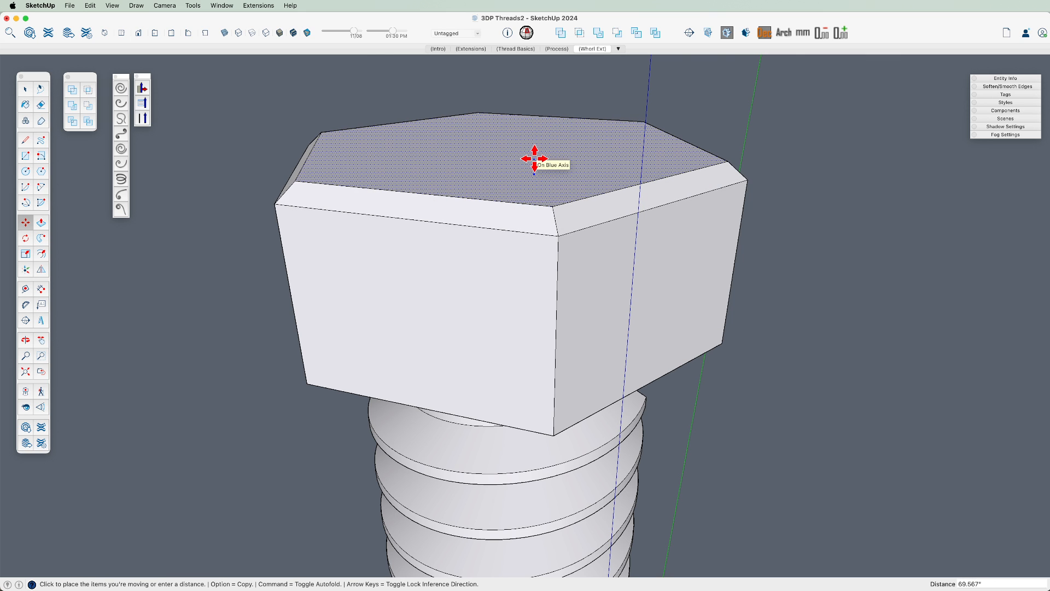
left_click(531, 164)
- Push/Pull the head's underside upward so the head is thinner and sits clear of the rod's top
middle_click_drag(528, 169, 540, 228)
key("p")
left_click(555, 282)
left_click(554, 199)
- Make a flipped copy of the whole head across the horizontal plane at its underside, giving it a matching lower bevel
key("space")
triple_click(555, 183)
key("shift+f")
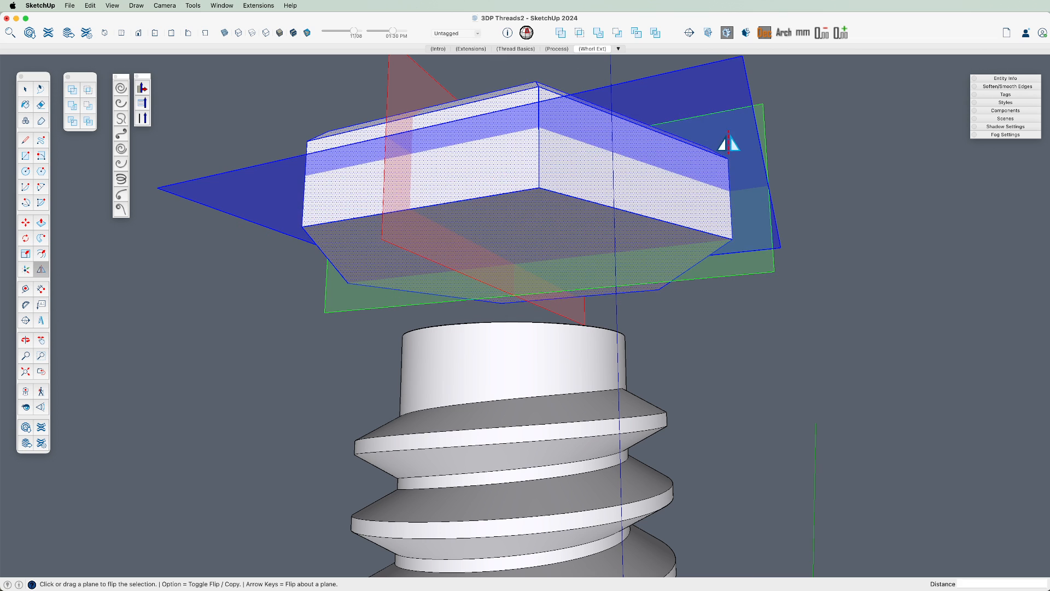
key("alt")
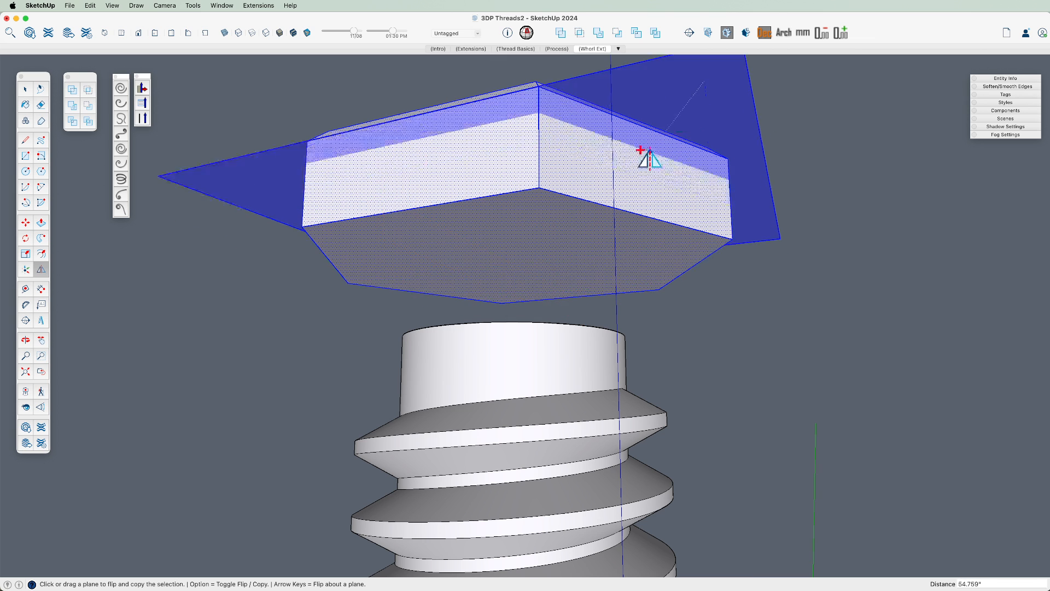
left_click(535, 200)
- Erase the seam edges between the two head halves and make the complete head a group
key("e")
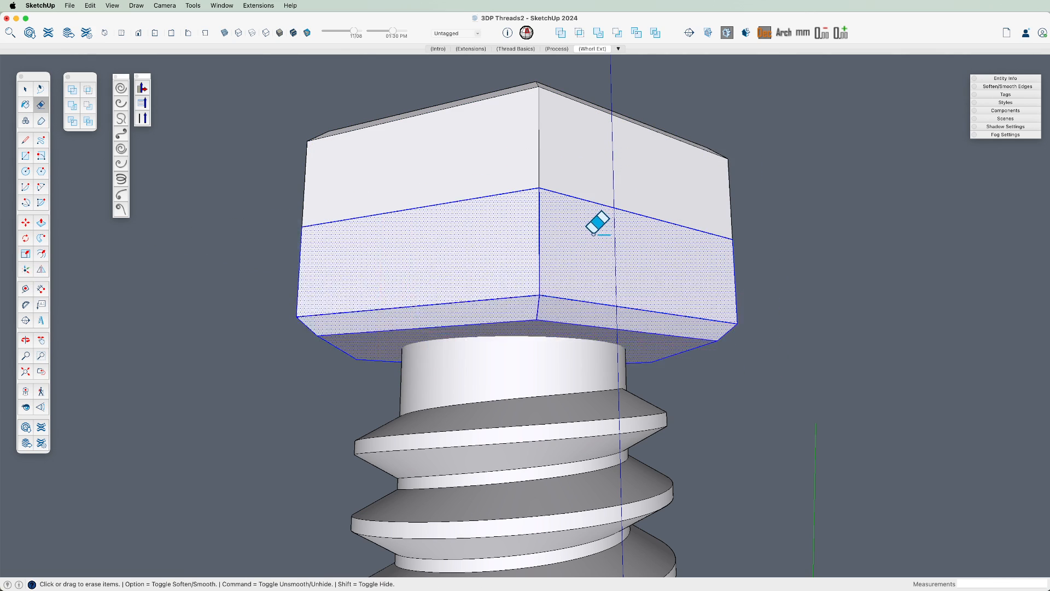
left_click_drag(590, 228, 595, 182)
key("space")
triple_click(586, 212)
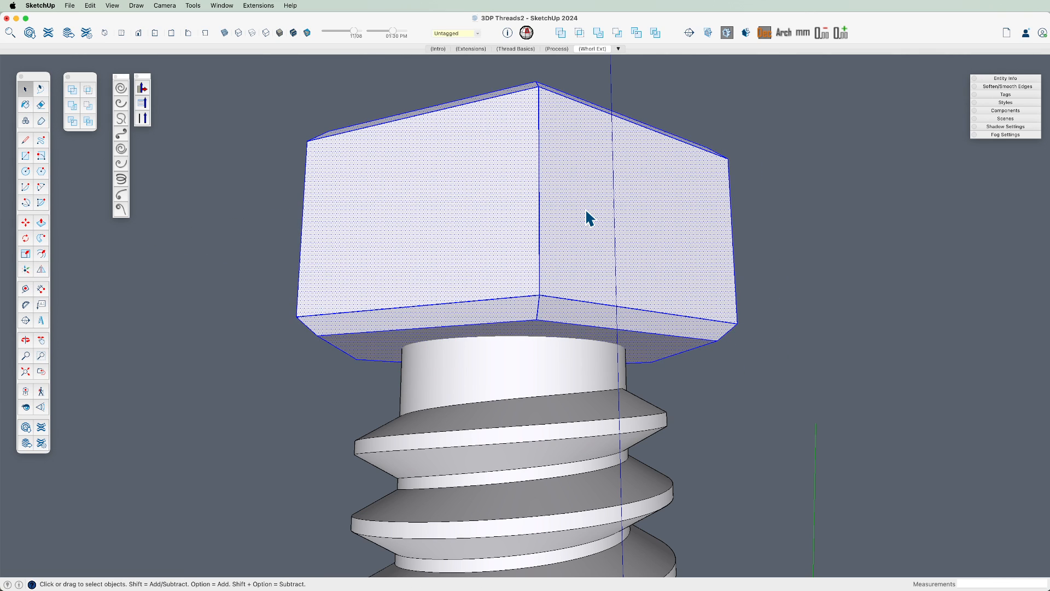
key("g")
- Scale the head group down in height from its top face
scroll(588, 224, "down", 3)
middle_click_drag(586, 230, 560, 321, "shift")
scroll(560, 321, "down", 3)
mouse_move(564, 361)
middle_mouse_down("shift")
mouse_move(567, 372)
mouse_move(545, 277)
mouse_move(598, 227)
mouse_move(546, 361)
middle_mouse_up("shift")
scroll(525, 156, "up", 3)
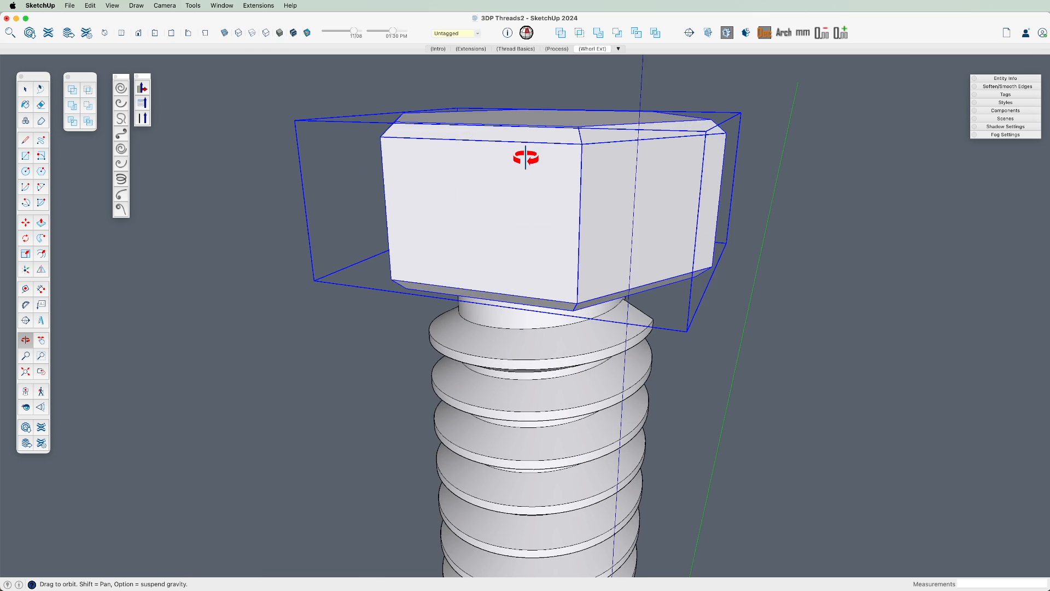
scroll(575, 186, "up", 3)
key("s")
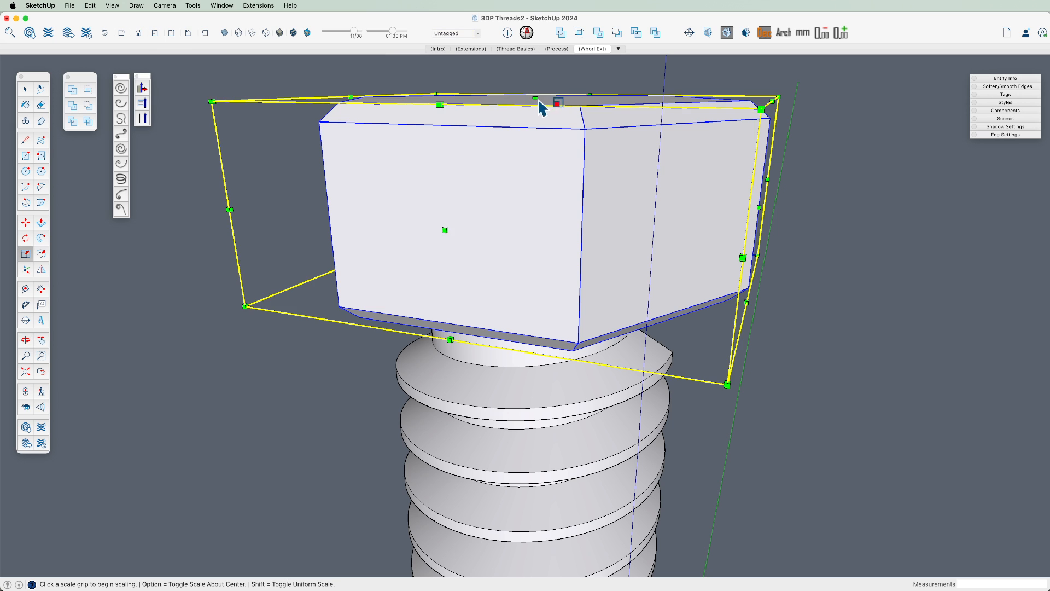
left_click(535, 99)
left_click(533, 124)
- Move the head group down about 435 inches along the blue axis over the top of the rod
scroll(521, 198, "down", 2)
middle_click_drag(523, 203, 528, 183)
key("m")
left_click(602, 244)
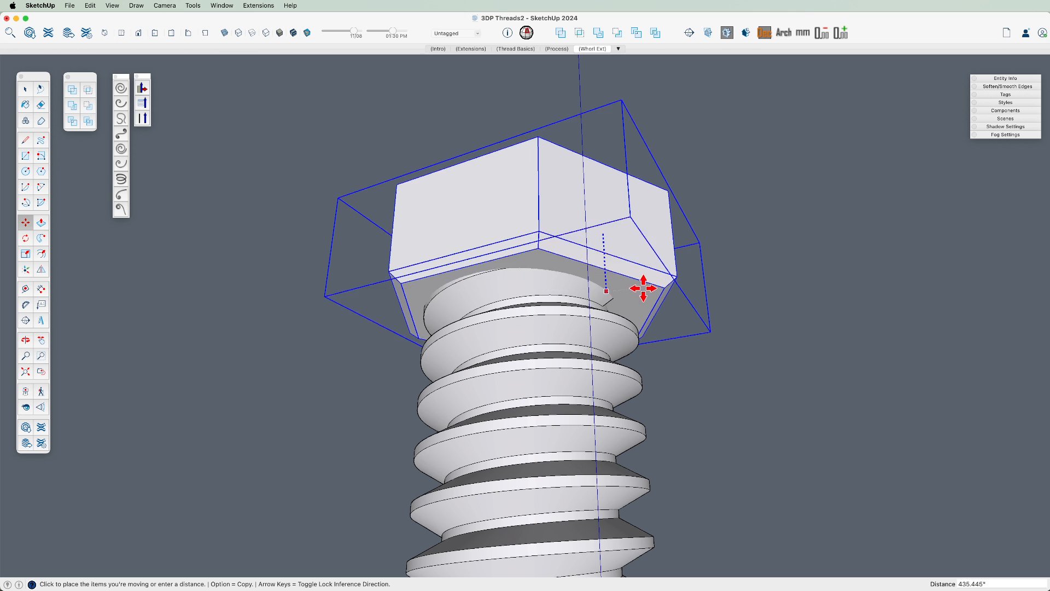
left_click(610, 290)
- Lower the head group another 47 inches or so so its underside covers the cut end of the thread
scroll(614, 298, "up", 3)
scroll(613, 298, "up", 3)
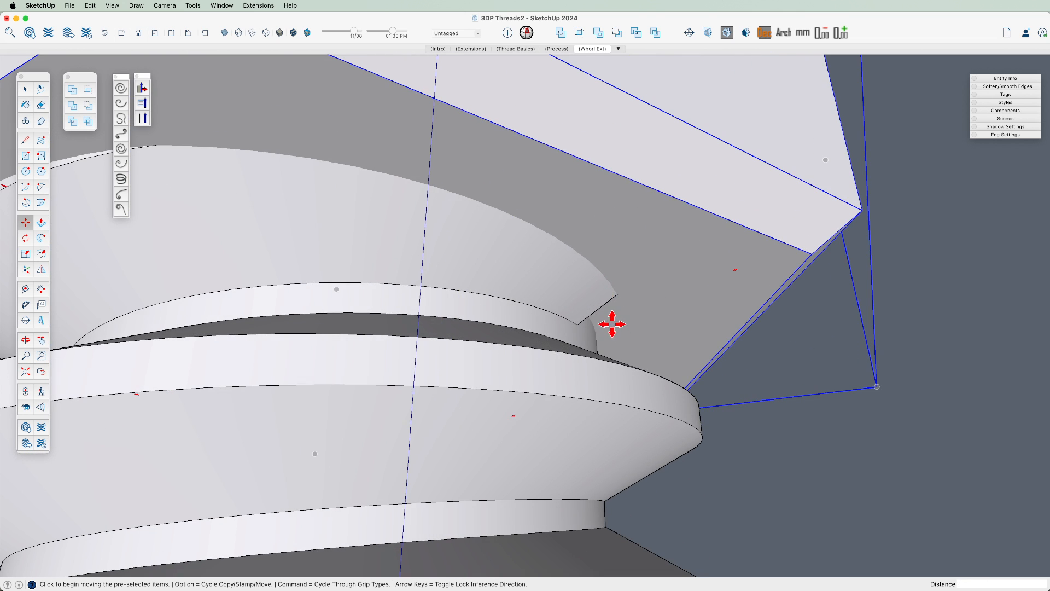
left_click(613, 346)
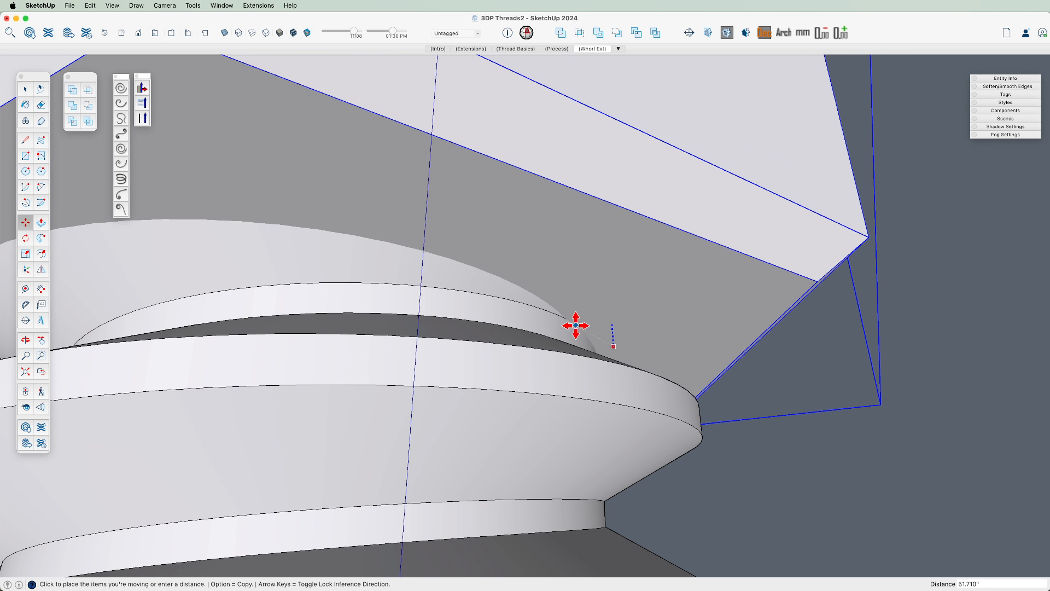
left_click(579, 322)
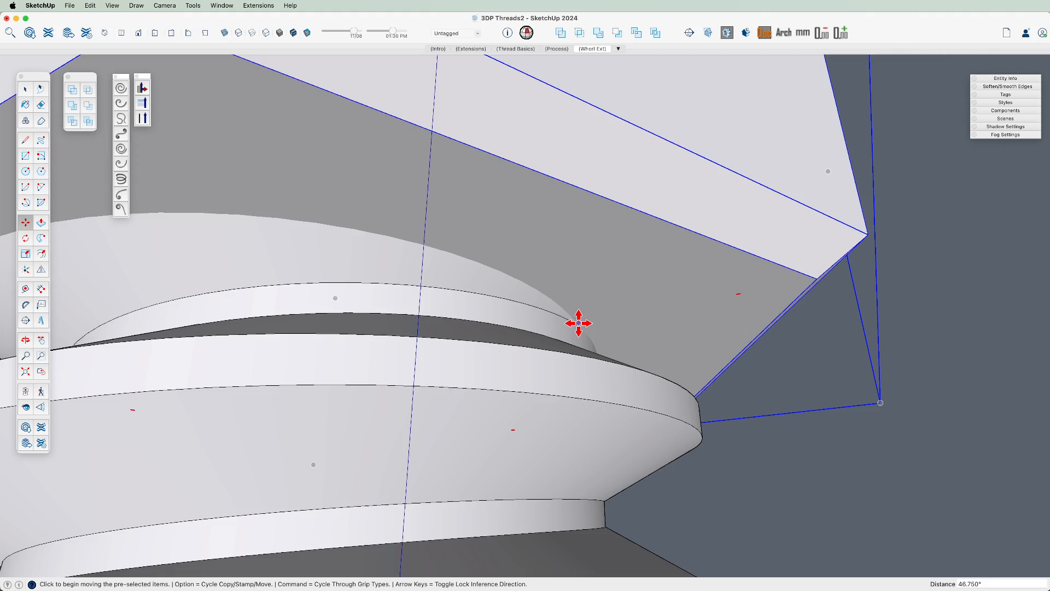
- Examine how the head overlaps the rod and thread, in X-ray and shaded display from above and below
scroll(607, 305, "down", 3)
middle_click_drag(607, 305, 500, 361)
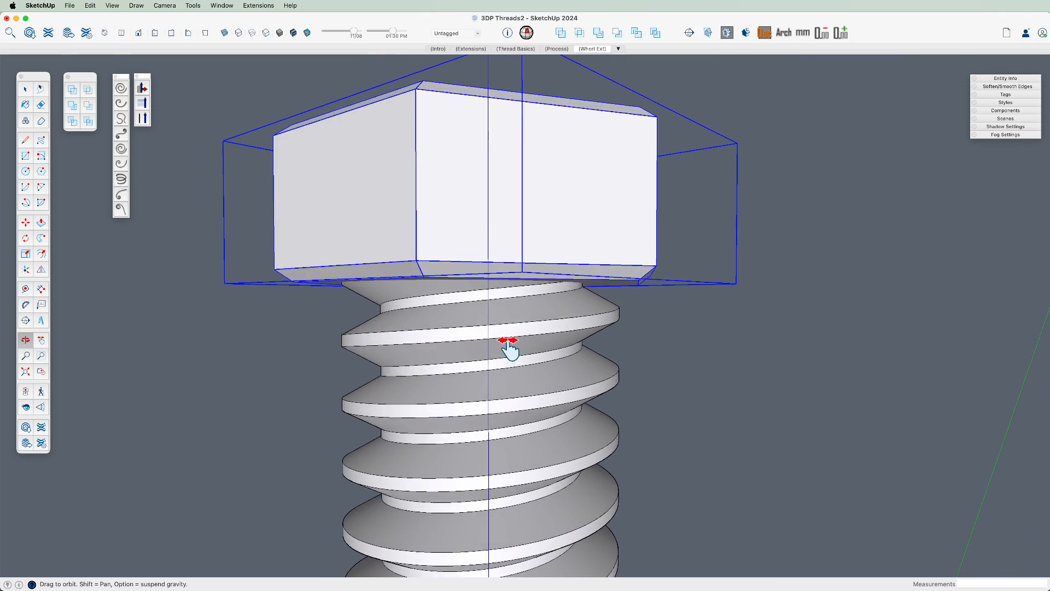
key("x")
mouse_move(524, 300)
middle_mouse_down()
mouse_move(533, 375)
mouse_move(507, 357)
mouse_move(385, 367)
mouse_move(480, 366)
mouse_move(494, 282)
mouse_move(503, 312)
mouse_move(542, 296)
middle_mouse_up()
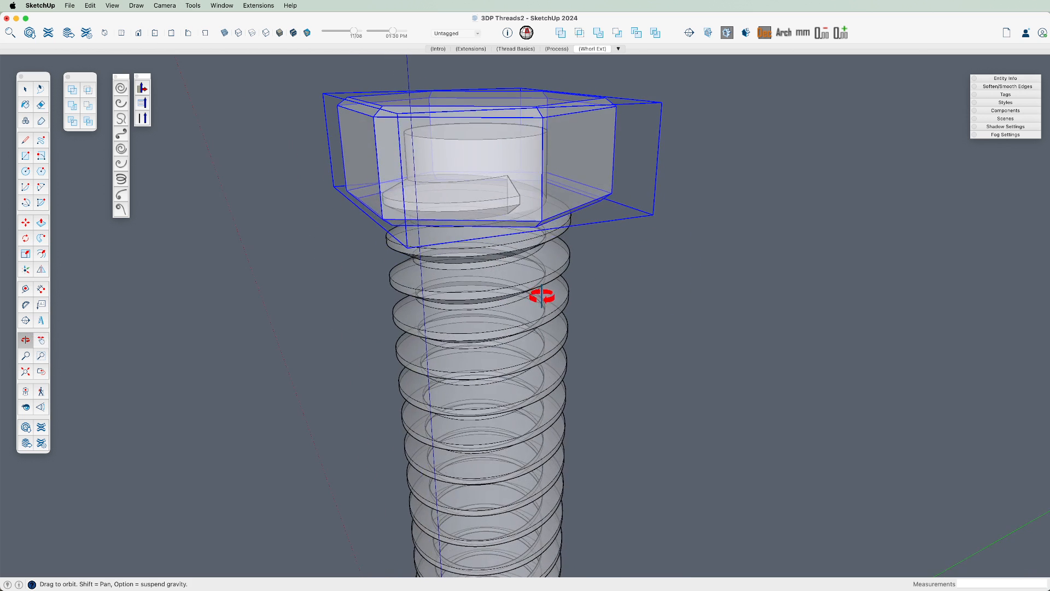
key("x")
middle_click_drag(517, 231, 629, 433)
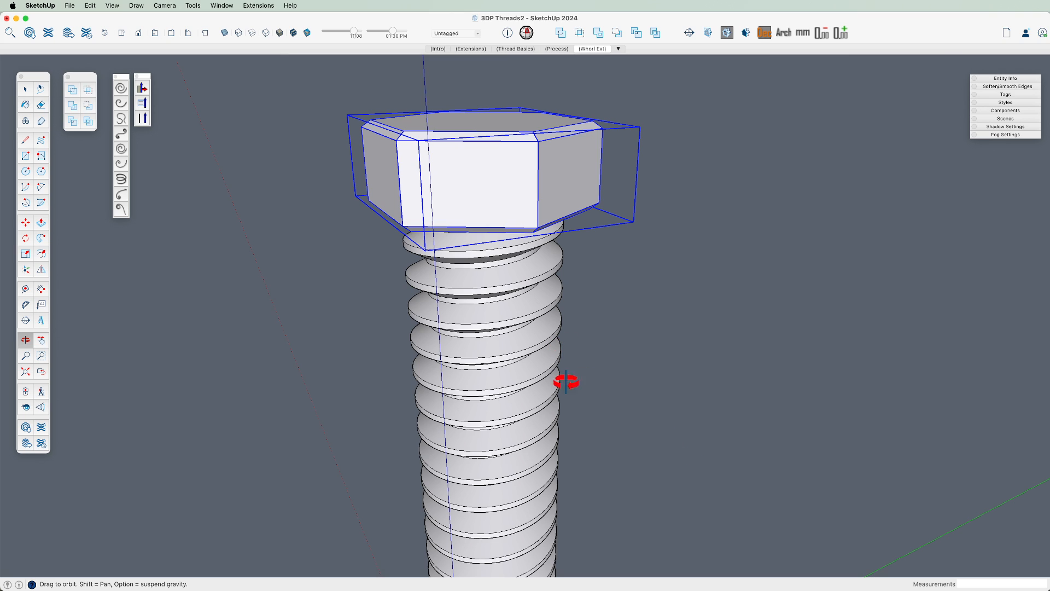
middle_click_drag(565, 383, 729, 473)
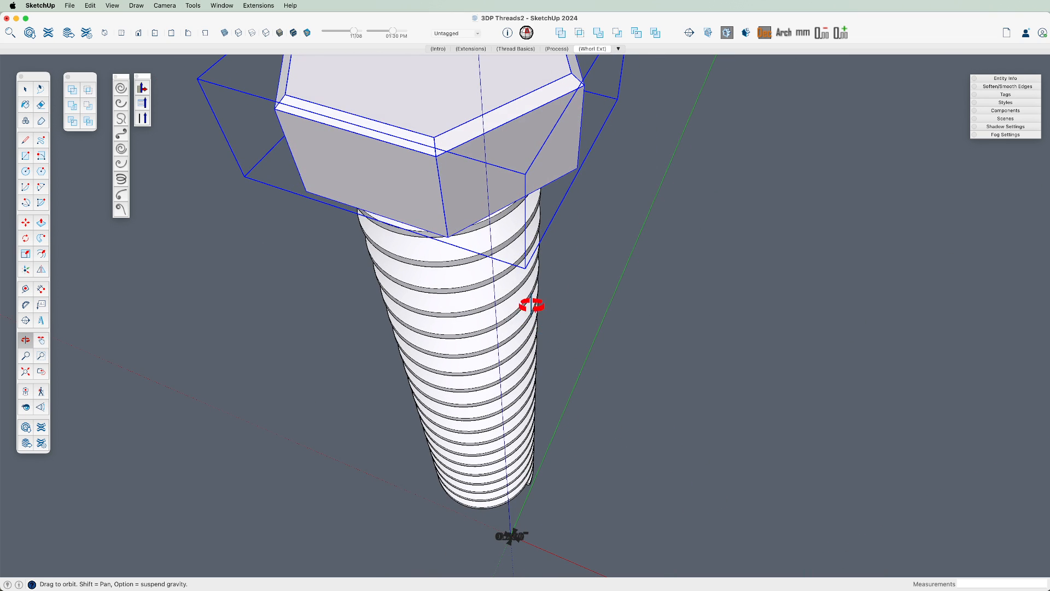
middle_click_drag(530, 305, 515, 187)
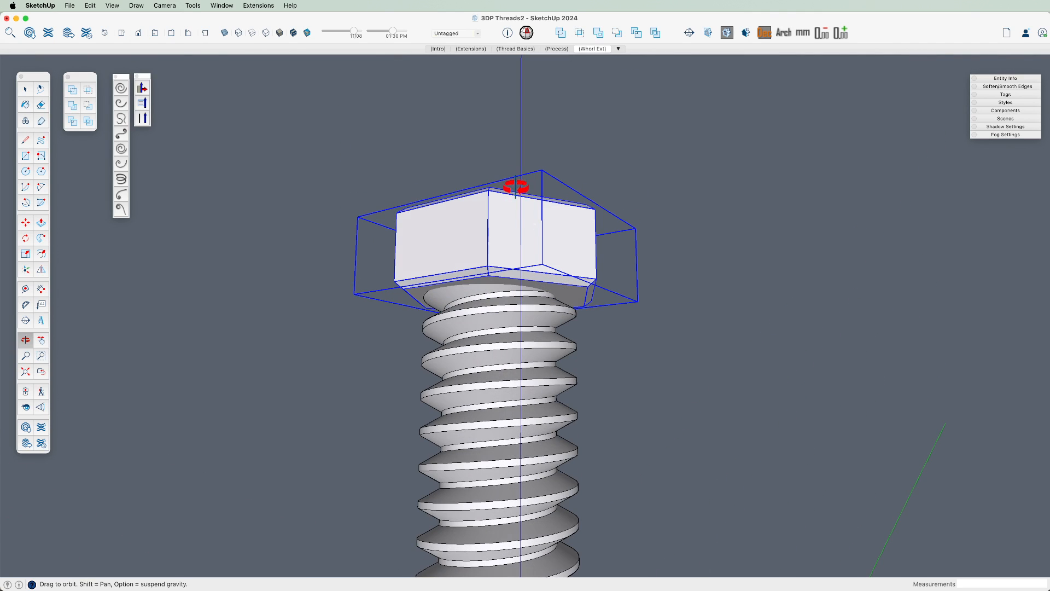
middle_click_drag(517, 280, 512, 419)
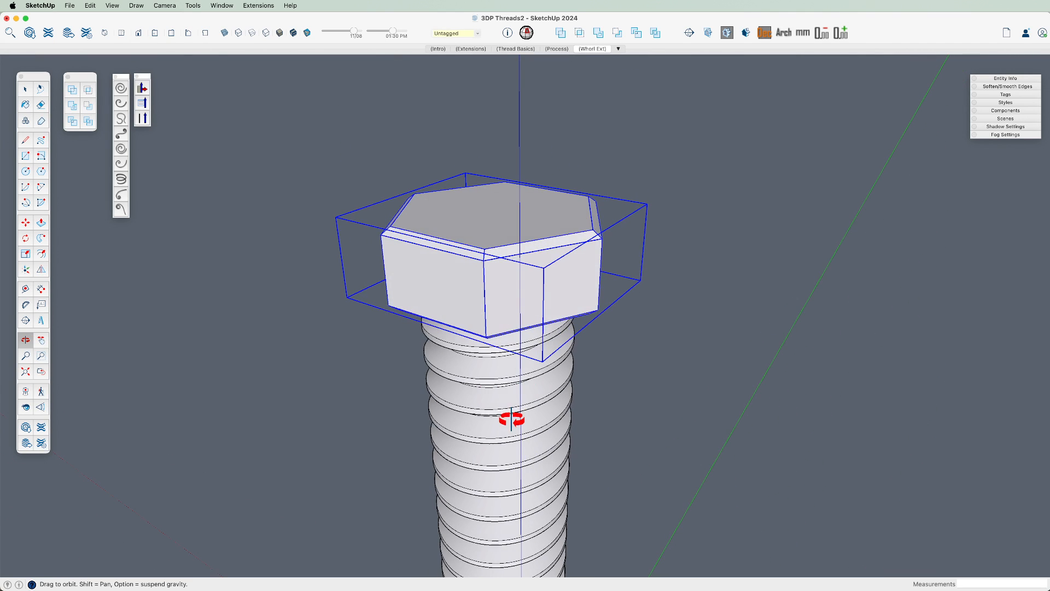
- Hide the bolt head and draw a vertical line upward from the centre of the rod's top face
key("Delete")
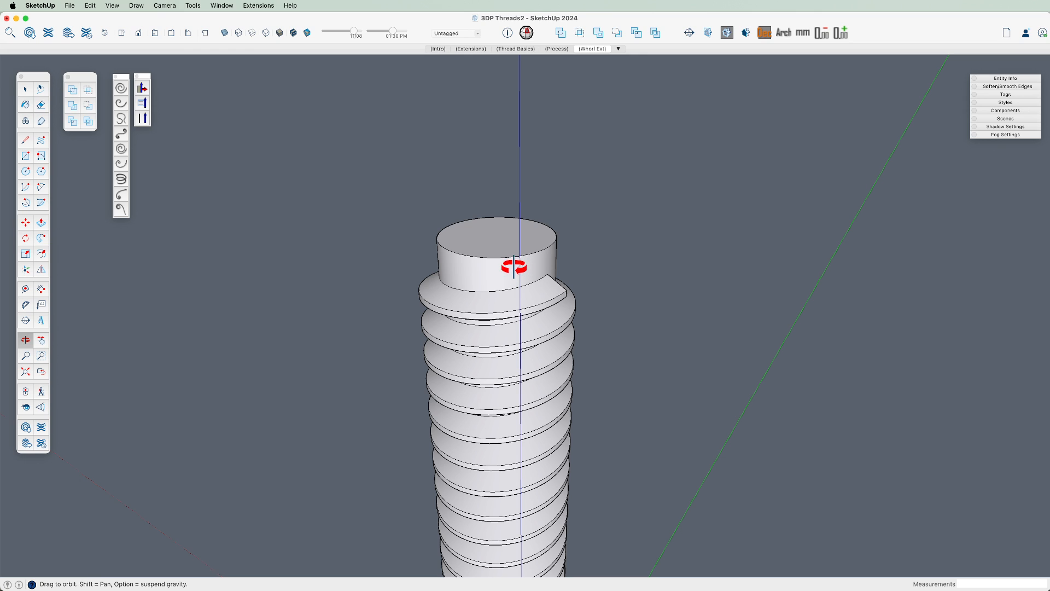
key("l")
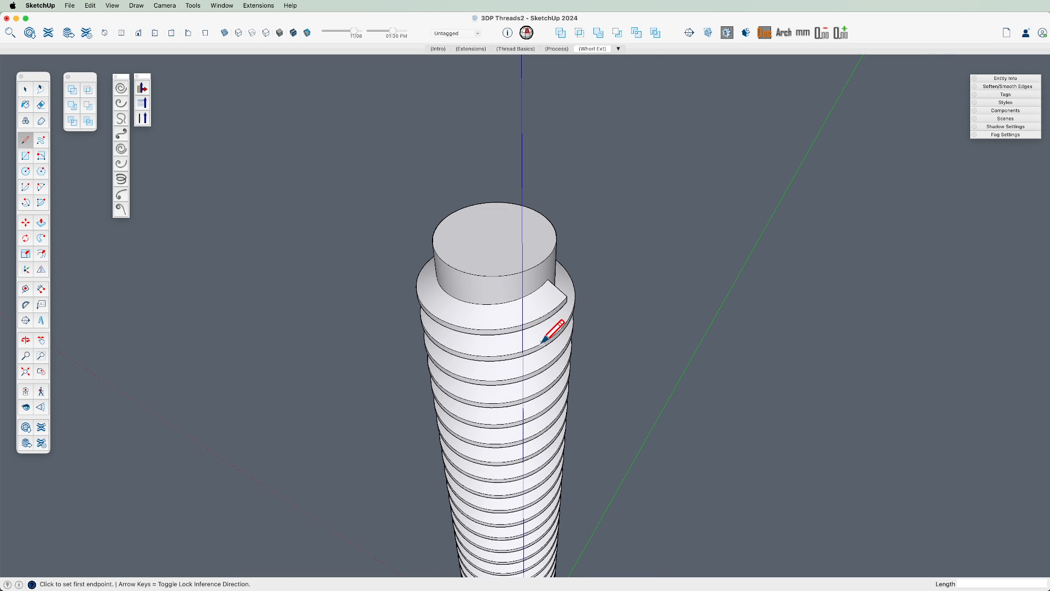
scroll(512, 237, "up", 3)
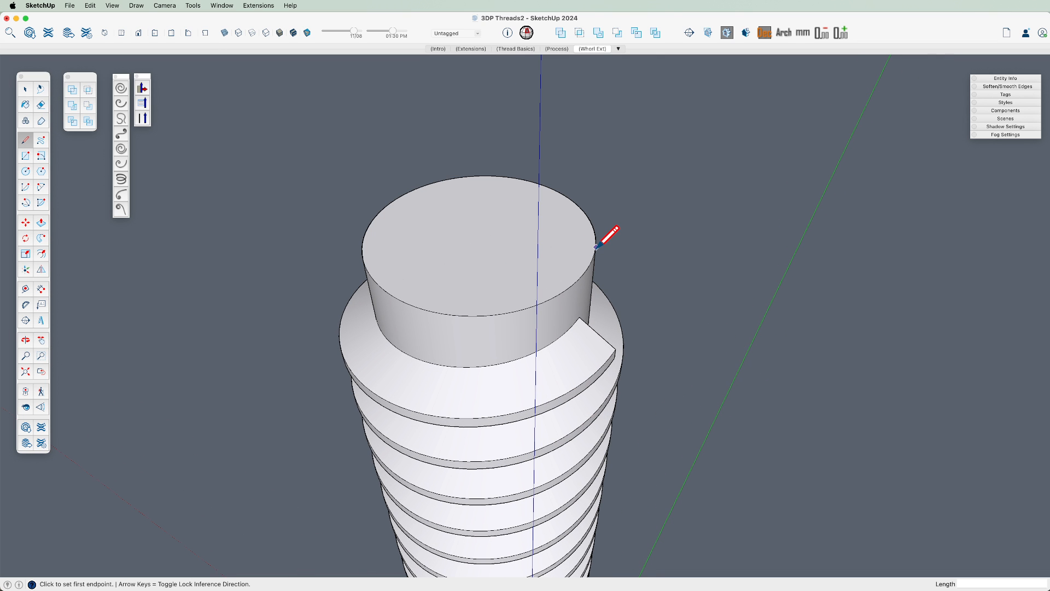
mouse_move(596, 247)
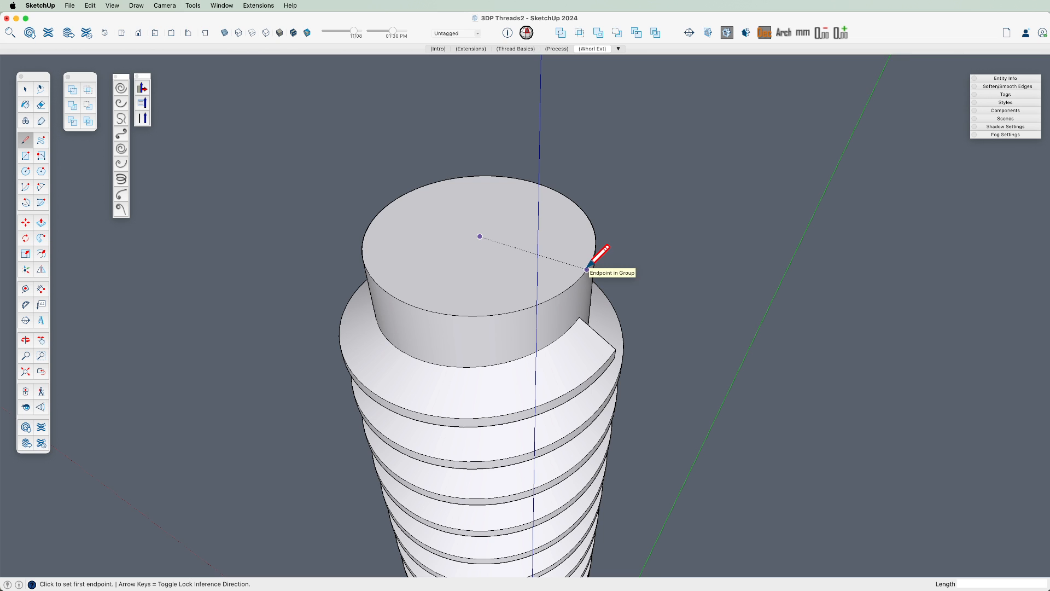
left_click(479, 236)
scroll(499, 268, "down", 5)
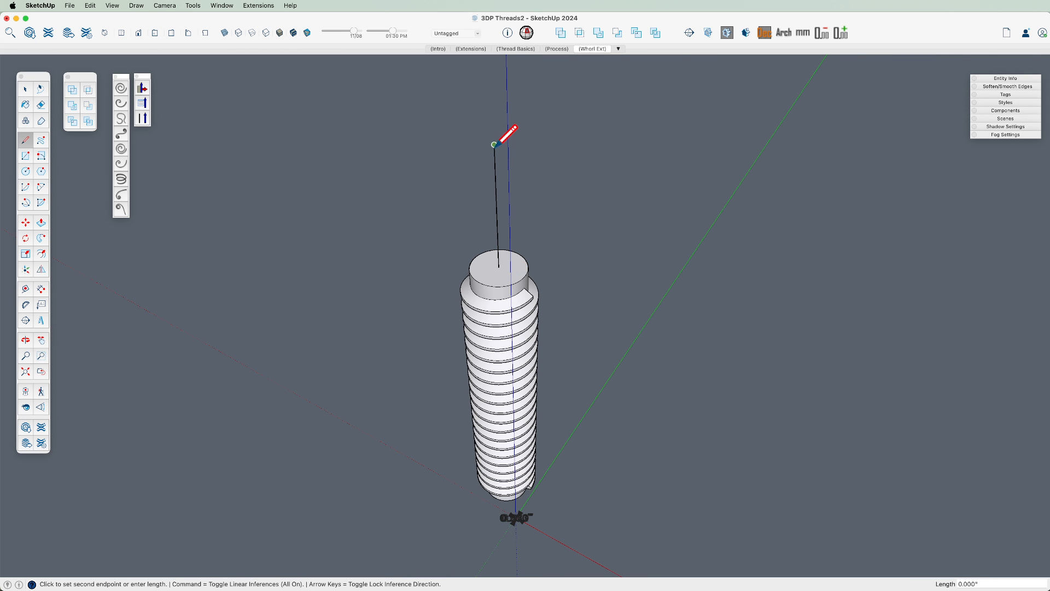
- Unhide the bolt head and merge it with the threaded rod into one solid using Outer Shell, with X-ray display on
key("space")
key("shift+h")
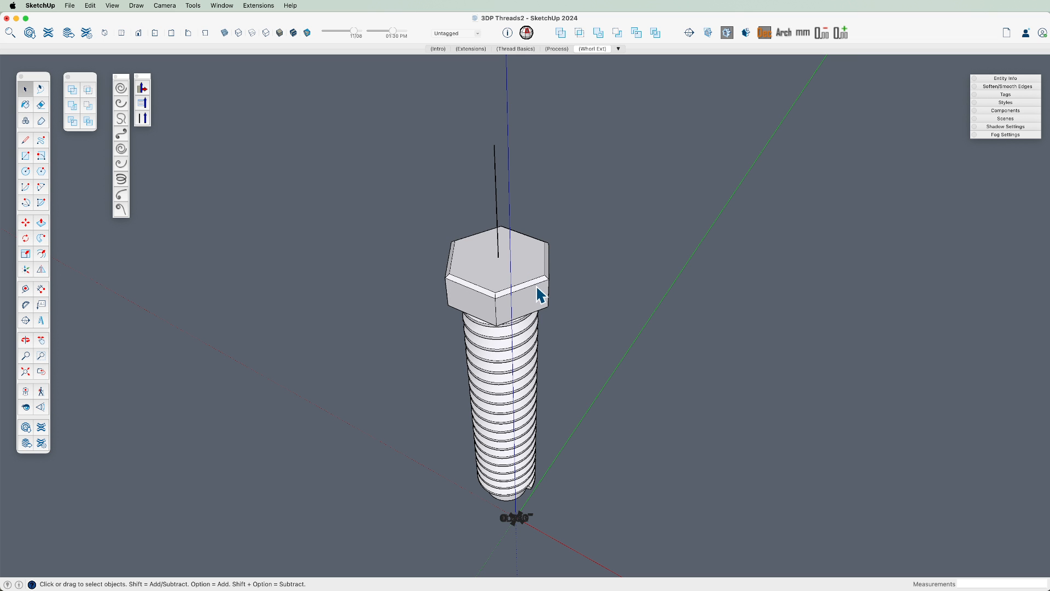
left_click(514, 369)
scroll(520, 328, "up", 5)
middle_click_drag(521, 328, 546, 85)
key("x")
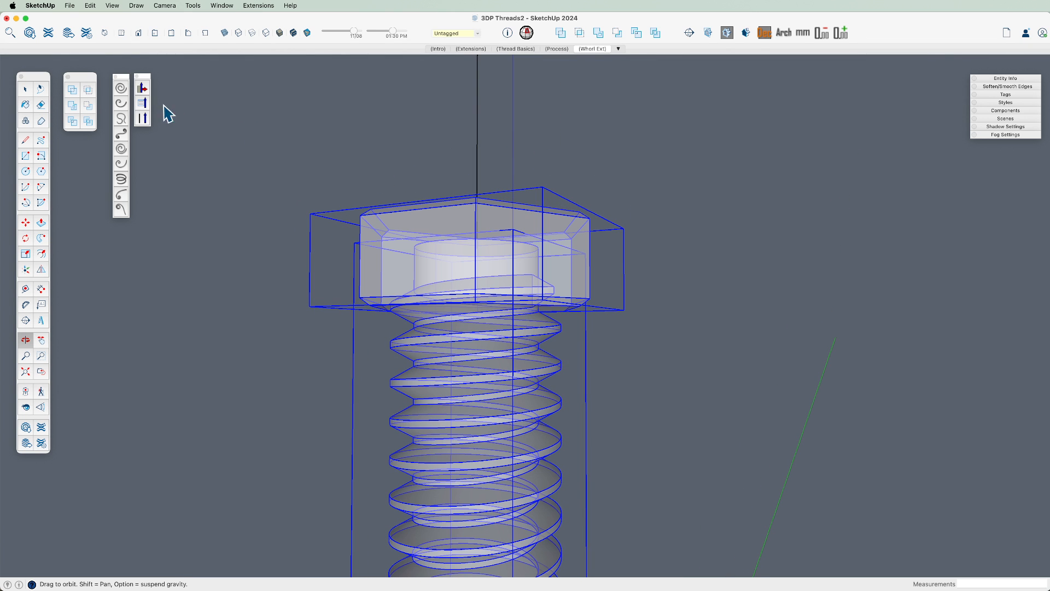
key("space")
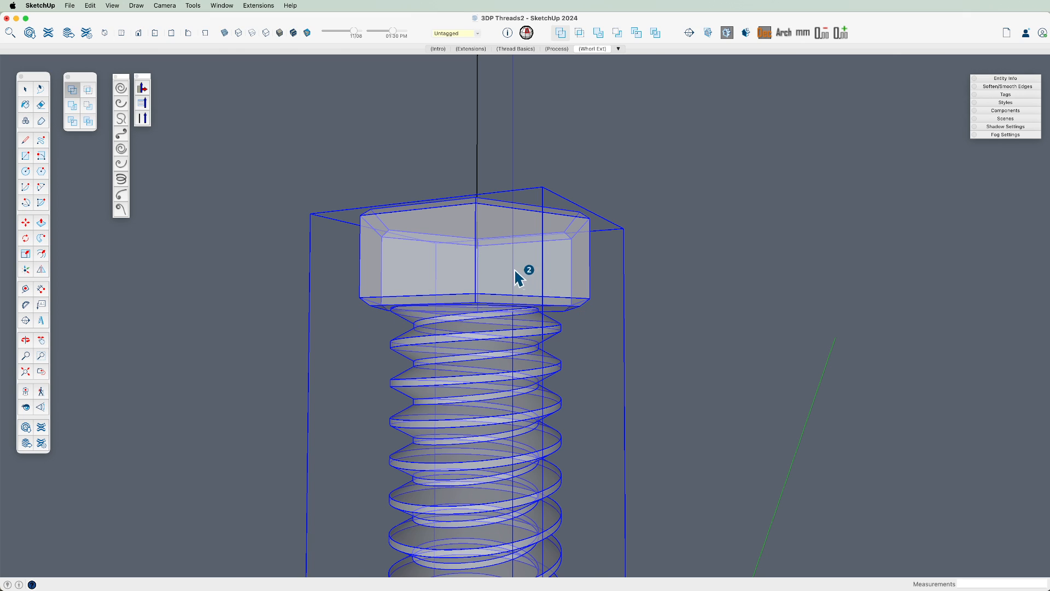
- Copy the circle at the rod's lower end from inside the bolt and paste it in place outside it
middle_click_drag(494, 292, 505, 218, "shift")
scroll(521, 383, "down", 3)
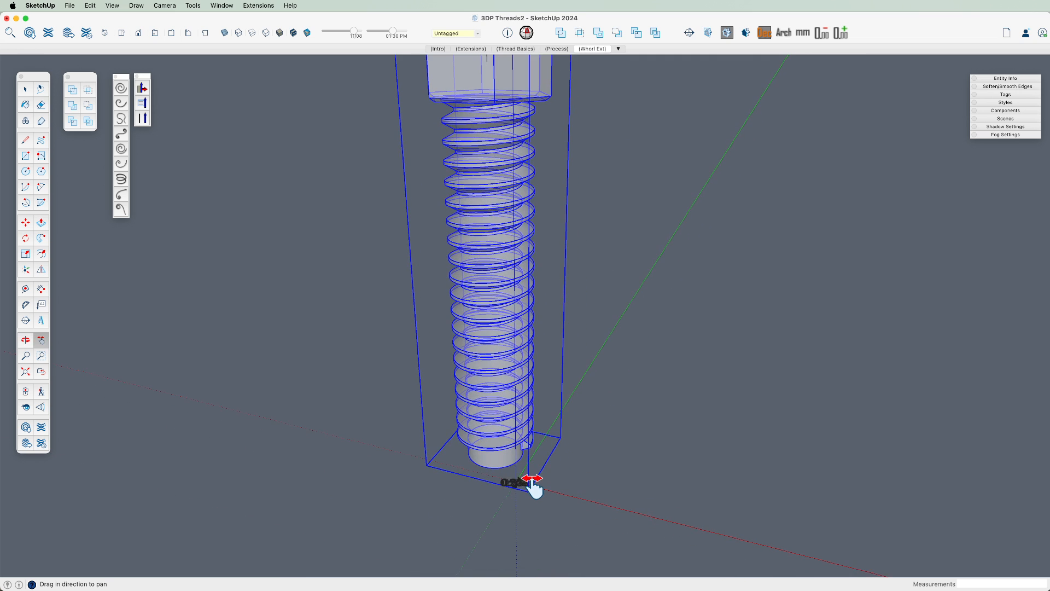
middle_click_drag(533, 487, 517, 469, "shift")
scroll(522, 468, "up", 2)
double_click(524, 467)
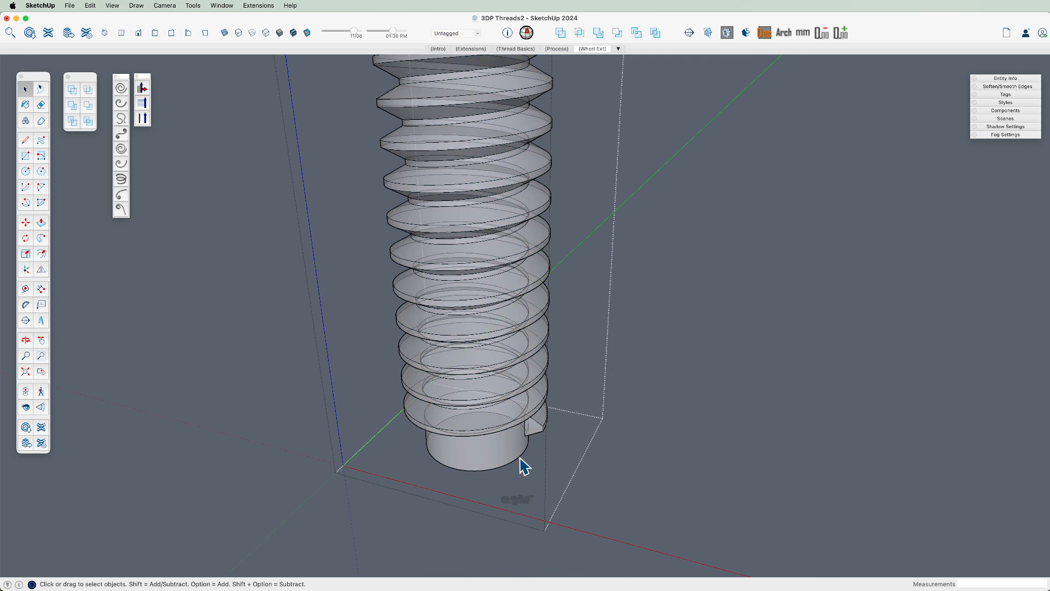
left_click(643, 478)
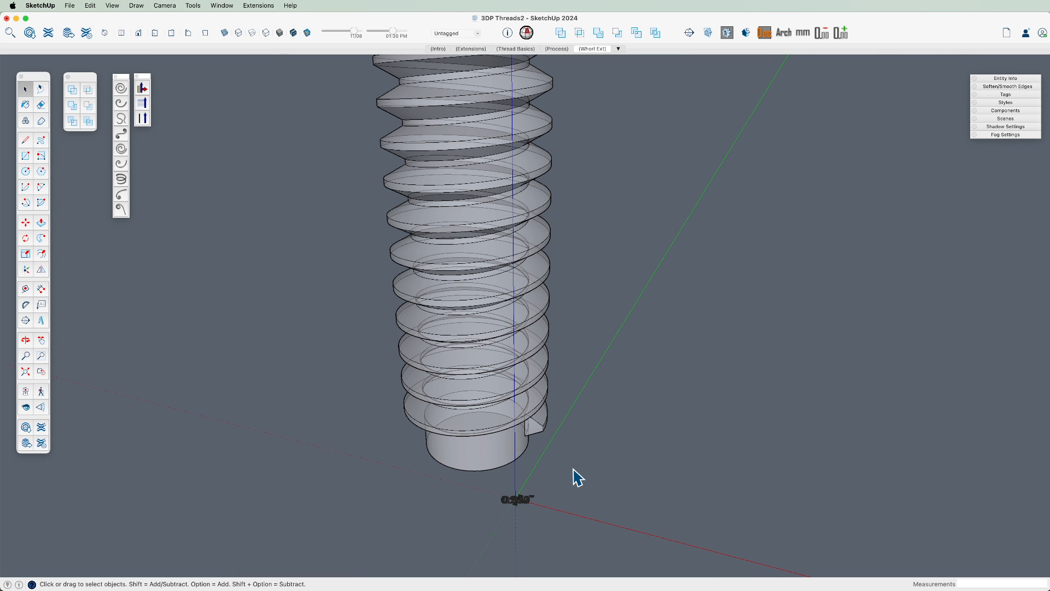
scroll(523, 476, "up", 2)
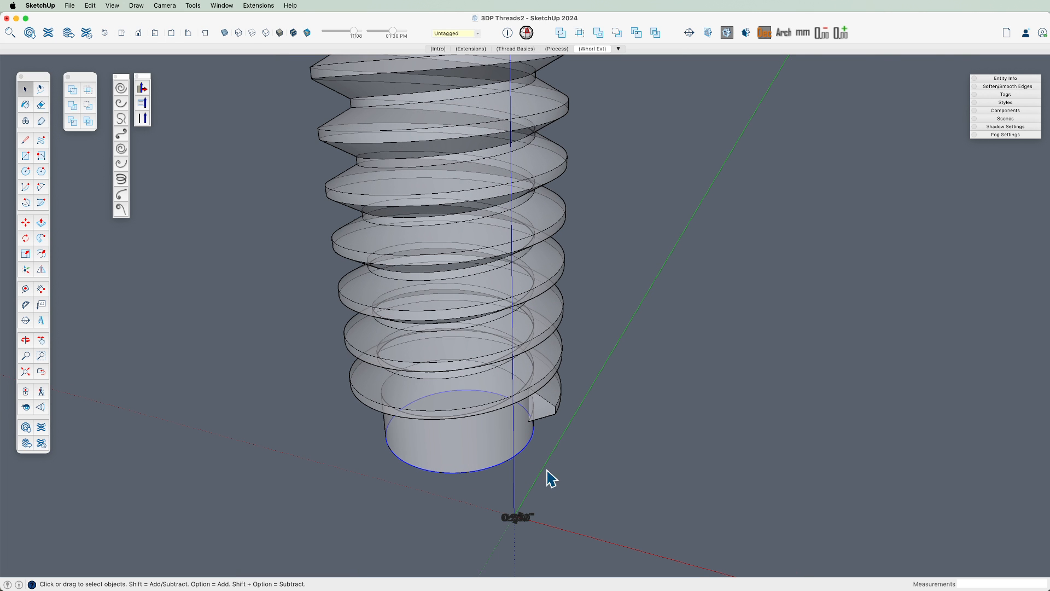
- Offset the pasted circle outward about 464 inches, past the thread's outer edge
key("f")
left_click(548, 441)
left_click(591, 453)
scroll(568, 457, "up", 2)
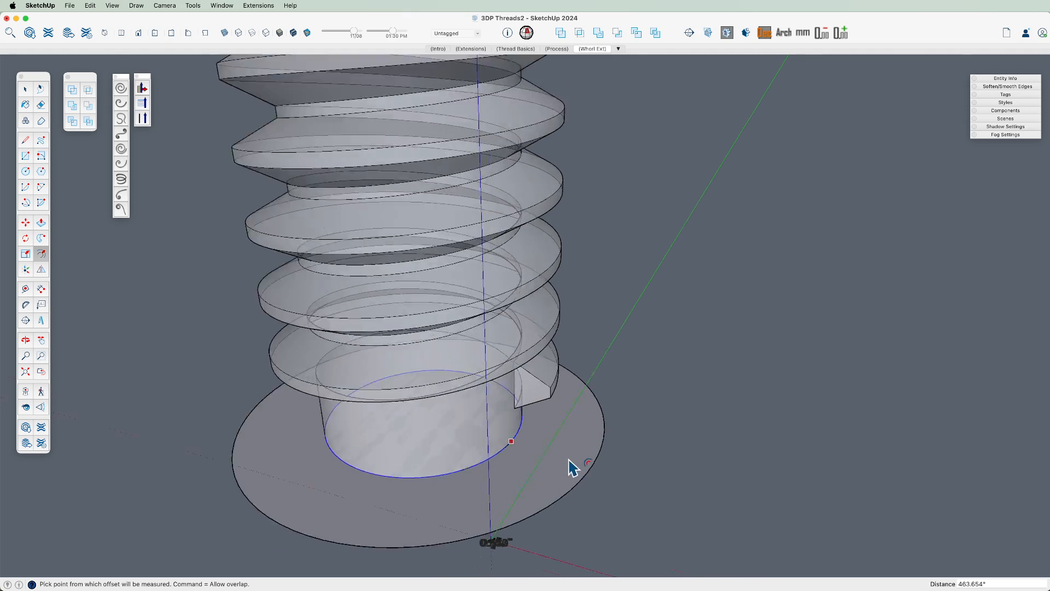
- Push/Pull the circular face at the rod's lower end upward about 682 inches into a cylinder around the lowest threads
scroll(569, 467, "up", 2)
key("p")
left_click(569, 462)
left_click(597, 295)
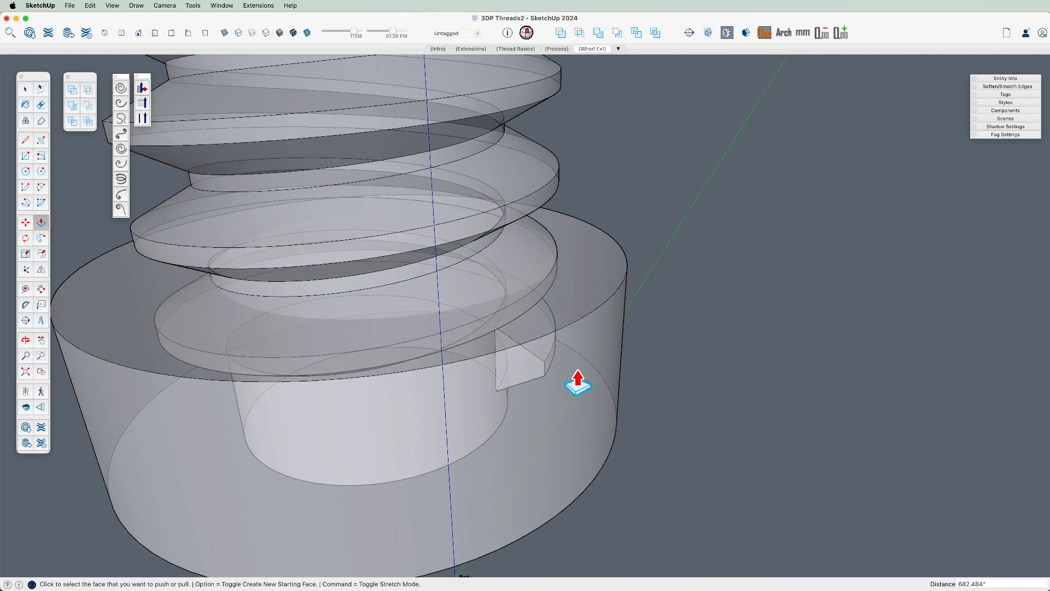
- Turn off X-ray display, group the cylinder at the rod's lower end, and move the group slightly downward
scroll(556, 442, "down", 3)
middle_click_drag(557, 442, 586, 270)
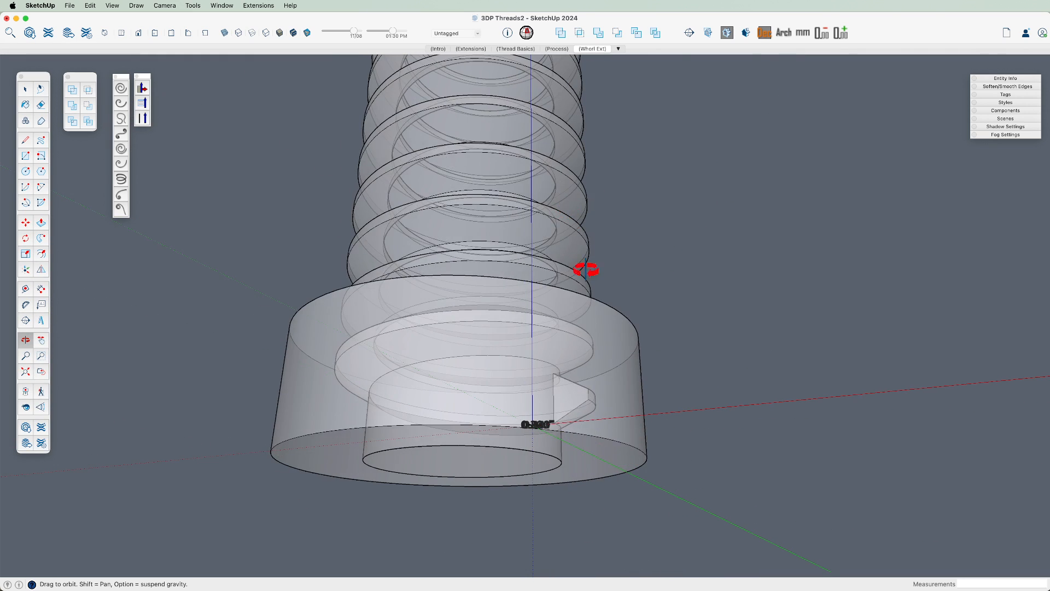
key("shift+x")
key("h")
left_click_drag(612, 434, 621, 391)
key("space")
triple_click(608, 415)
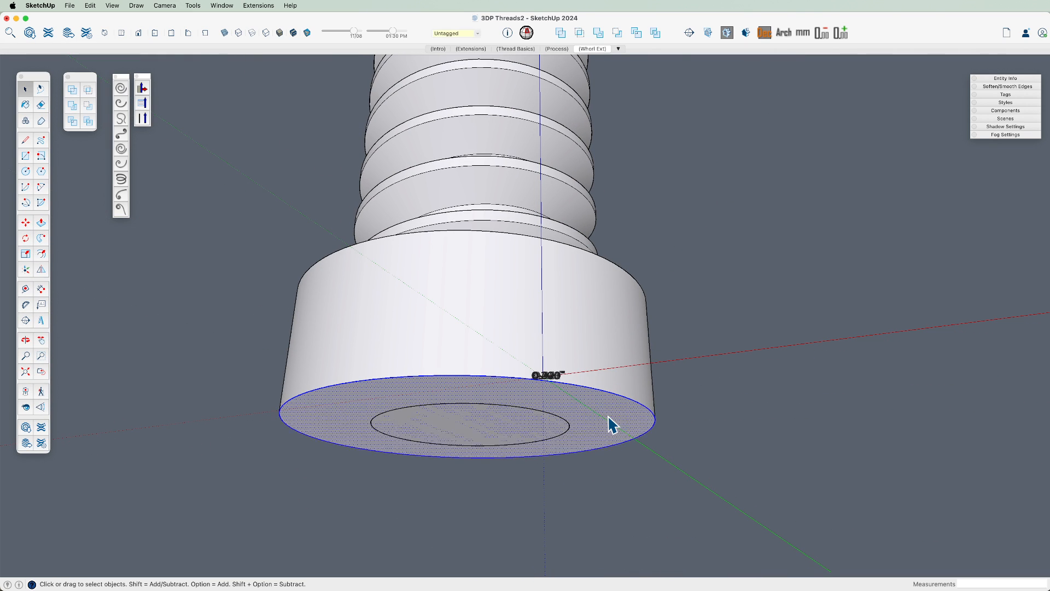
key("super+g")
key("m")
left_click(627, 379)
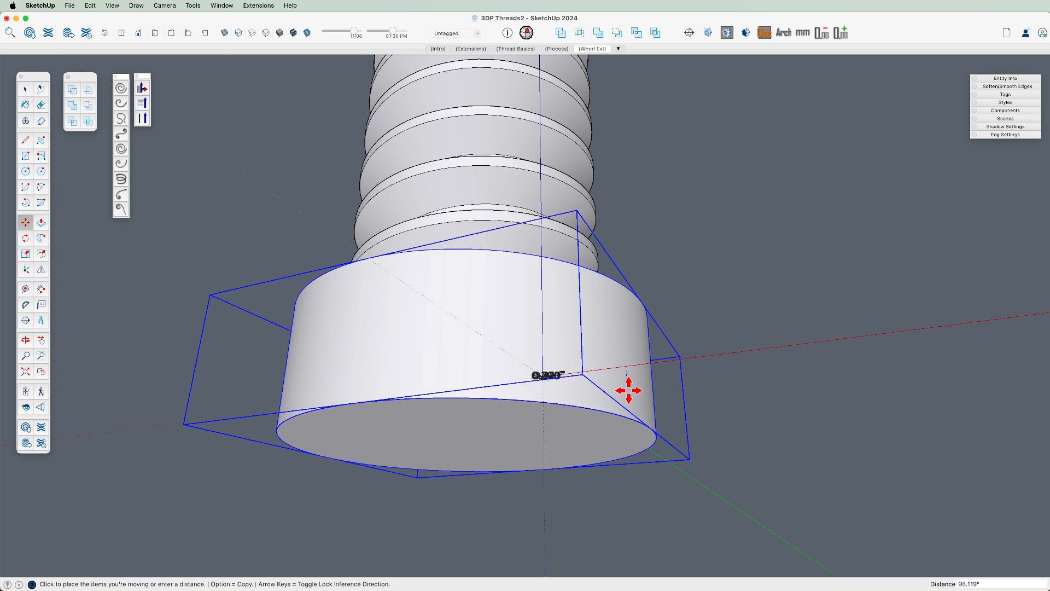
left_click(629, 399)
- Inside the cylinder group, offset the top face's edge inward about 302 inches, close to the thread
middle_click_drag(629, 399, 633, 526, "shift")
middle_click_drag(610, 312, 621, 381)
key("space")
double_click(624, 357)
left_click(632, 356)
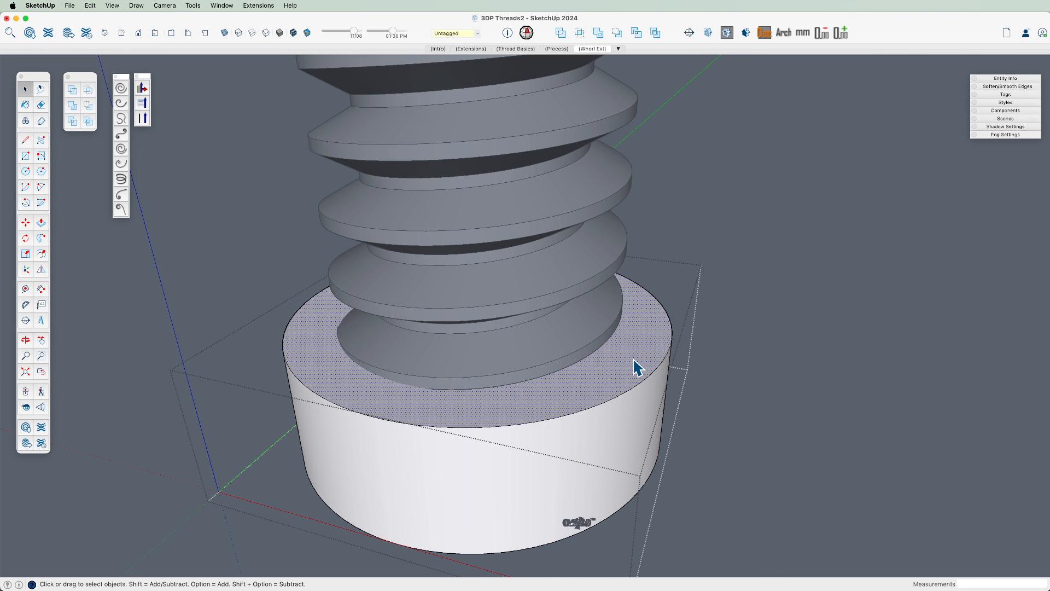
key("f")
left_click(631, 354)
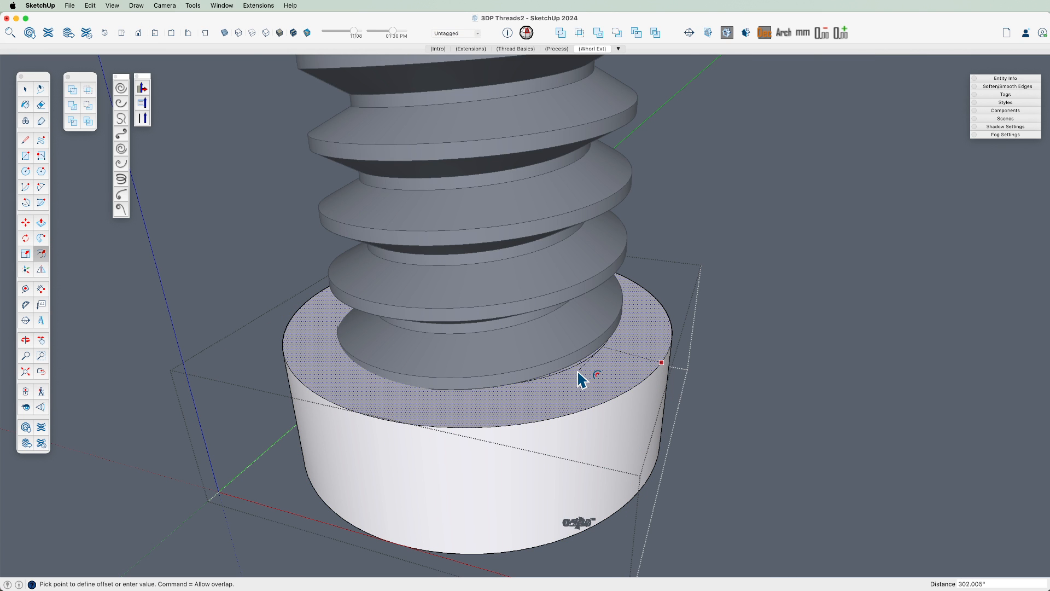
key("Escape")
key("space")
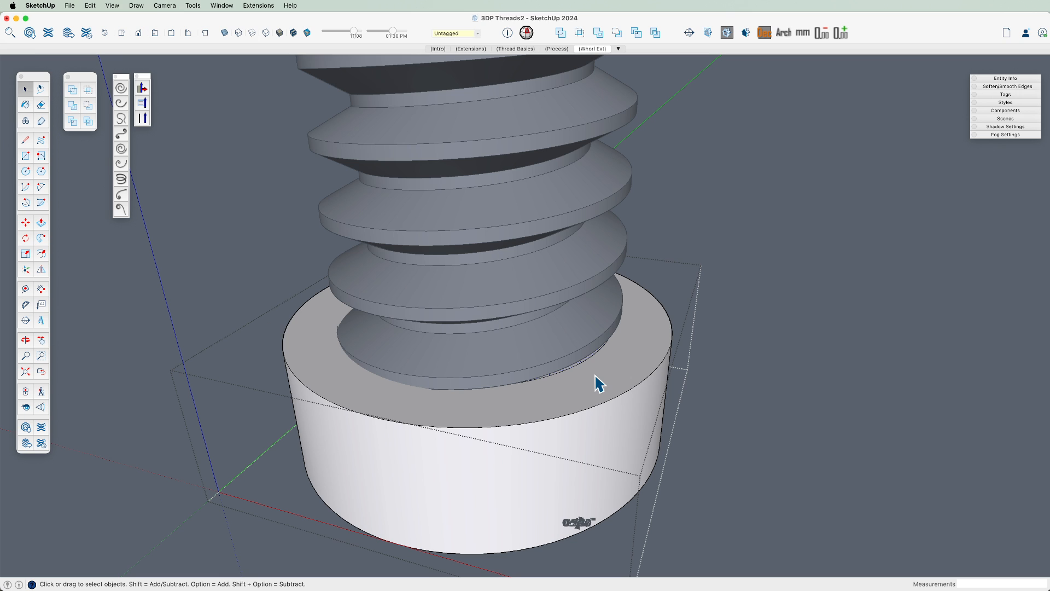
- Move the inner circular face straight down about 234 inches to form a funnel-shaped recess around the lowest thread
key("m")
left_click(569, 350)
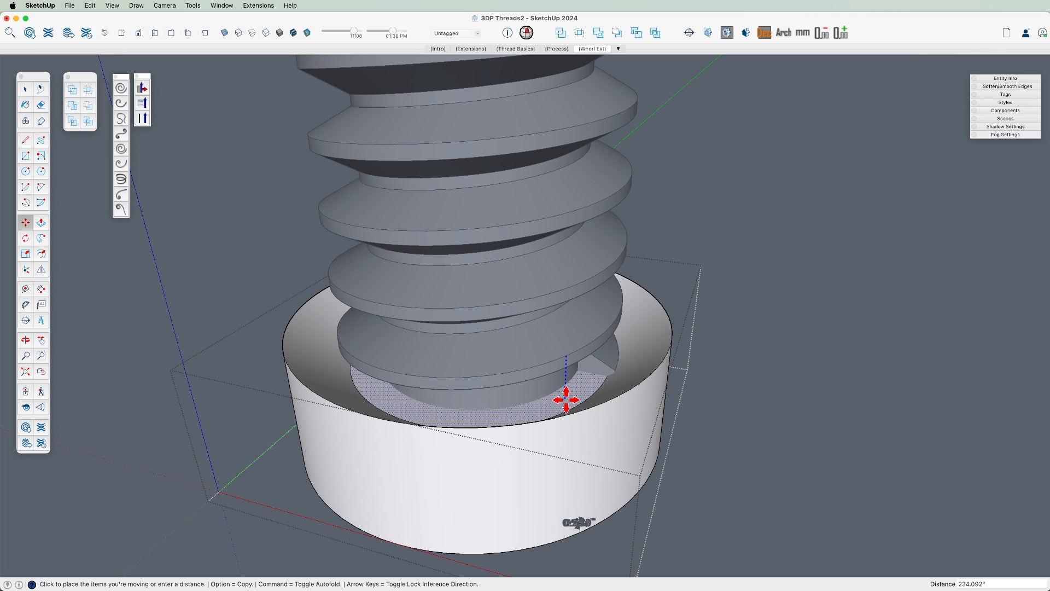
left_click(566, 400)
- Scale the recessed circular face uniformly about its center to about 0.81 and leave the cylinder group
key("s")
key("alt")
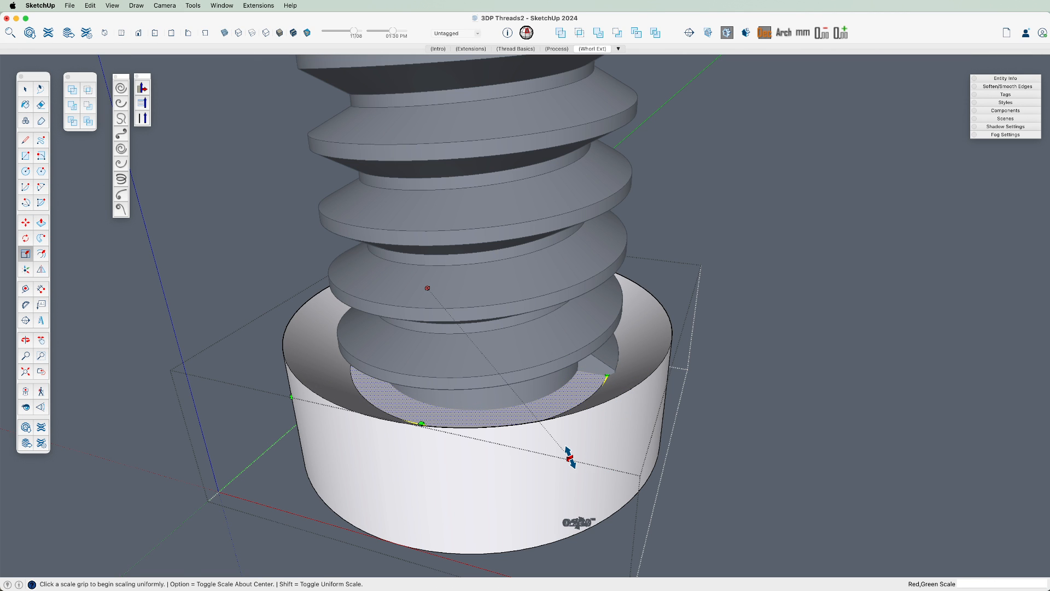
left_click(568, 456)
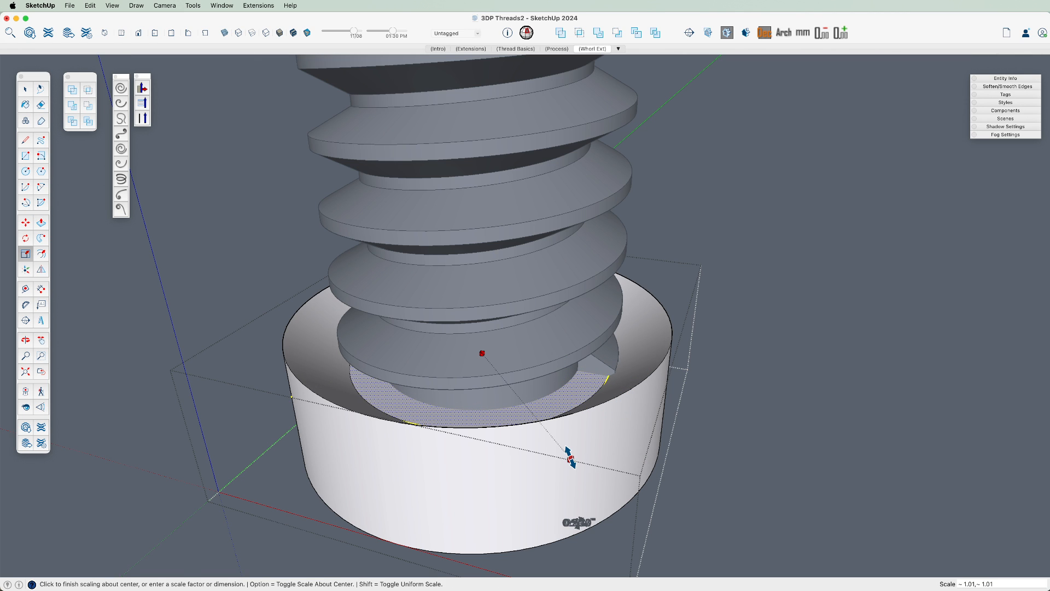
key("shift")
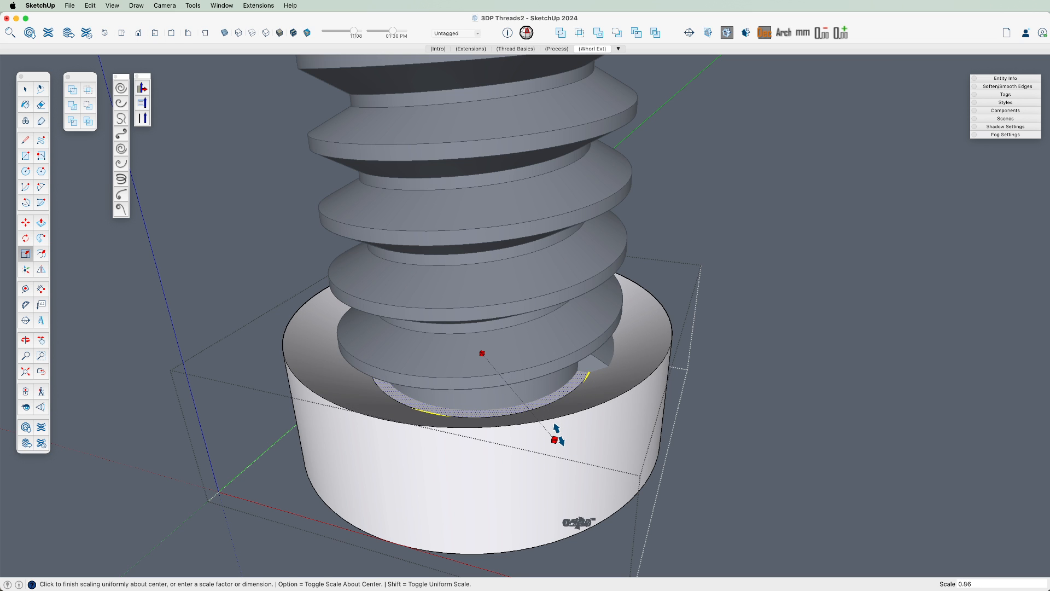
left_click(549, 424)
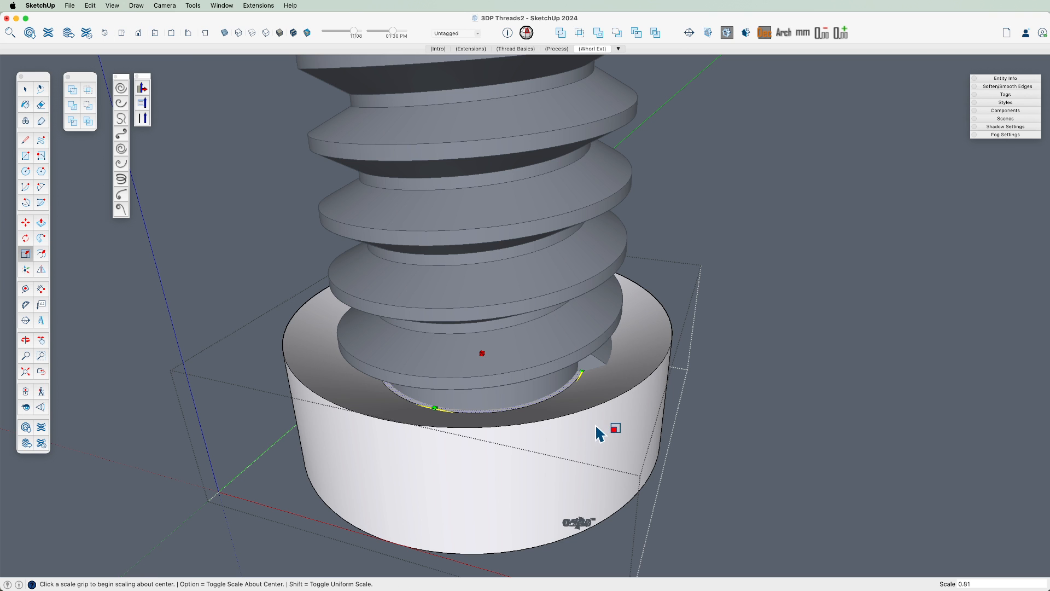
key("space")
left_click(673, 432)
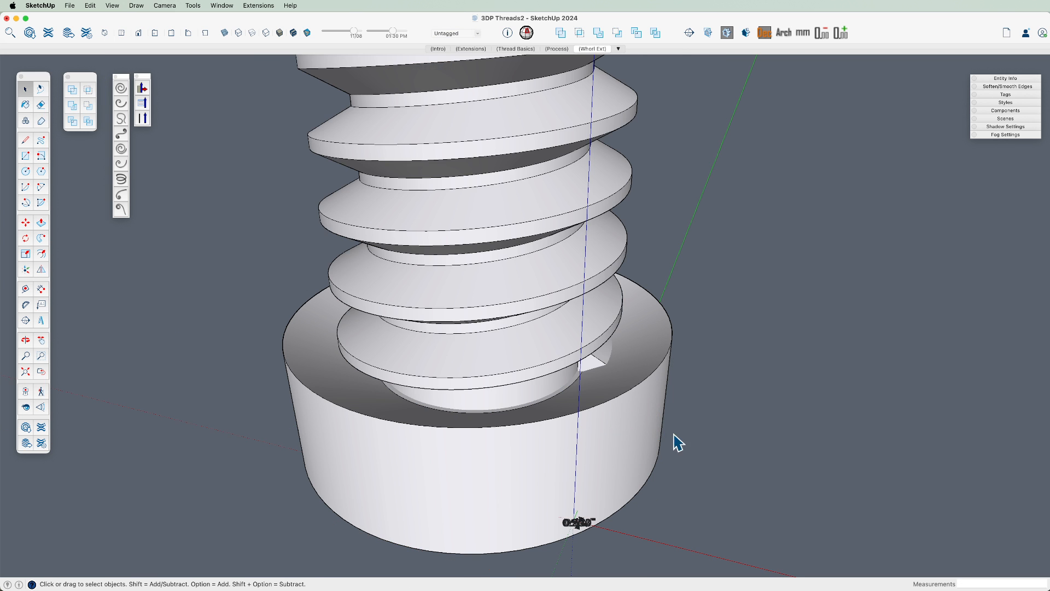
- Move the cylinder group upward around the lowest threads, leaving the rod's plain end protruding below it
middle_click_drag(616, 429, 651, 371, "shift")
left_click(652, 411)
key("m")
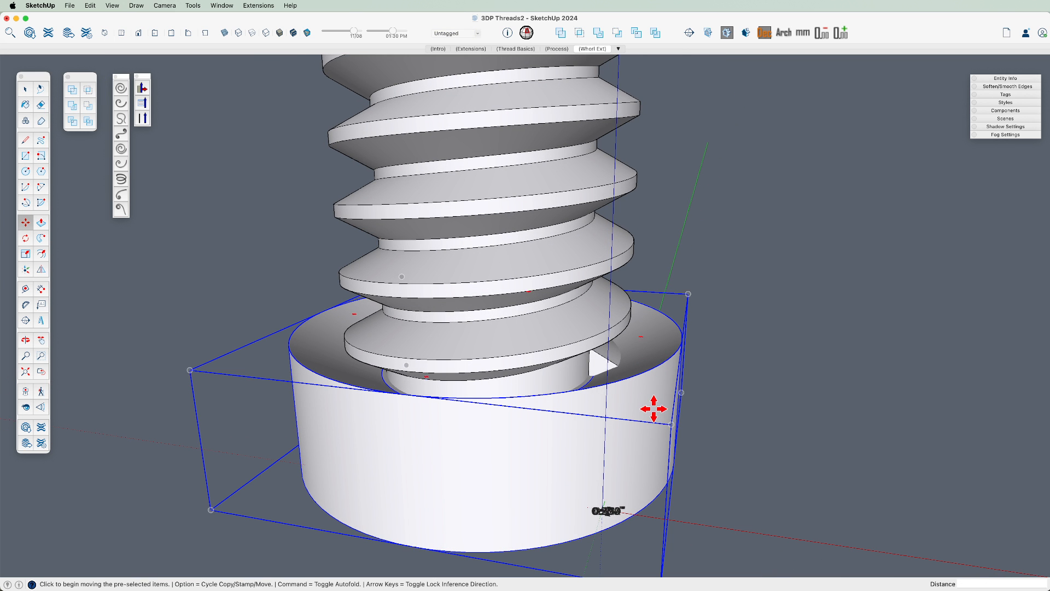
left_click(651, 410)
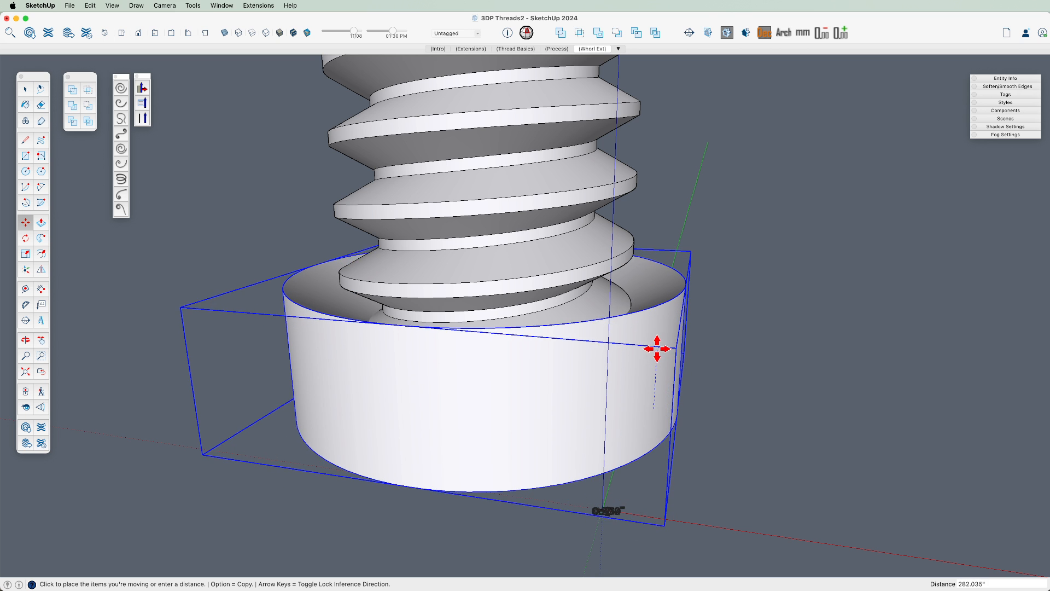
left_click(656, 340)
- Push/Pull the cylinder group's underside downward about 268 inches to enclose the rod's plain end
middle_click_drag(562, 382, 577, 187, "shift")
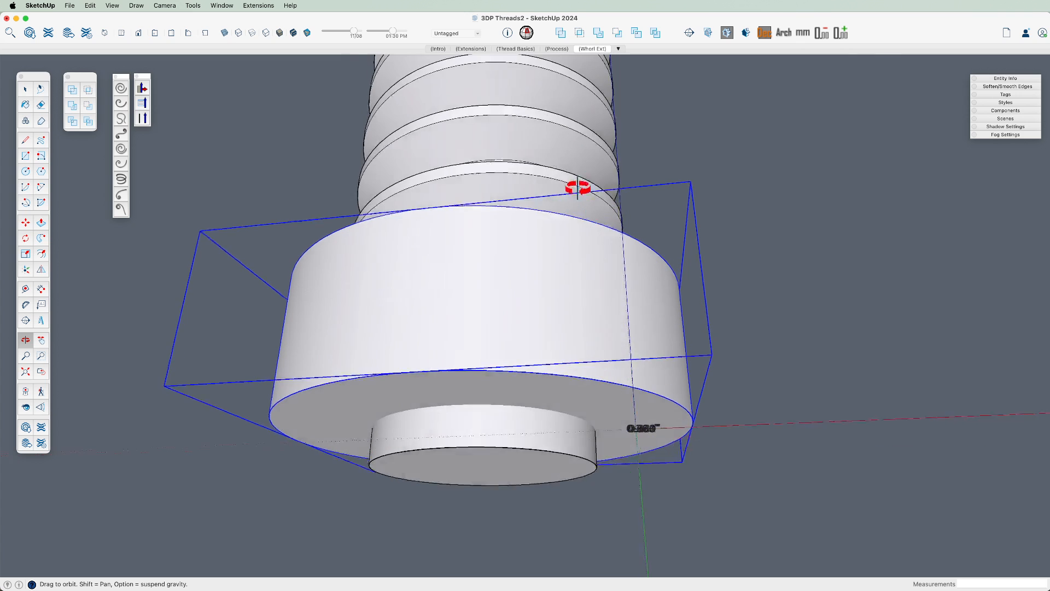
key("space")
double_click(550, 401)
key("p")
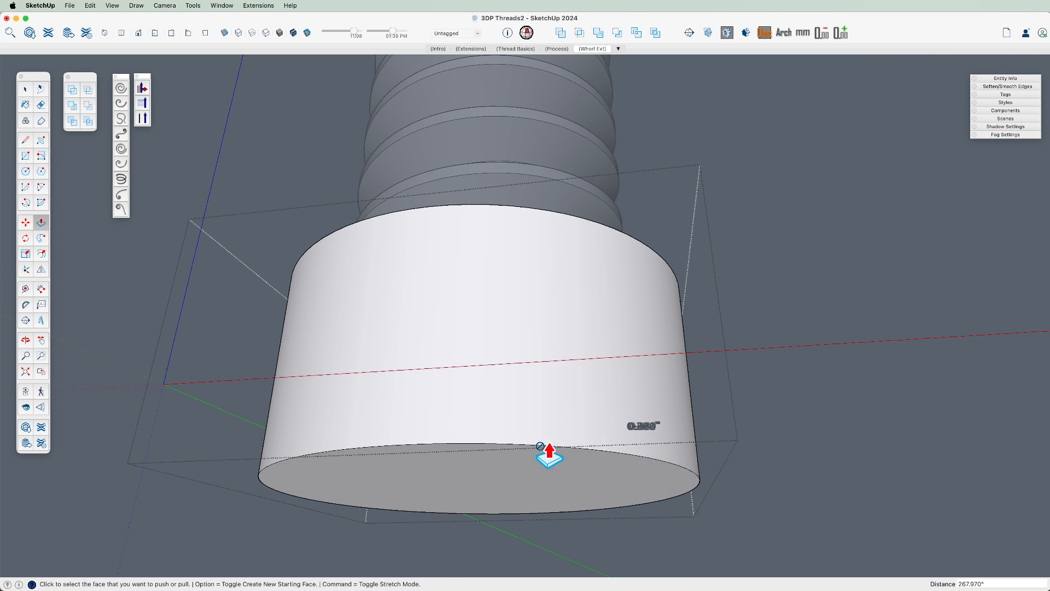
middle_click_drag(547, 454, 565, 441)
key("space")
middle_click_drag(779, 450, 615, 495)
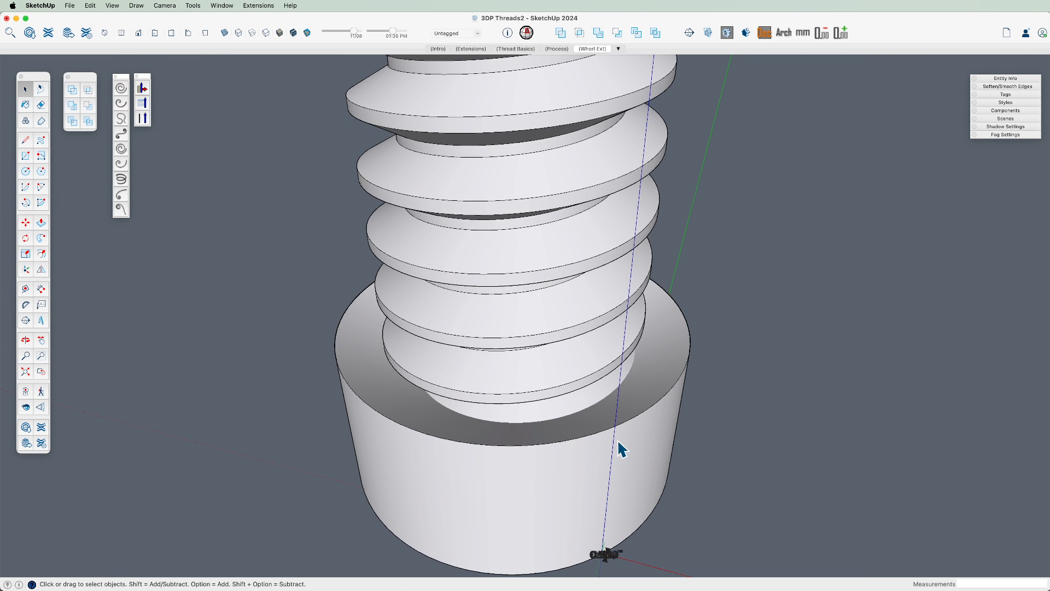
- Check the cylinder group and the threaded bolt for errors with Solid Inspector
left_click(365, 344)
left_click(527, 33)
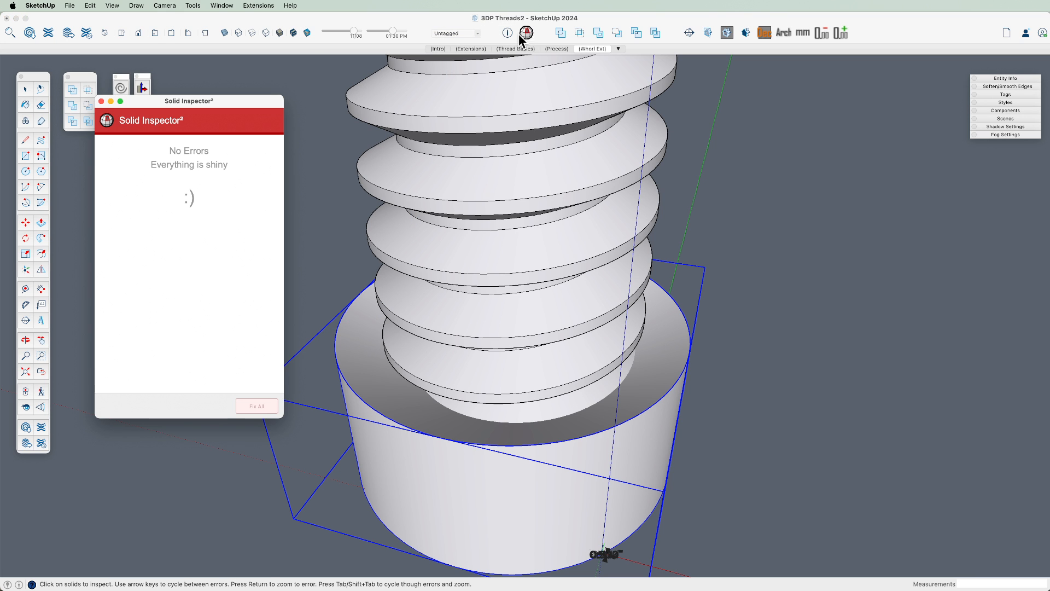
key("space")
left_click(402, 259)
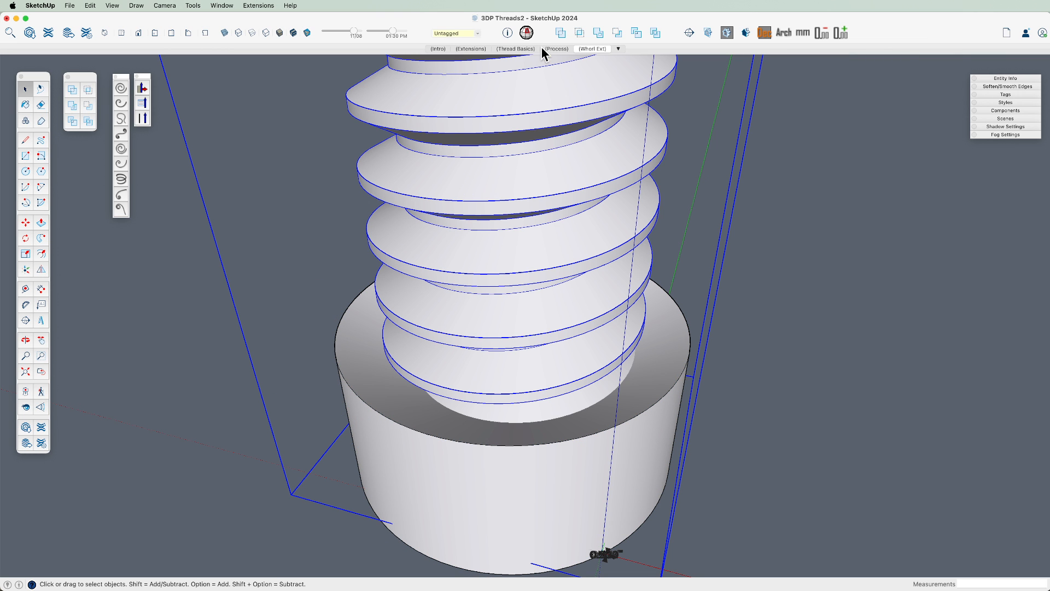
left_click(527, 33)
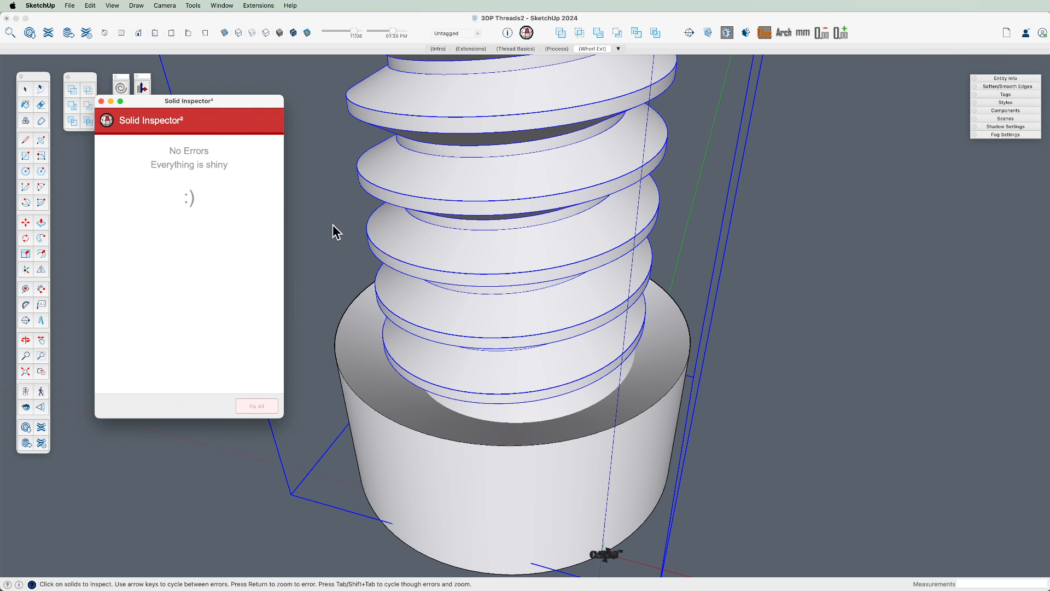
left_click(101, 102)
- Turn on X-ray display and subtract the hollowed cylinder from the bolt's lower end
left_click(305, 311)
key("shift+x")
middle_click_drag(300, 303, 342, 238)
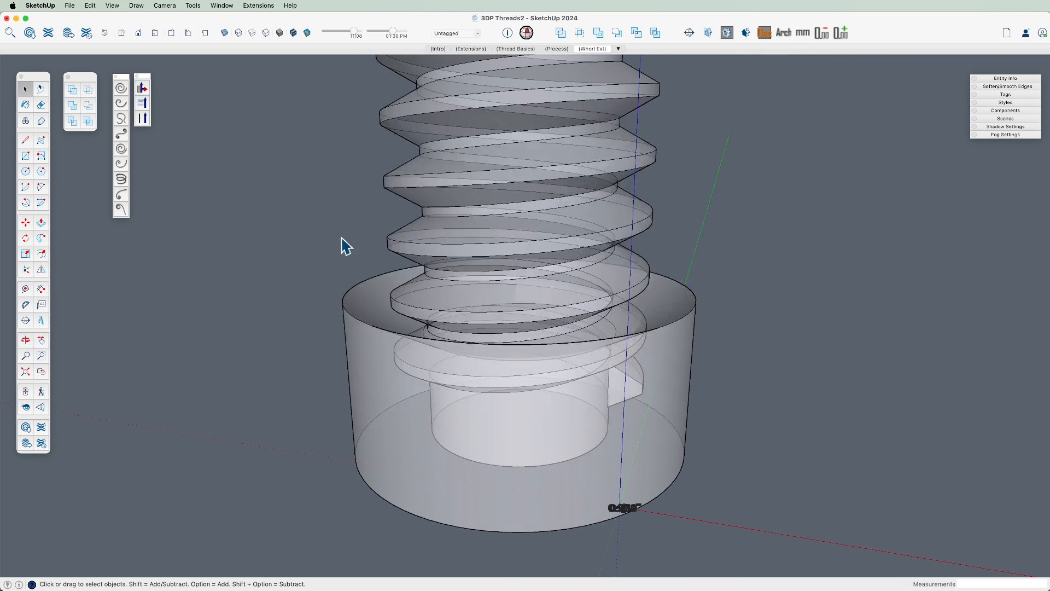
left_click(89, 107)
left_click(379, 356)
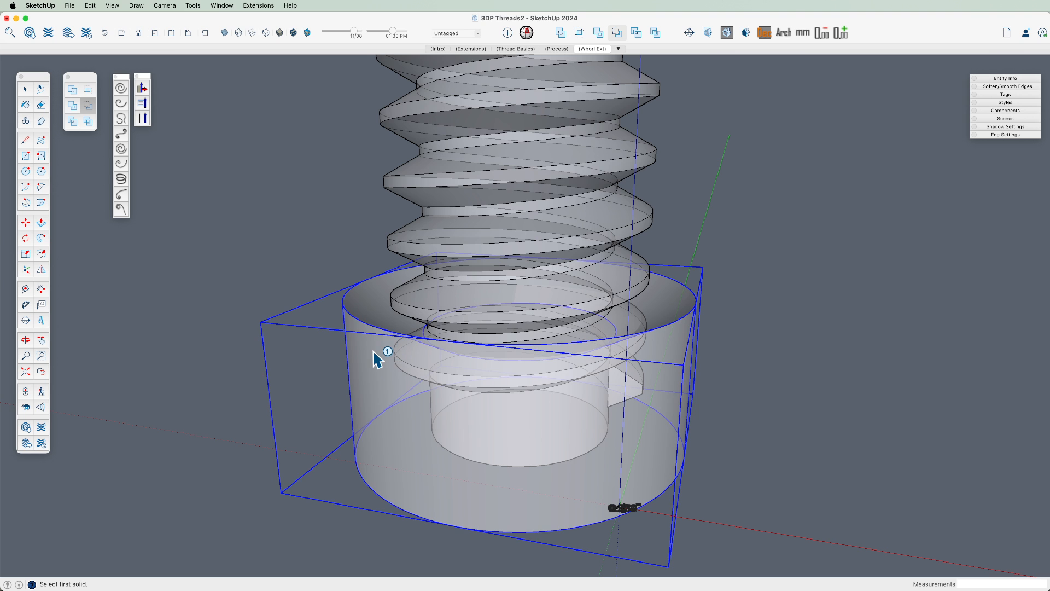
left_click(444, 192)
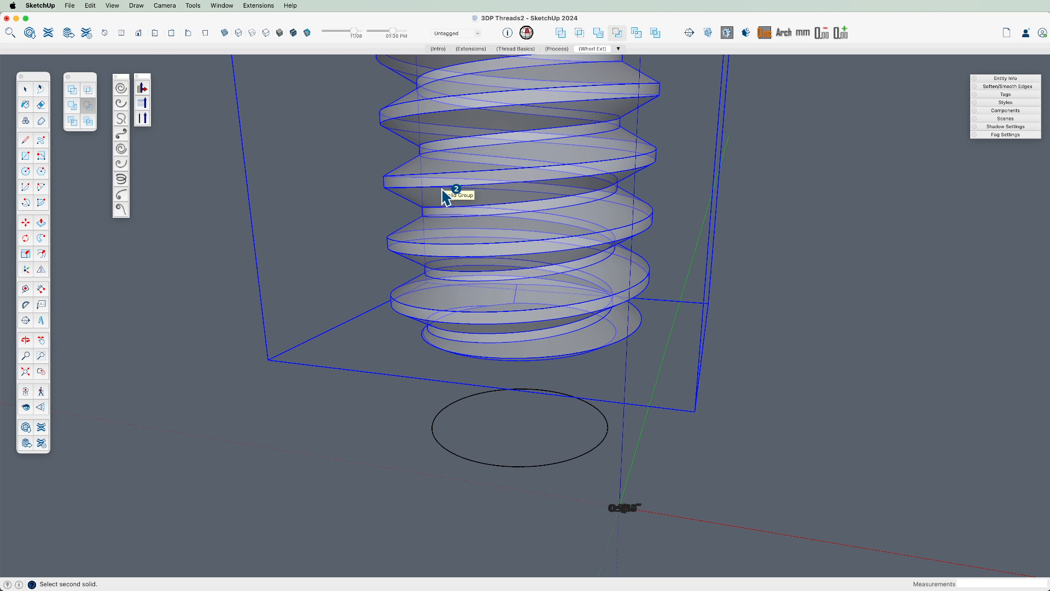
- Erase the leftover circle below the bolt's trimmed end
key("e")
left_click(608, 424)
key("space")
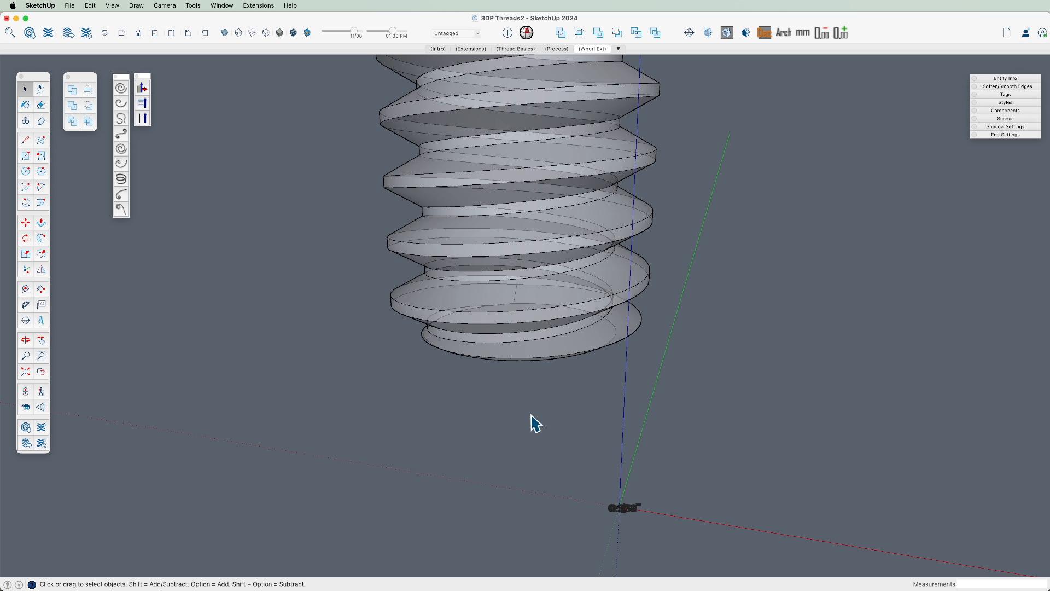
key("o")
mouse_move(530, 425)
left_mouse_down()
mouse_move(536, 257)
mouse_move(577, 192)
mouse_move(641, 403)
left_mouse_up()
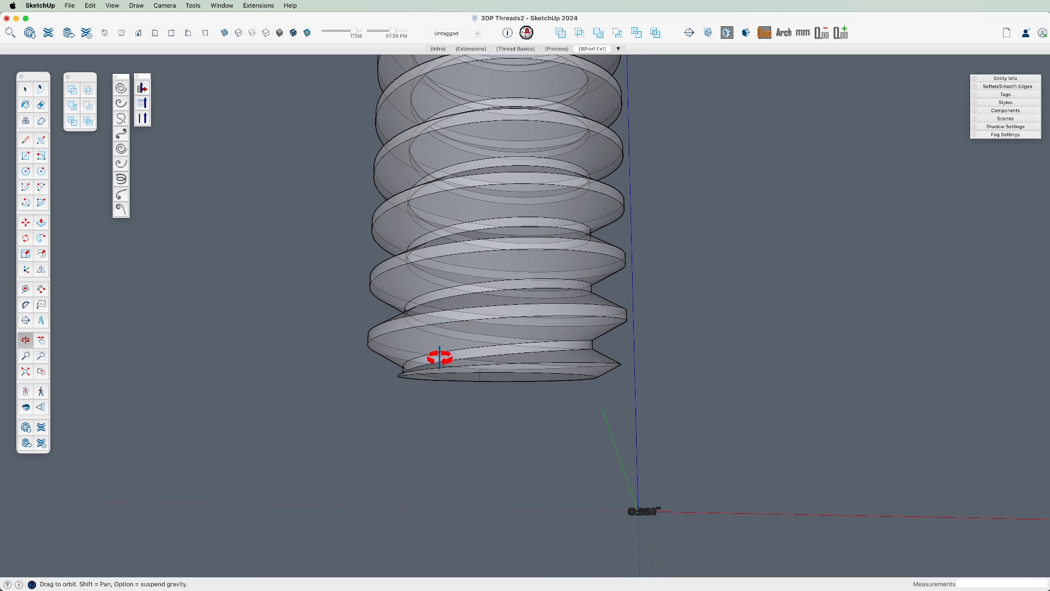
left_click_drag(476, 359, 534, 278)
scroll(429, 483, "down", 10)
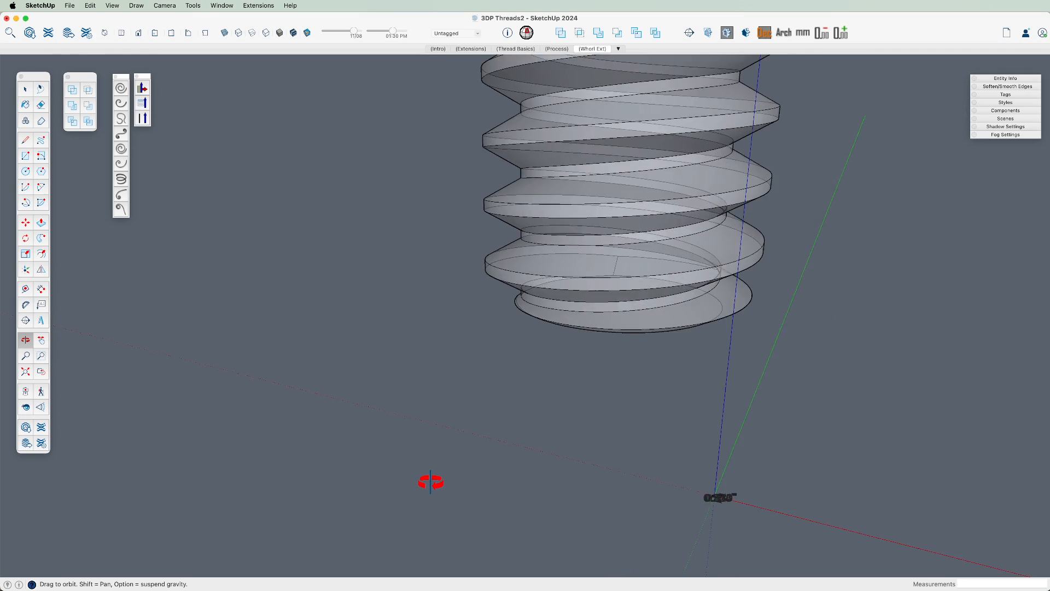
- Place a copy of the bolt beside the original
key("space")
left_click(501, 372)
middle_click_drag(501, 372, 569, 501)
key("m")
key("alt")
left_click(496, 489)
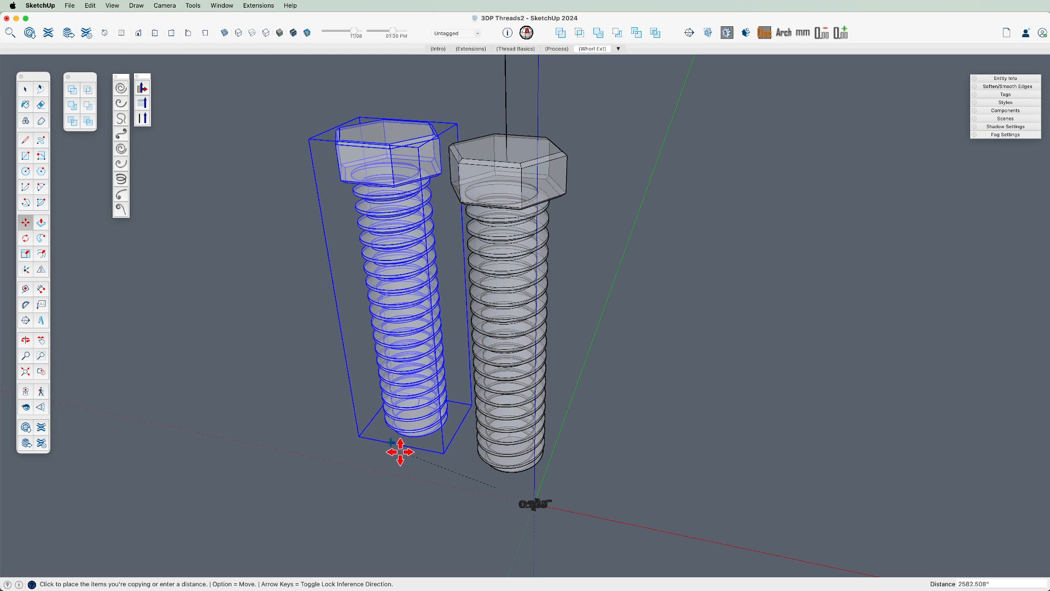
left_click(373, 461)
- Delete the copied bolt beside the original
middle_click_drag(403, 439, 506, 434, "shift")
scroll(492, 456, "up", 6)
scroll(492, 457, "down", 6)
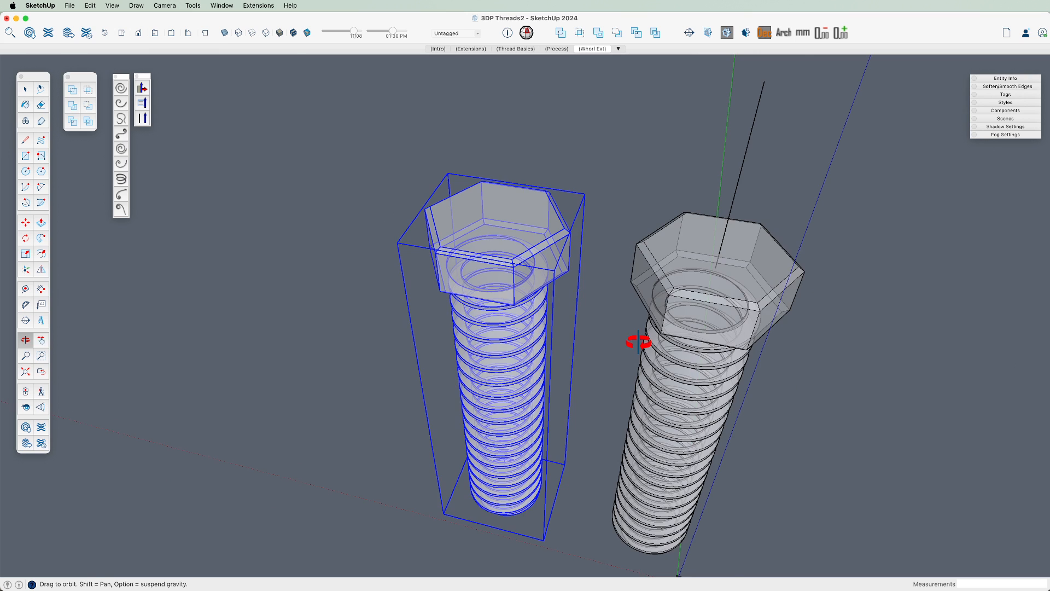
key("h")
left_click_drag(675, 315, 474, 326)
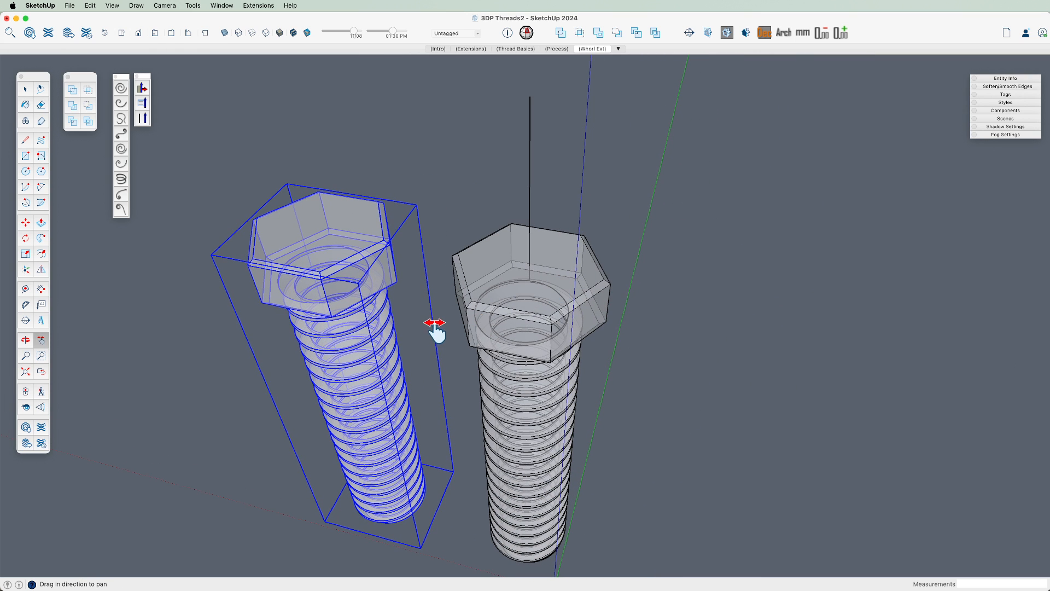
key("space")
key("Delete")
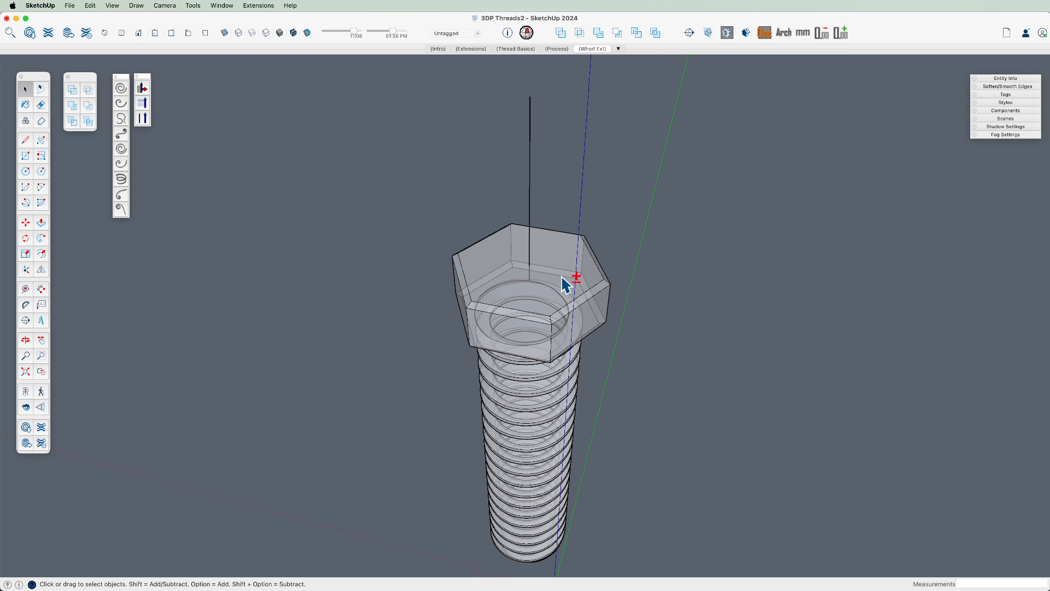
- Turn off X-ray display and draw a circle of about 1213 inches radius centered on the hexagonal head's top face
key("alt+x")
scroll(533, 258, "up", 3)
scroll(558, 412, "down", 2)
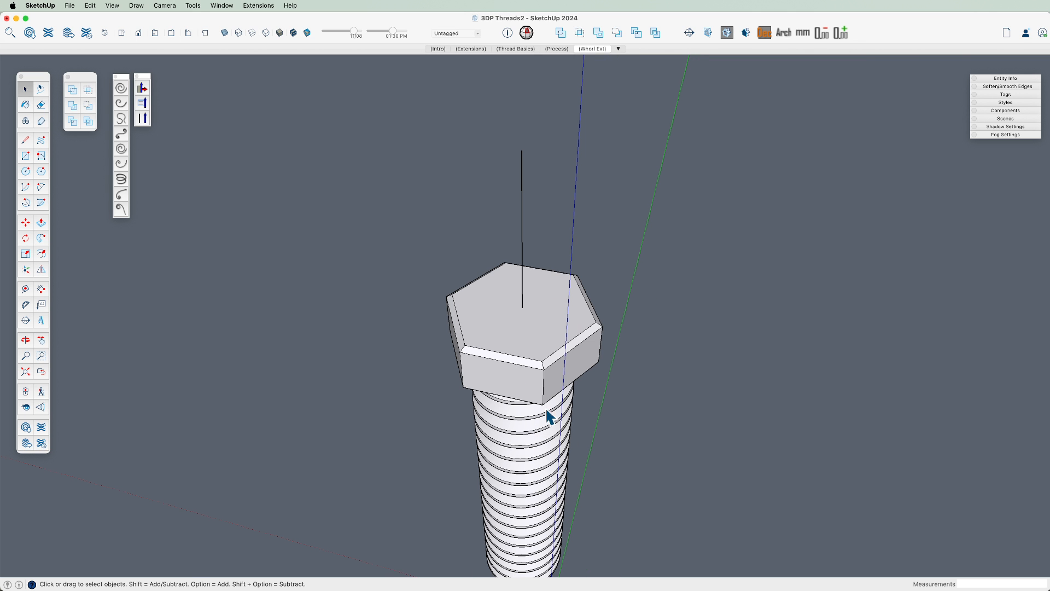
mouse_move(548, 450)
middle_mouse_down()
mouse_move(534, 382)
mouse_move(566, 194)
mouse_move(544, 219)
middle_mouse_up()
key("c")
left_click(536, 228)
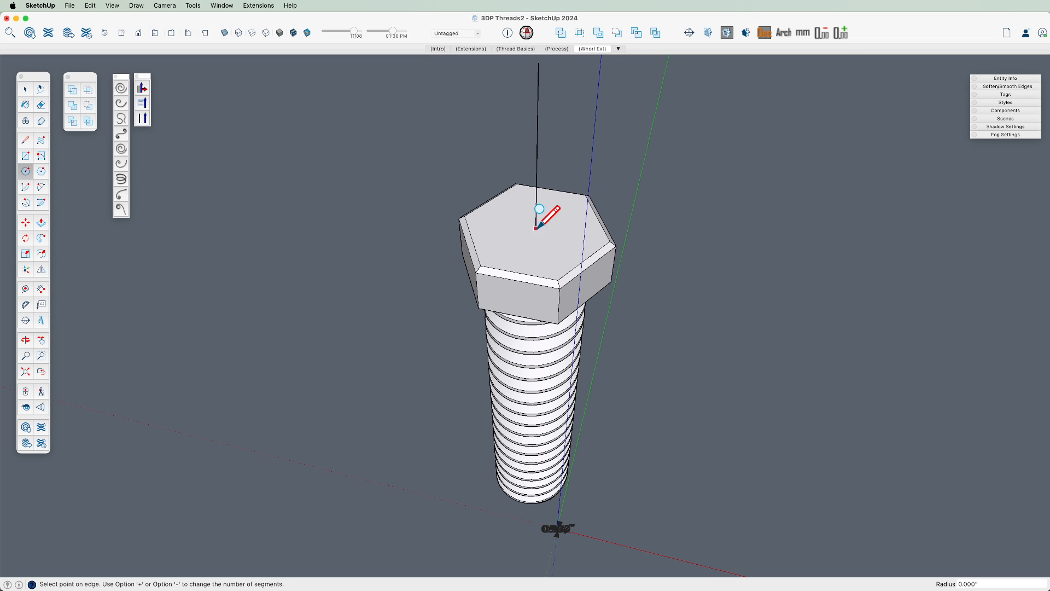
left_click(629, 239)
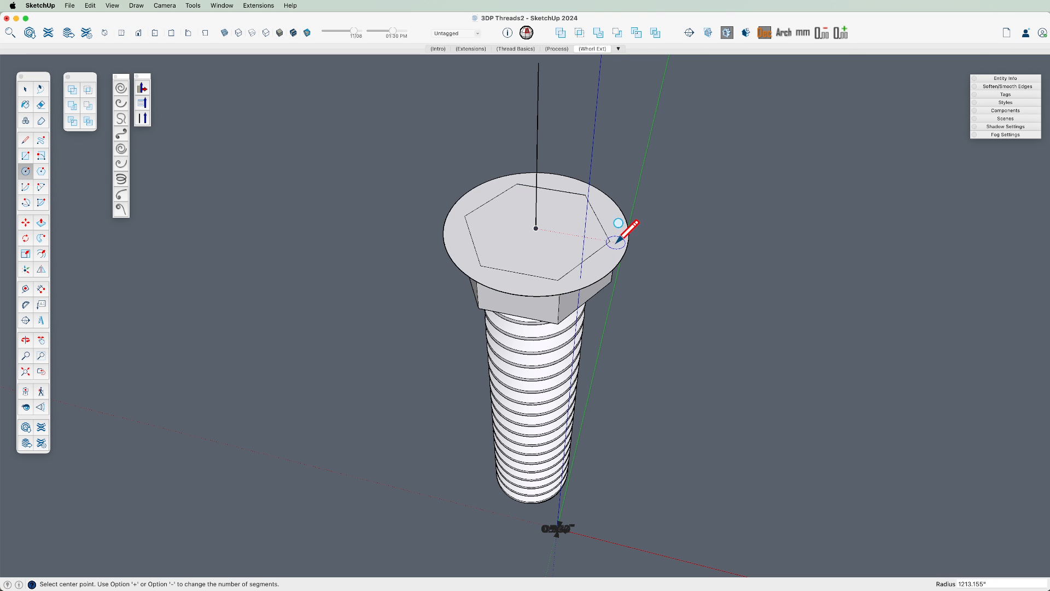
- Push/Pull the circle on the bolt head upward about 1271 inches into a cylinder and select the whole cylinder
key("p")
left_click(614, 231)
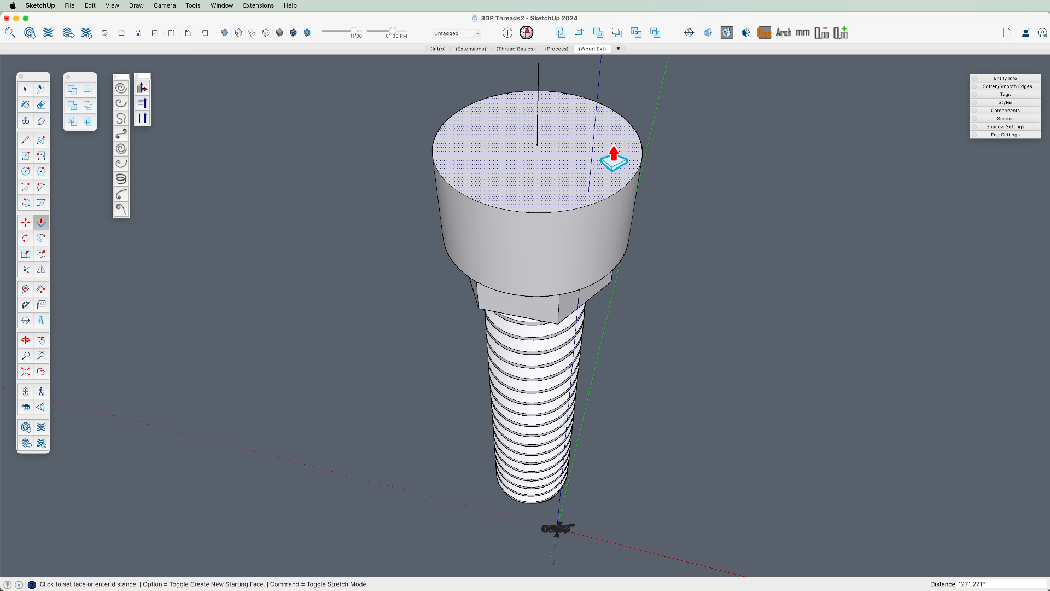
left_click(600, 161)
key("space")
triple_click(599, 160)
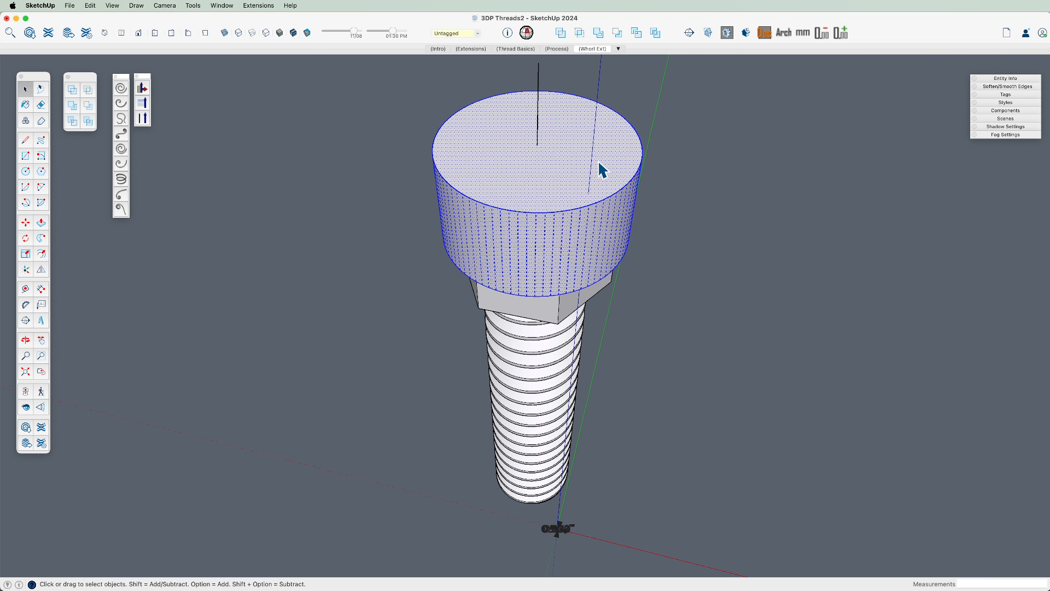
- Group the selected cylinder and move it straight down about 3332 inches so it surrounds the threaded shank below the bolt head
key("super+g")
middle_click_drag(573, 240, 615, 204)
key("m")
left_click(617, 214)
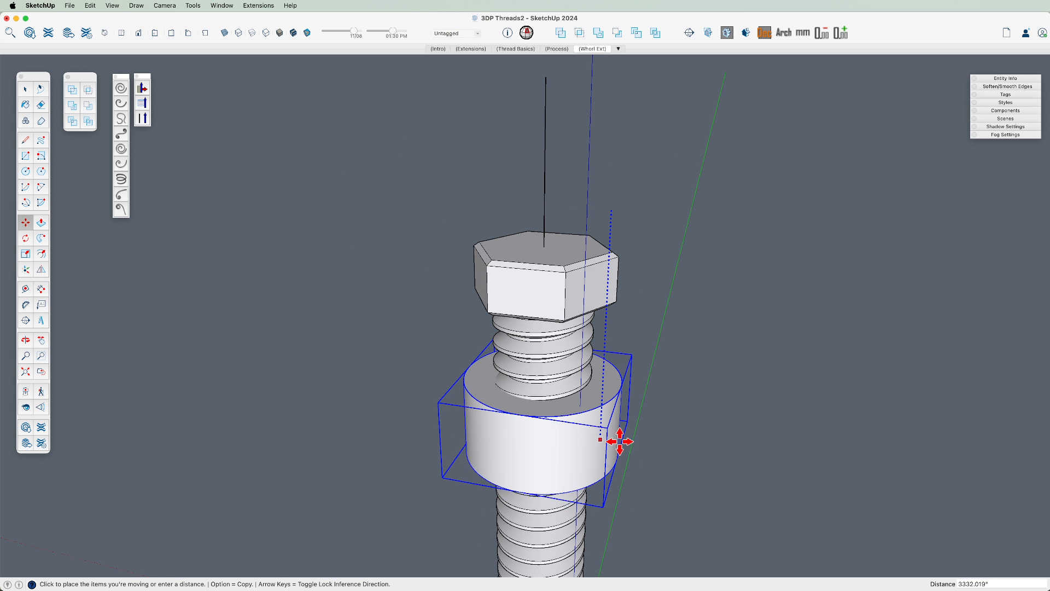
left_click(614, 433)
key("h")
scroll(565, 353, "down", 2)
middle_click_drag(555, 347, 570, 403, "shift")
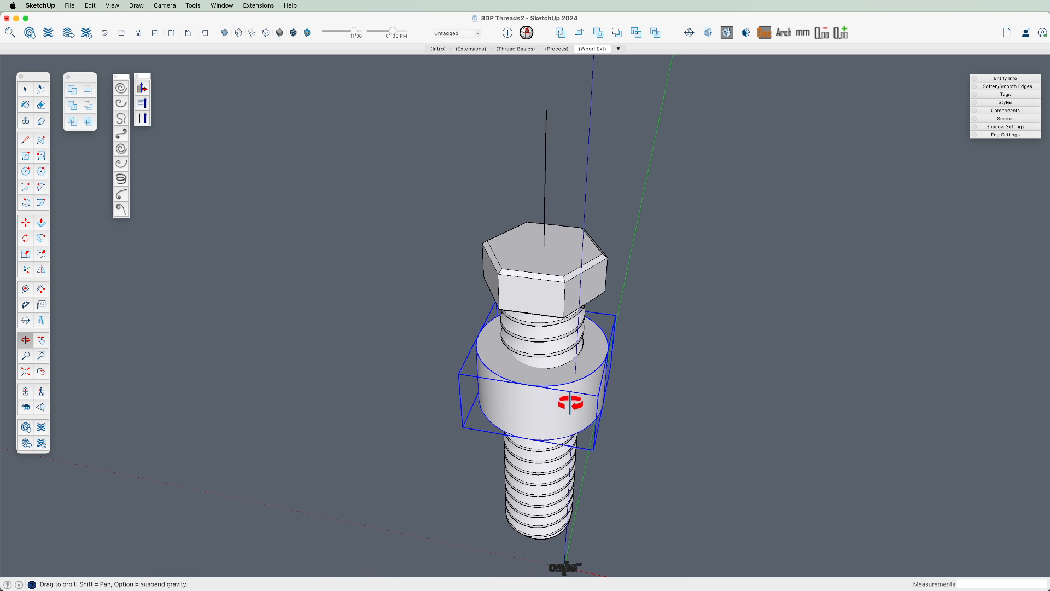
- Copy the bolt and cylinder together about 3442 inches along the red axis, beside the originals, and clear the selection
key("space")
left_click(542, 350, "shift")
key("m")
left_click(528, 355)
key("alt")
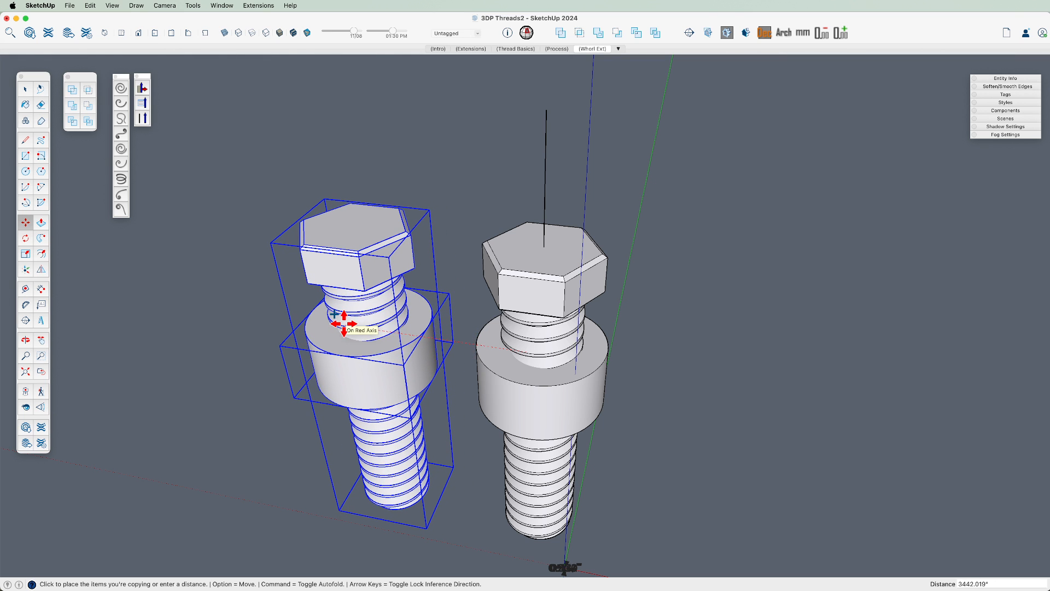
left_click(344, 323)
middle_click_drag(382, 335, 509, 329, "shift")
key("space")
left_click(355, 327)
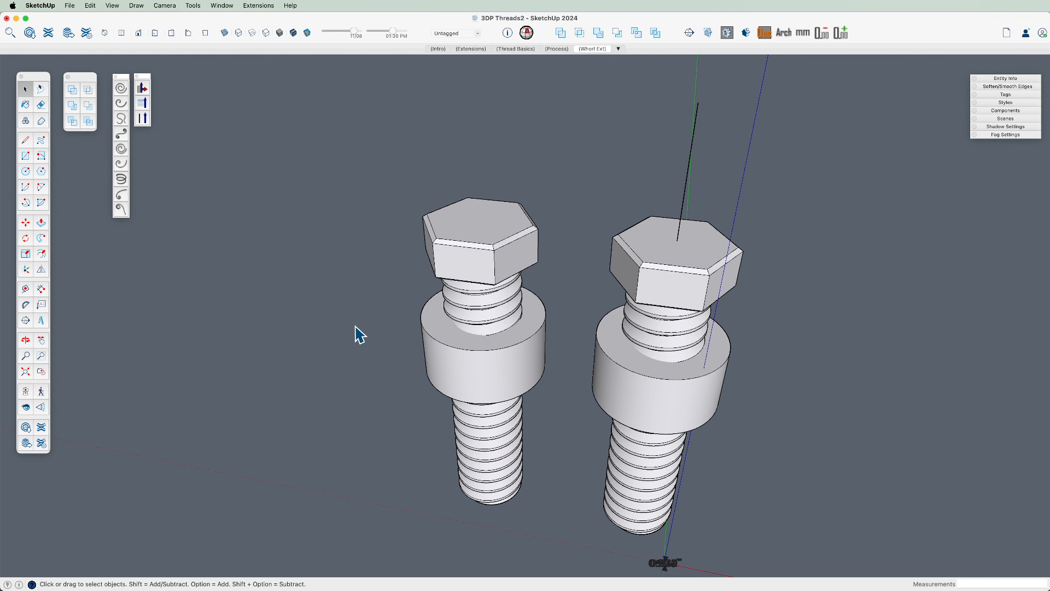
- Subtract the copied bolt from its surrounding cylinder to cut an internal thread, and inspect the threaded hole
scroll(504, 348, "up", 5)
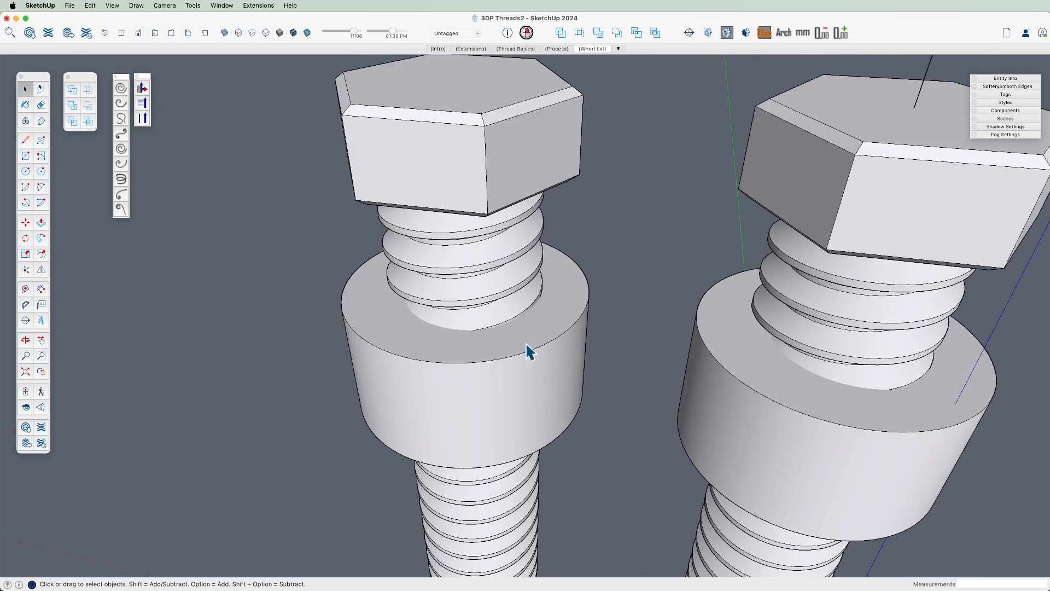
middle_click_drag(525, 352, 502, 321)
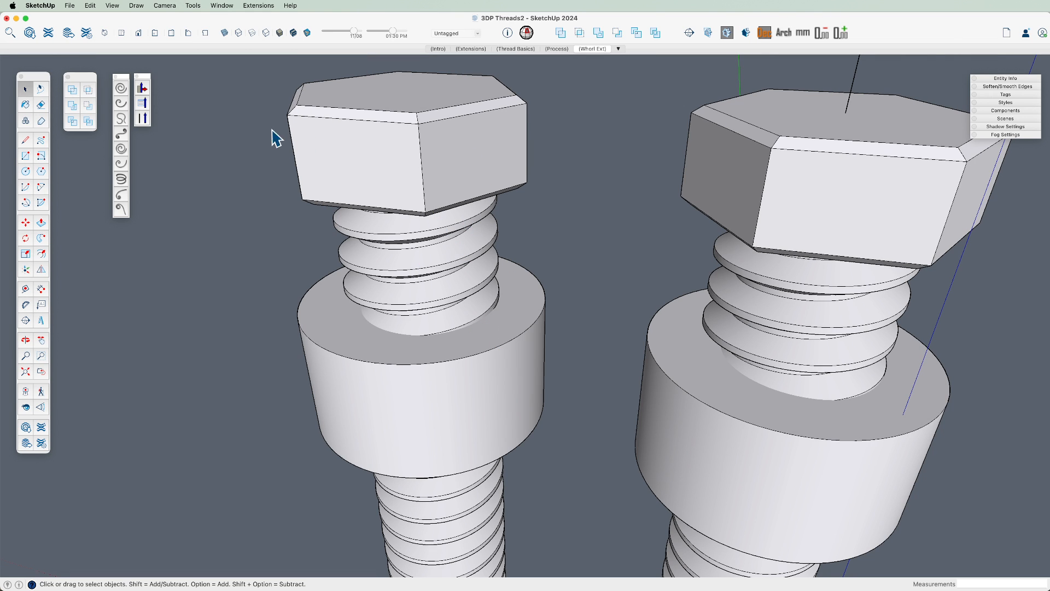
left_click(88, 105)
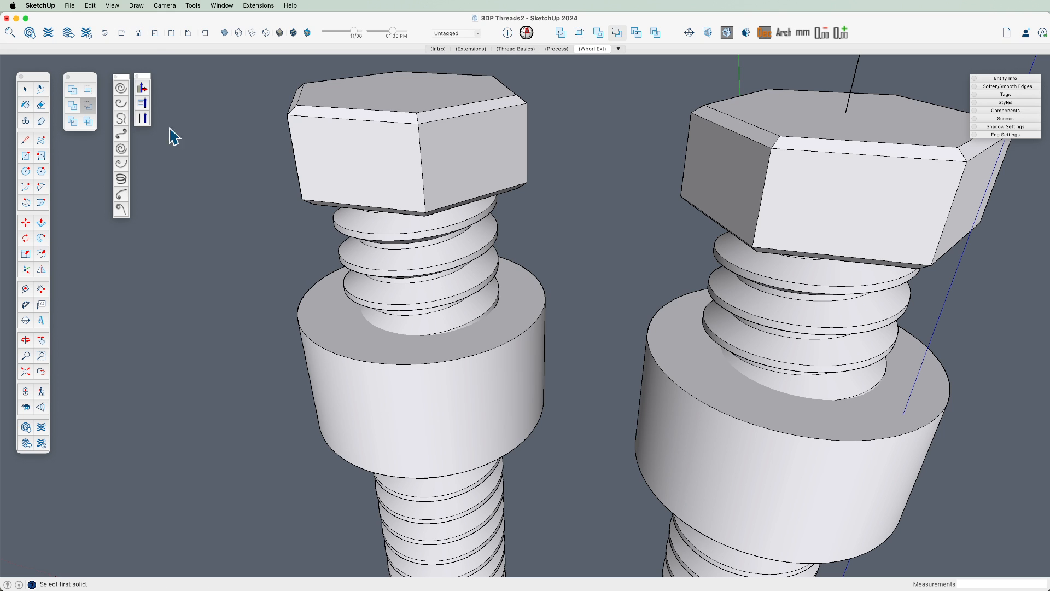
left_click(528, 350)
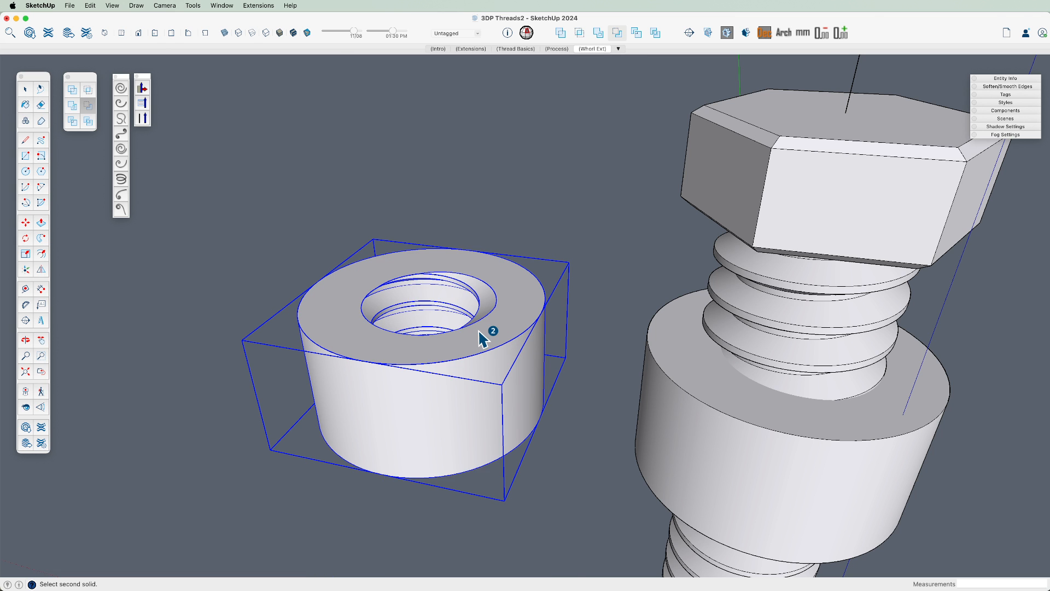
scroll(476, 328, "up", 5)
middle_click_drag(458, 316, 516, 436)
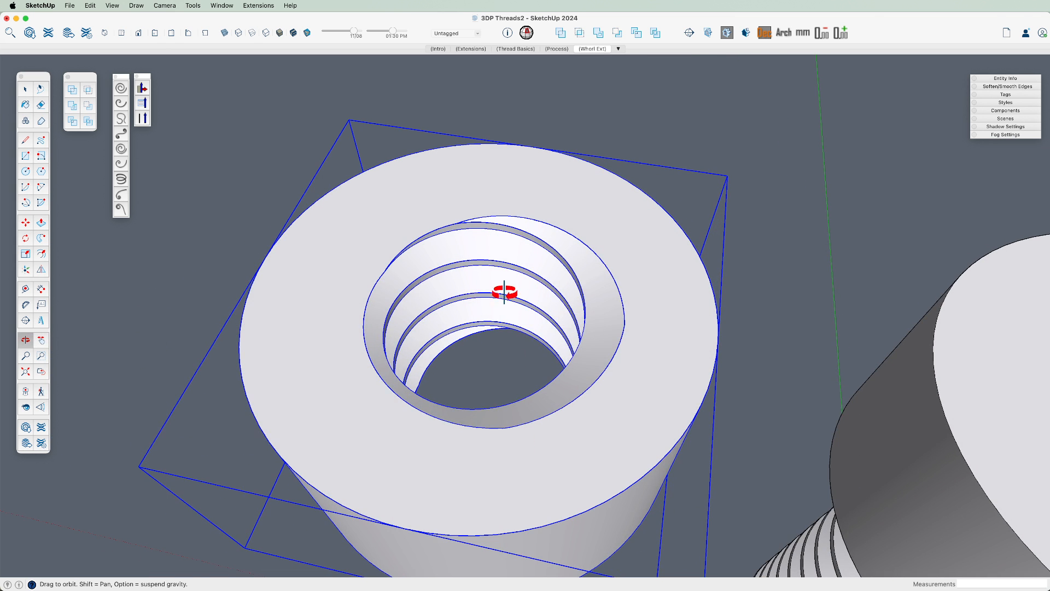
scroll(505, 299, "down", 3)
key("space")
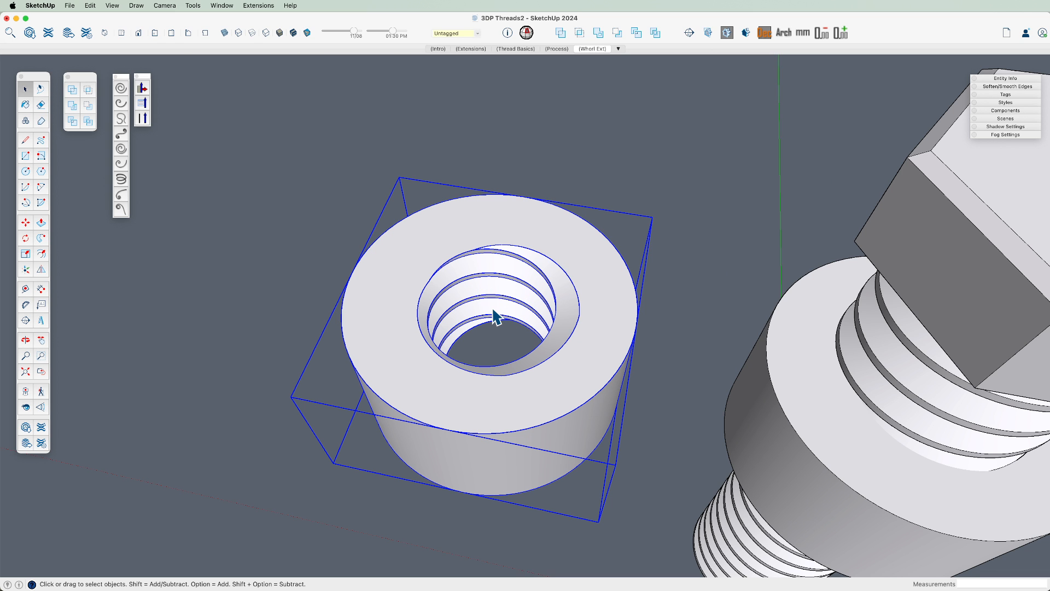
- Compare the threaded nut with the original bolt's threads, and undo the solid subtraction
scroll(499, 315, "down", 3)
middle_click_drag(558, 356, 590, 304)
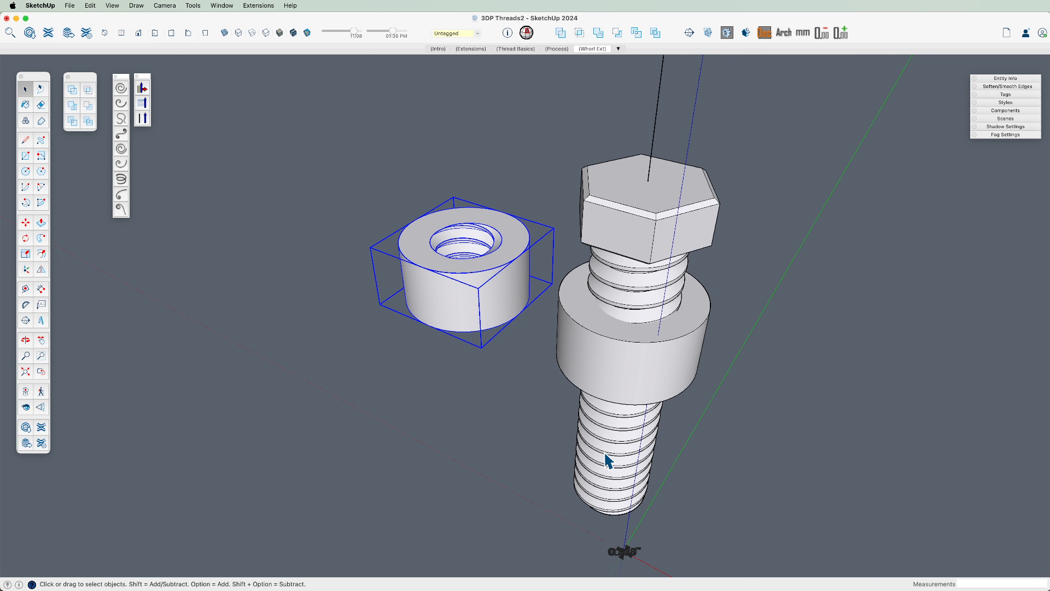
left_click(600, 282)
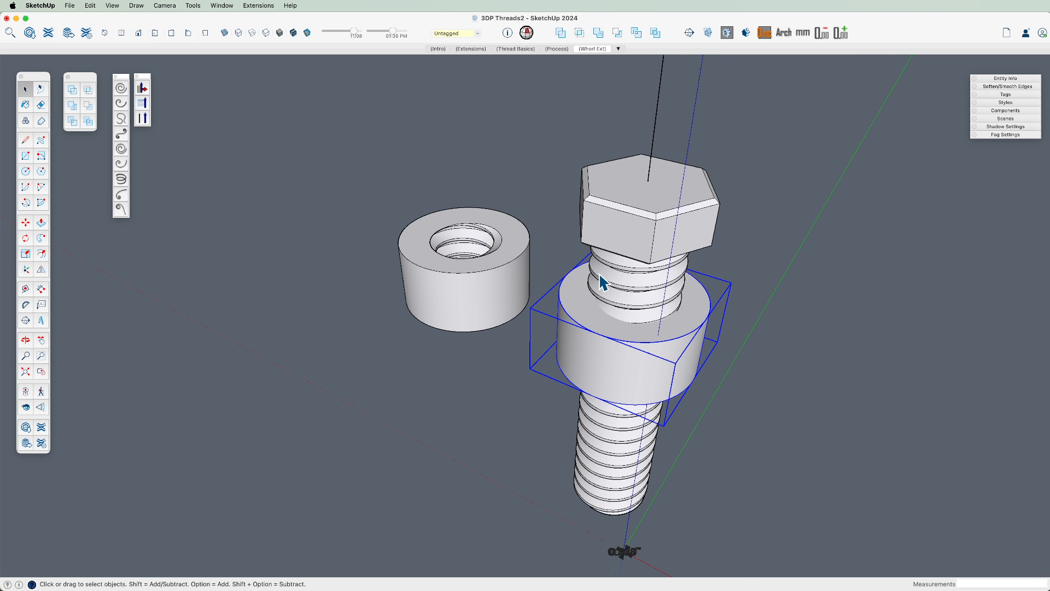
left_click(634, 279)
left_click(498, 264, "shift")
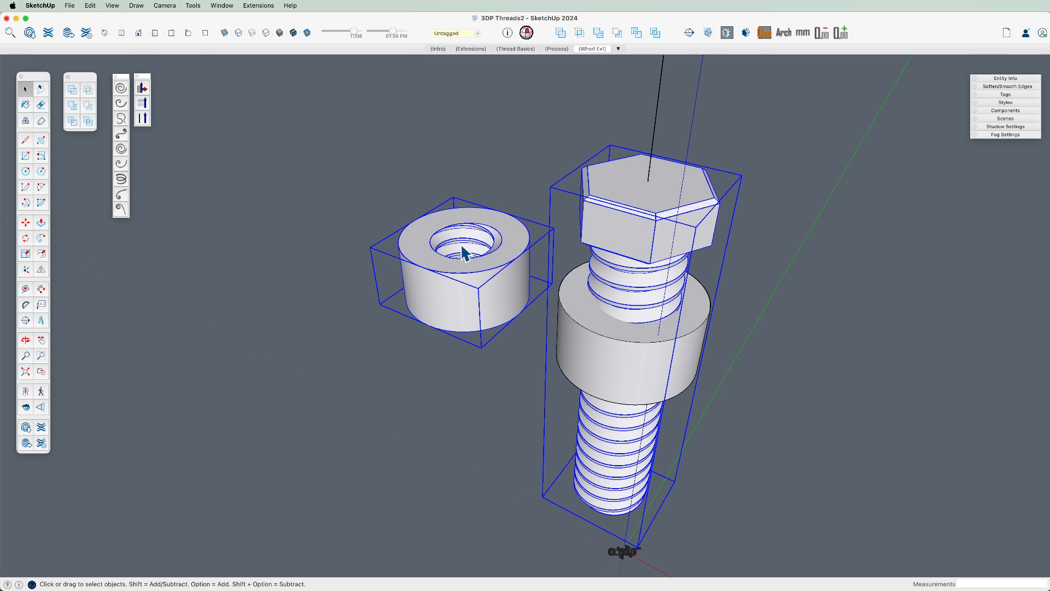
scroll(555, 287, "up", 4)
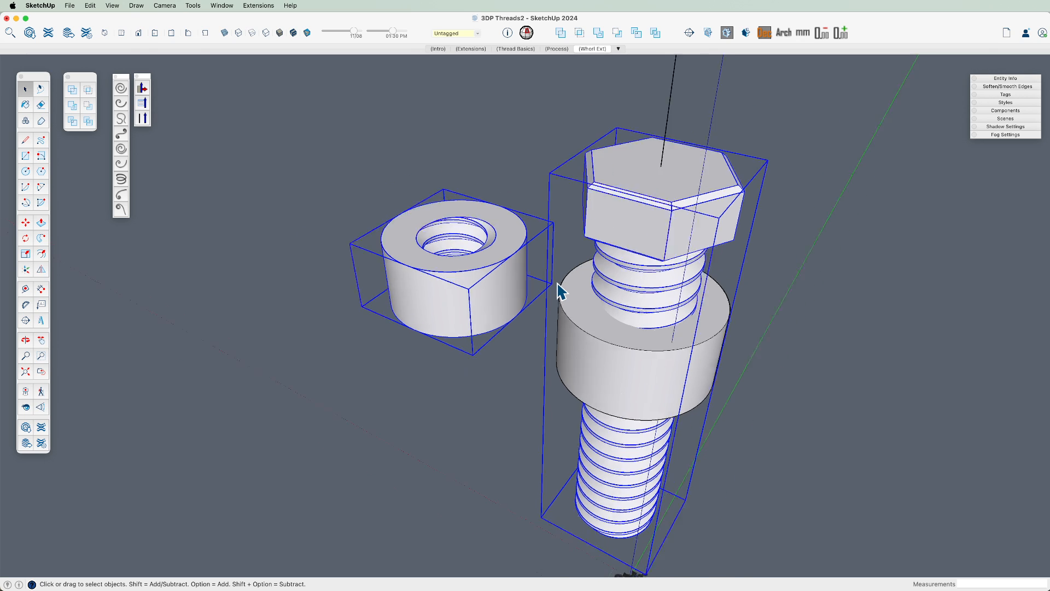
middle_click_drag(555, 287, 651, 186)
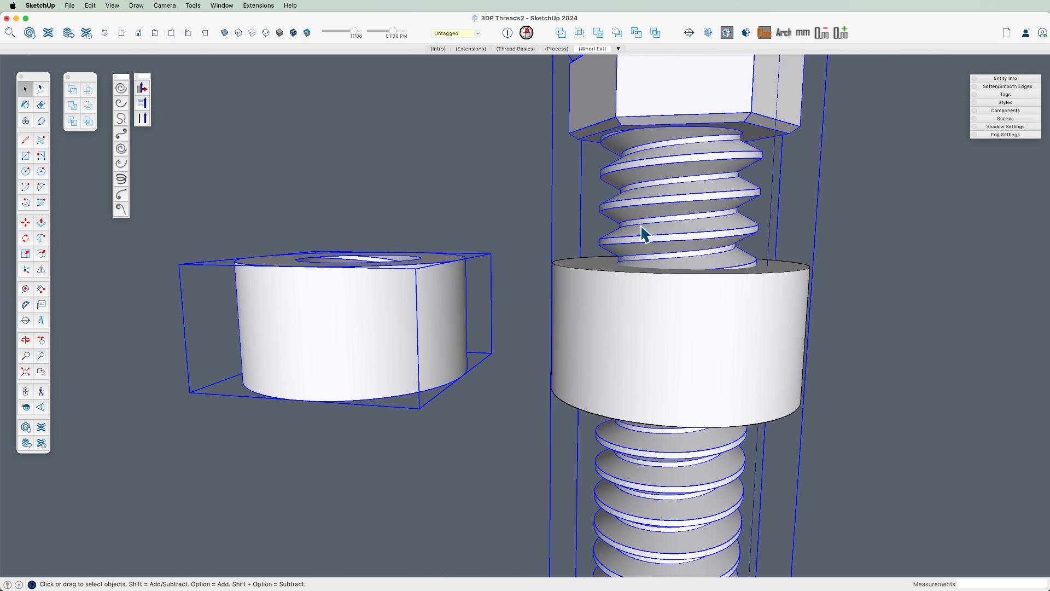
middle_click_drag(645, 232, 634, 295)
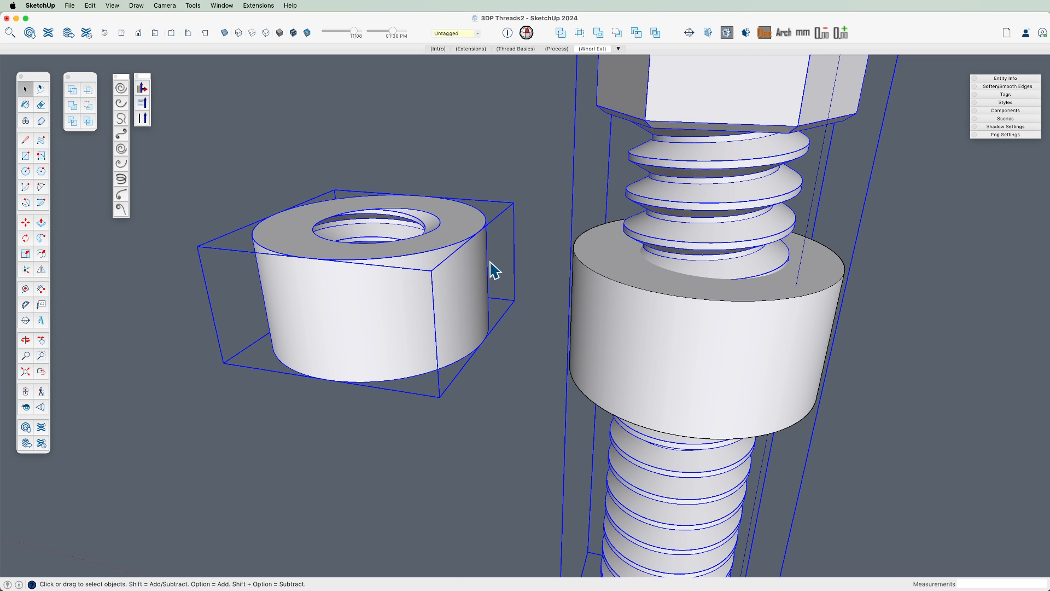
key("super+z")
- Scale the copied bolt uniformly about its center by a factor of 1.04
scroll(493, 263, "down", 5)
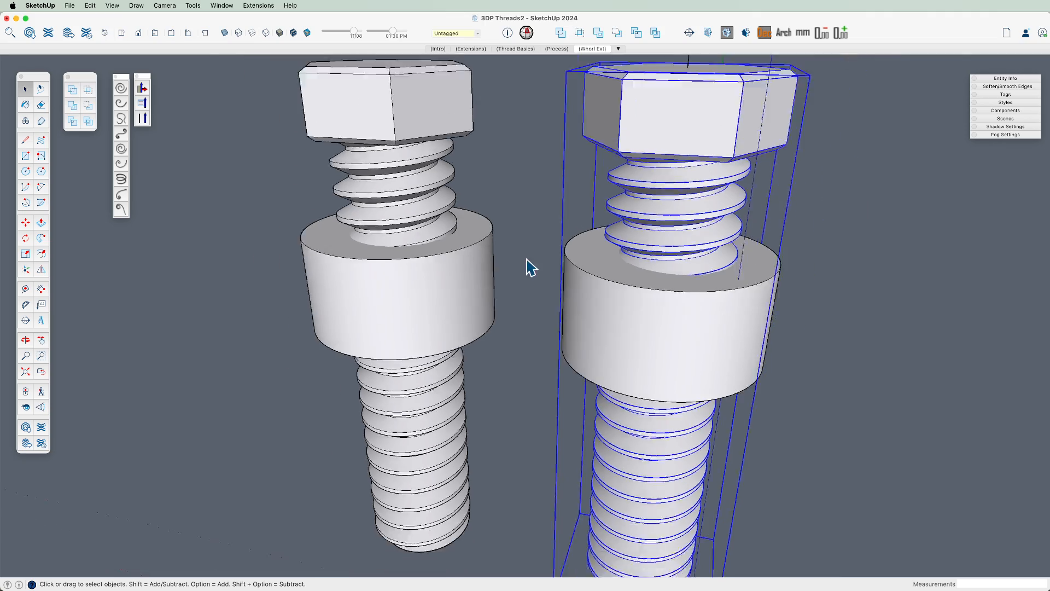
mouse_move(525, 264)
middle_mouse_down()
mouse_move(452, 223)
mouse_move(534, 255)
mouse_move(544, 150)
mouse_move(514, 279)
mouse_move(518, 261)
middle_mouse_up()
key("s")
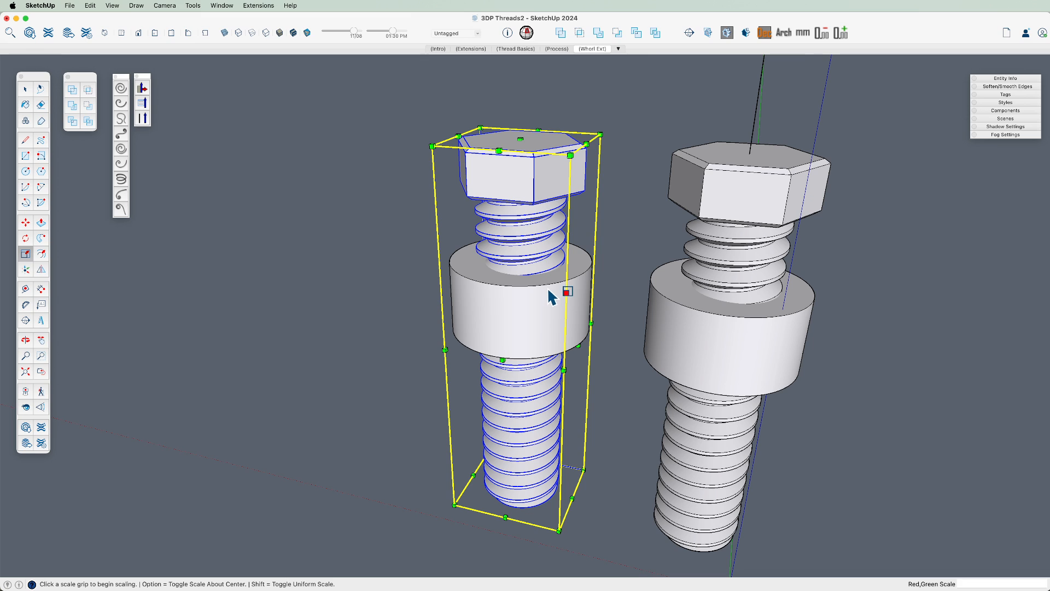
left_click(600, 133)
key("alt")
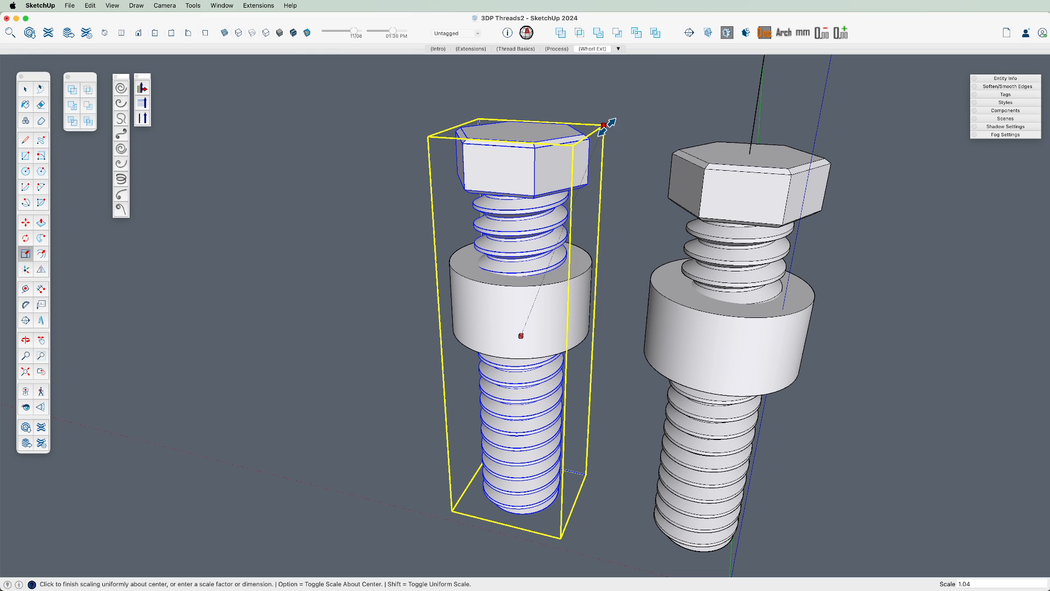
left_click(603, 127)
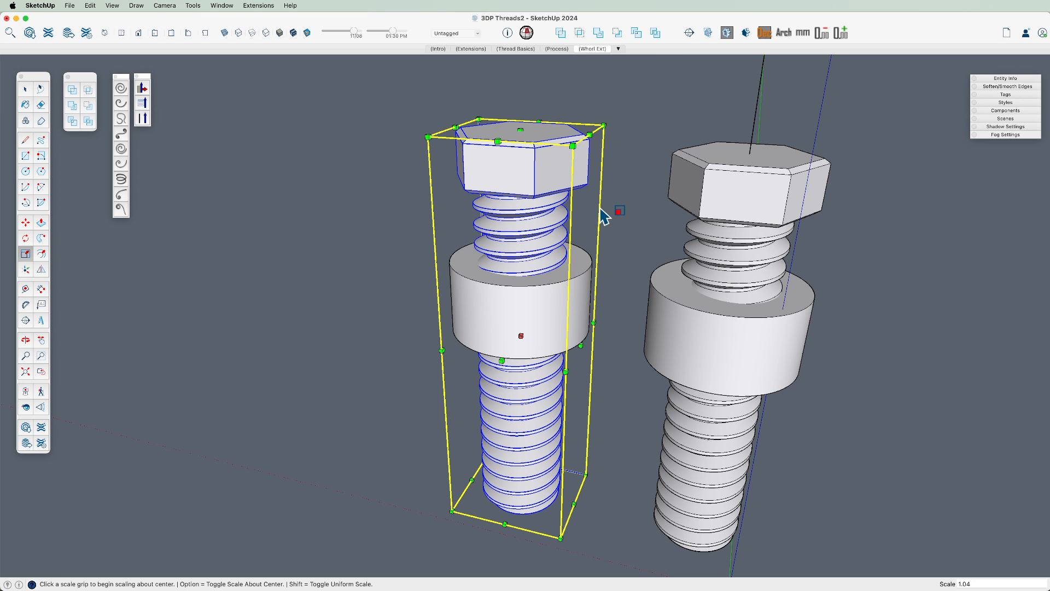
middle_click_drag(598, 281, 543, 328)
- Move the enlarged bolt about 3442 inches along the red axis over the original bolt, with X-ray display turned on
key("m")
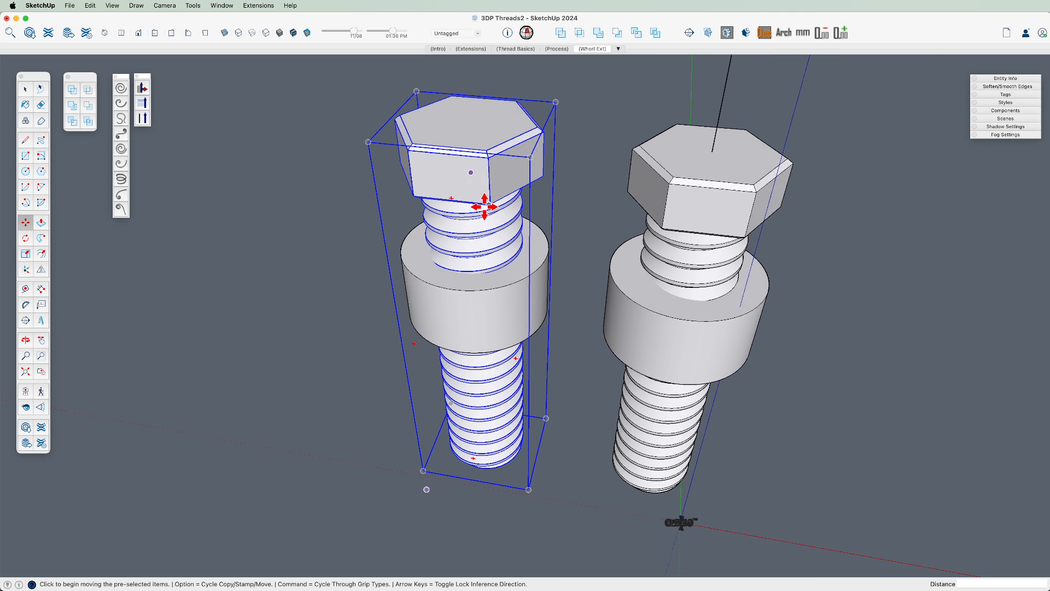
left_click(448, 155)
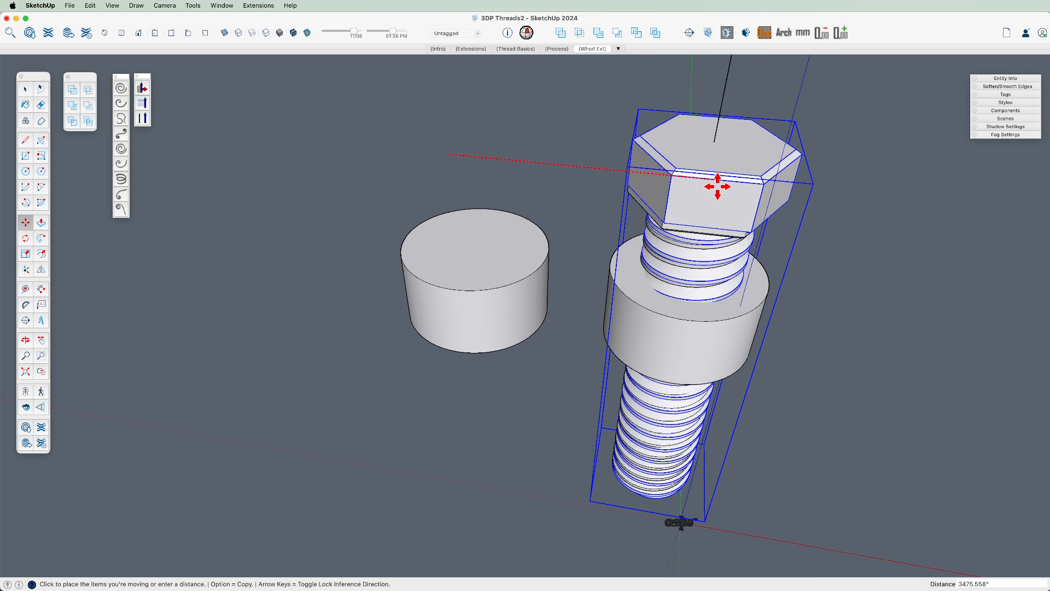
key("x")
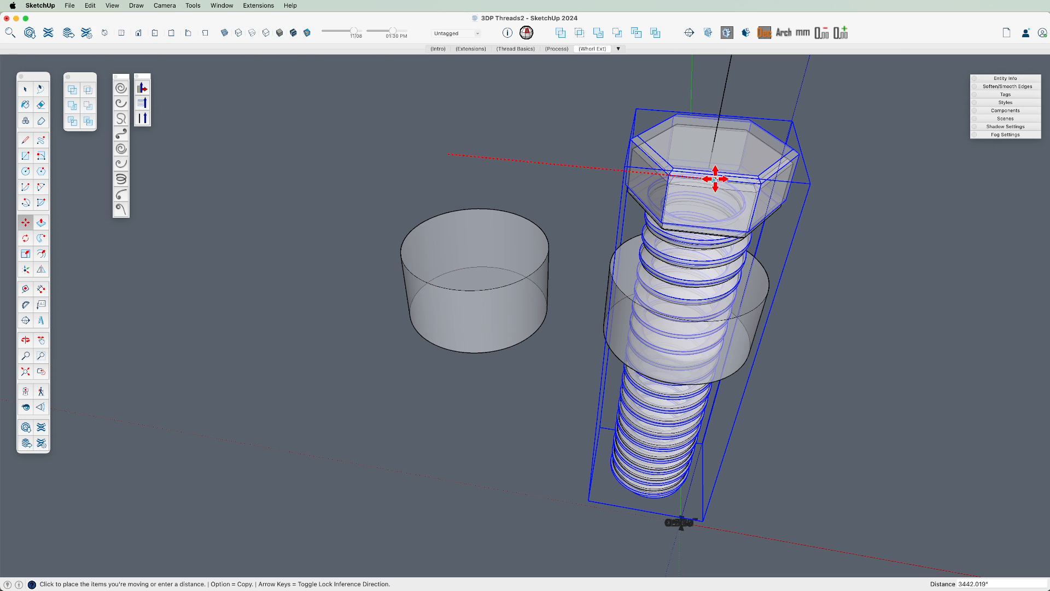
left_click(715, 179)
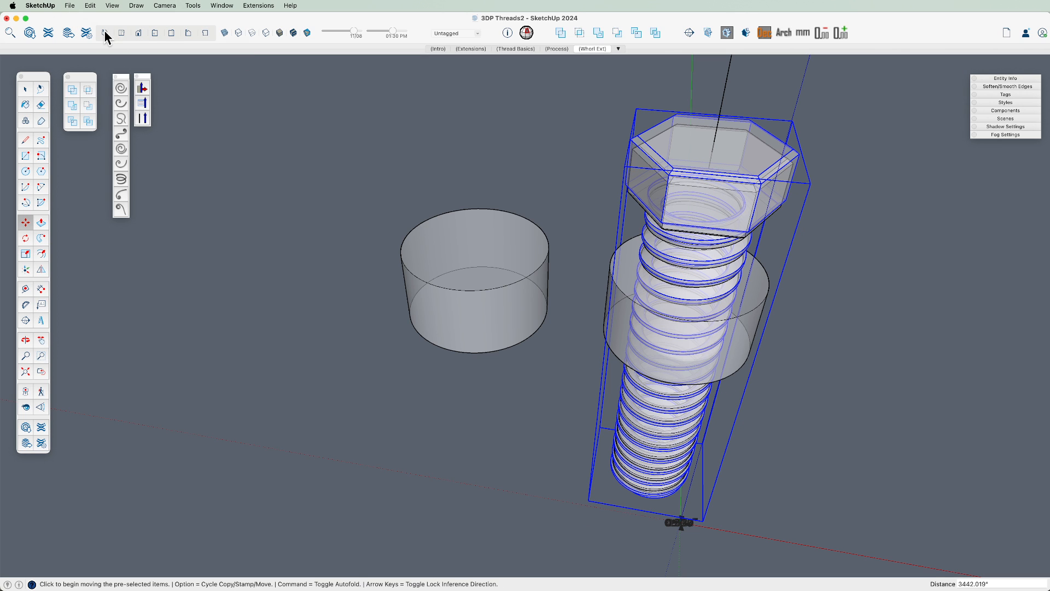
- Show the front view in parallel projection and shift the enlarged bolt vertically about 41 inches to align its threads with the original
left_click(138, 33)
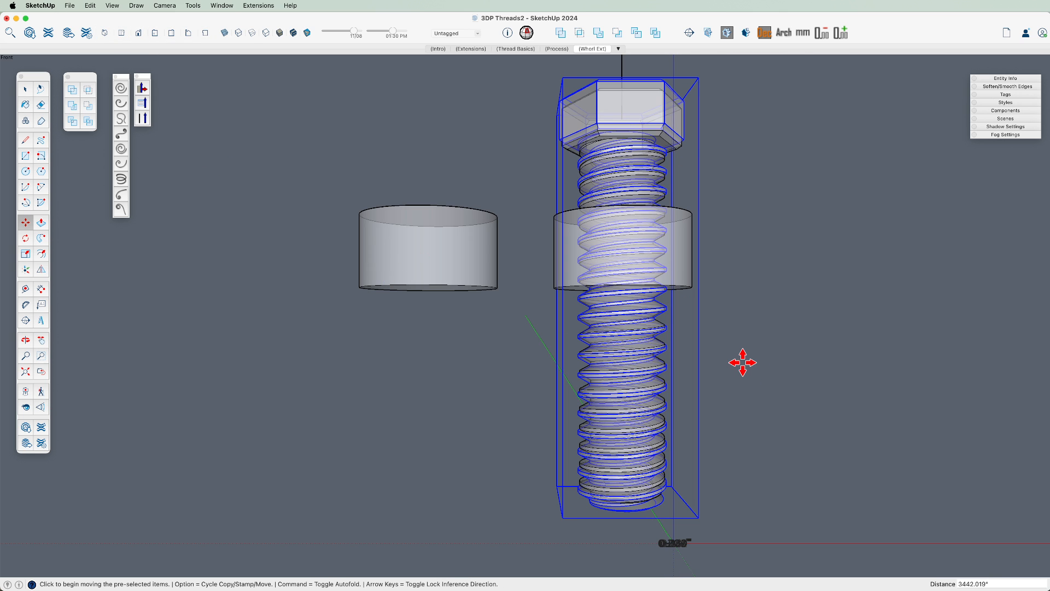
key("v")
scroll(711, 361, "up", 6)
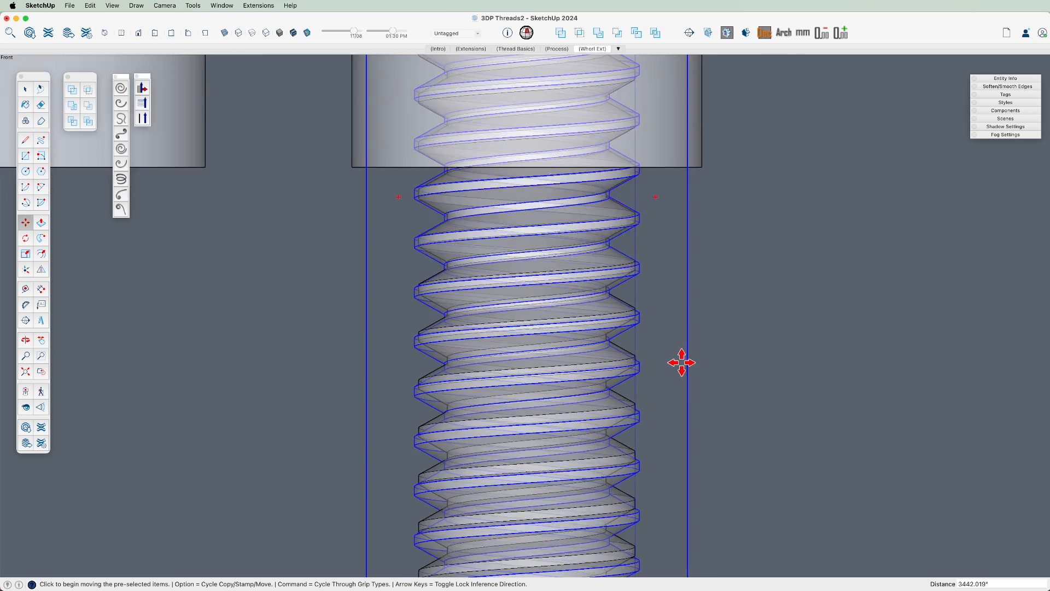
left_click(650, 350)
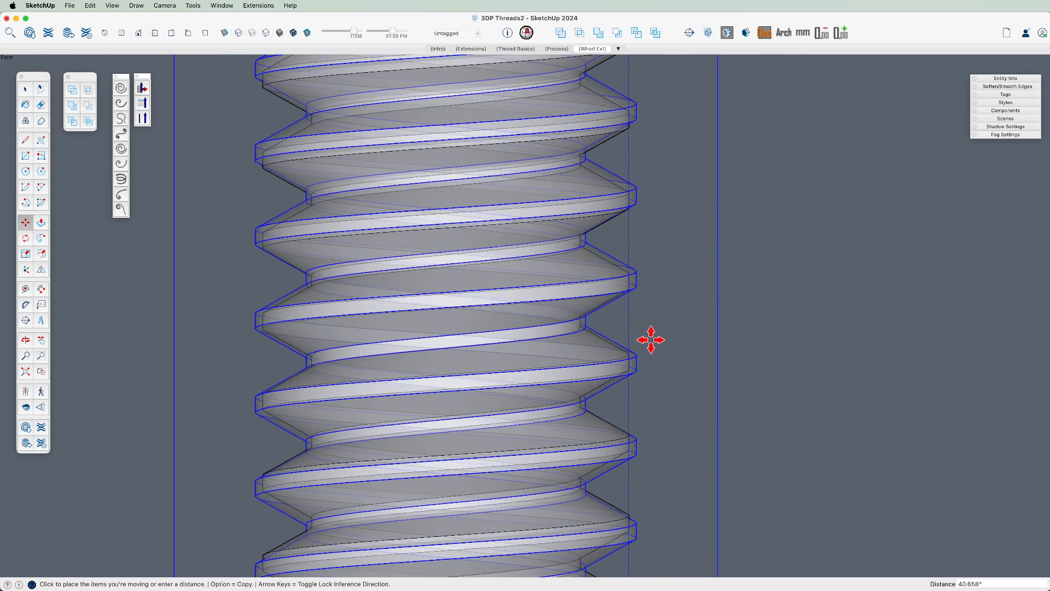
left_click(649, 338)
key("space")
- Examine the clearance between the enlarged and original threads along the length of the overlapping bolts
scroll(639, 370, "up", 3)
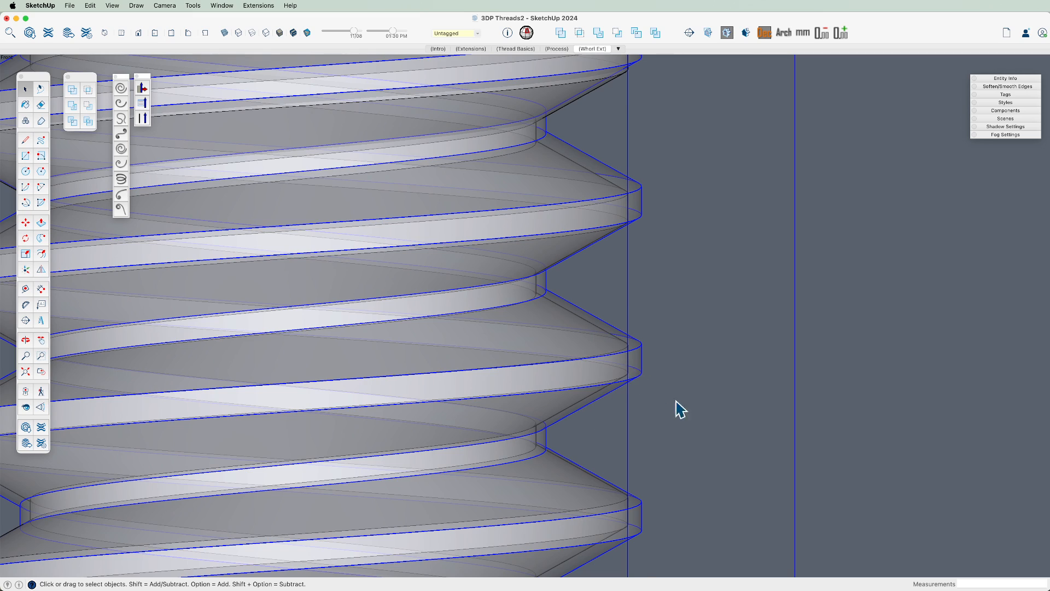
scroll(676, 402, "down", 3)
key("h")
left_click_drag(702, 230, 680, 362)
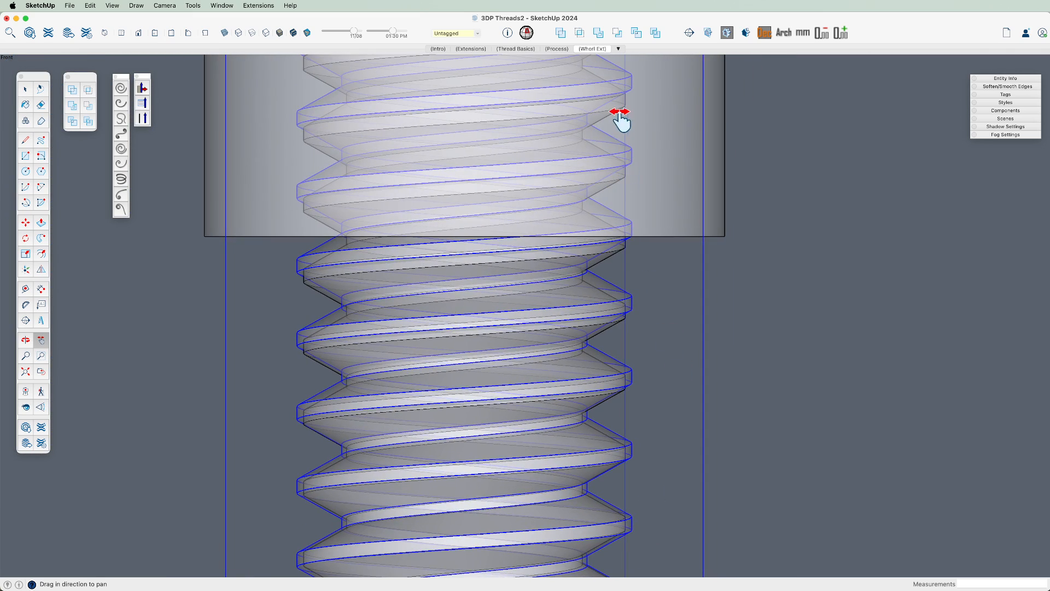
left_click_drag(621, 121, 624, 361)
mouse_move(607, 144)
left_mouse_down()
mouse_move(647, 171)
mouse_move(634, 261)
left_mouse_up()
key("space")
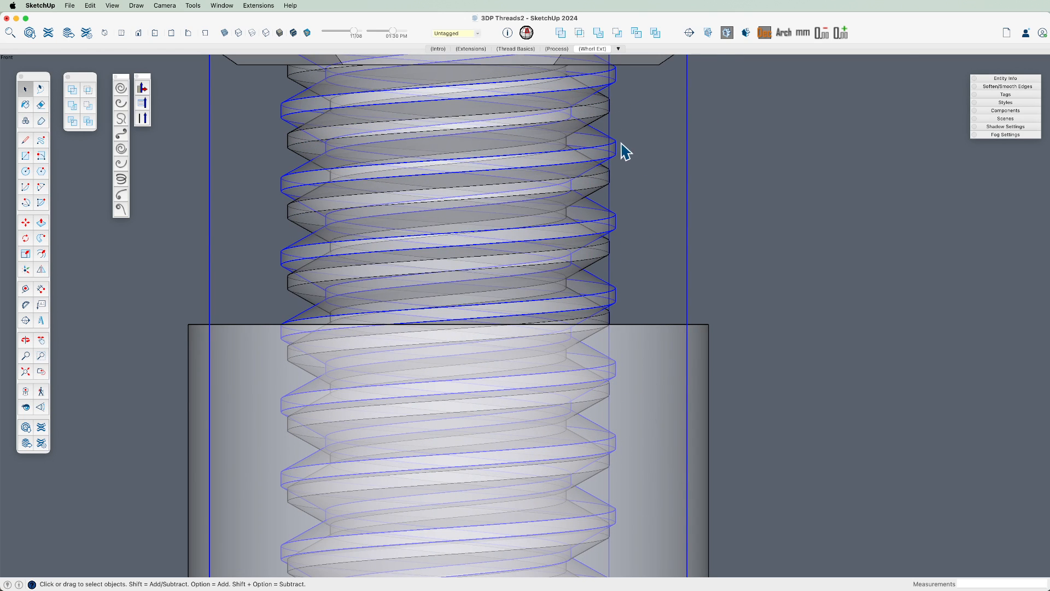
scroll(638, 239, "down", 4)
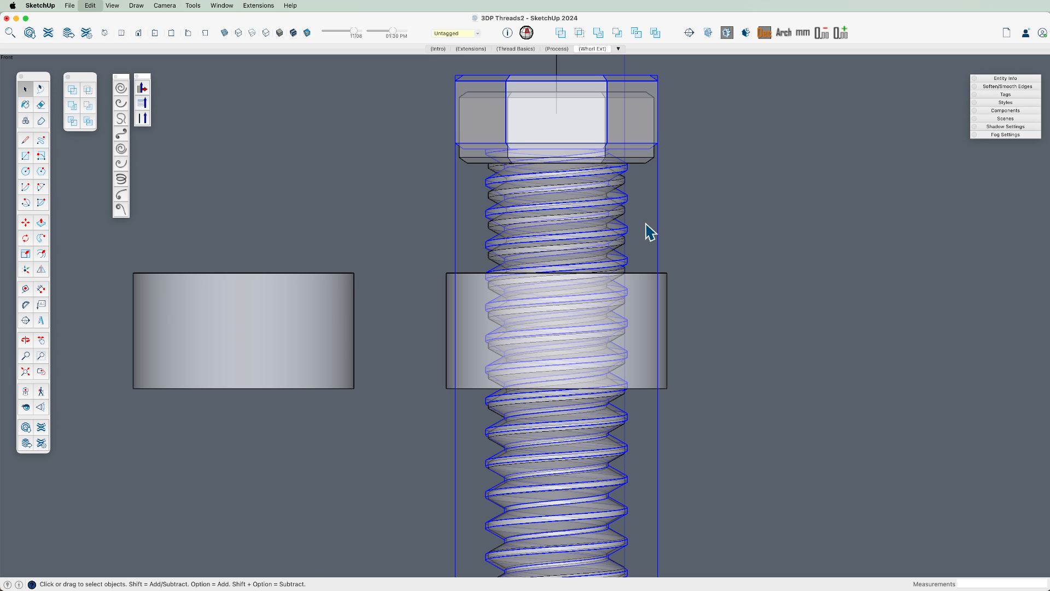
- Undo the moves and uniform scaling of the copied bolt, and turn off X-ray display in an angled view
key("super+z")
key("super+z")
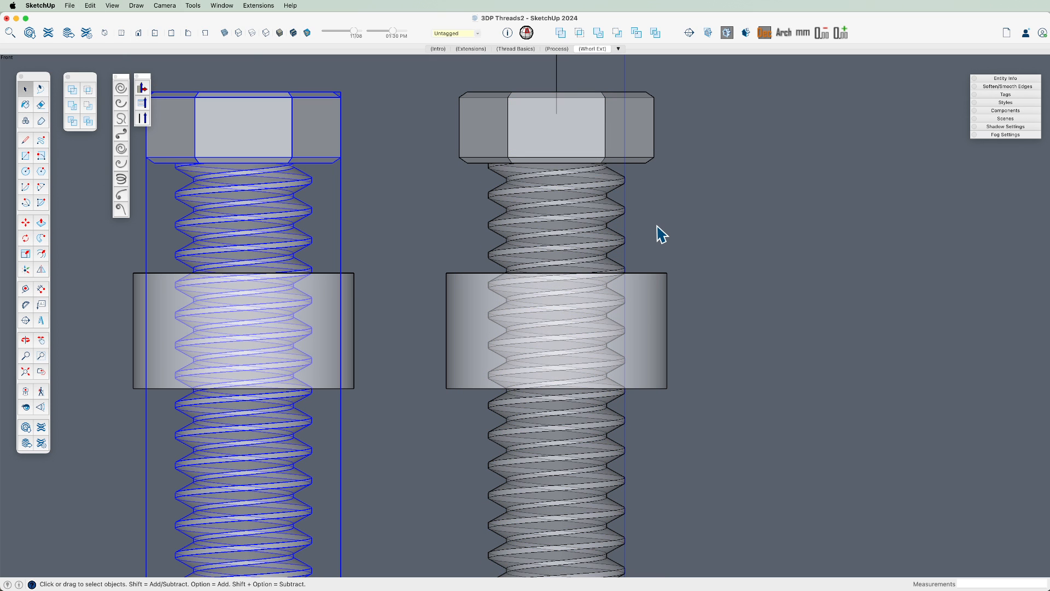
key("o")
left_click_drag(283, 269, 335, 387)
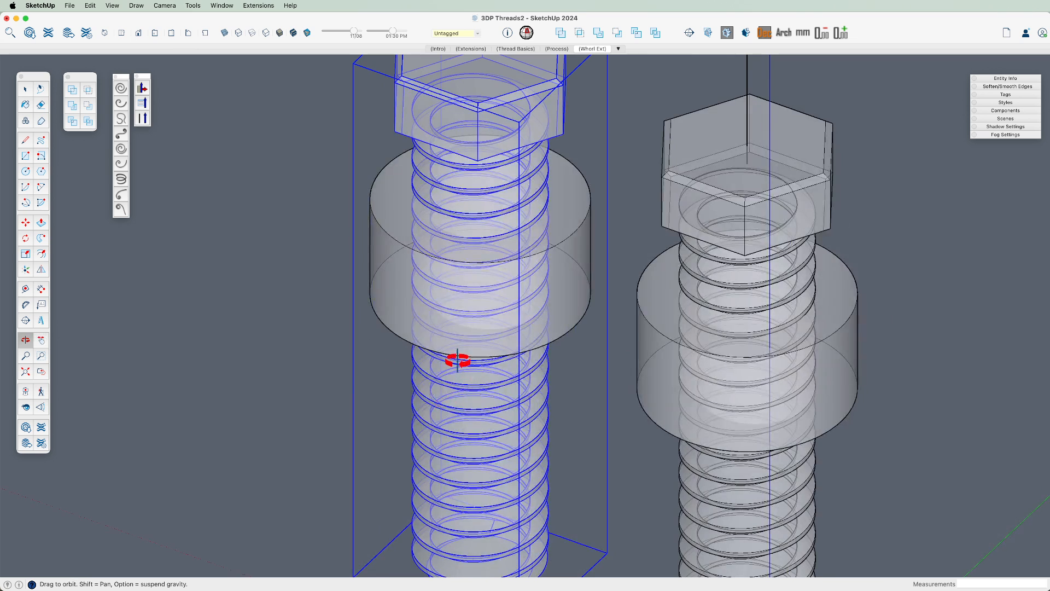
middle_click_drag(492, 385, 501, 351, "shift")
scroll(502, 351, "down", 2)
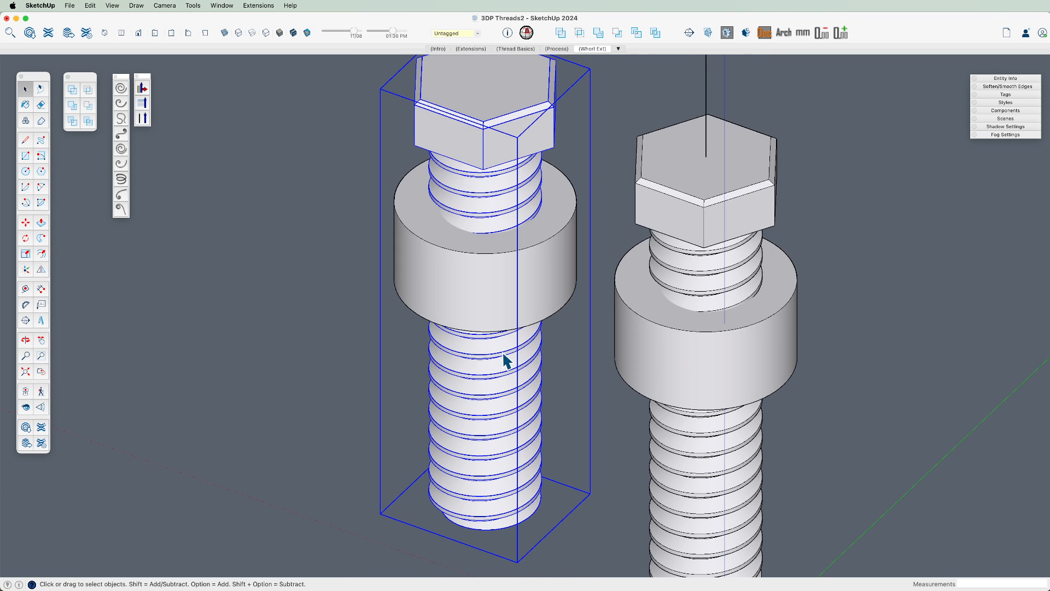
- Scale the copied bolt about its center by 1.03 along the green axis and 1.03 along the red axis
key("s")
left_click(441, 335)
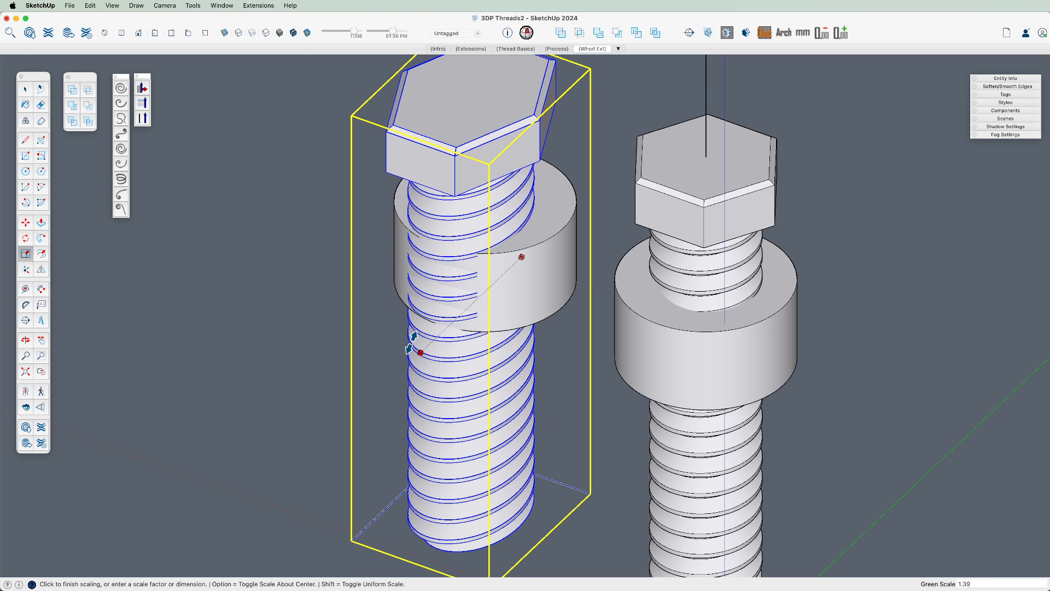
key("alt")
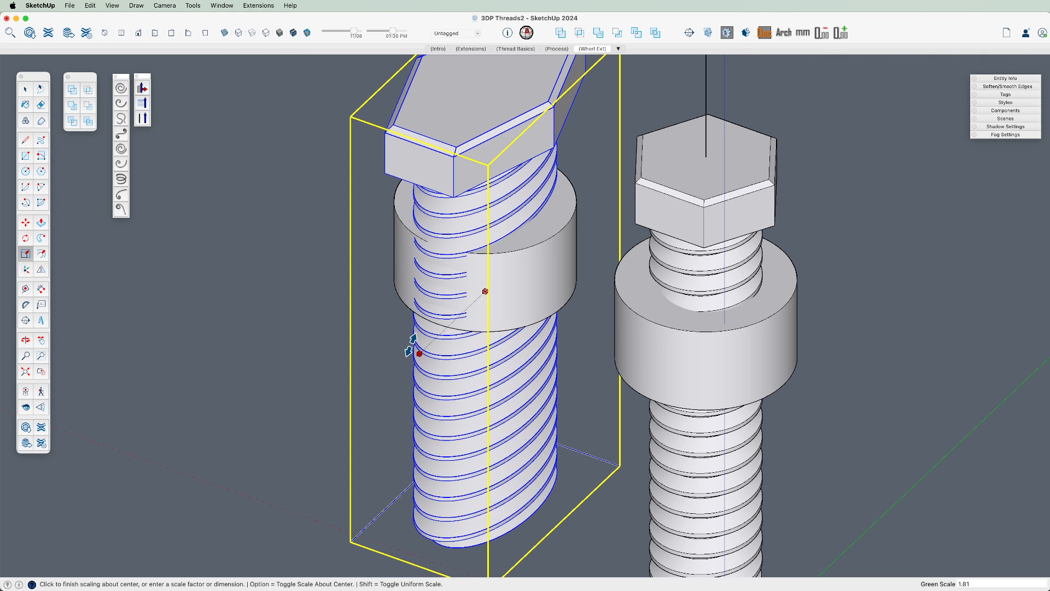
left_click(412, 346)
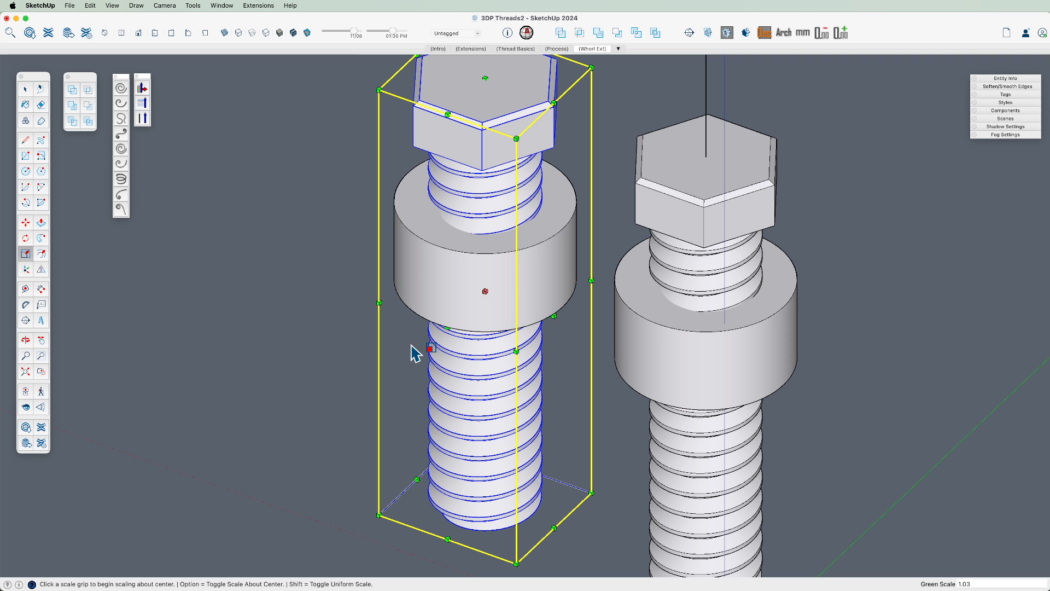
left_click(554, 316)
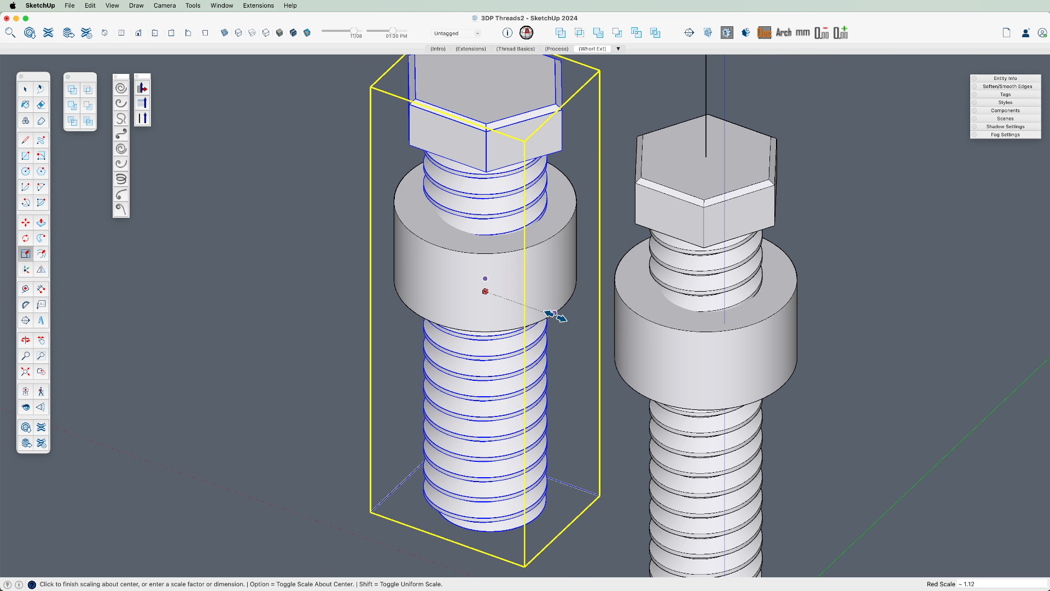
left_click(593, 332)
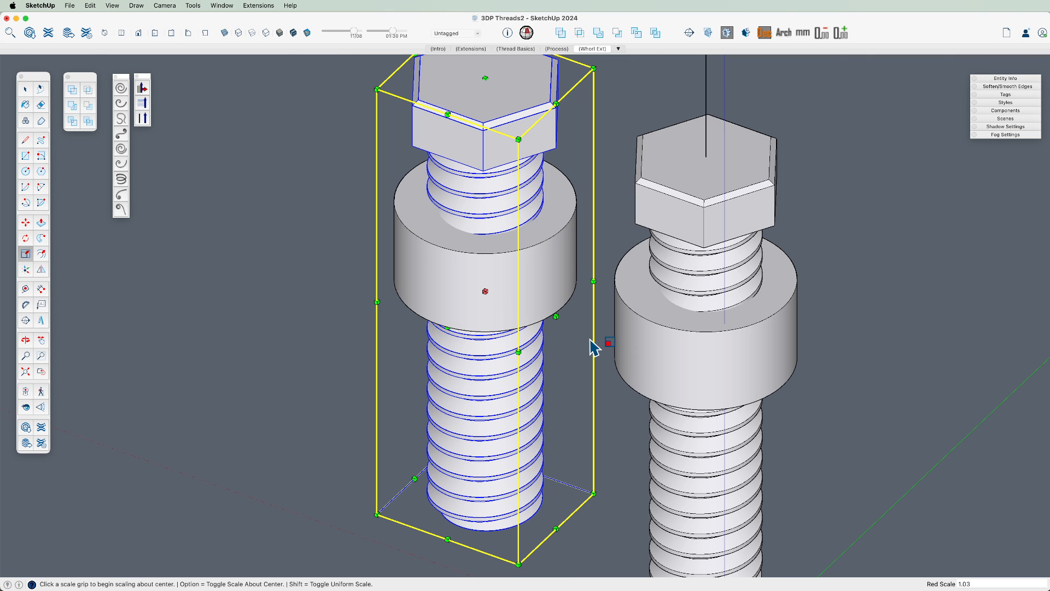
- Move the widened bolt about 3442 inches along the red axis onto the original bolt
scroll(594, 348, "down", 3)
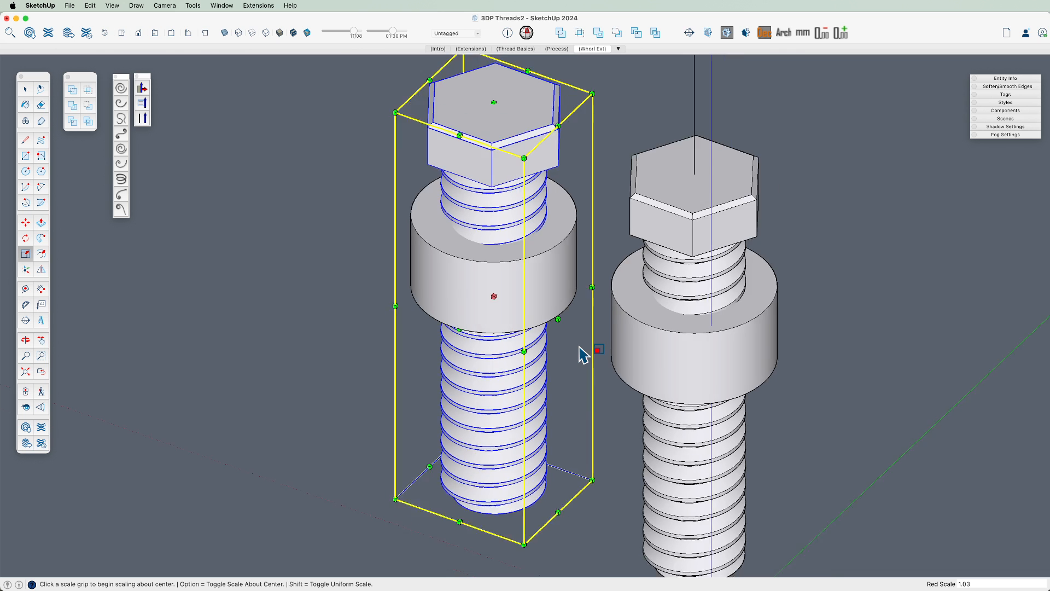
key("m")
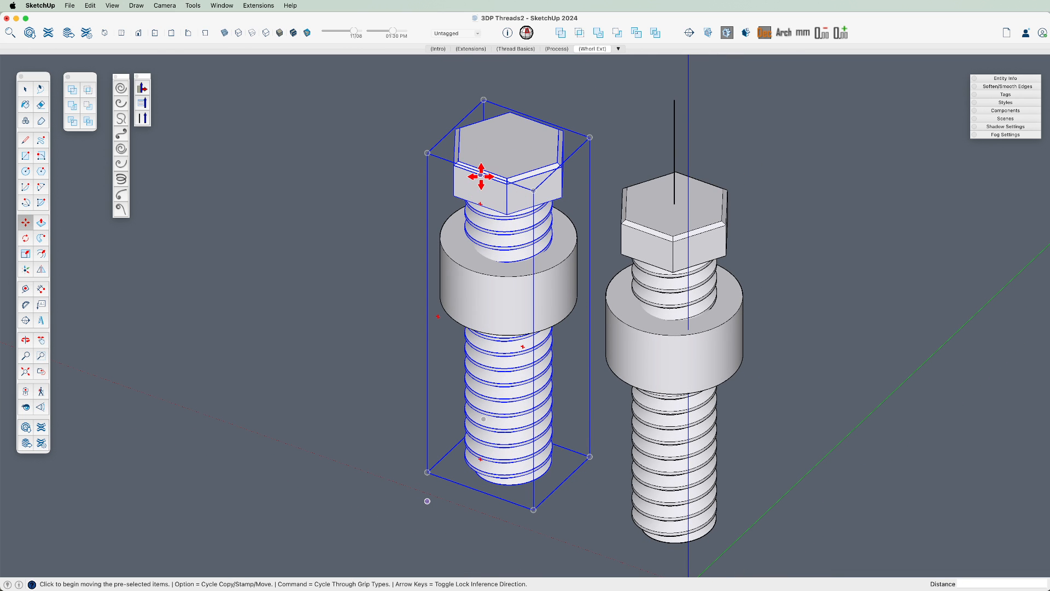
left_click(482, 172)
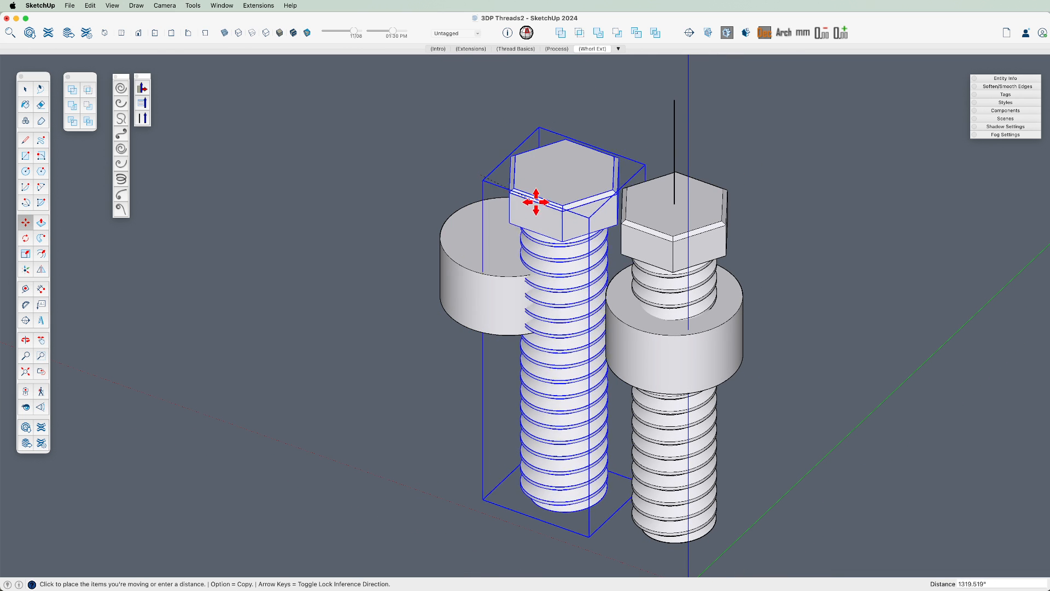
left_click(652, 227)
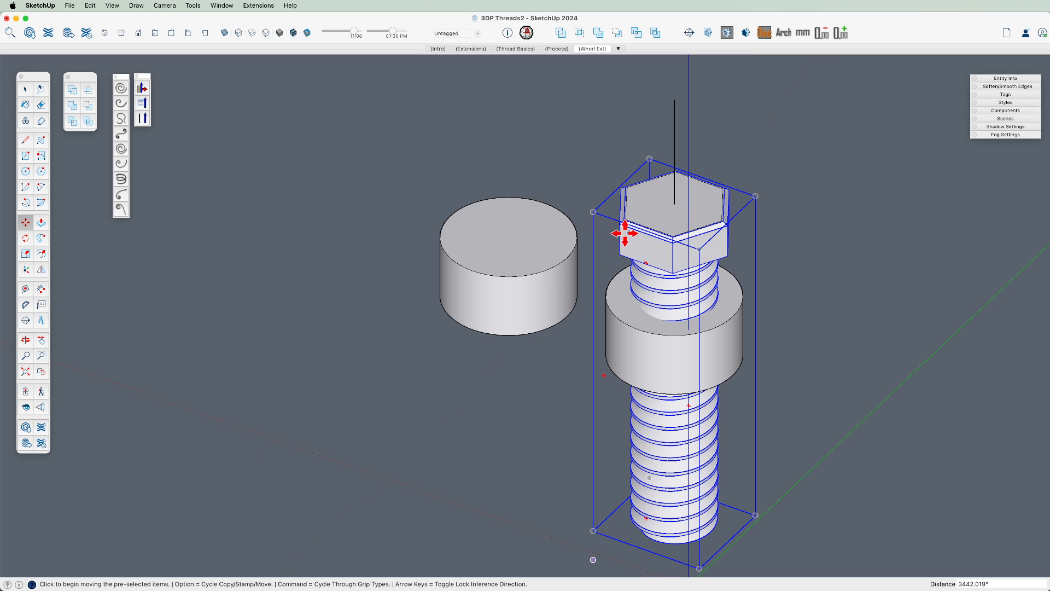
- Show the overlapping bolts in the front view with X-ray display turned on and clear the selection
left_click(139, 33)
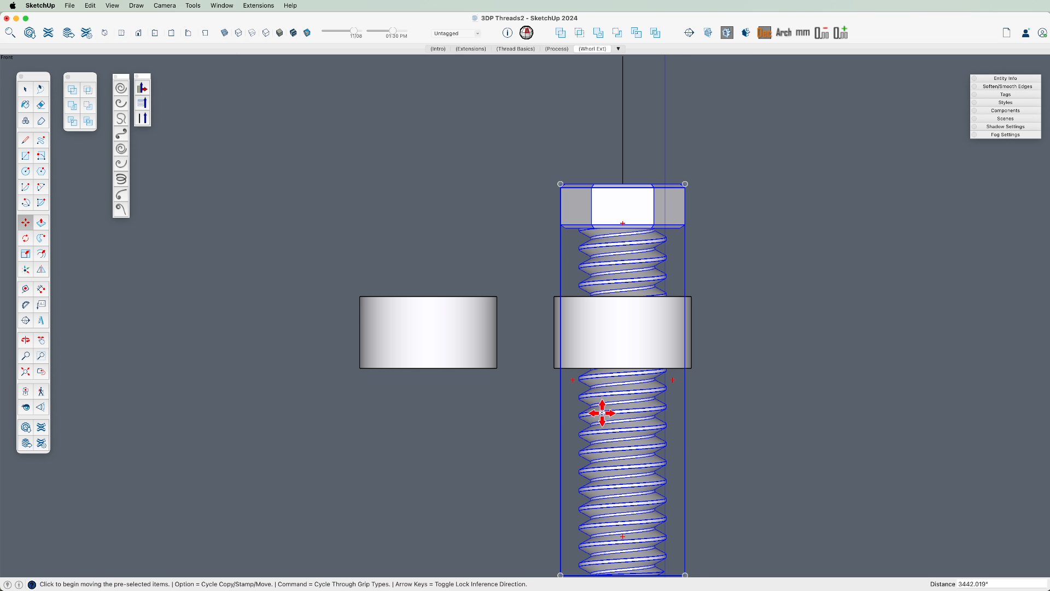
scroll(600, 413, "up", 5)
scroll(644, 375, "up", 2)
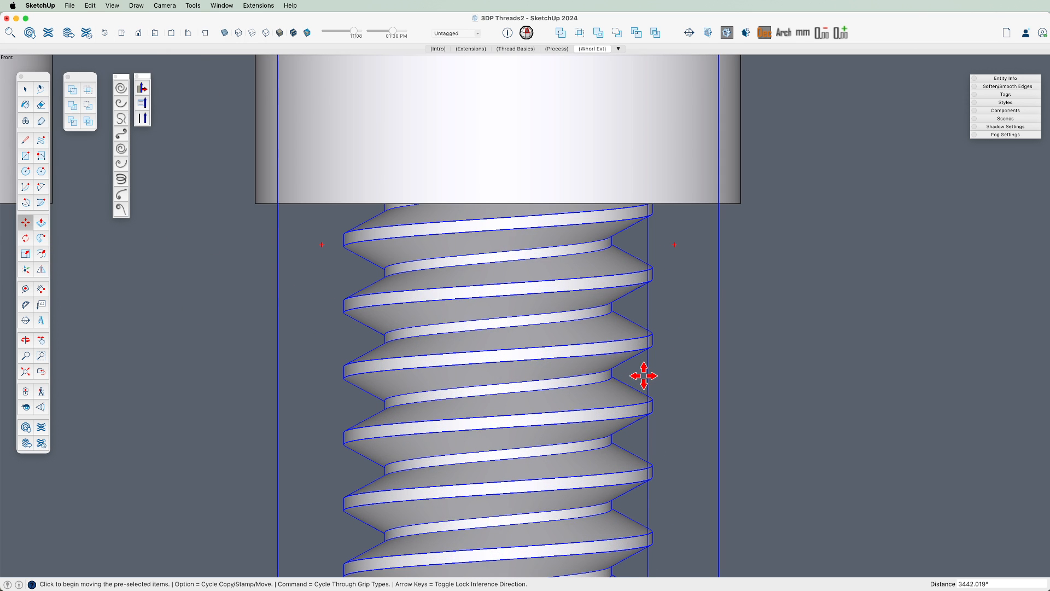
scroll(642, 370, "up", 5)
key("space")
left_click(694, 350)
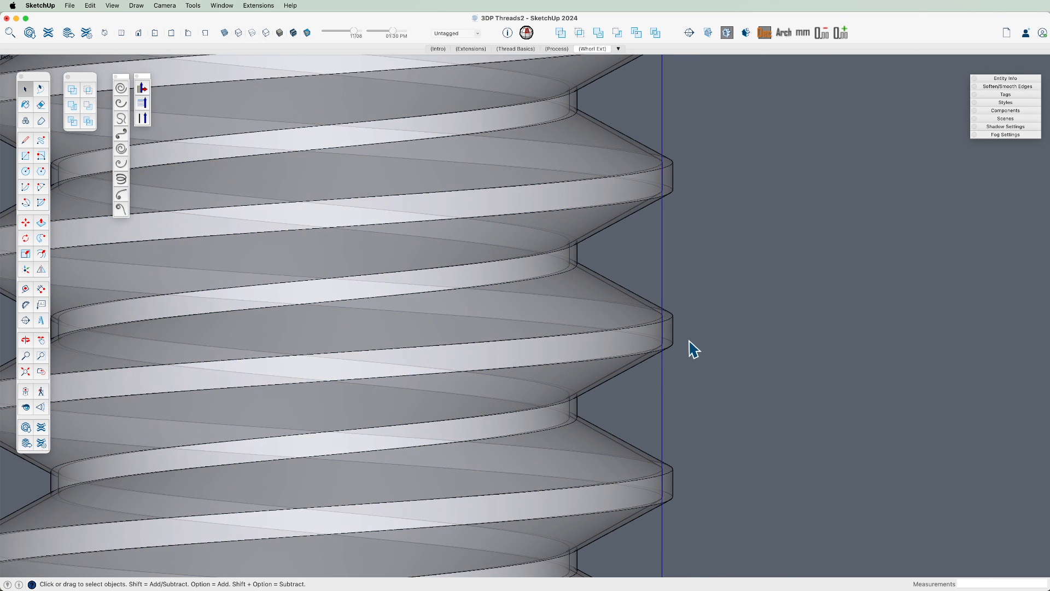
- Examine the clearance at the crests, flanks and roots of the overlapping threads along the bolt shaft
key("h")
left_click_drag(715, 212, 717, 509)
left_click_drag(708, 358, 688, 155)
left_click_drag(698, 404, 751, 176)
left_click_drag(733, 396, 731, 192)
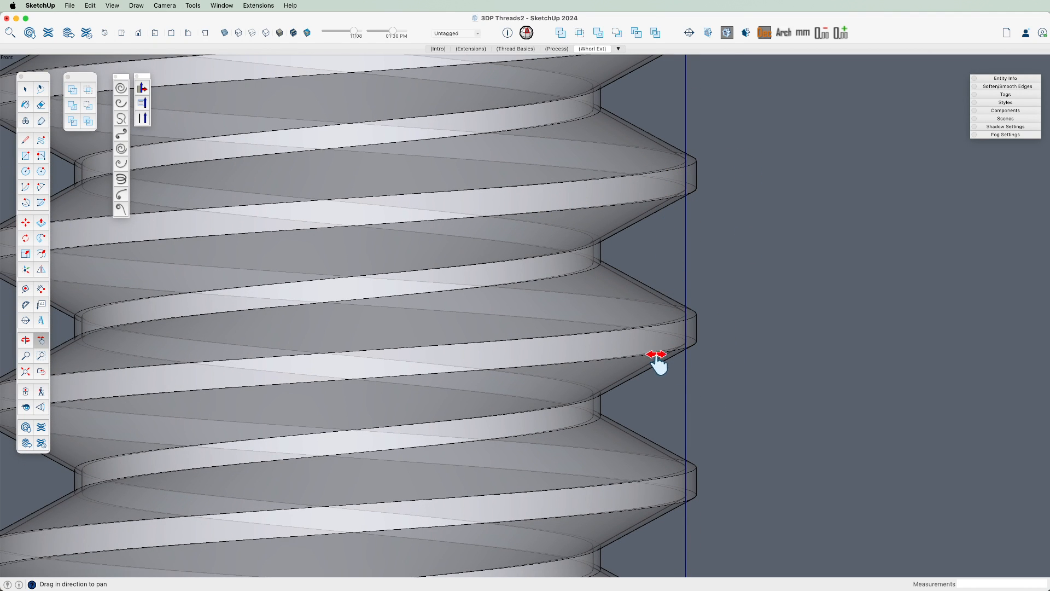
scroll(679, 228, "up", 2)
scroll(678, 227, "up", 1)
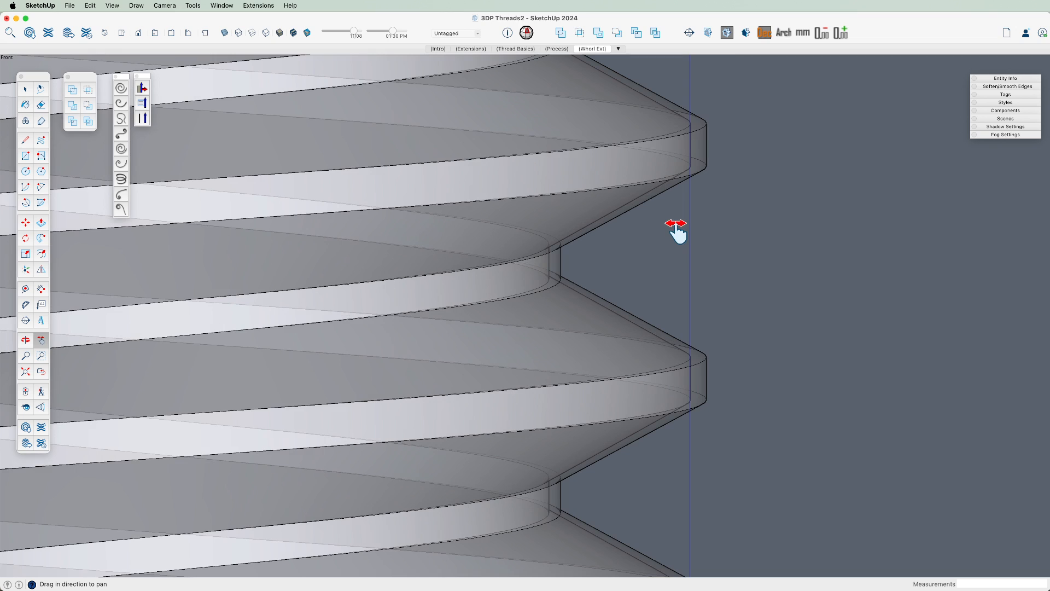
key("space")
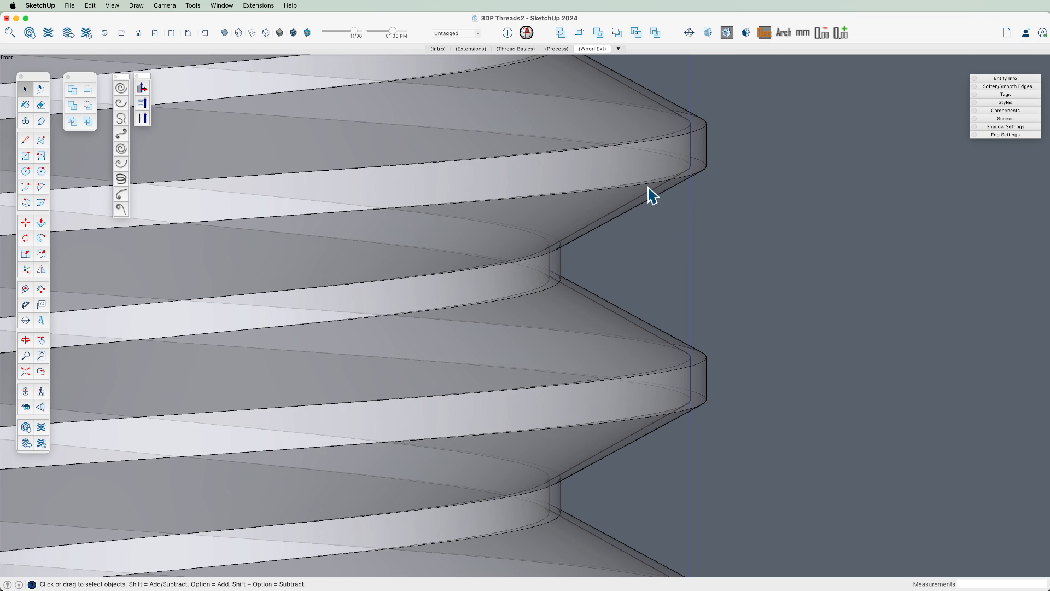
scroll(637, 272, "down", 5)
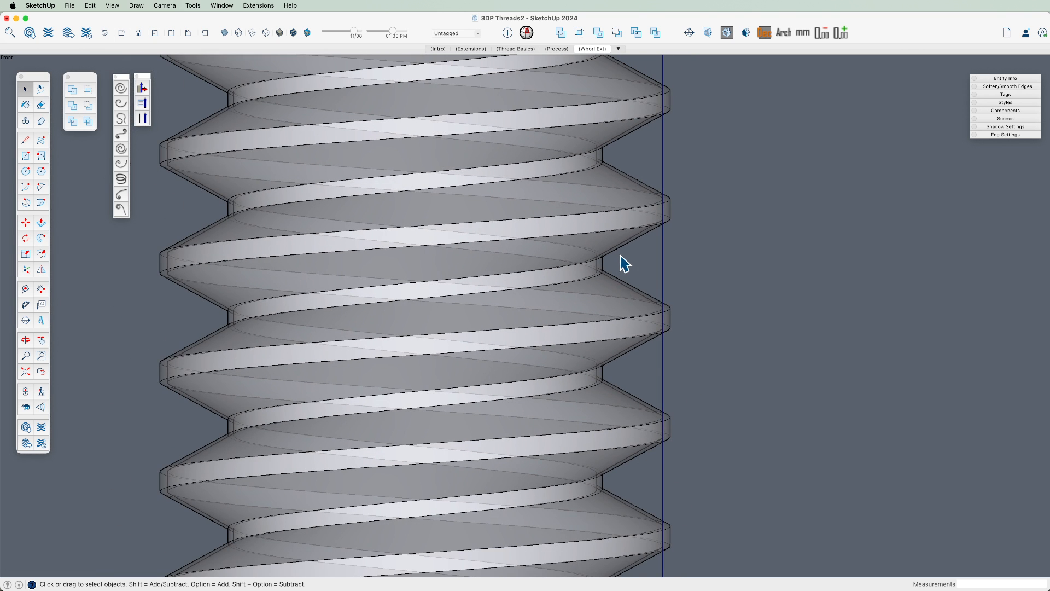
scroll(620, 256, "up", 5)
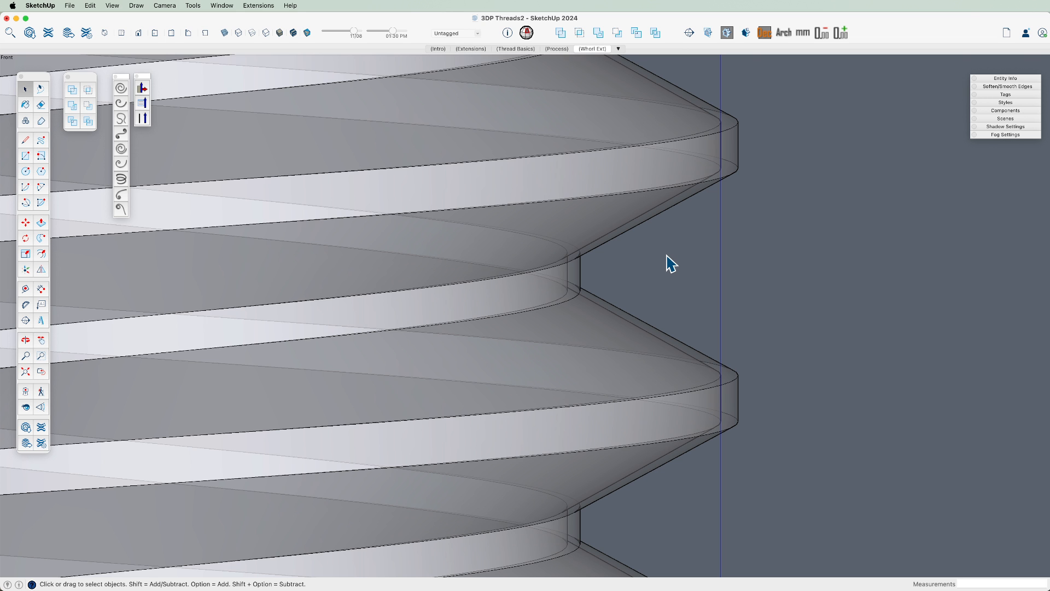
scroll(664, 264, "down", 3)
scroll(663, 265, "up", 4)
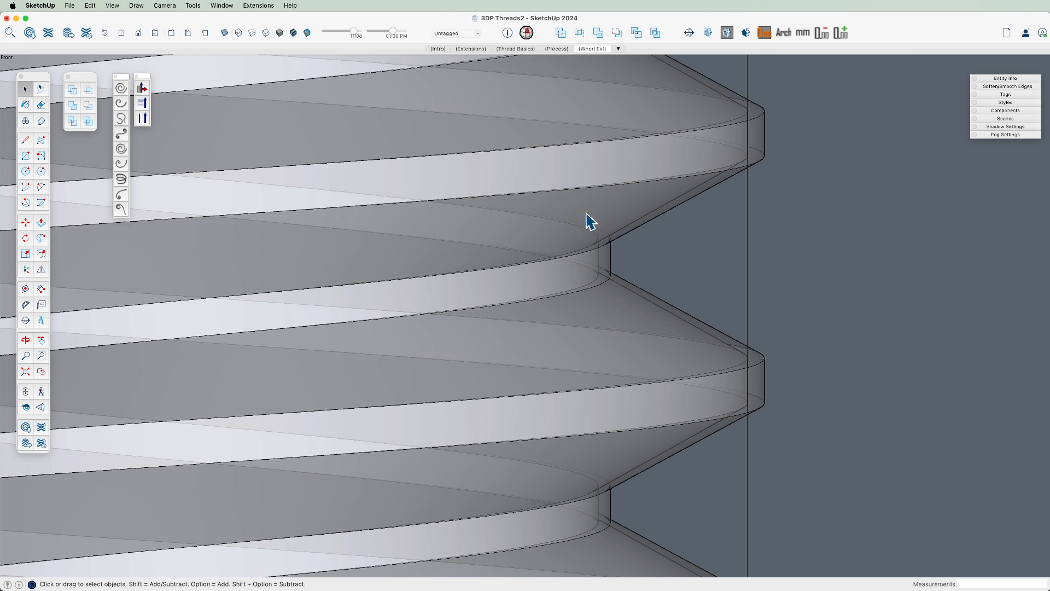
scroll(655, 227, "down", 3)
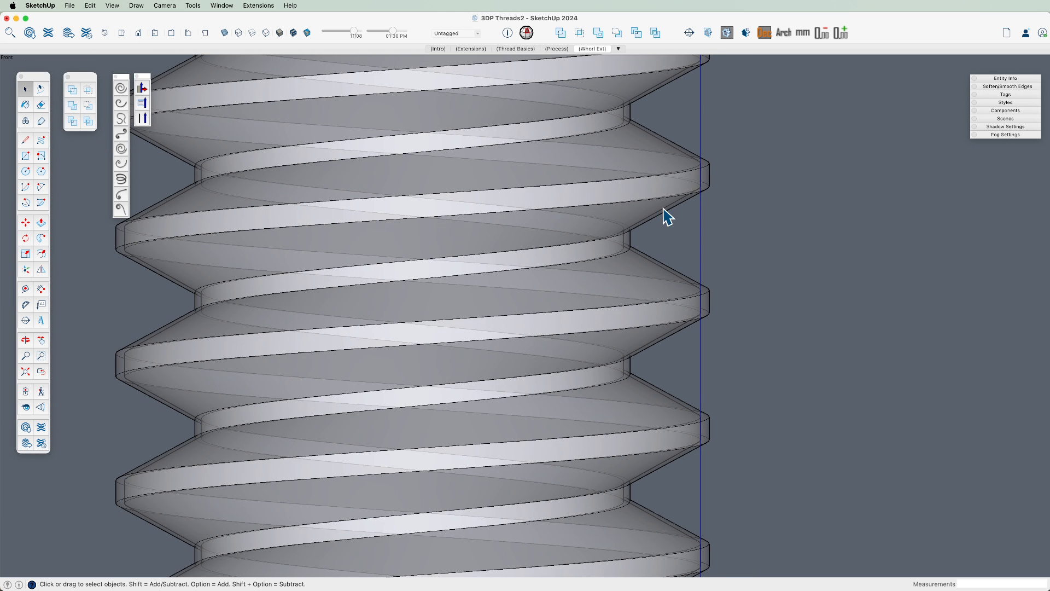
scroll(673, 213, "down", 3)
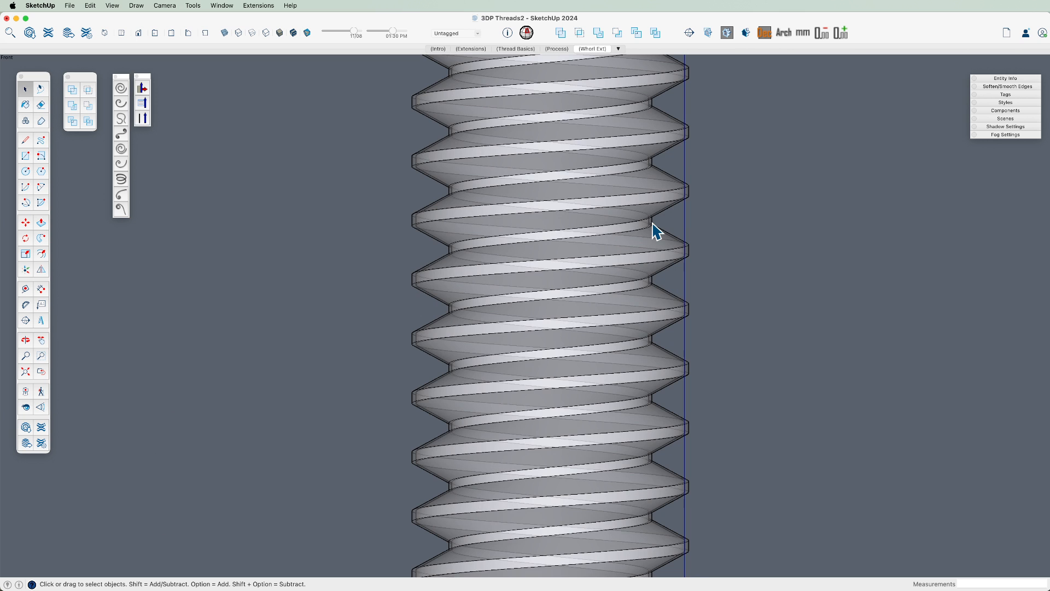
scroll(663, 202, "up", 5)
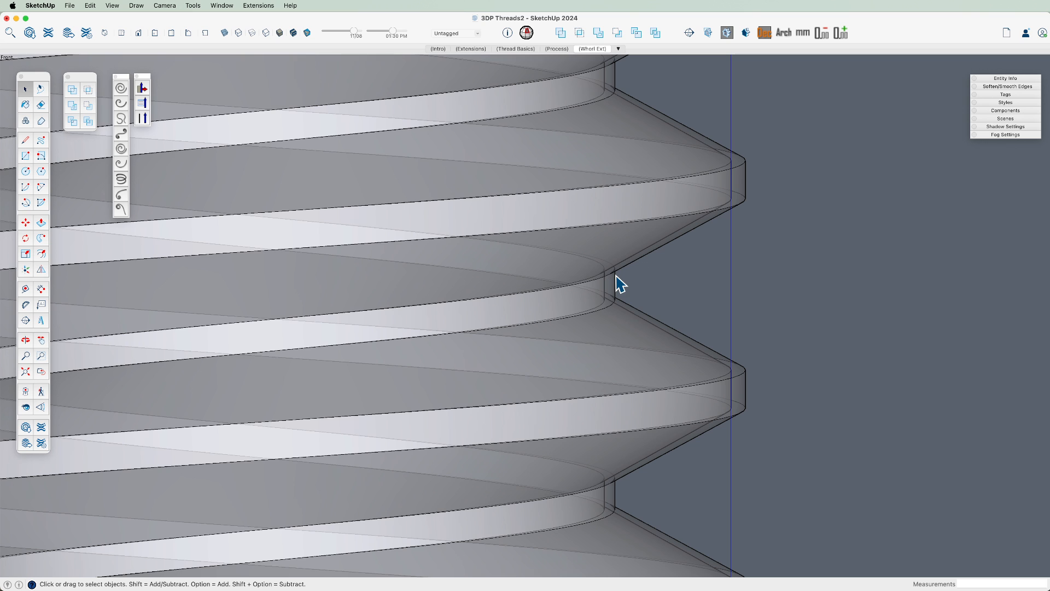
scroll(620, 283, "down", 5)
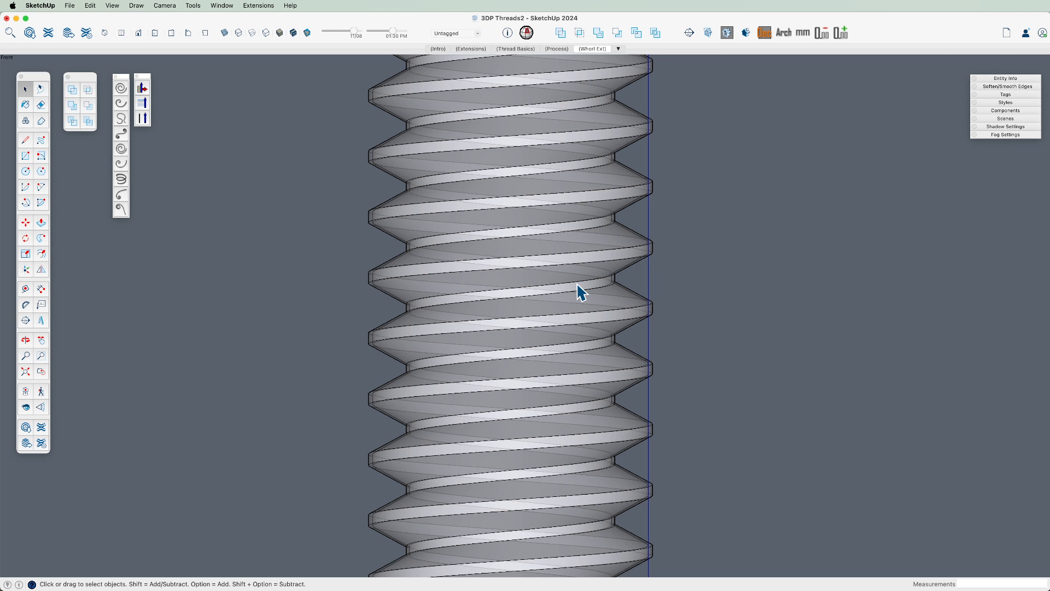
scroll(576, 284, "down", 4)
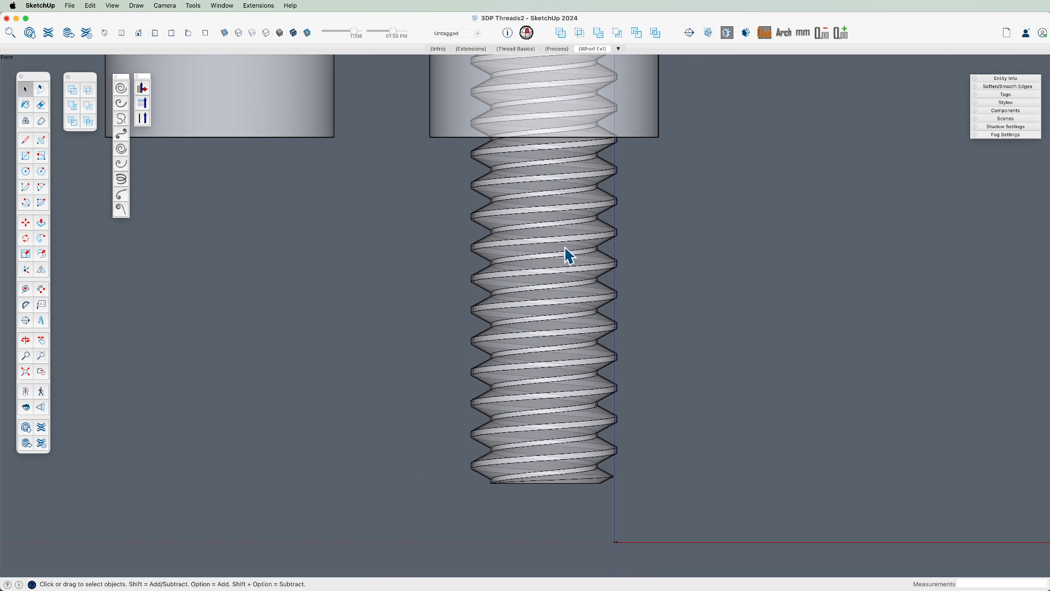
- Undo the move of the widened bolt and turn off X-ray display in an angled view
key("super+z")
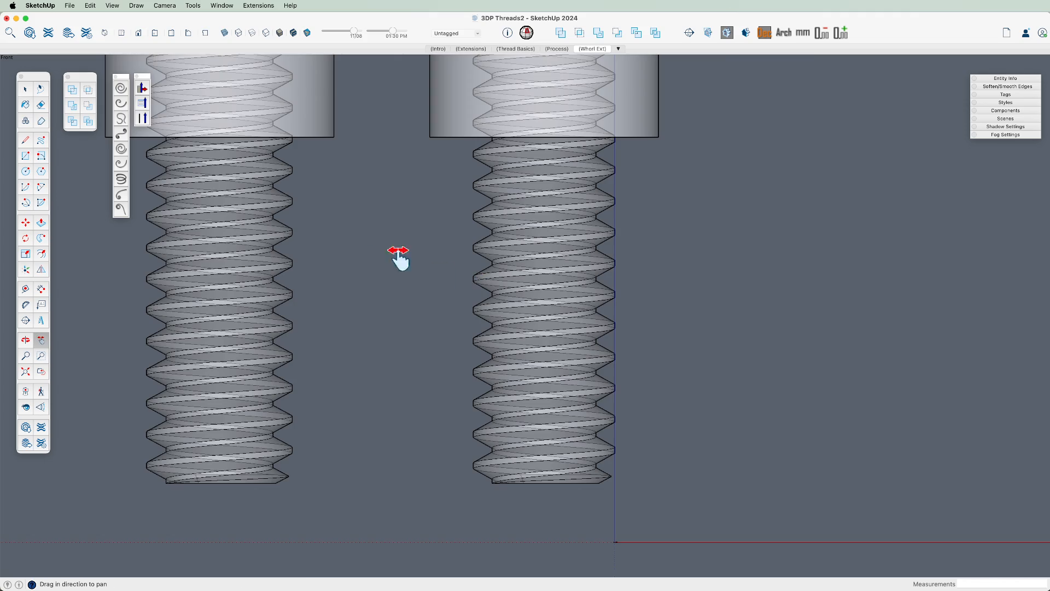
mouse_move(394, 253)
middle_mouse_down()
mouse_move(520, 204)
mouse_move(448, 366)
mouse_move(505, 448)
middle_mouse_up()
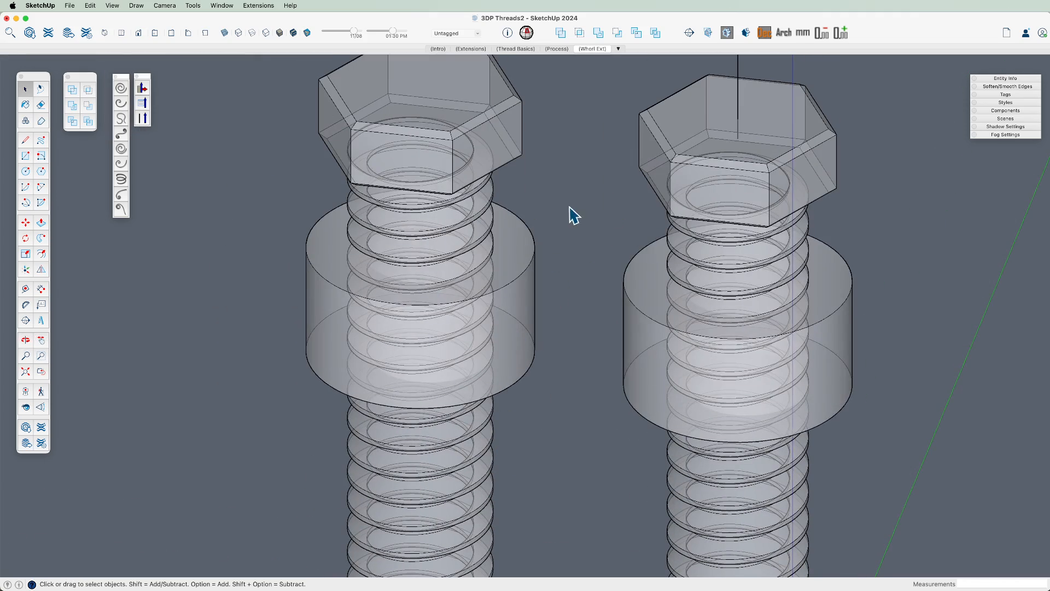
key("shift+x")
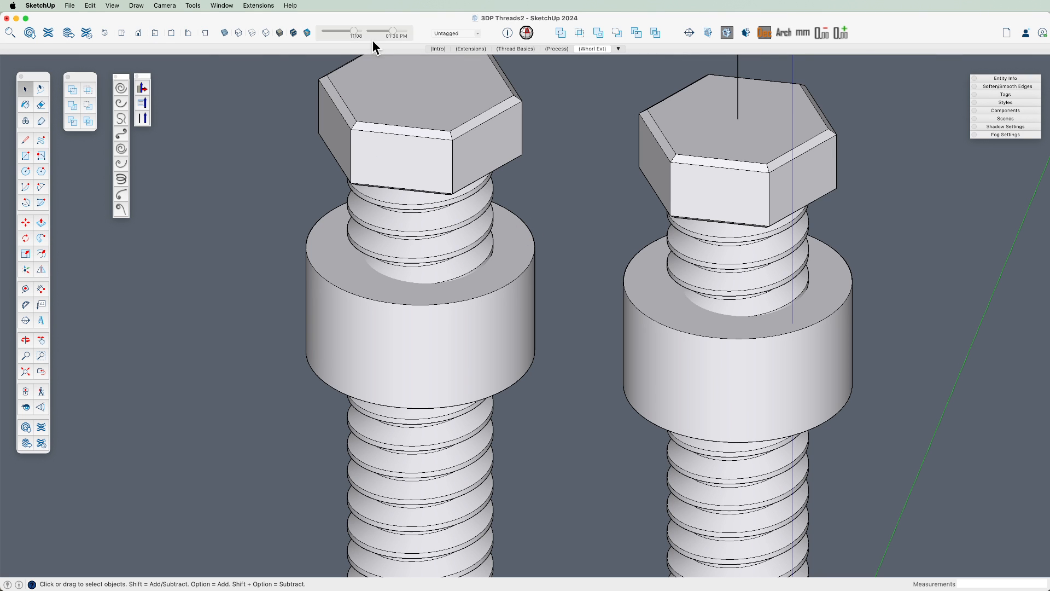
- Subtract the widened bolt copy from its surrounding cylinder to cut the nut's internal thread
left_click(88, 106)
left_click(369, 145)
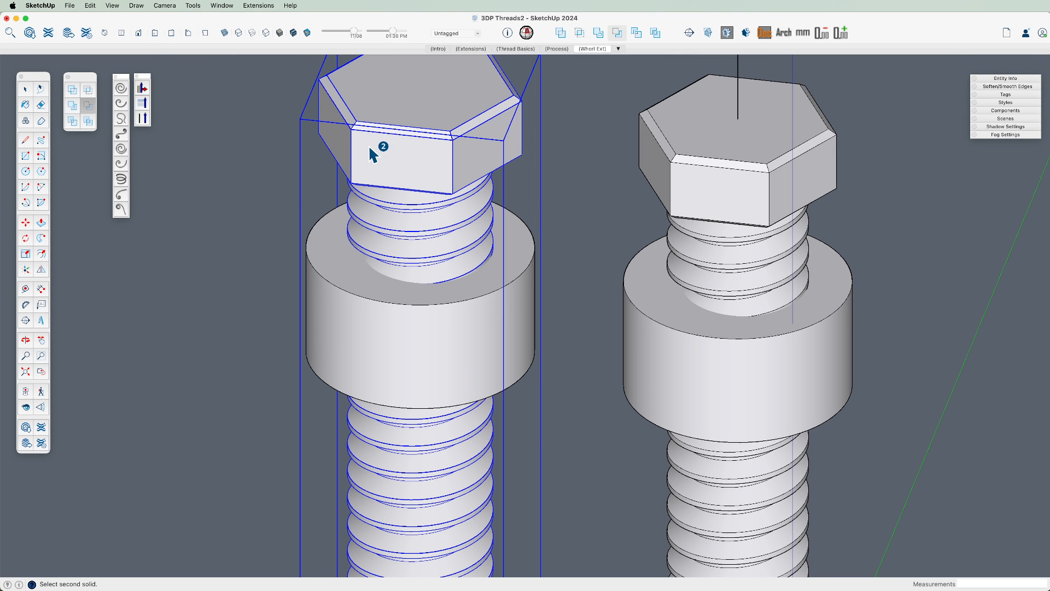
left_click(331, 314)
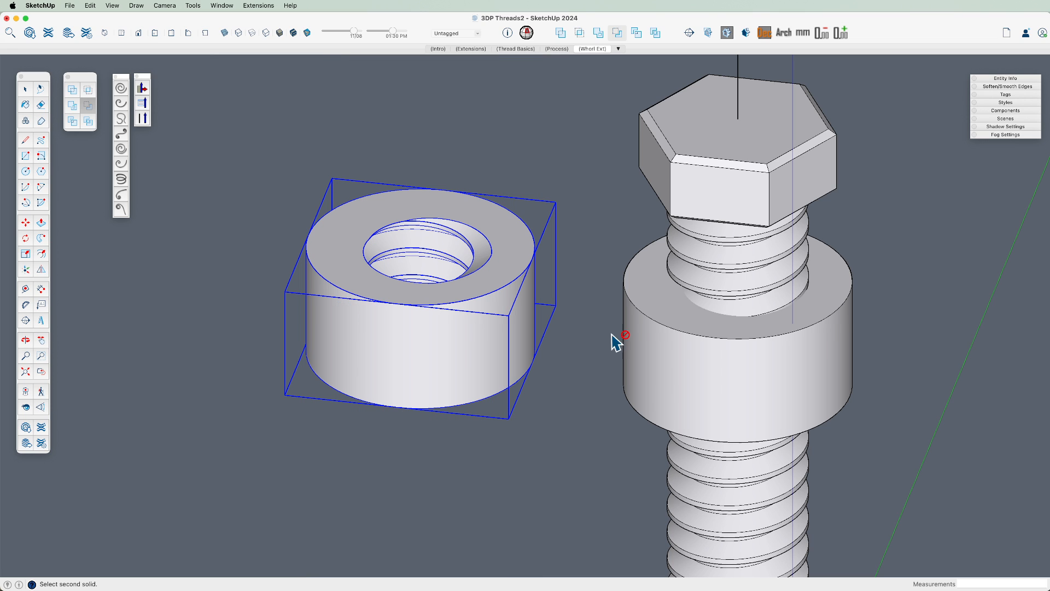
- Erase the plain cylinder surrounding the original bolt
key("e")
left_click(639, 307)
key("space")
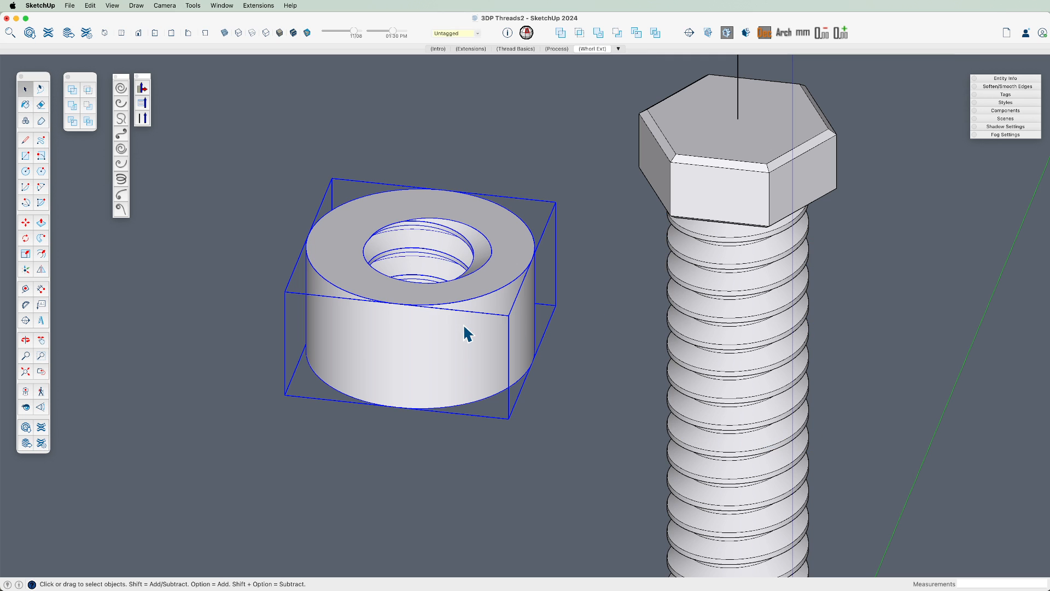
- Move the threaded nut about 3407 inches along the red axis onto the original bolt
key("m")
left_click(285, 367)
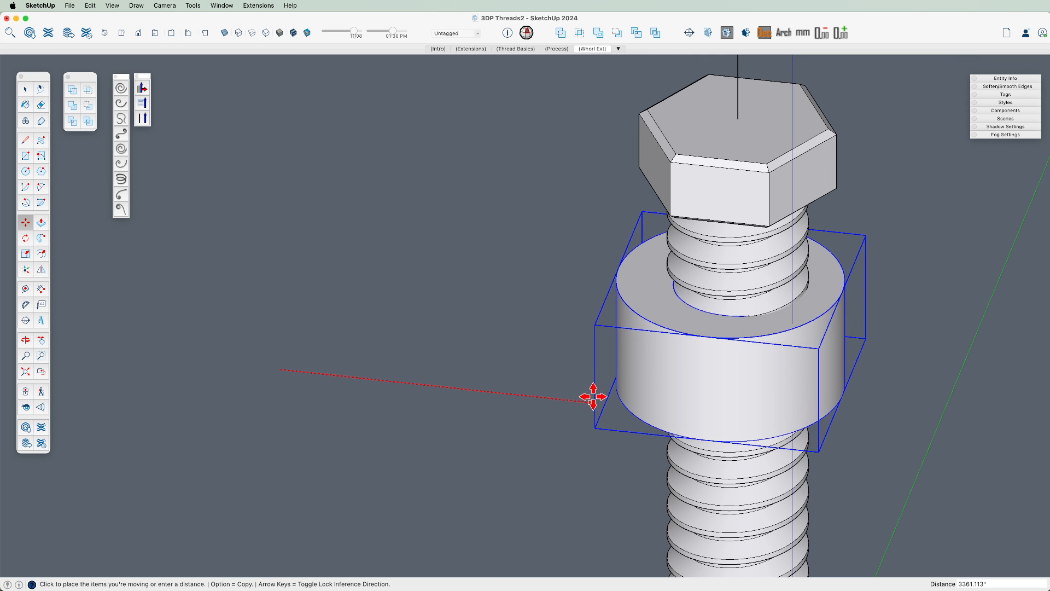
left_click(597, 397)
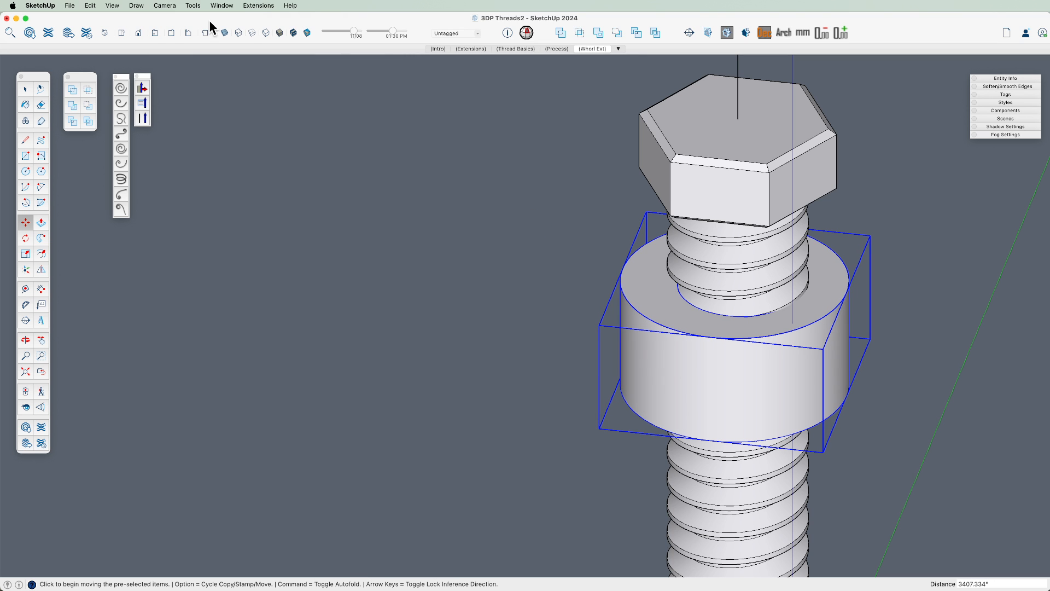
- In the front view with X-ray display on, shift the nut horizontally about 38 inches to center it on the bolt
left_click(138, 33)
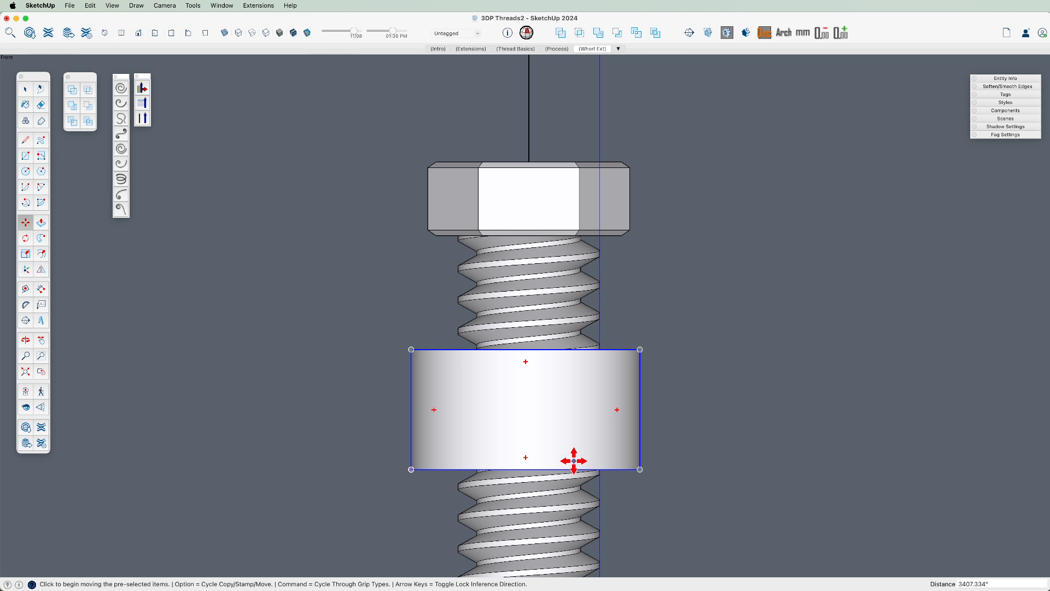
scroll(580, 500, "up", 5)
left_click(642, 480)
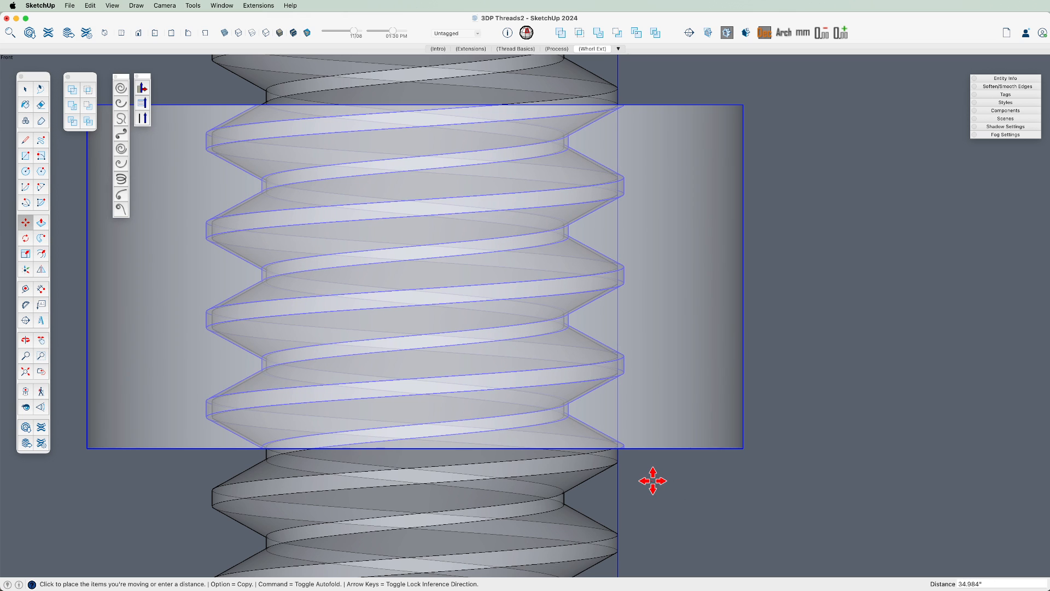
left_click(653, 481)
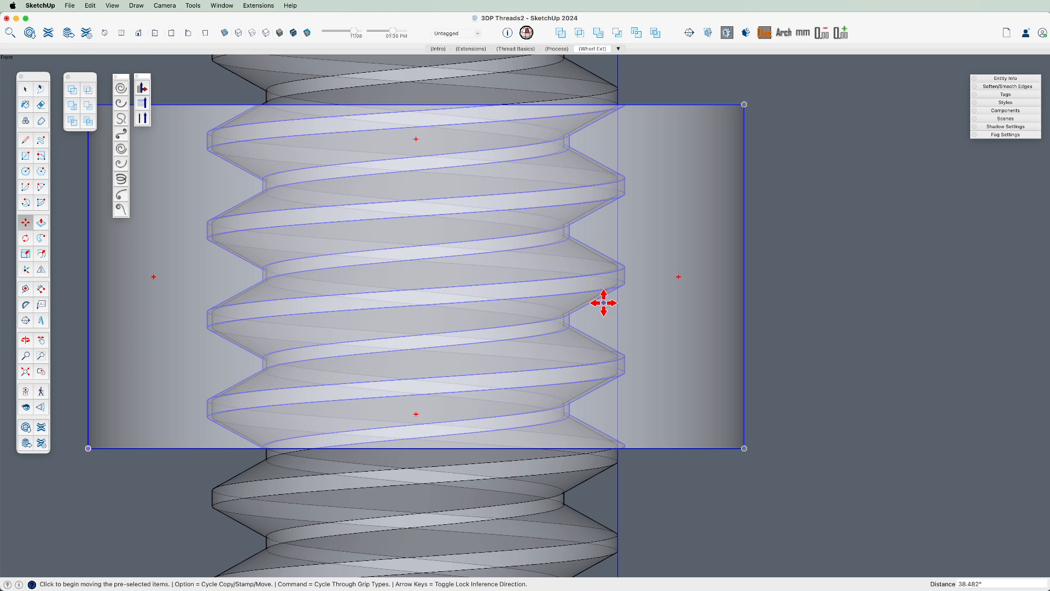
scroll(539, 300, "down", 3)
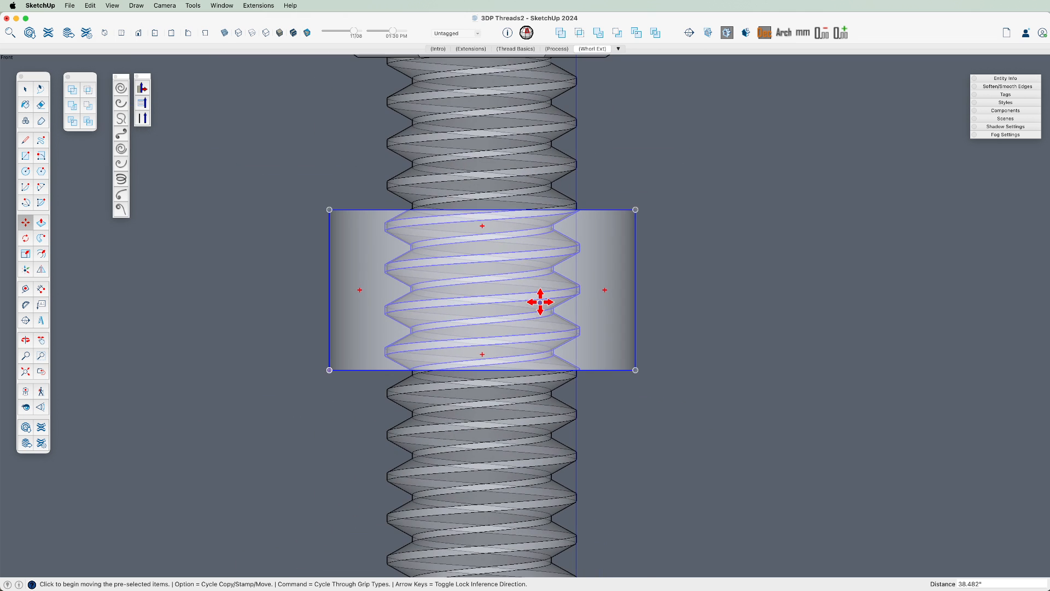
- Inspect the clearance between the nut and bolt threads up close and turn off X-ray display
scroll(584, 290, "up", 4)
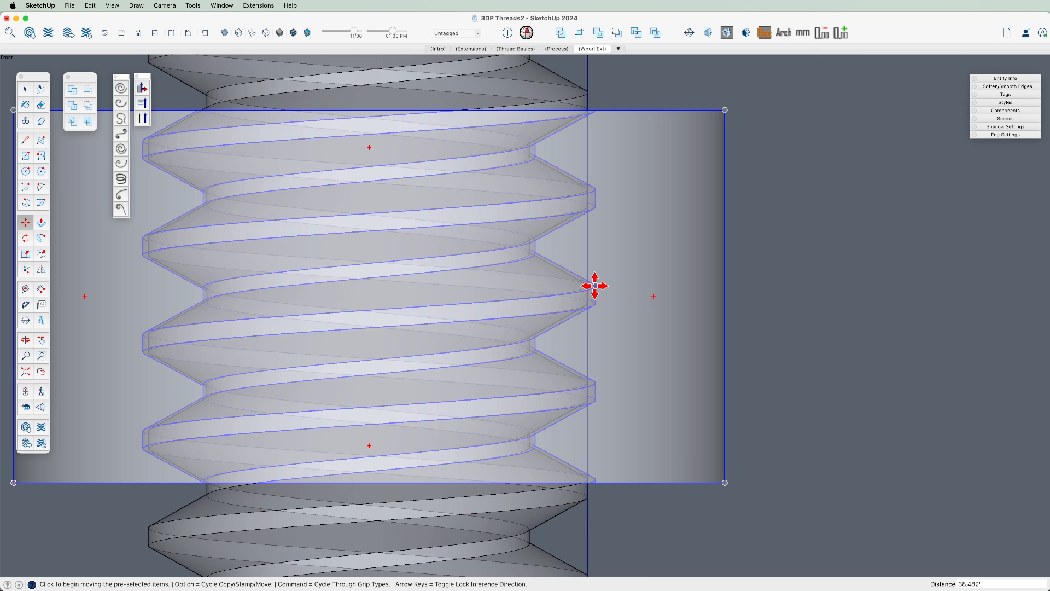
scroll(593, 284, "down", 3)
middle_click_drag(576, 304, 483, 372, "shift")
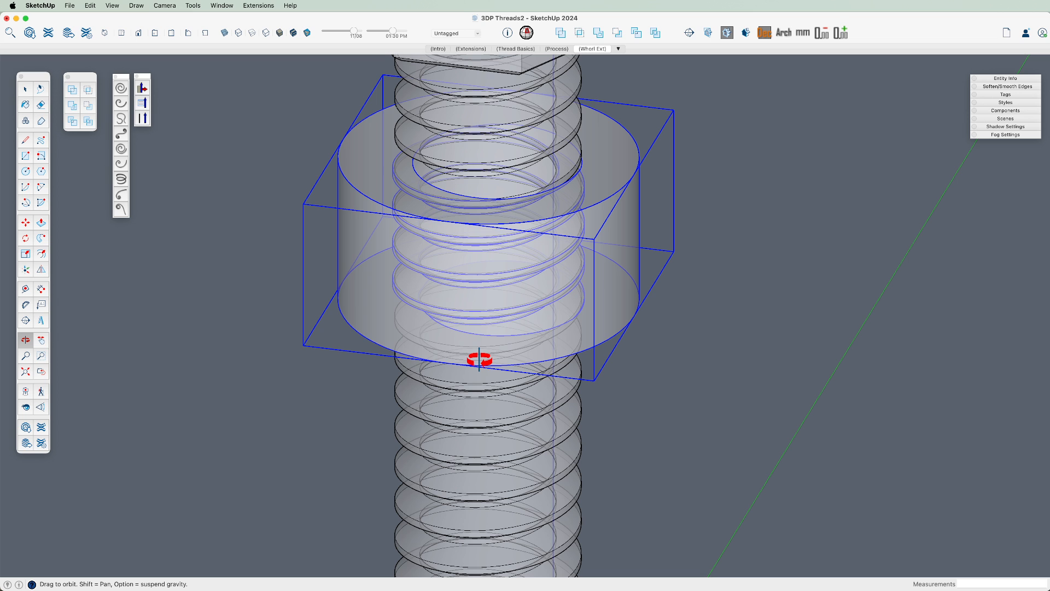
key("shift+x")
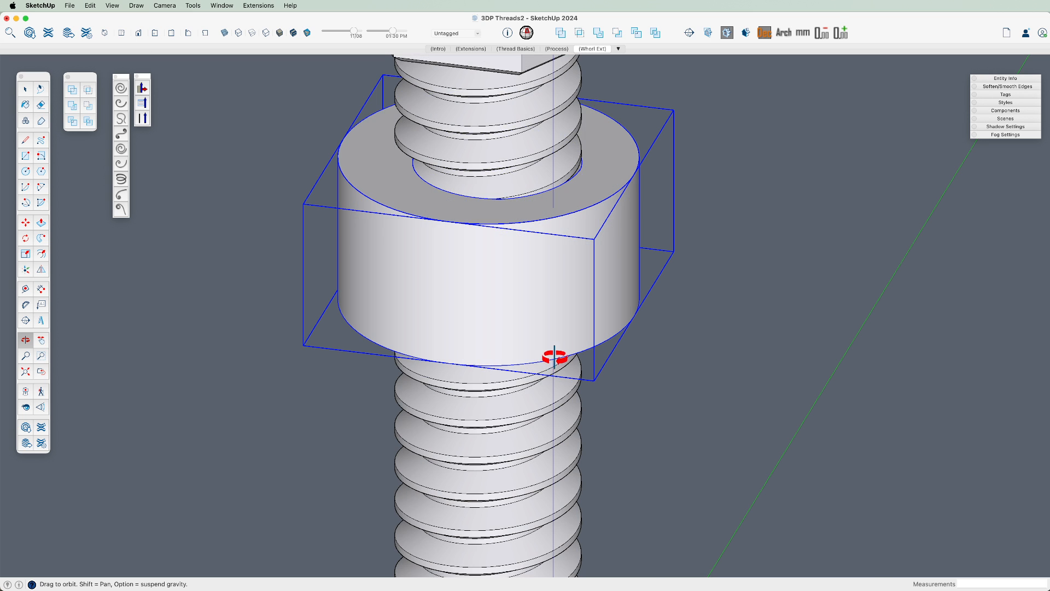
- Erase the stray line standing above the bolt head
scroll(551, 355, "down", 4)
key("space")
left_click(539, 357, "shift")
key("s")
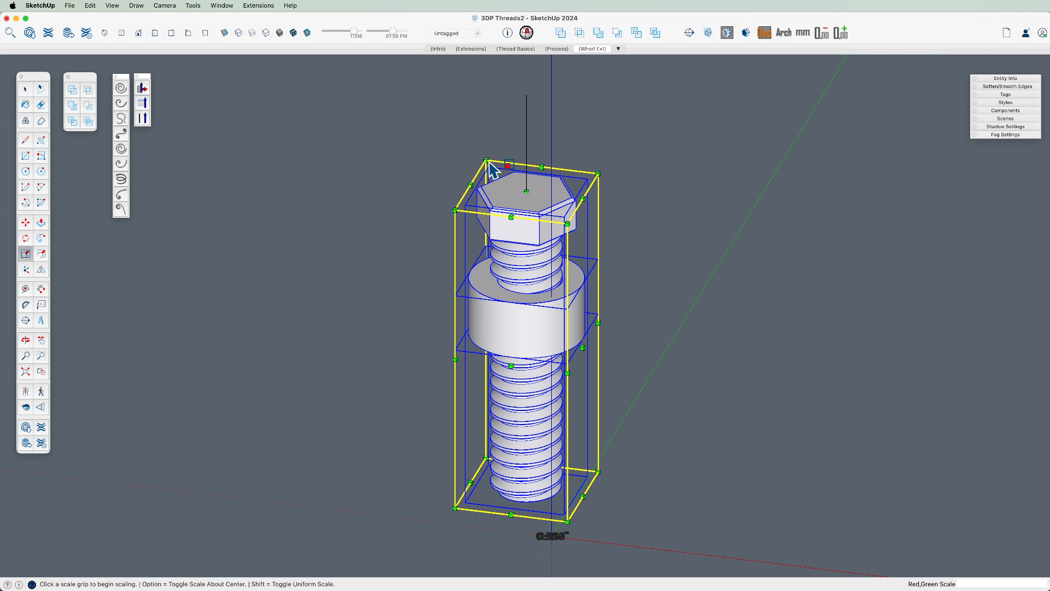
key("e")
left_click_drag(538, 143, 491, 147)
key("space")
- Scale the whole bolt and nut assembly down uniformly by a factor of .001
key("super+a")
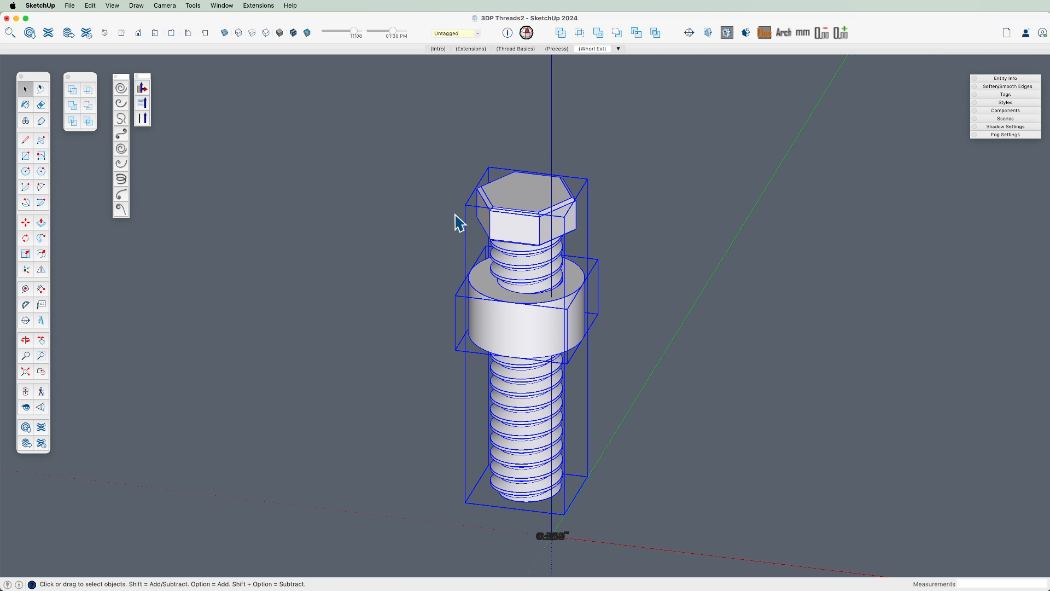
key("s")
left_click(483, 160)
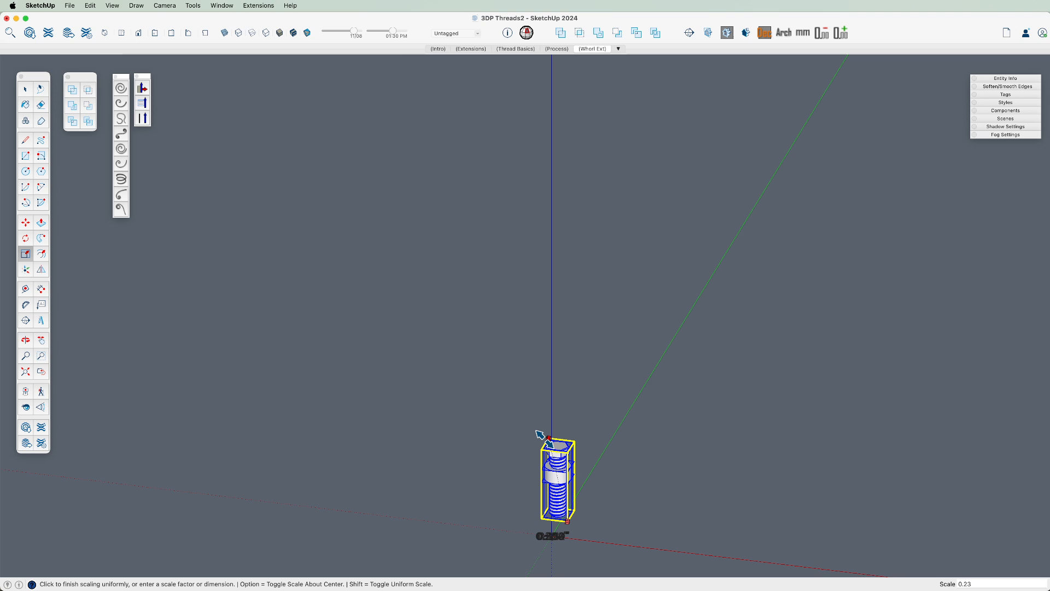
type(".001")
key("Return")
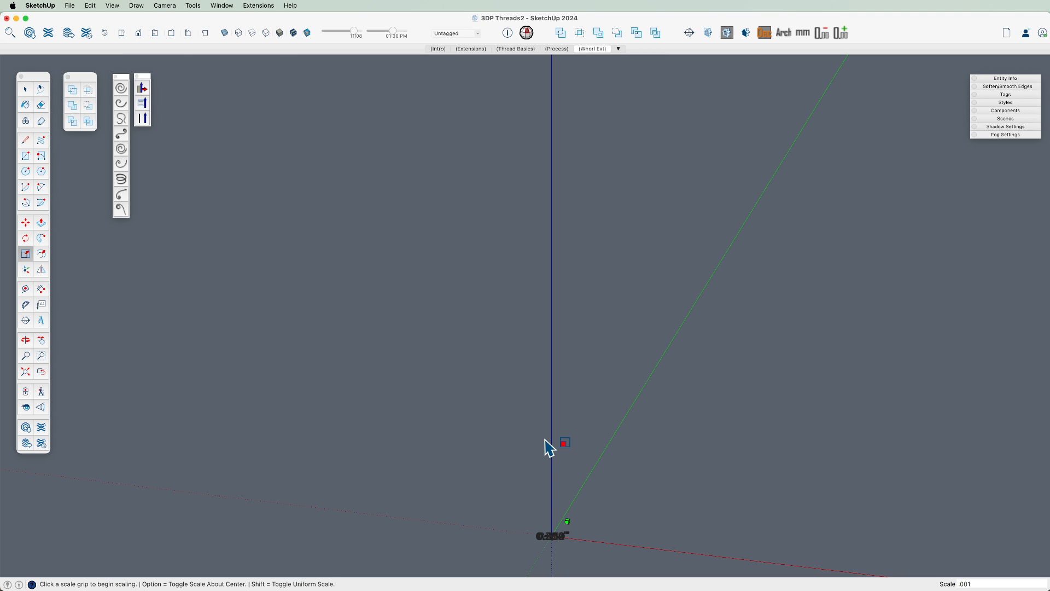
- Move the scaled-down bolt and nut together toward the other threaded sample parts near the origin
scroll(558, 530, "up", 6)
middle_click_drag(558, 535, 518, 382, "shift")
middle_click_drag(537, 434, 536, 375)
key("m")
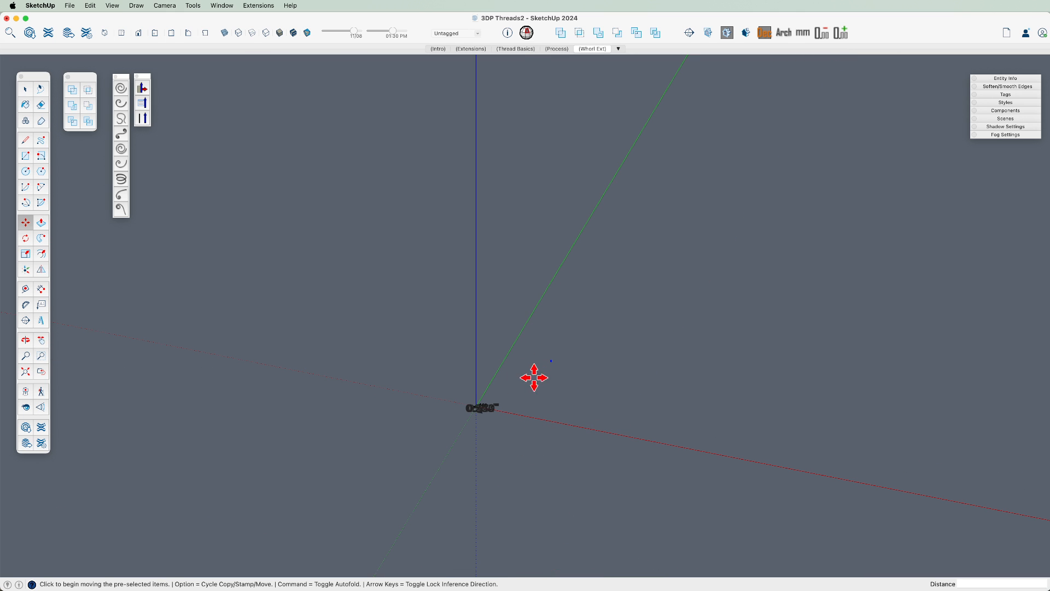
left_click(552, 361)
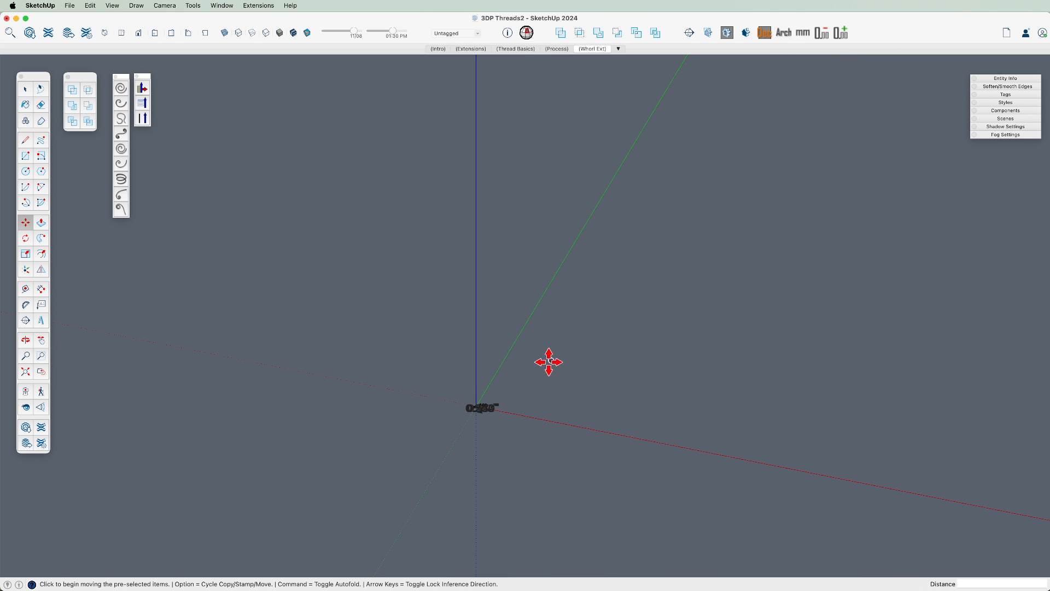
left_click(479, 406)
scroll(479, 406, "up", 10)
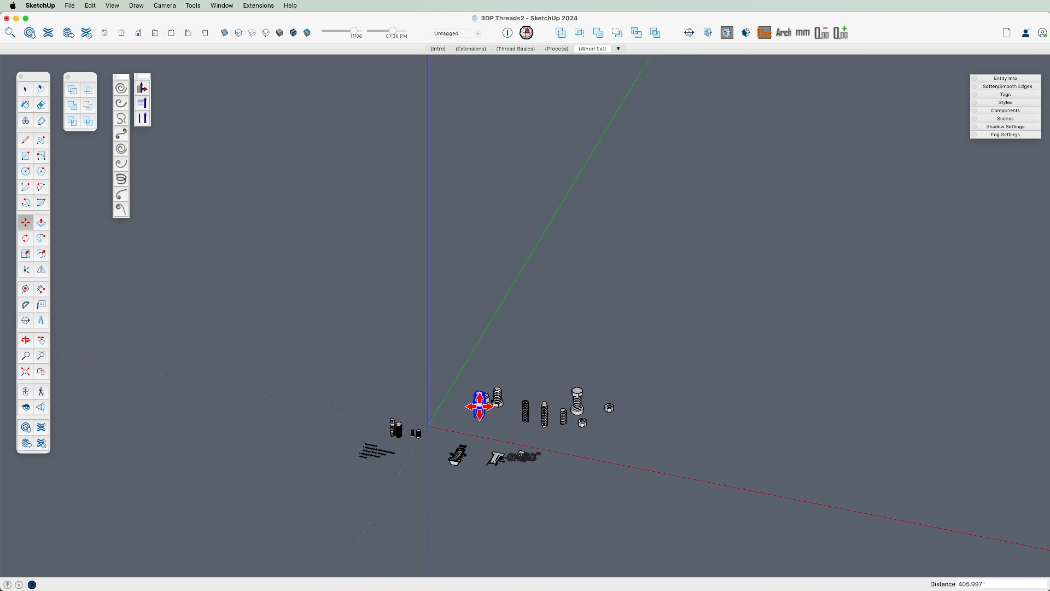
left_click(478, 409)
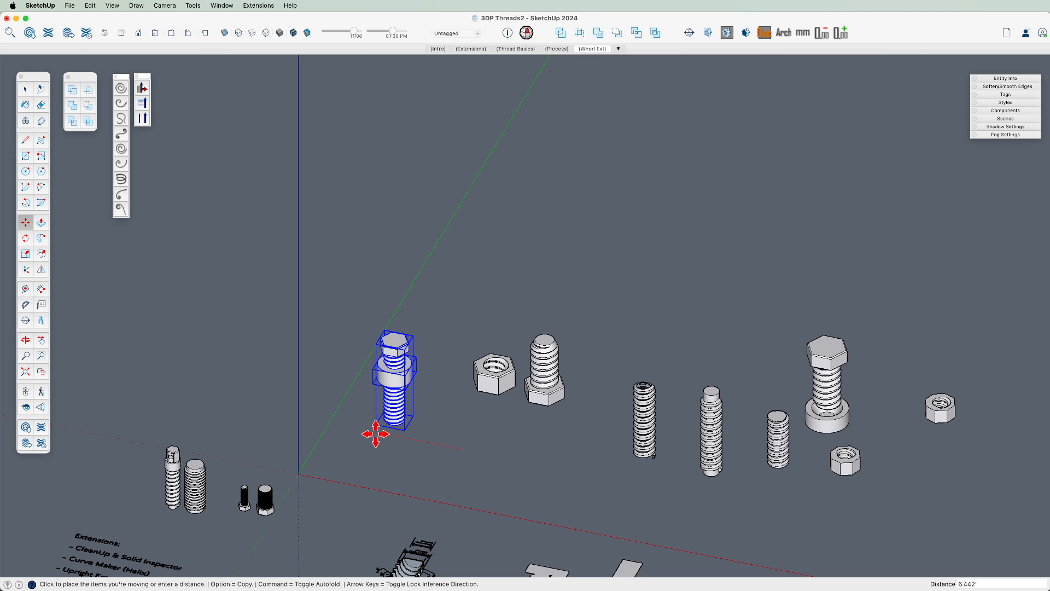
left_click(375, 431)
- Select only the nut and move it sideways off the bolt so the two parts stand apart
key("space")
left_click(420, 453)
left_click(393, 379)
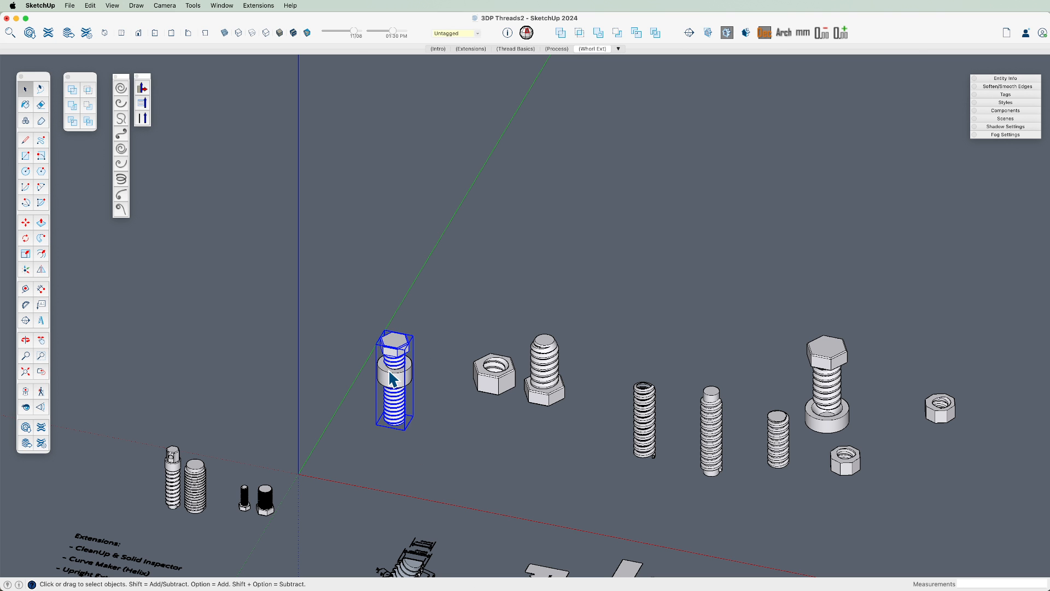
left_click(376, 383)
key("m")
scroll(360, 381, "up", 5)
left_click(359, 381)
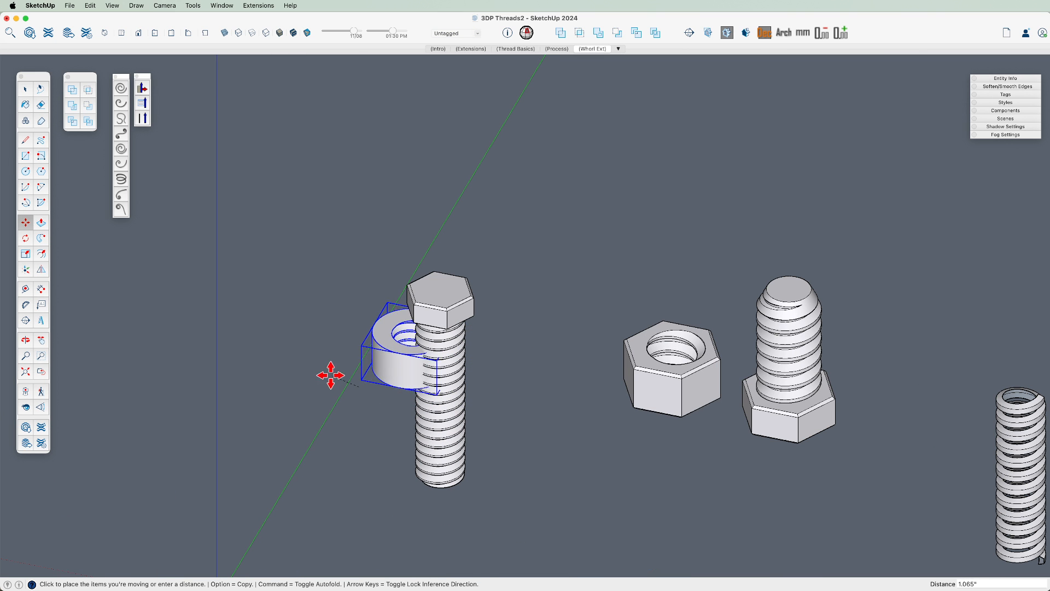
left_click(289, 369)
- Move the bolt and nut together about 1084 inches to the origin, beside the other sample parts
scroll(415, 385, "up", 5)
middle_click_drag(416, 384, 428, 348)
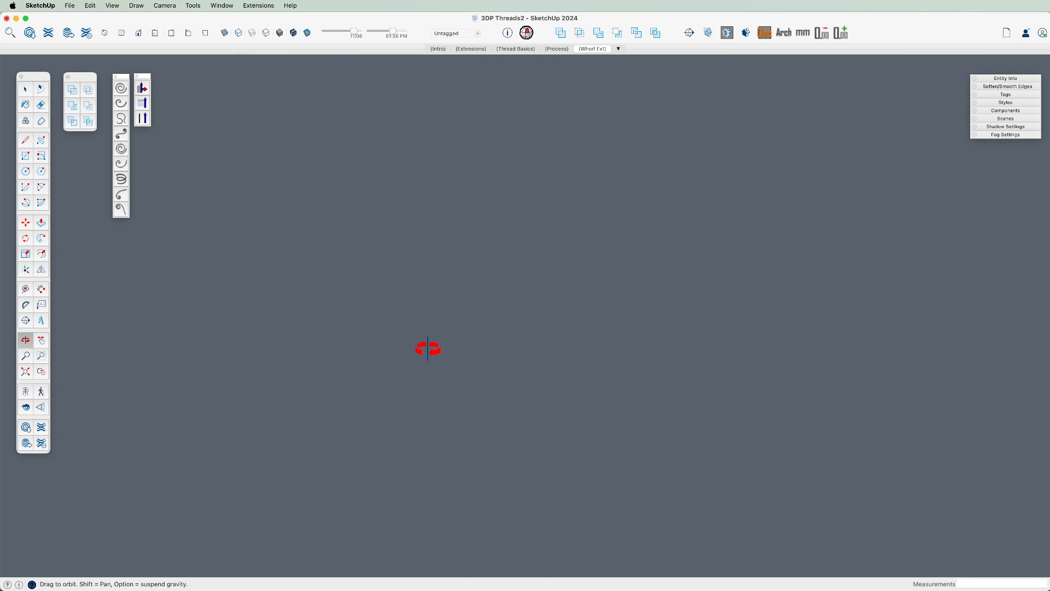
left_click(26, 372)
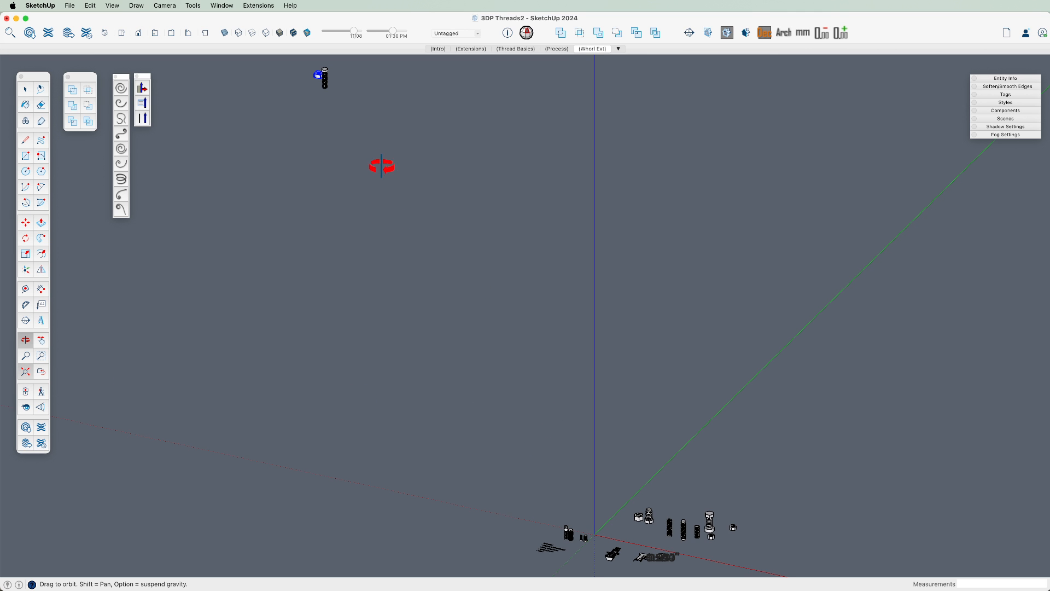
key("space")
left_click(323, 81)
key("m")
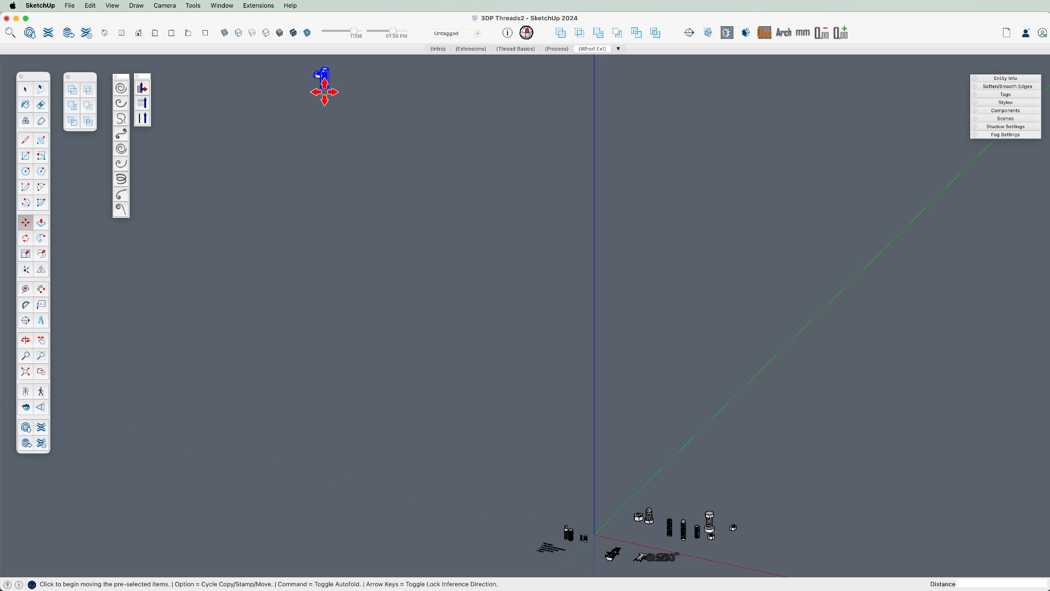
left_click(322, 90)
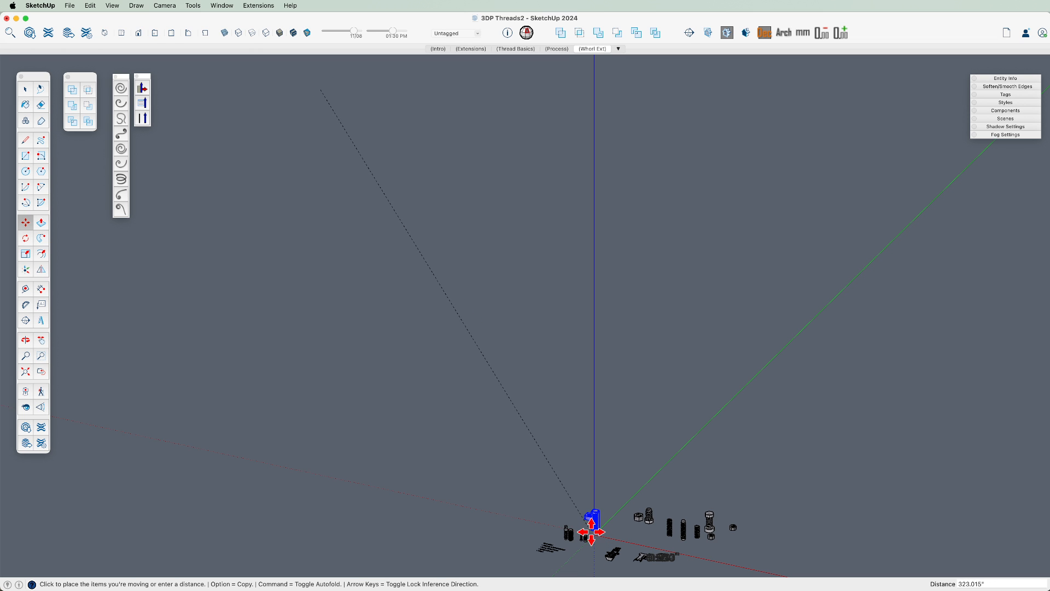
left_click(592, 531)
scroll(593, 533, "up", 5)
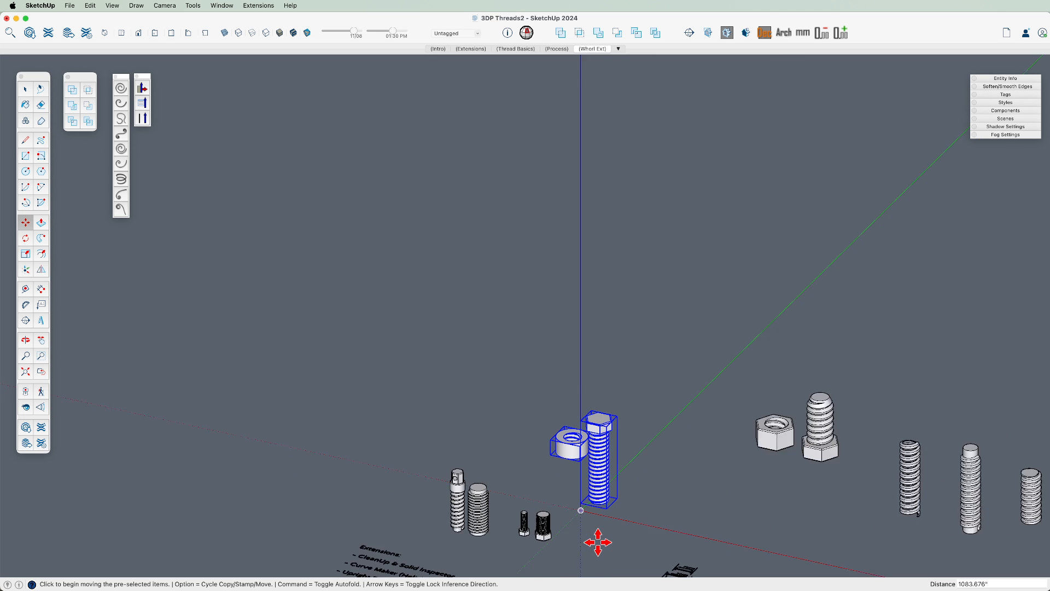
scroll(597, 542, "up", 5)
- Shift the bolt and nut along the green axis away from the origin and clear the selection
left_click(637, 494)
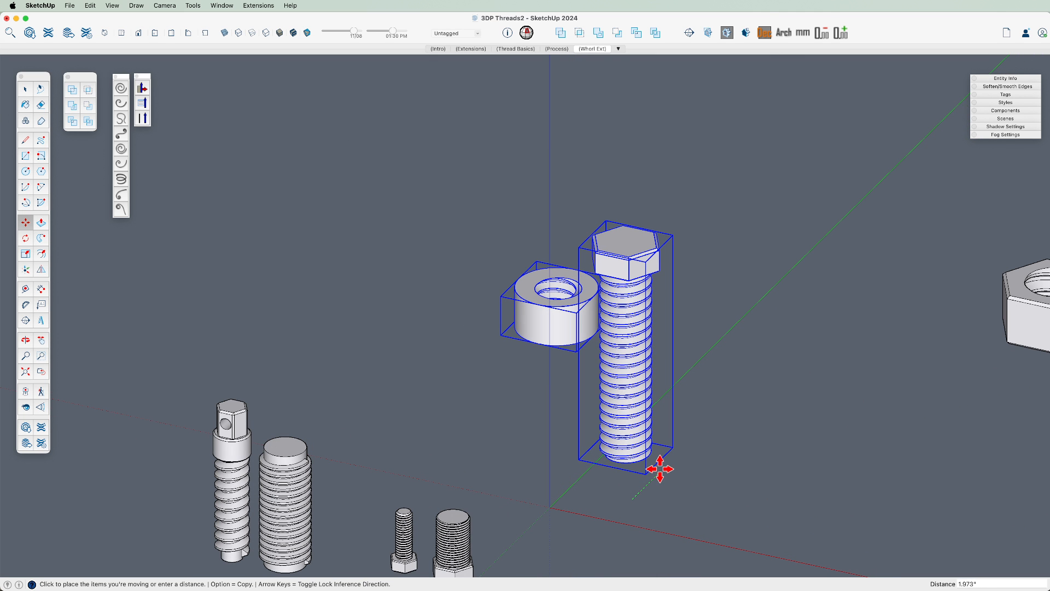
key("z")
scroll(651, 469, "down", 10)
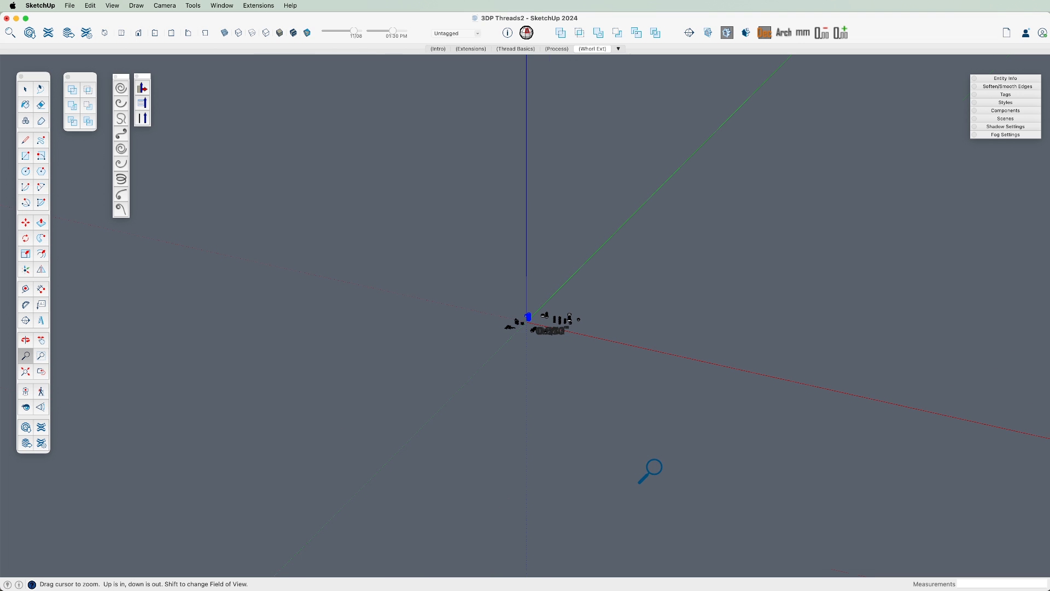
left_click_drag(553, 380, 539, 282)
scroll(559, 288, "up", 3)
key("space")
left_click(608, 319)
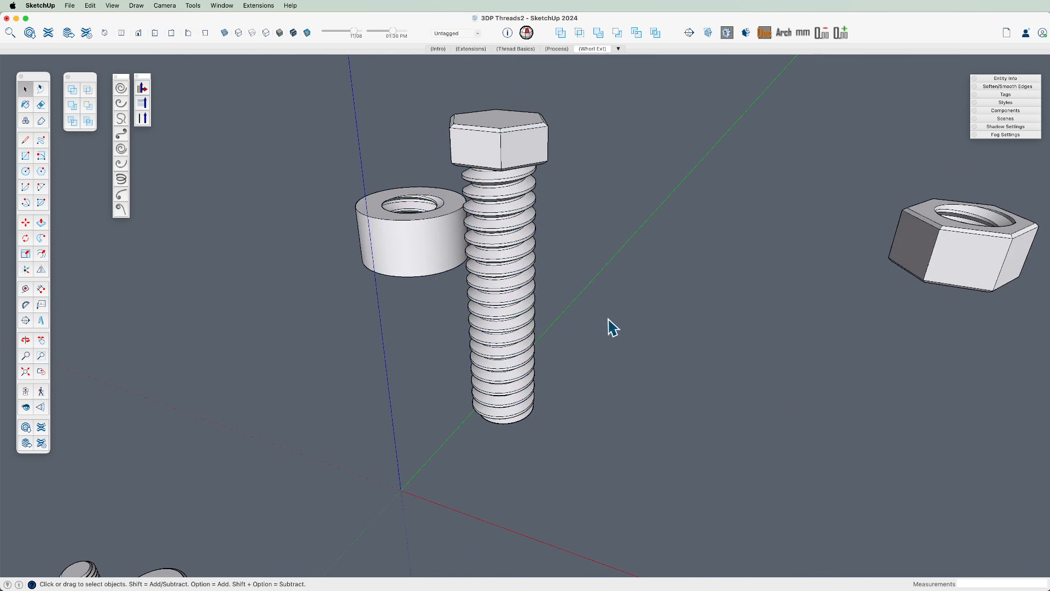
- Check the nut and the bolt for solid errors with Solid Inspector²
middle_click_drag(515, 317, 487, 329, "shift")
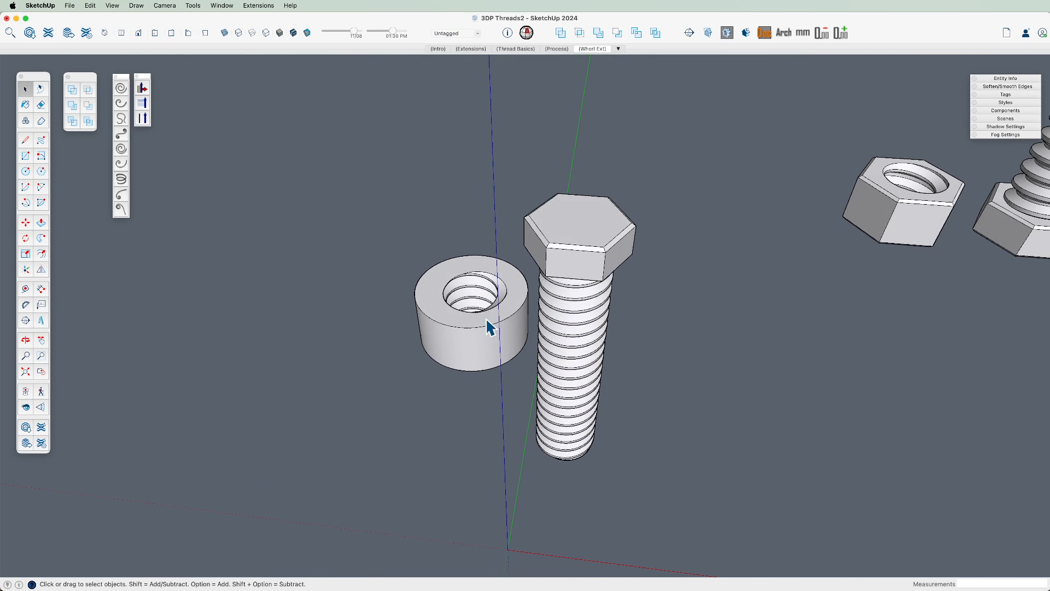
left_click(487, 328)
left_click(526, 33)
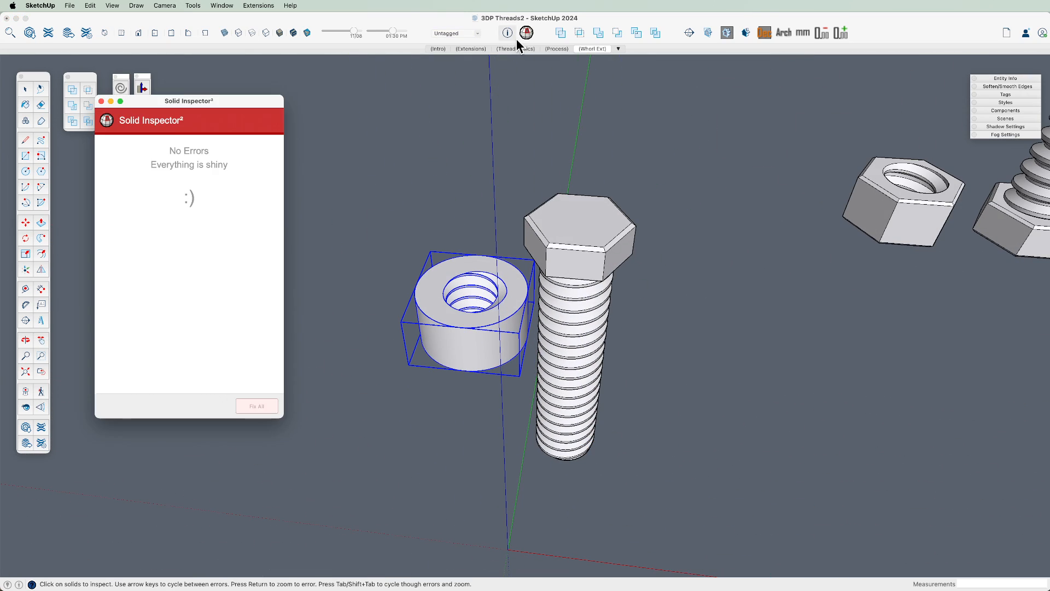
left_click(553, 257)
left_click(567, 253)
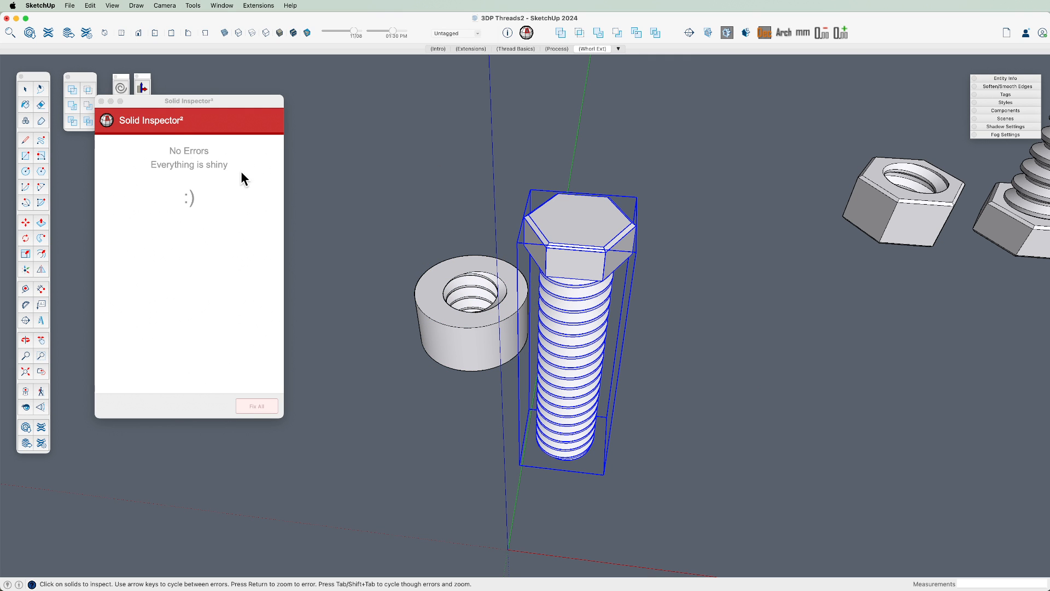
left_click(101, 102)
left_click(526, 33)
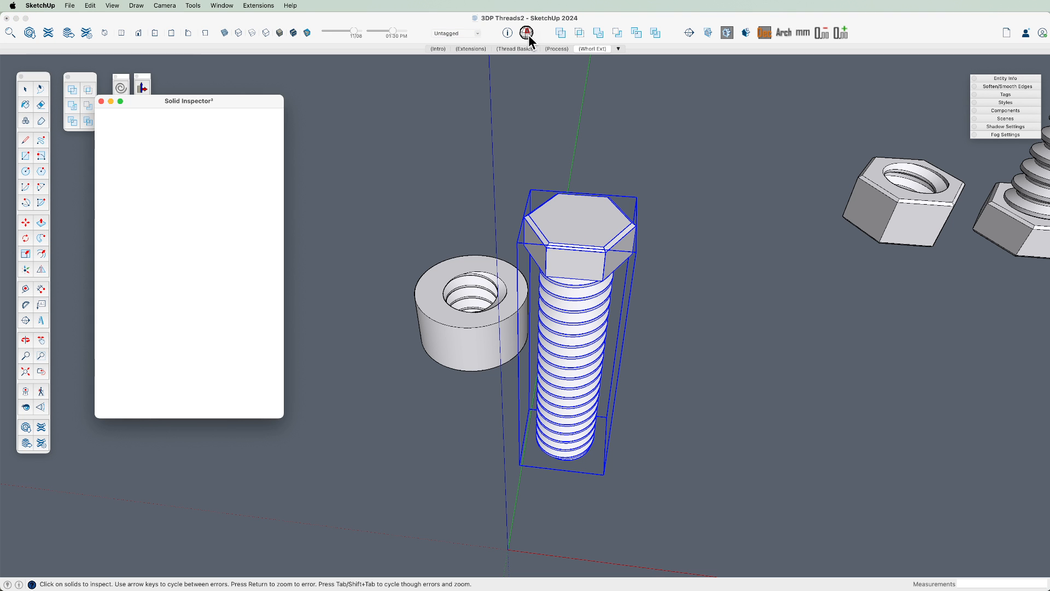
left_click(101, 101)
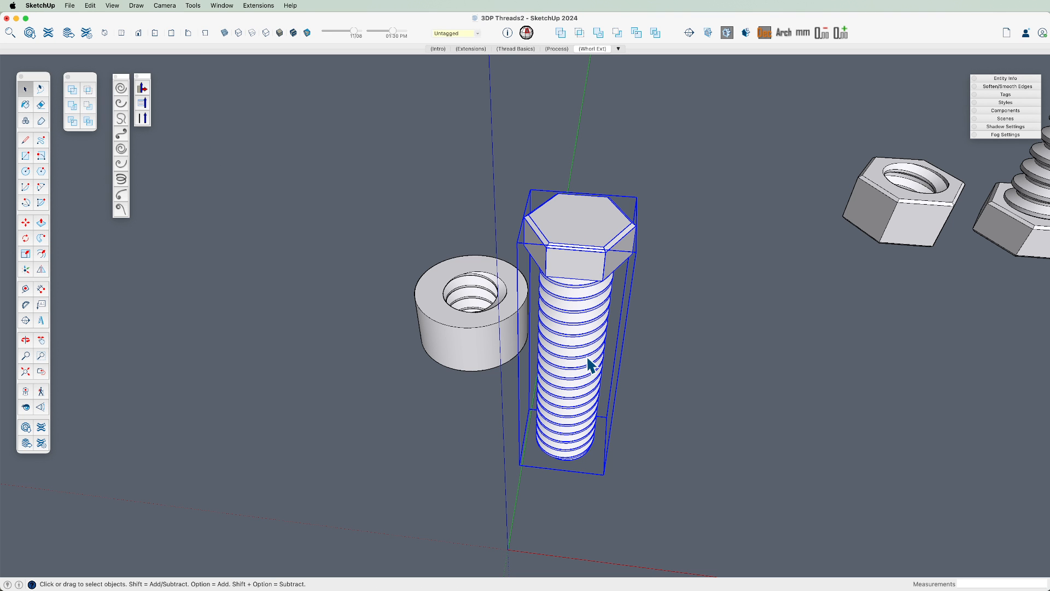
- Rotate the bolt upside down so that it stands on its hex head beside the nut
key("m")
left_click(592, 271)
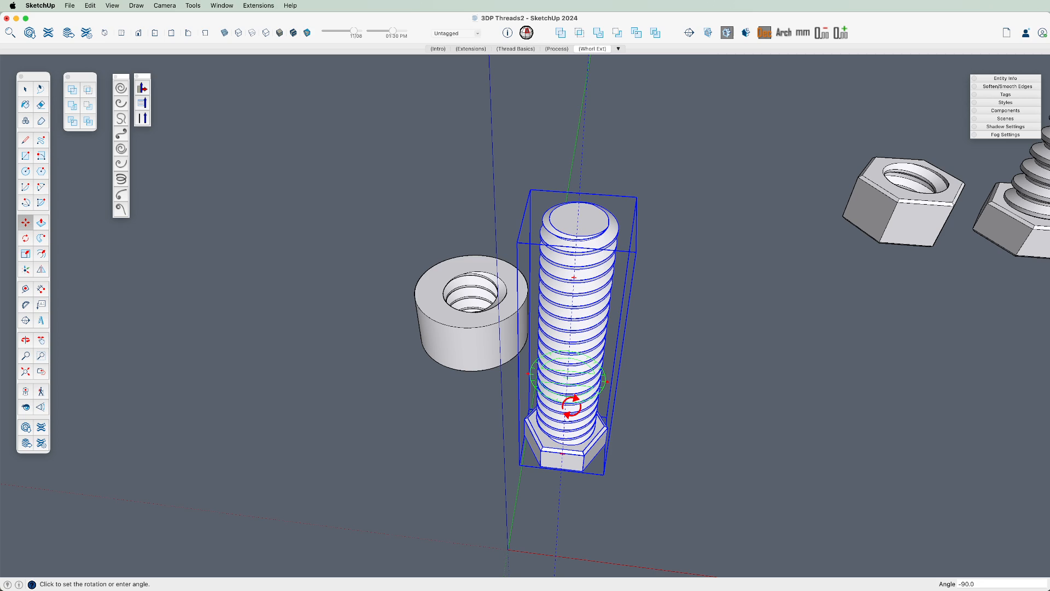
left_click(563, 403)
- Examine the nut's internal thread and the upright bolt's thread from several angles among the sample parts
middle_click_drag(490, 352, 425, 312)
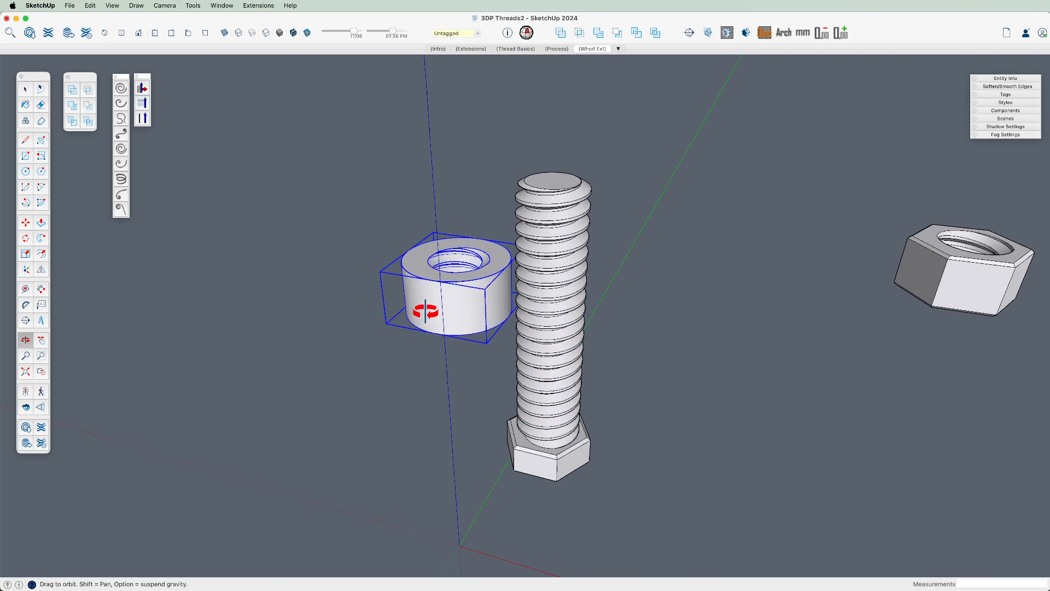
scroll(464, 265, "up", 5)
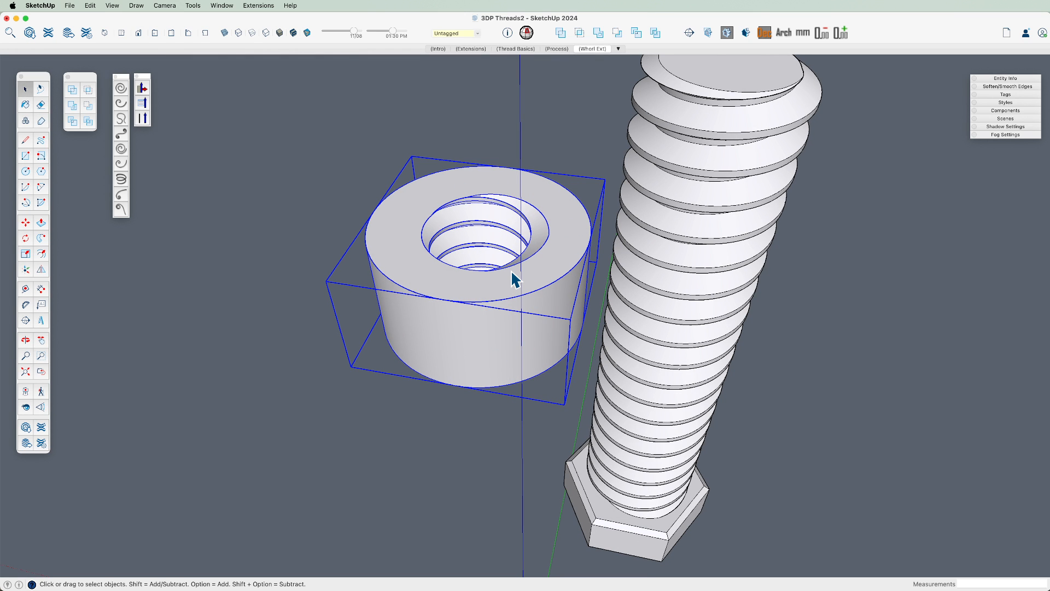
scroll(480, 365, "down", 6)
middle_click_drag(497, 368, 396, 345)
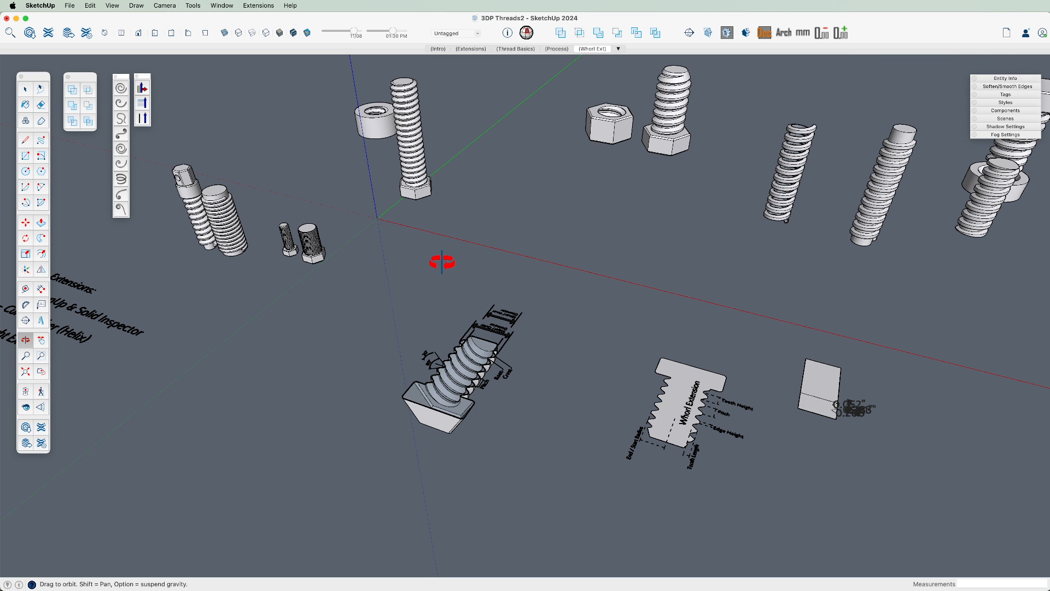
middle_click_drag(411, 173, 484, 306, "shift")
middle_click_drag(485, 306, 469, 255)
scroll(450, 269, "up", 4)
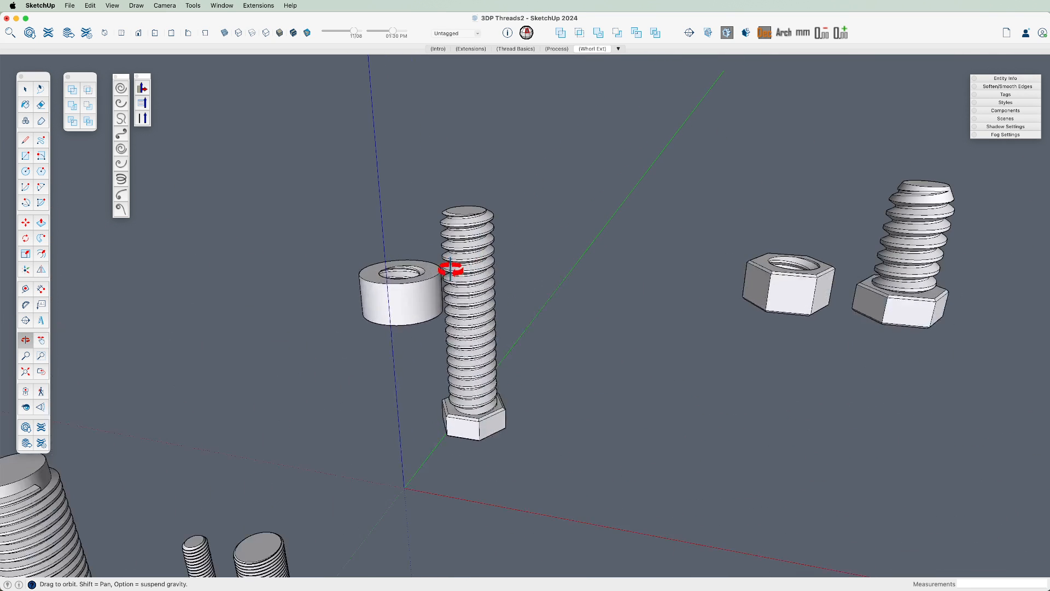
scroll(451, 270, "up", 4)
middle_click_drag(453, 296, 462, 352)
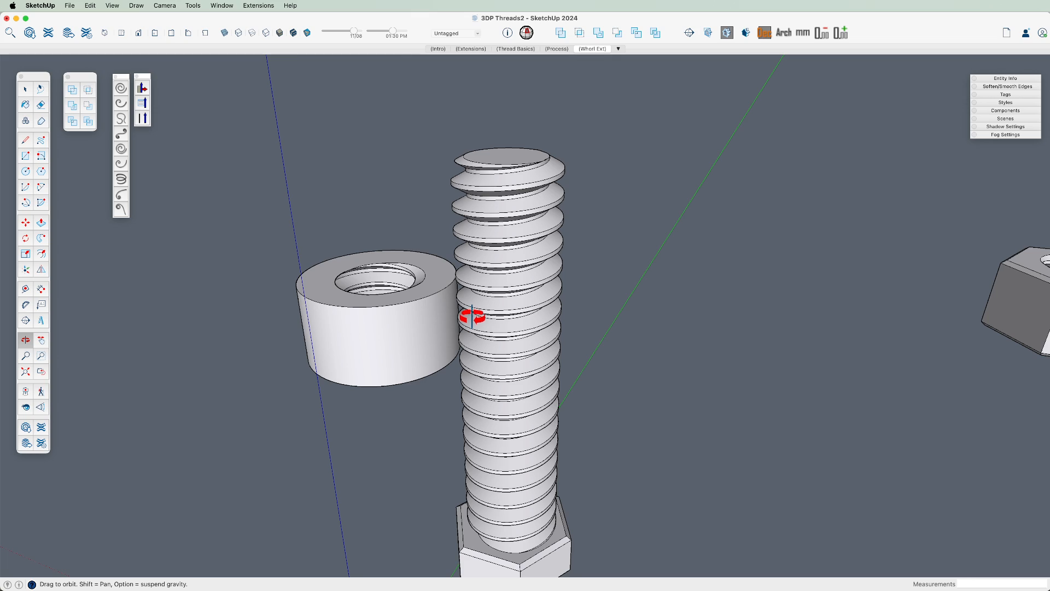
scroll(471, 312, "down", 4)
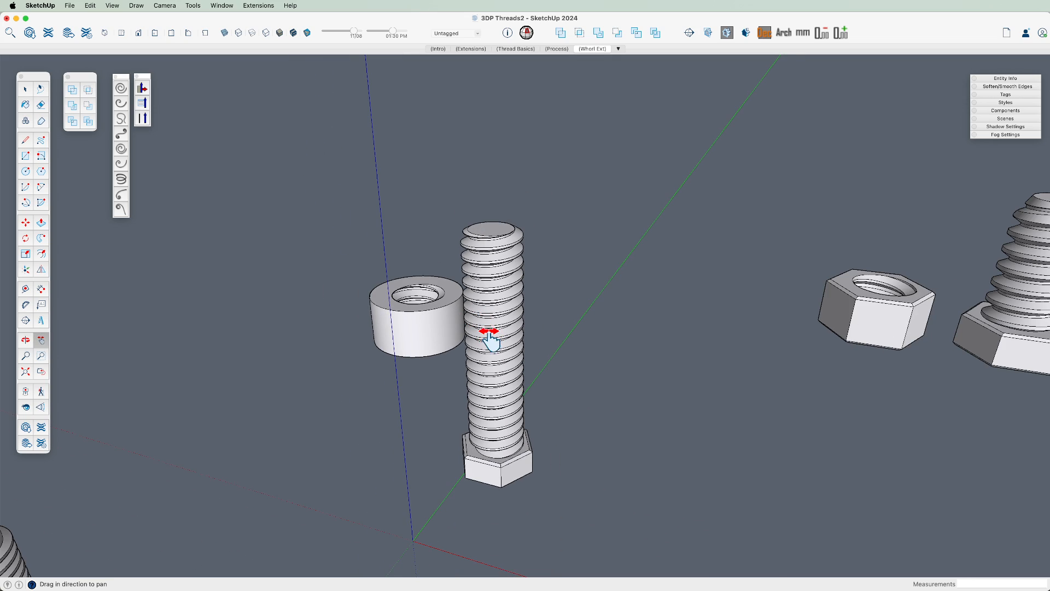
middle_click_drag(488, 328, 495, 373)
scroll(466, 298, "up", 3)
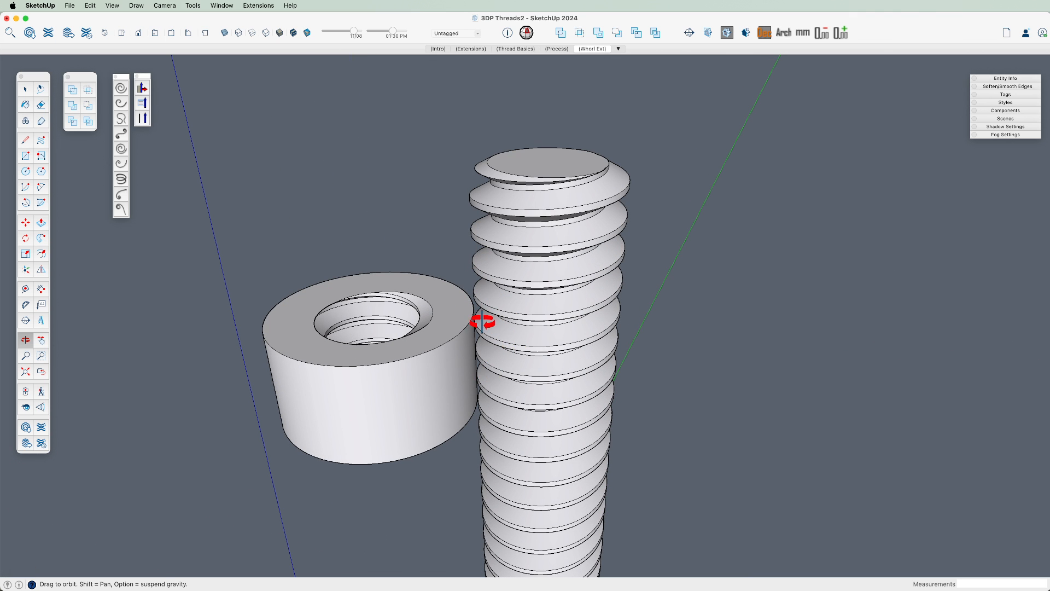
left_click_drag(483, 328, 424, 352)
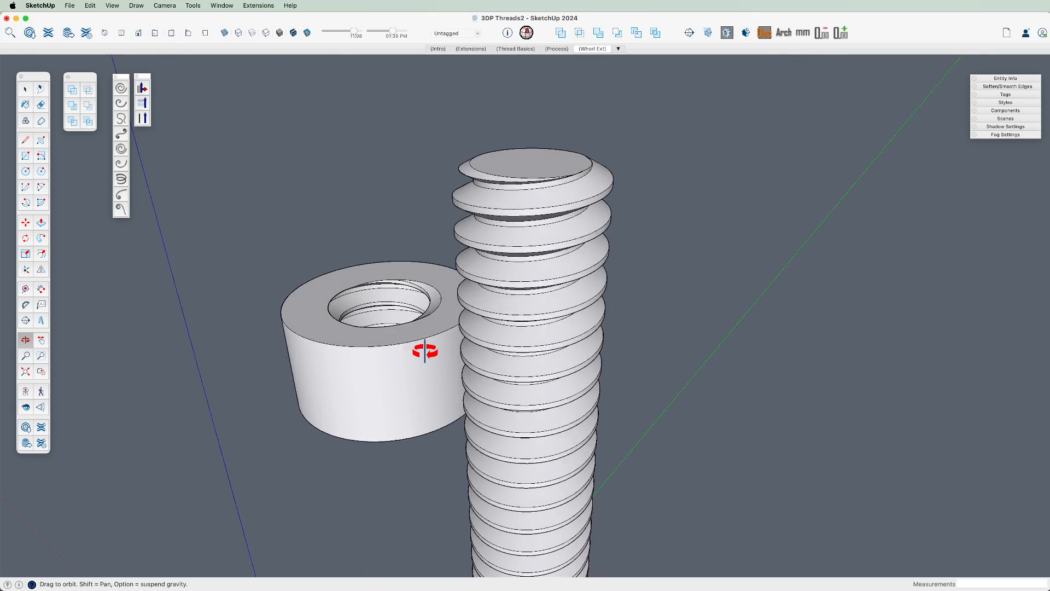
- Draw a freehand three-turn helix on the open ground beside the red axis, between the sample bolts and the profile drawings
scroll(430, 346, "down", 3)
scroll(431, 346, "down", 5)
left_click_drag(481, 370, 445, 316)
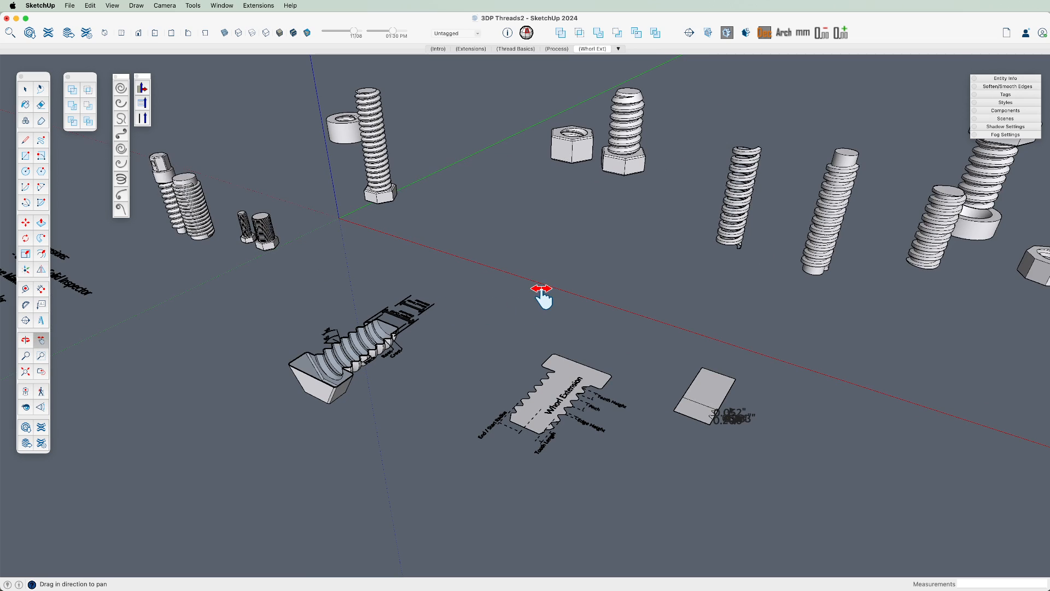
left_click(121, 179)
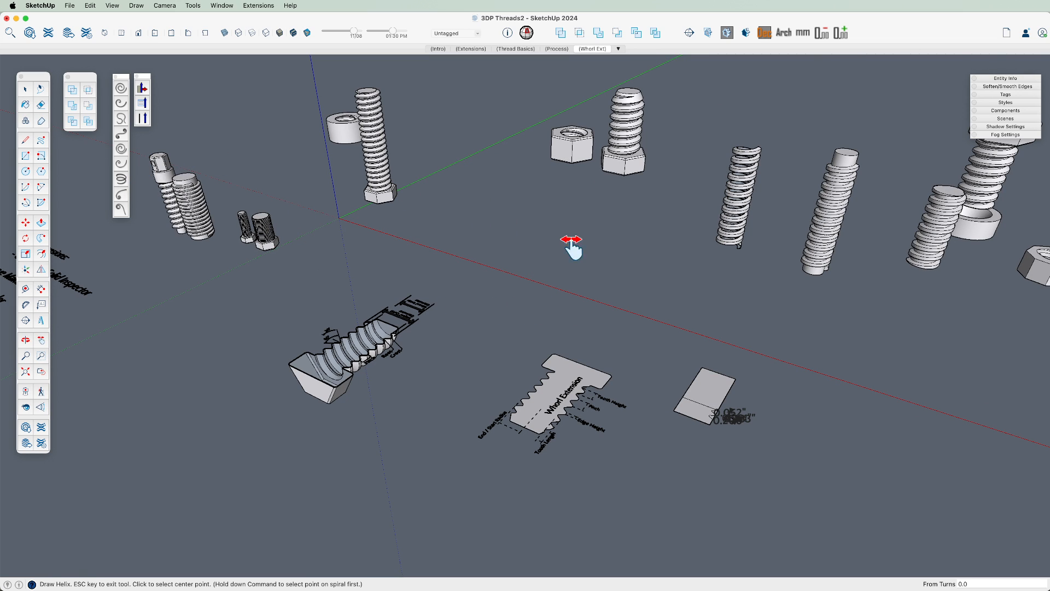
left_click(604, 265)
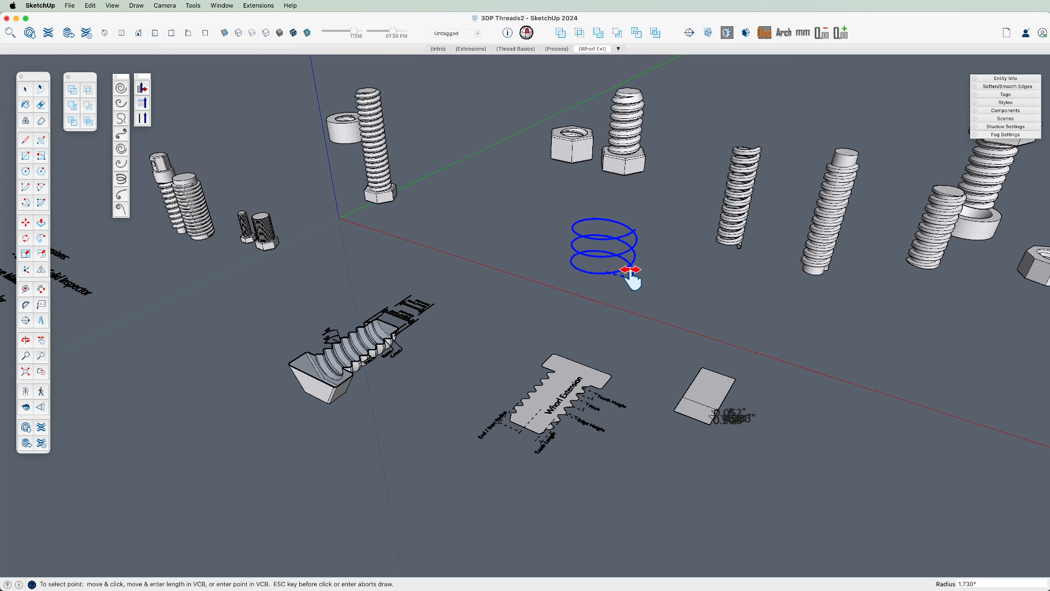
left_click(646, 262)
scroll(629, 268, "up", 5)
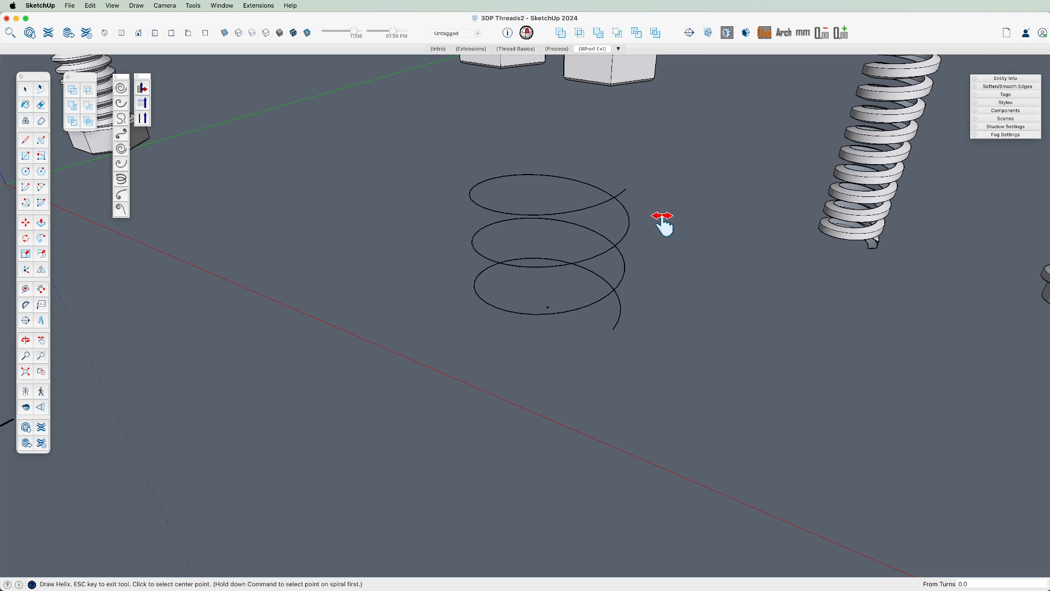
key("Escape")
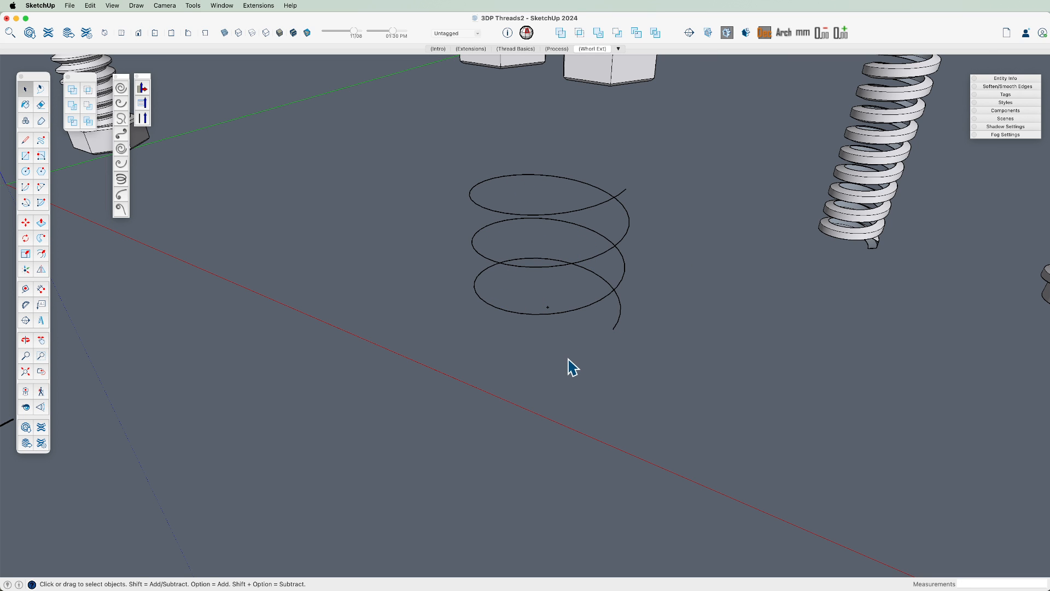
- Erase the trial helix beside the red axis and return to selection mode
scroll(569, 361, "down", 5)
key("e")
left_click(569, 265)
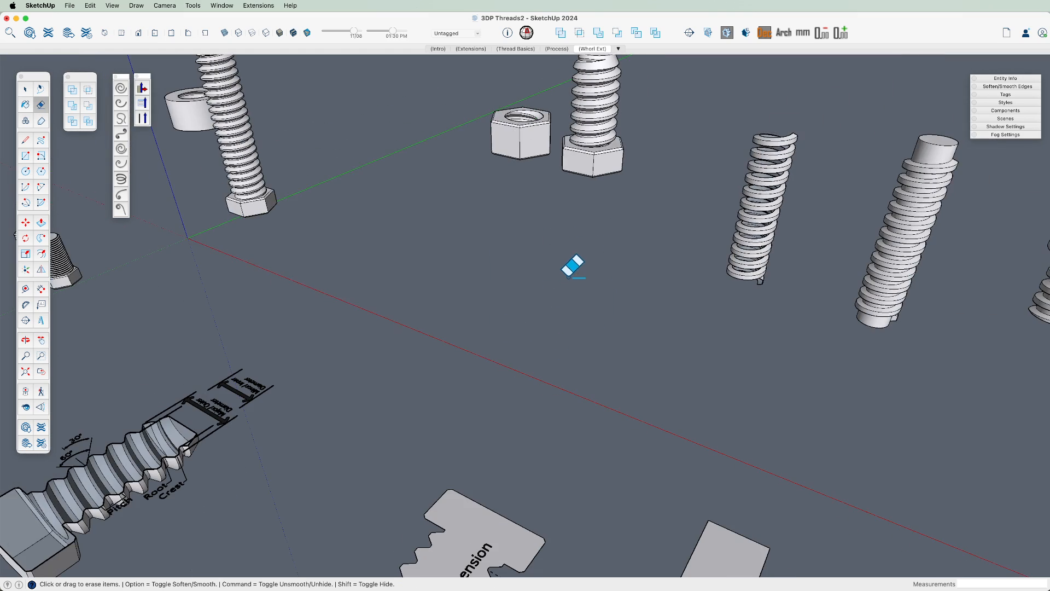
mouse_move(569, 265)
middle_mouse_down()
mouse_move(527, 276)
mouse_move(549, 326)
mouse_move(534, 283)
mouse_move(553, 324)
mouse_move(573, 317)
middle_mouse_up()
key("space")
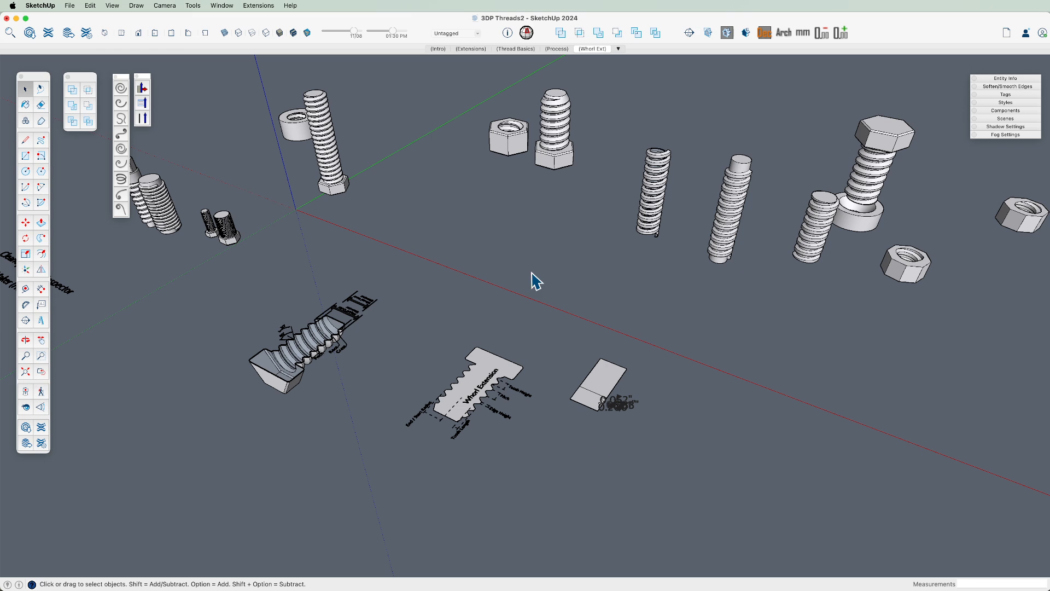